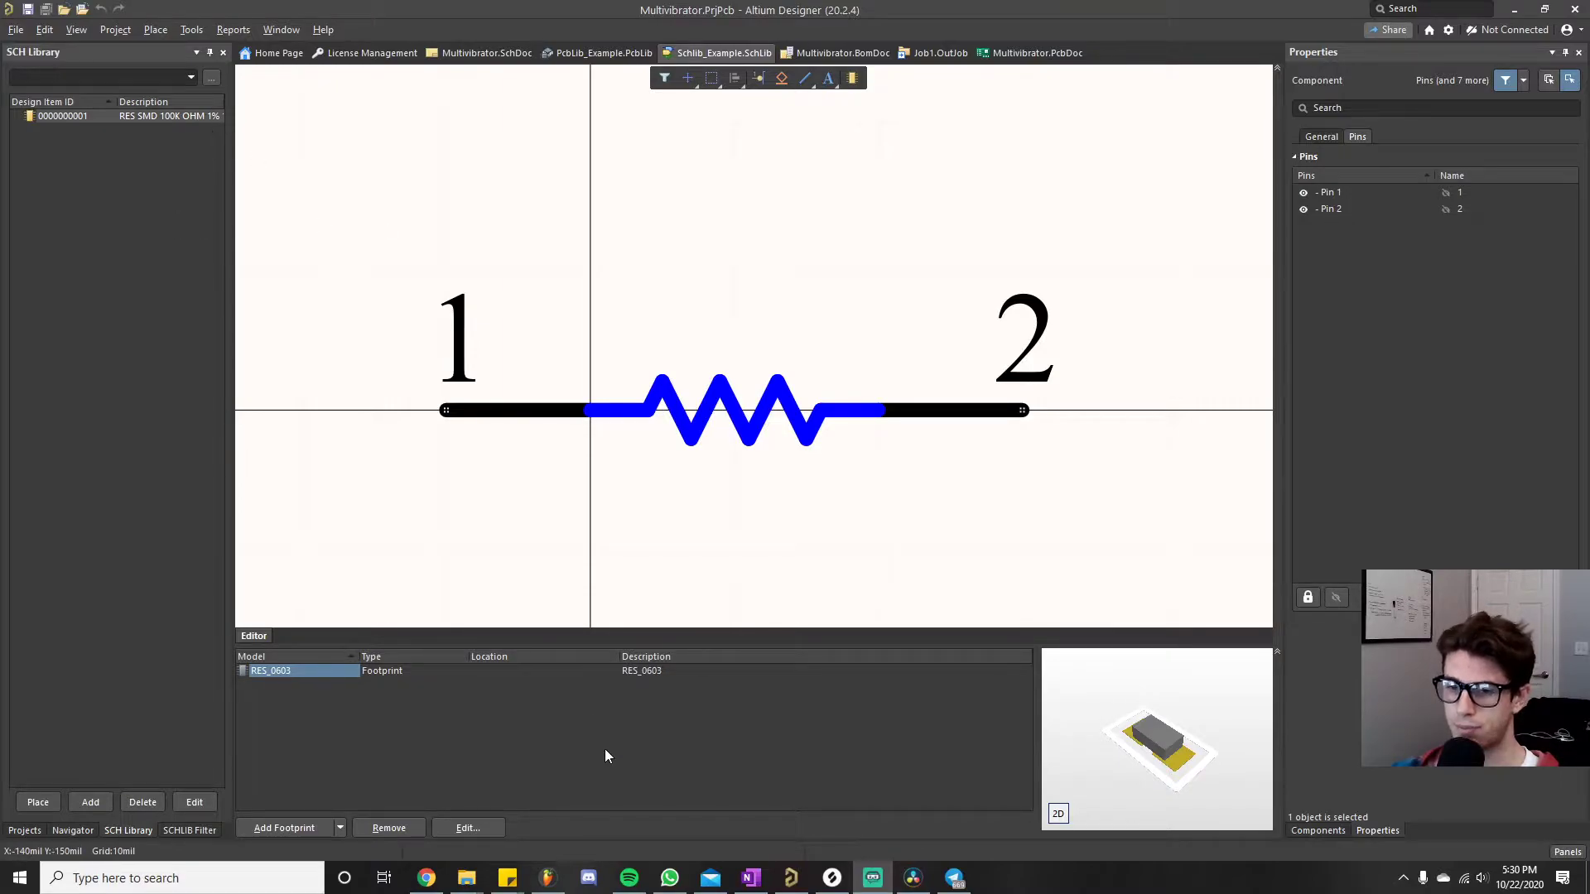
- Open the Multivibrator schematic and examine the document types that can be newly added to the project
click(490, 56)
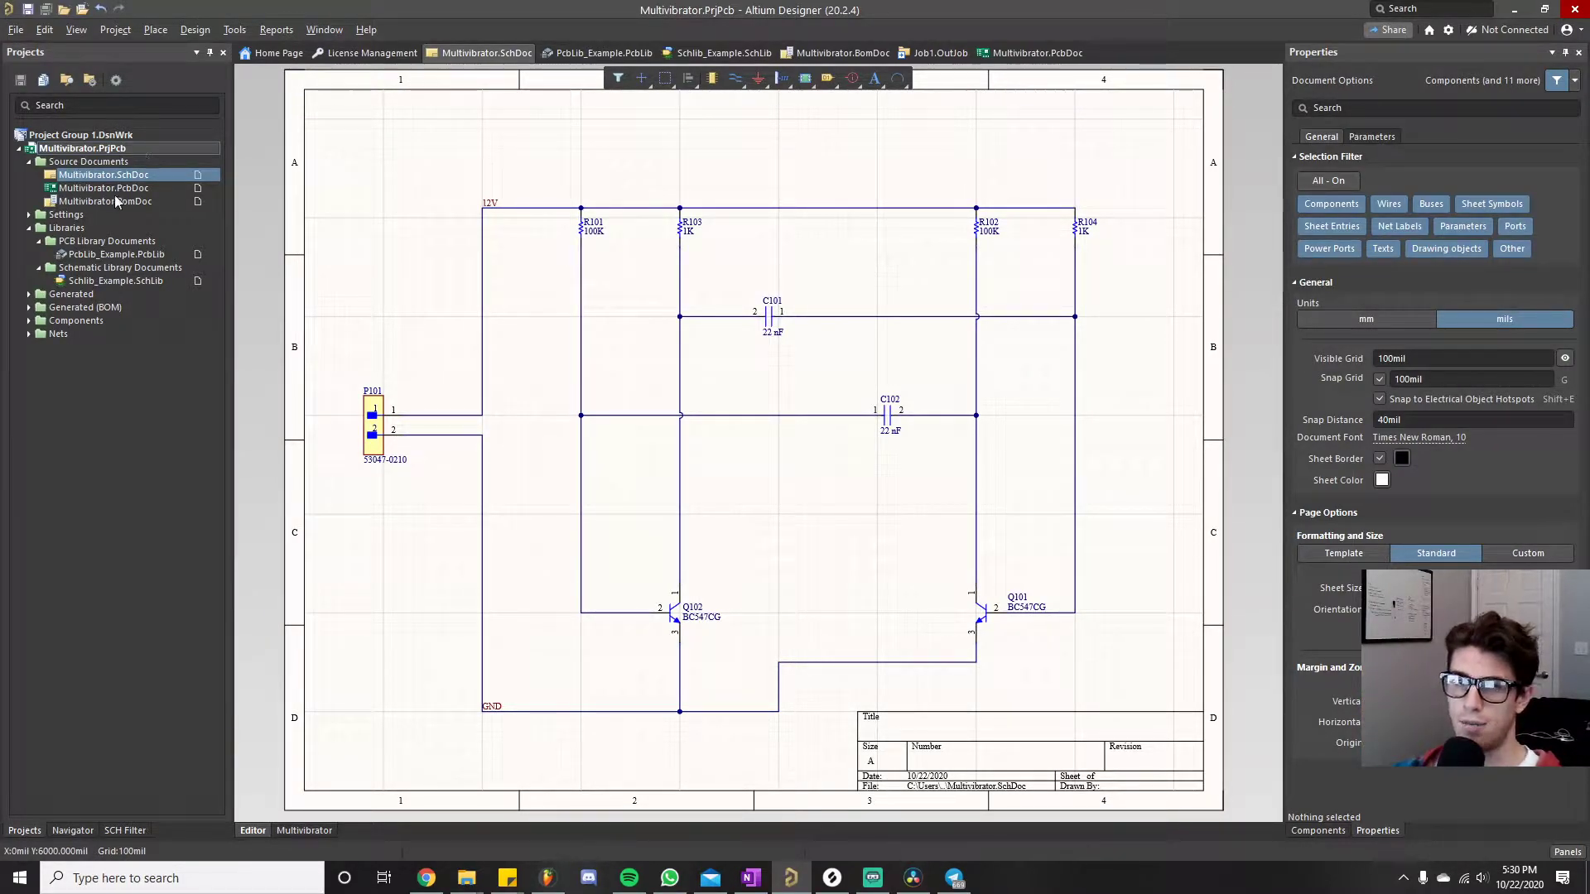
right_click(126, 147)
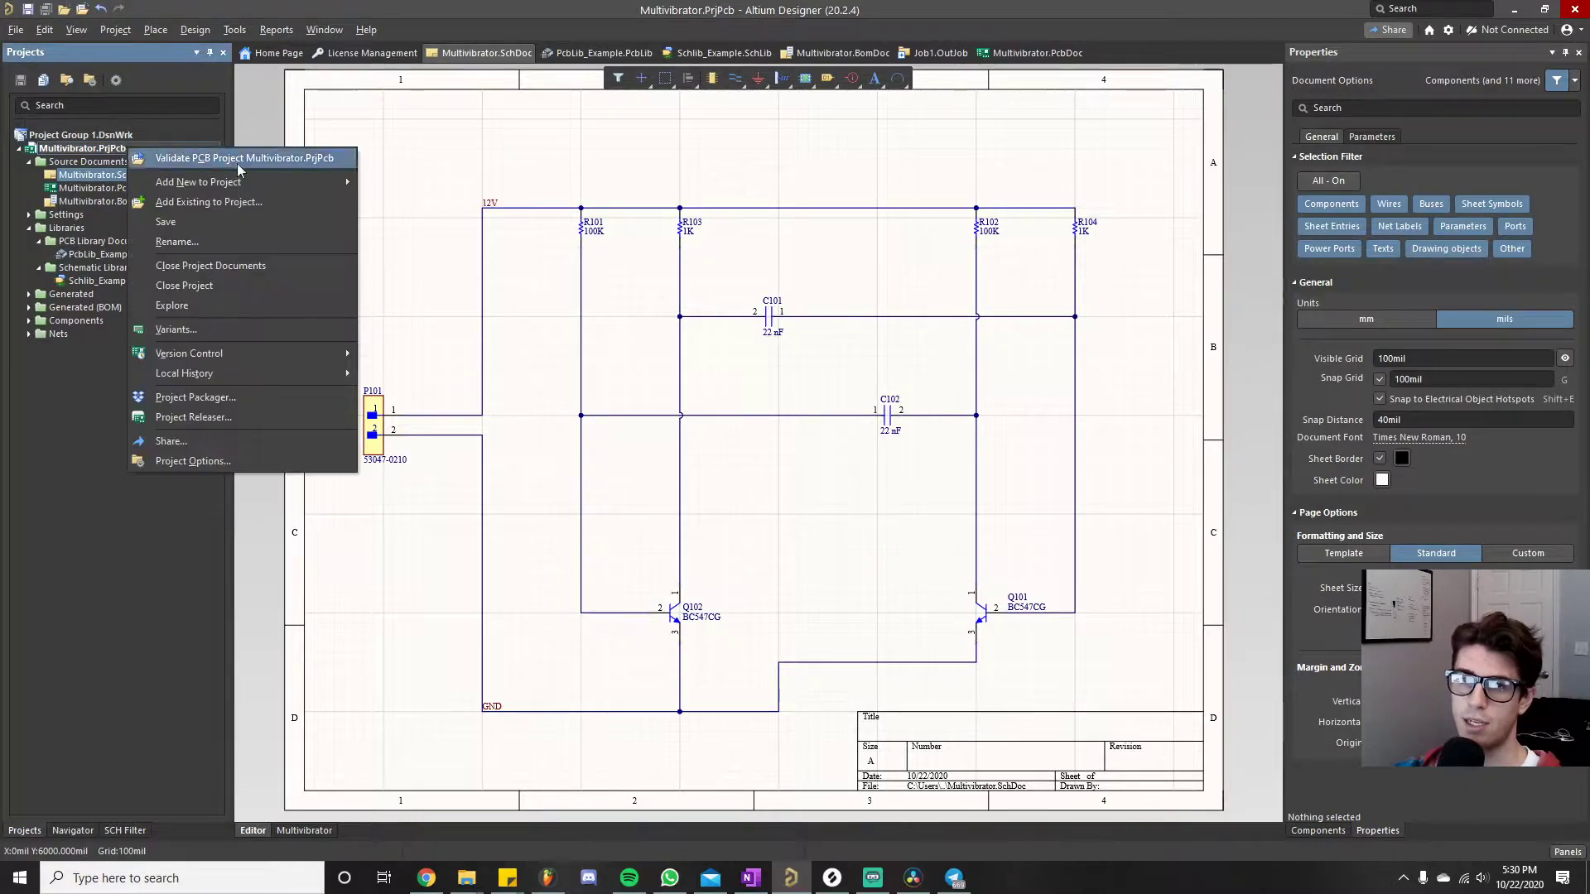
mouse_move(275, 179)
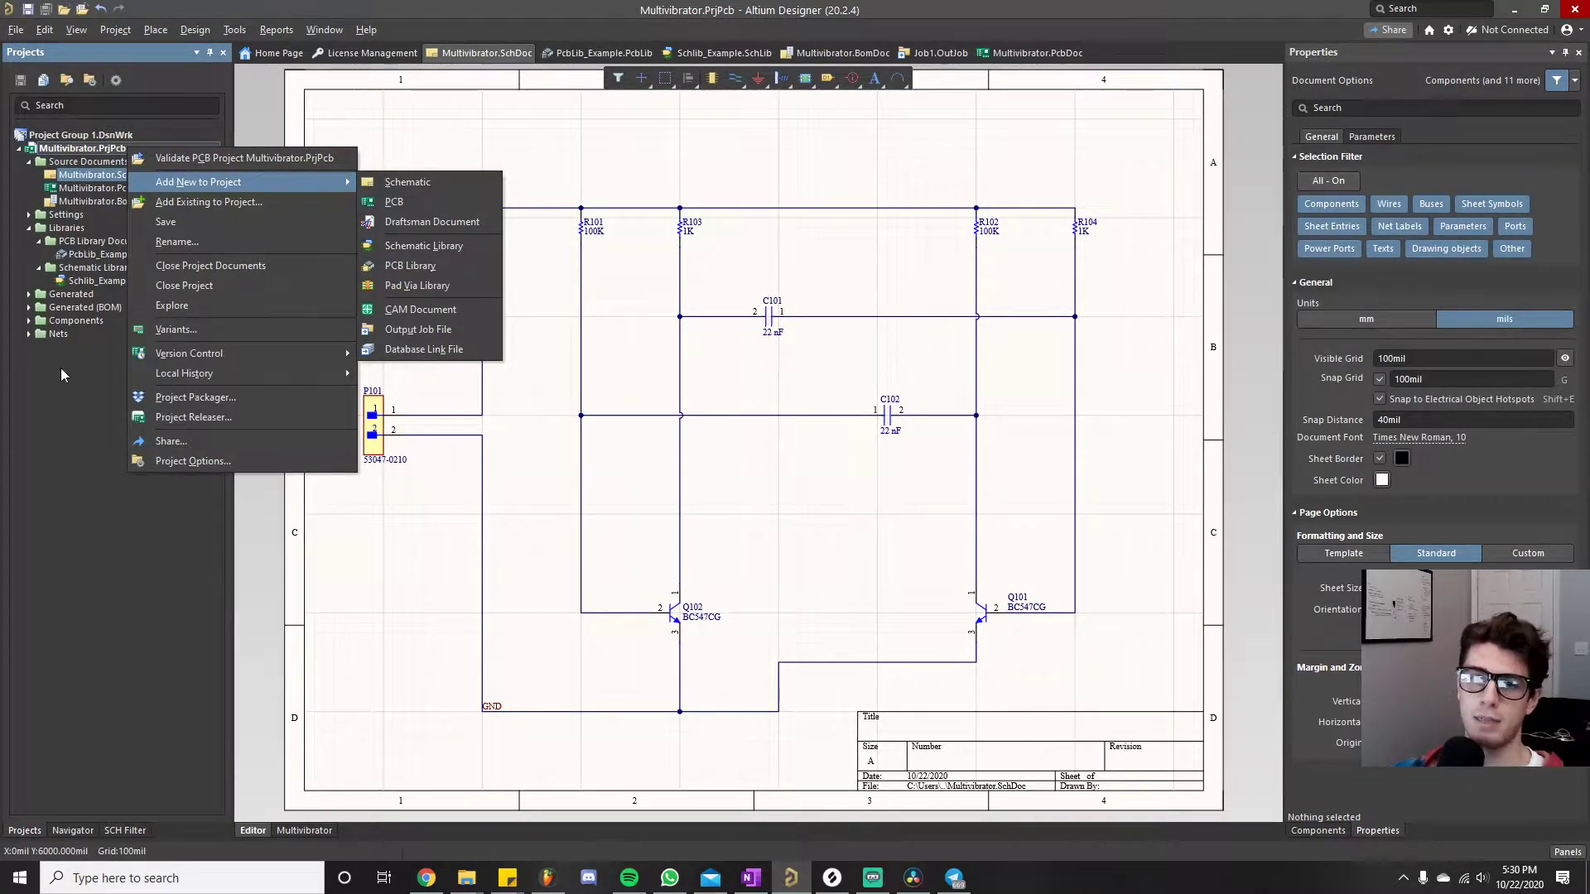
click(58, 435)
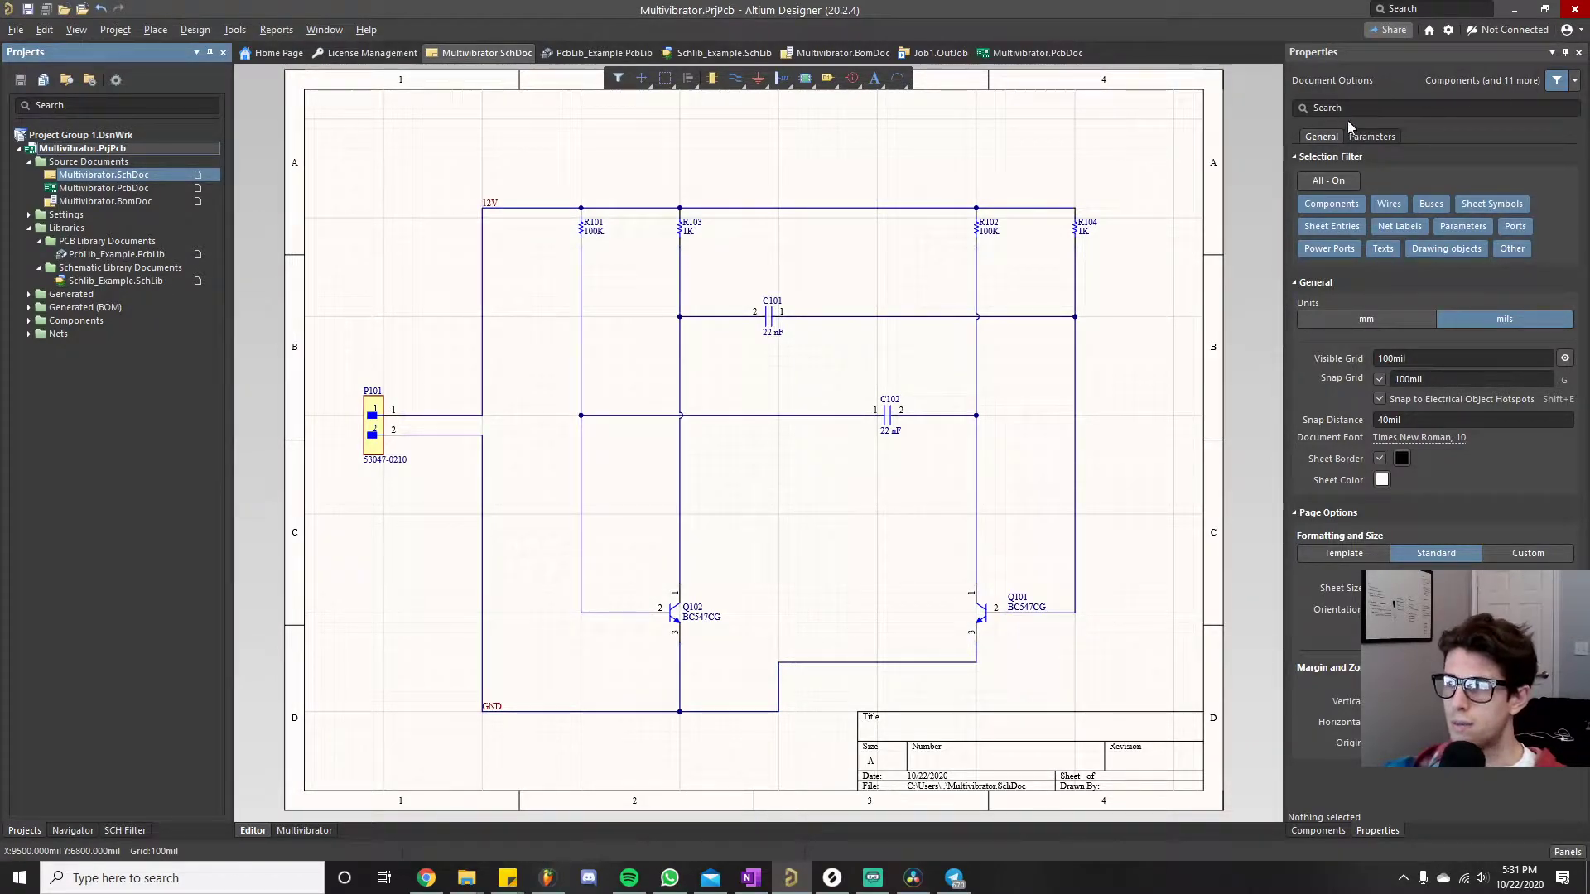
- Open the file-based libraries preferences for the components and review the project and installed libraries
click(1318, 830)
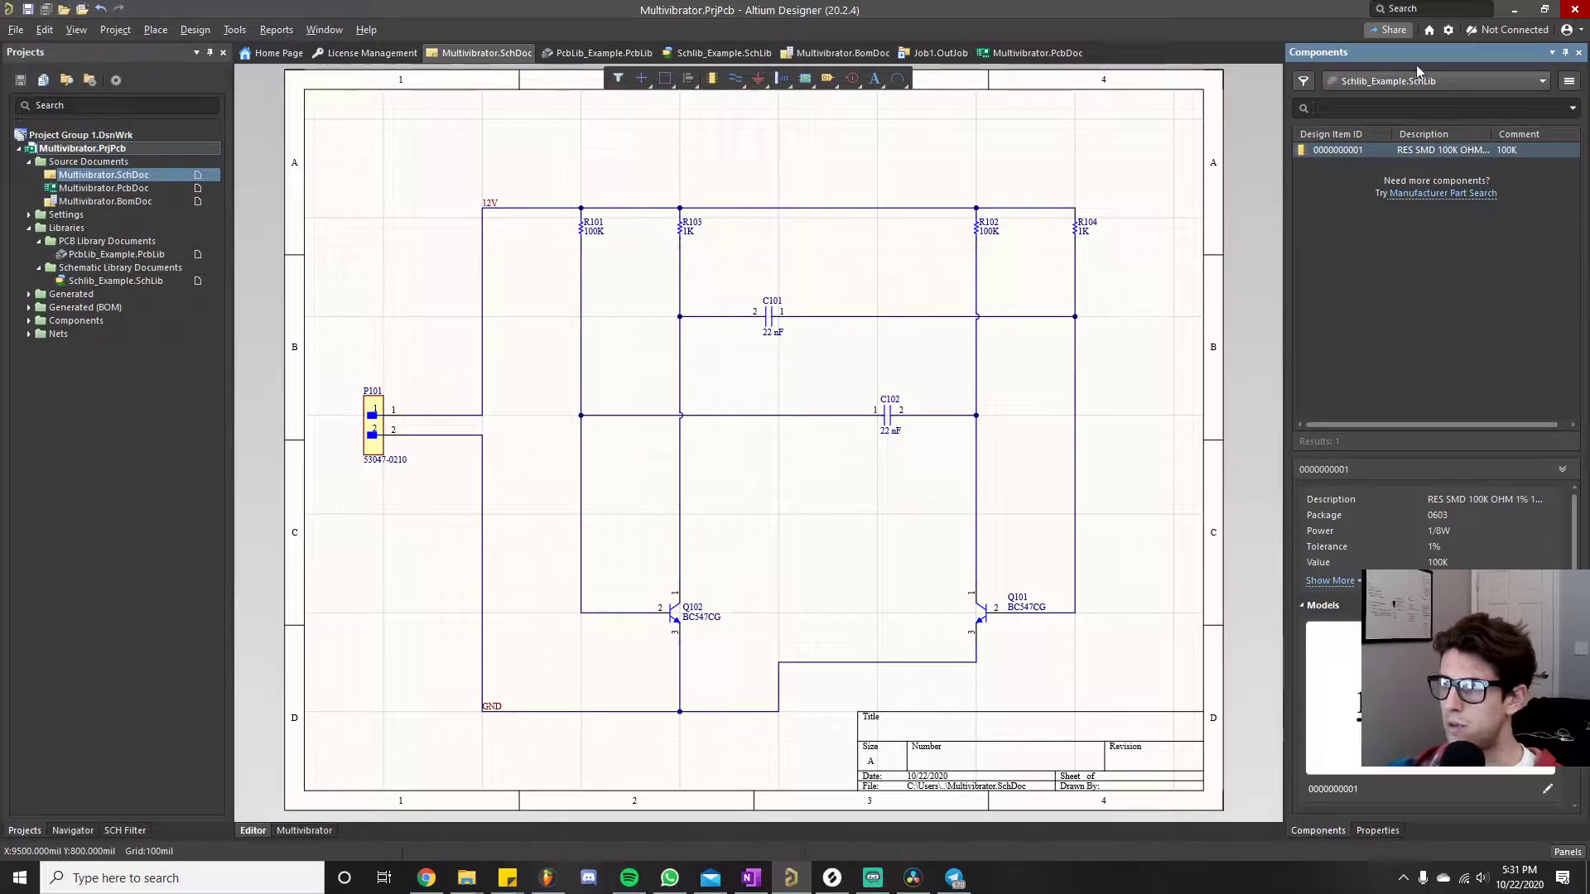
click(1533, 78)
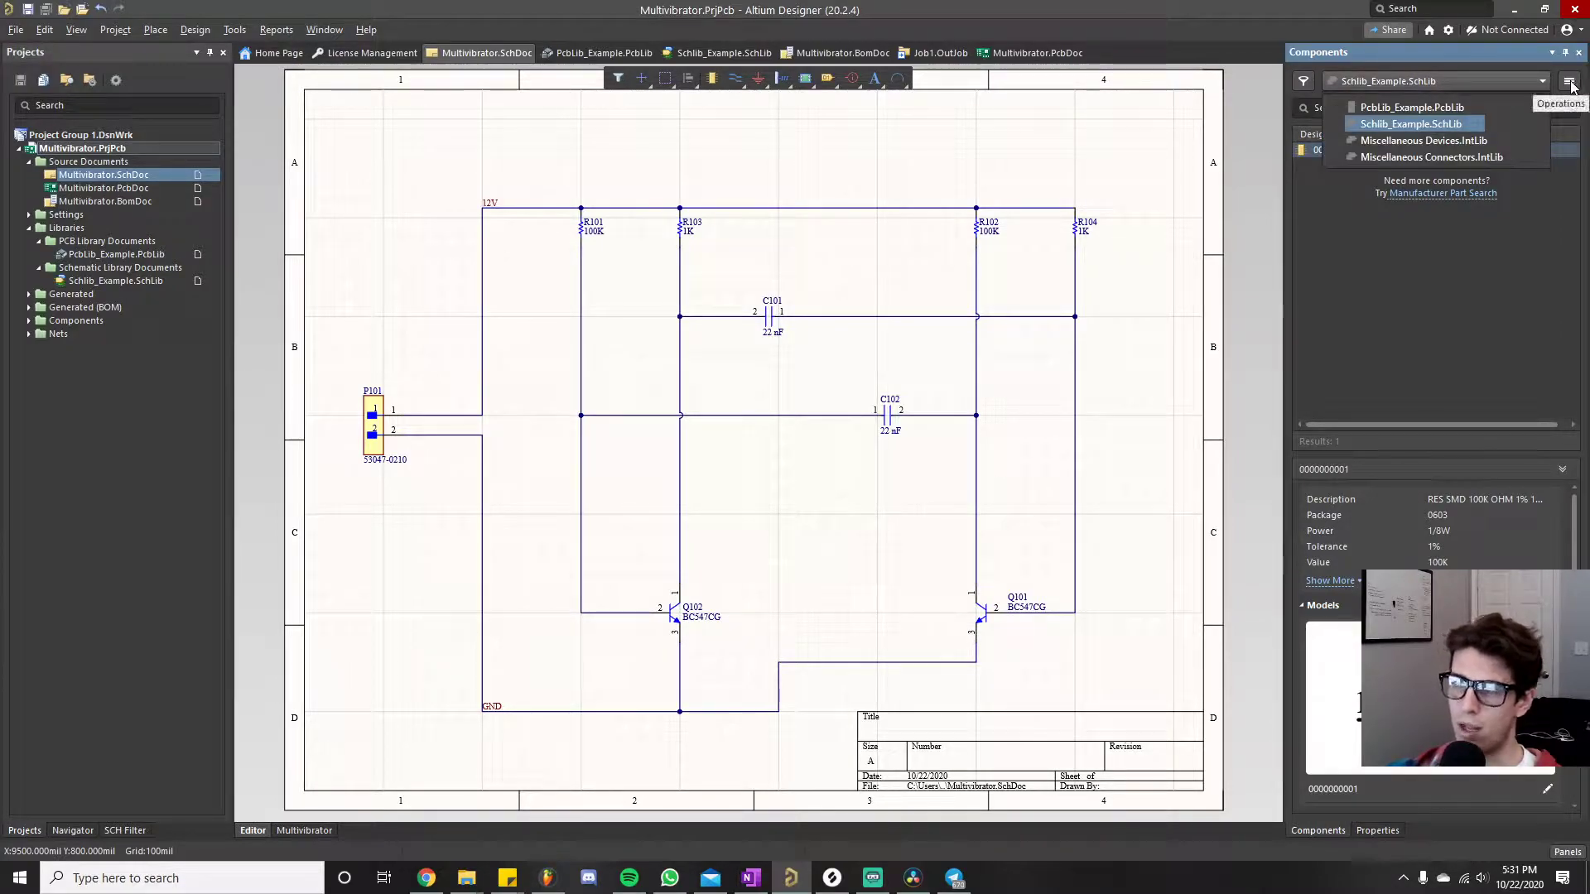
click(1570, 85)
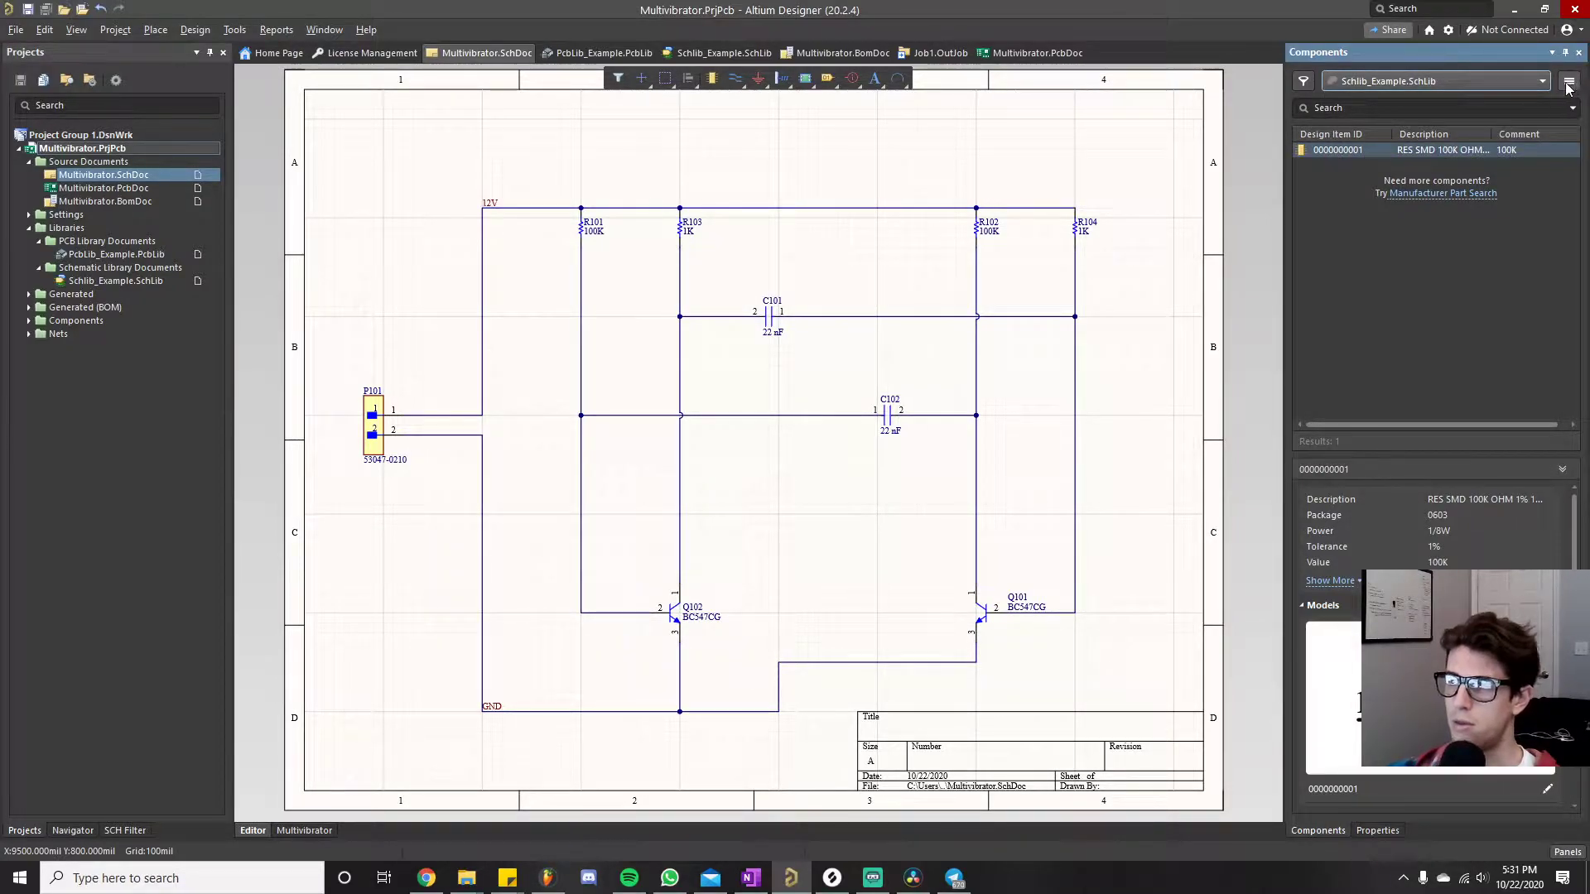
click(1567, 85)
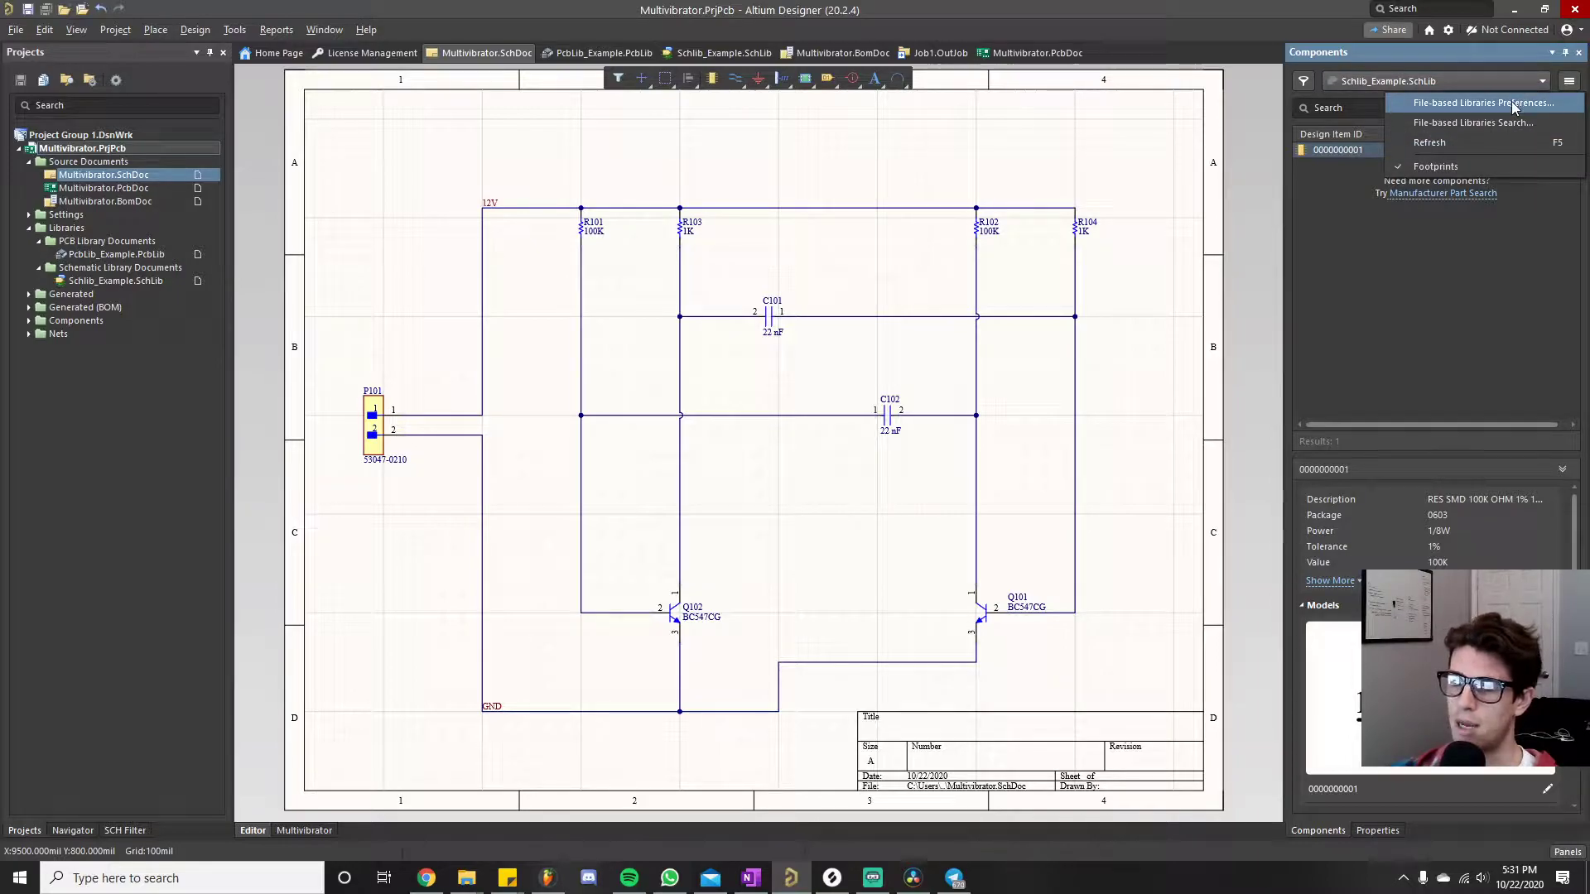
click(1482, 103)
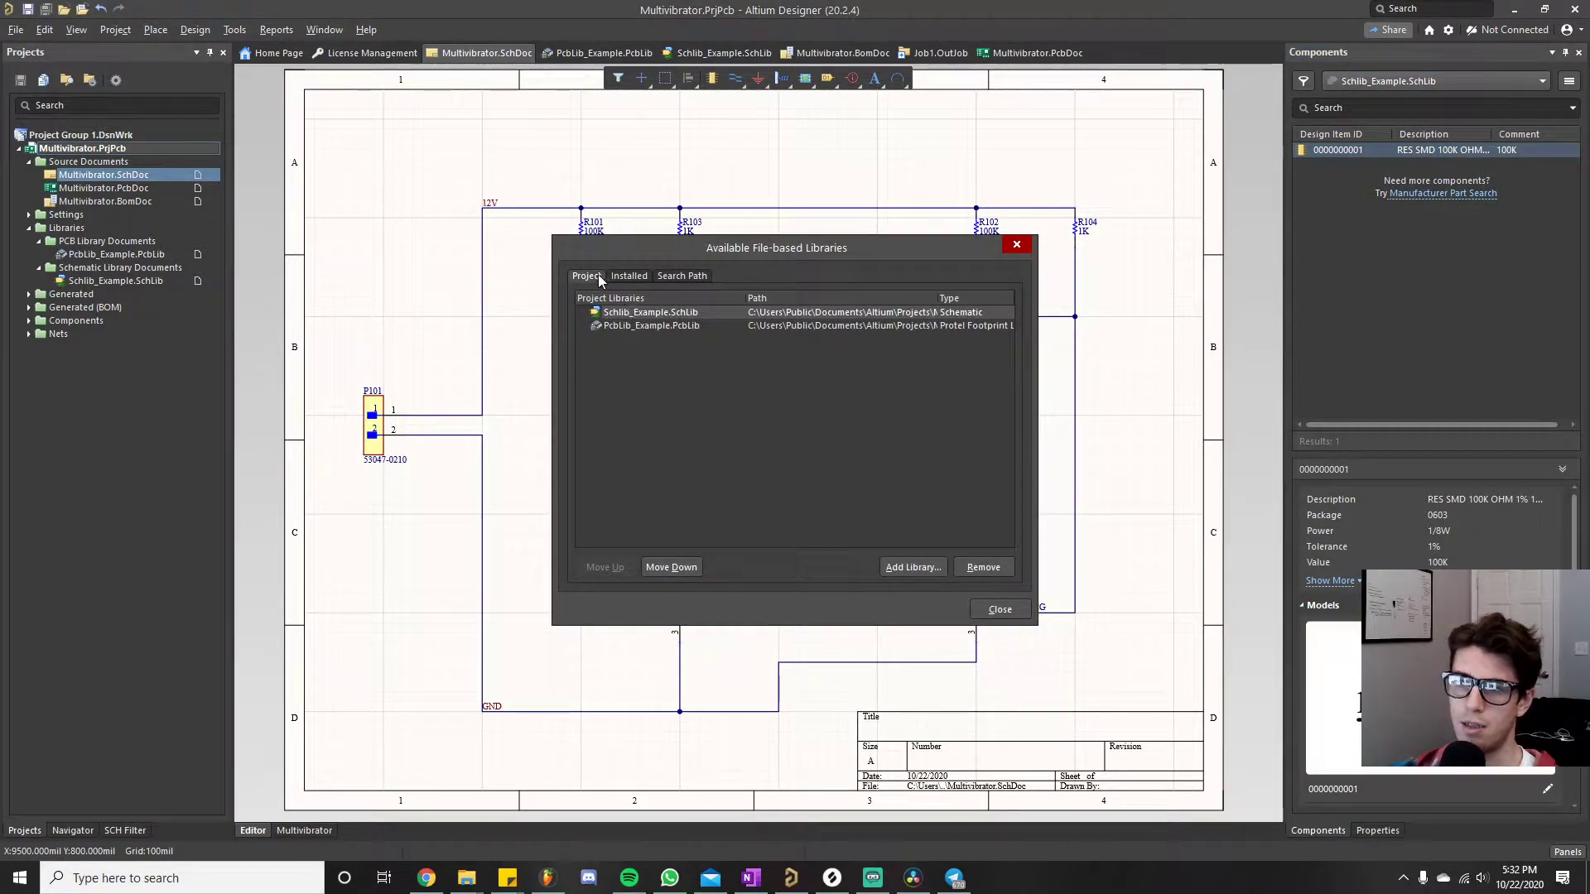
click(628, 275)
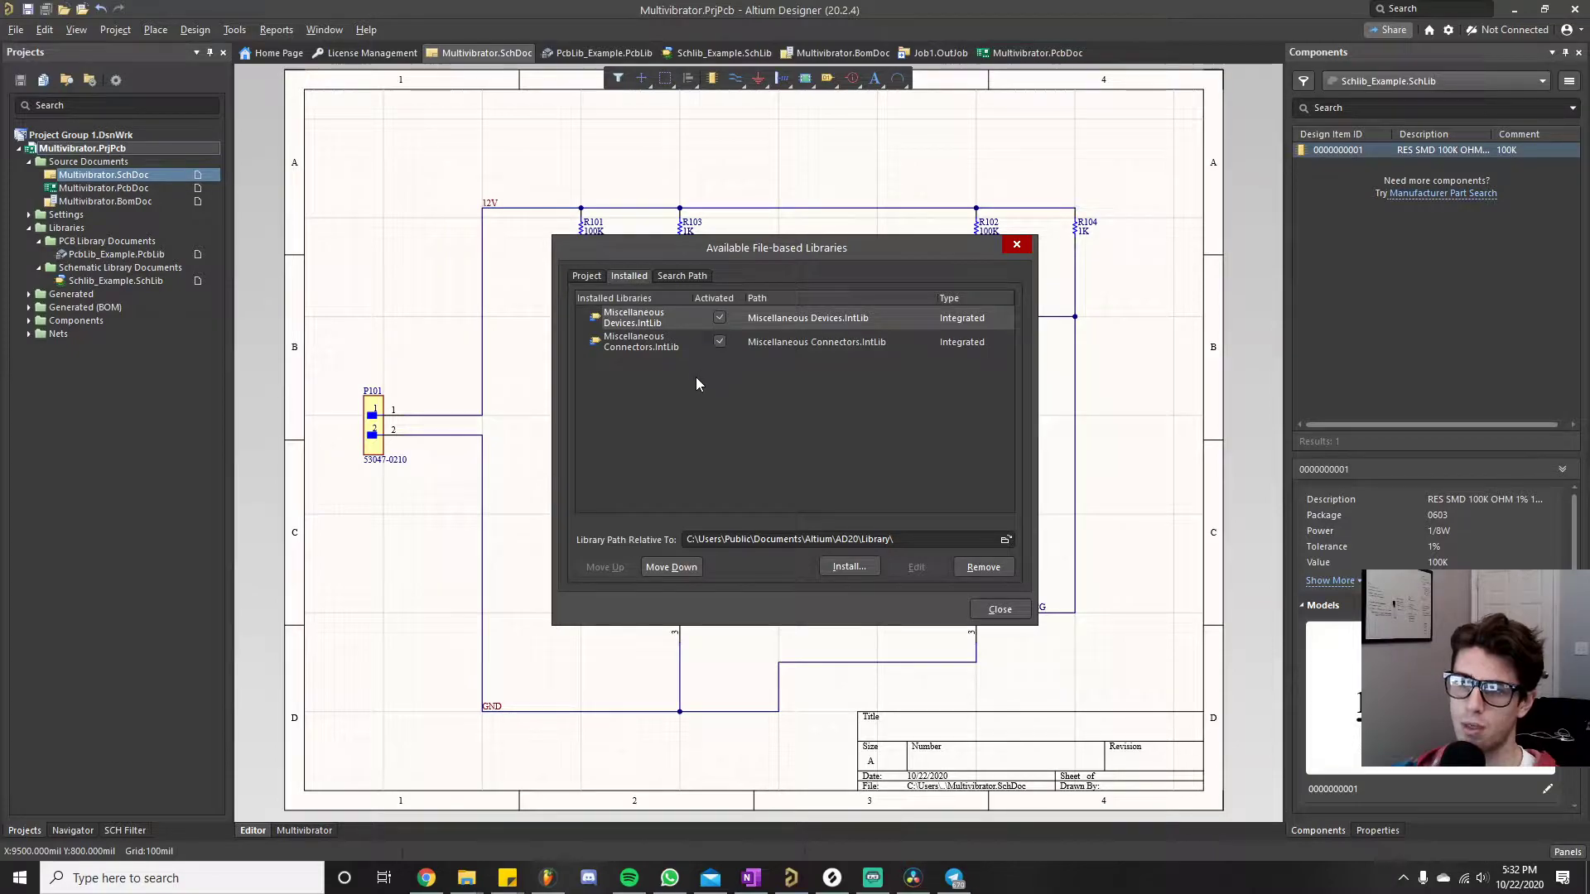
- Browse to the Multivibrator project folder for a library to install, and close the preferences without installing one
click(845, 566)
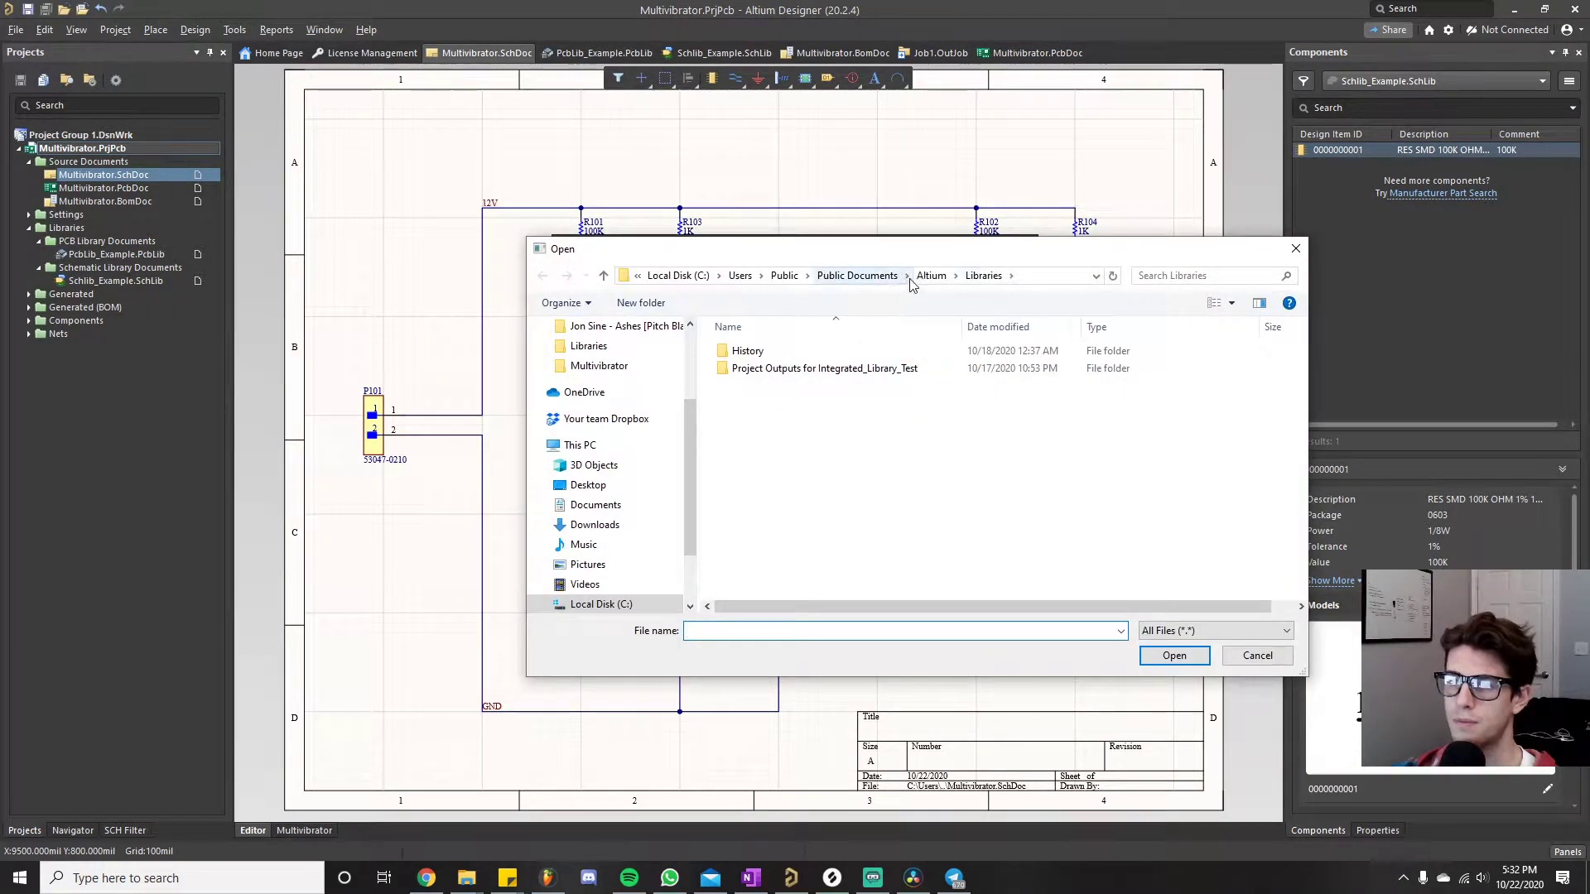
click(933, 278)
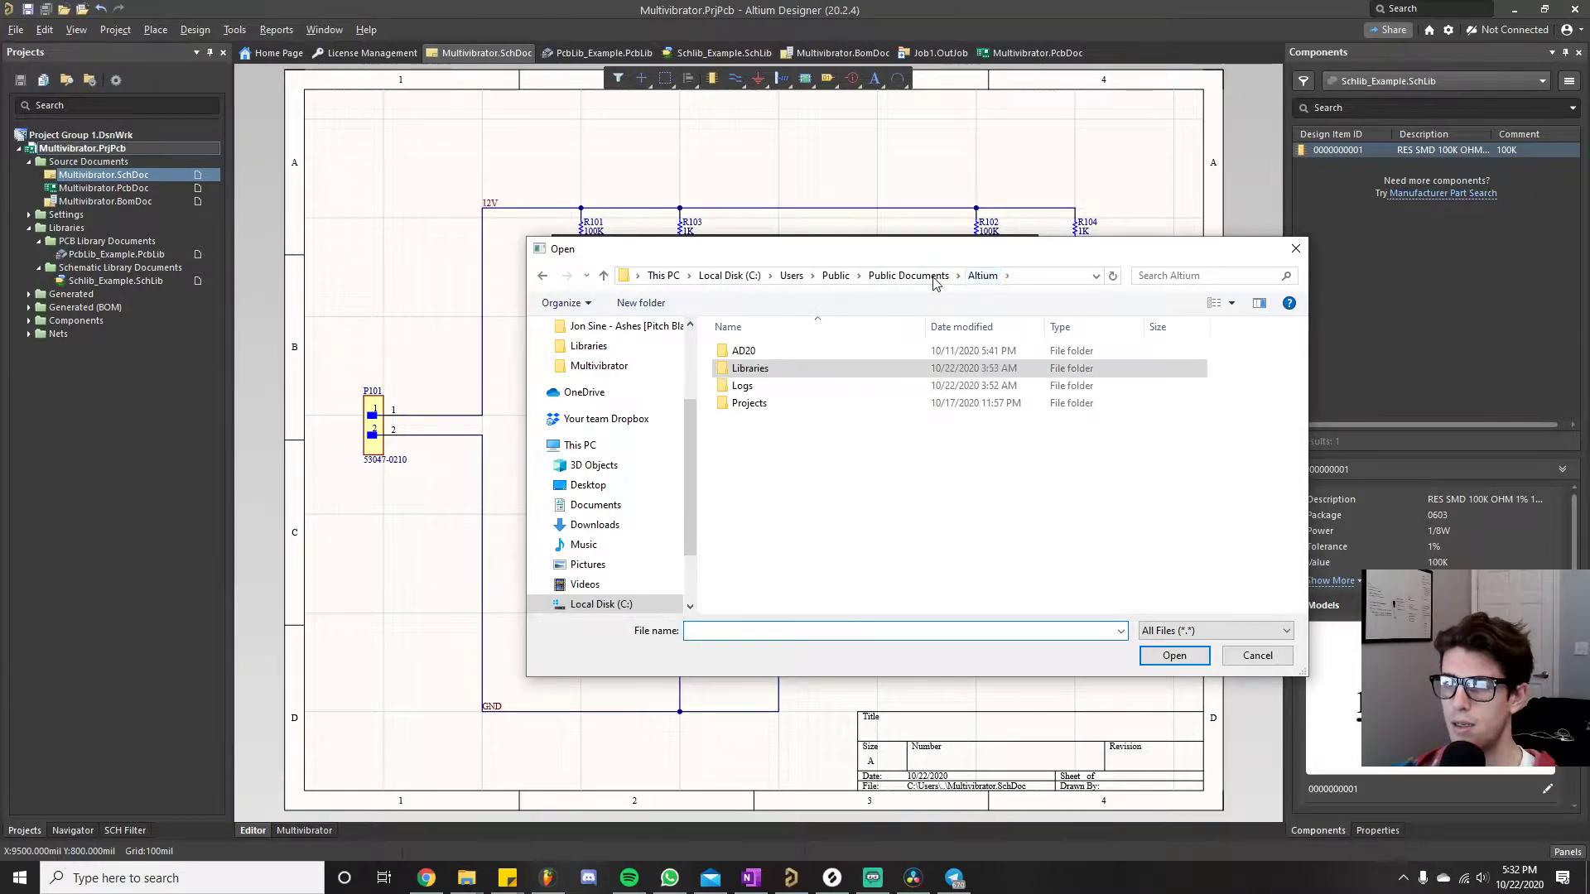
double_click(751, 403)
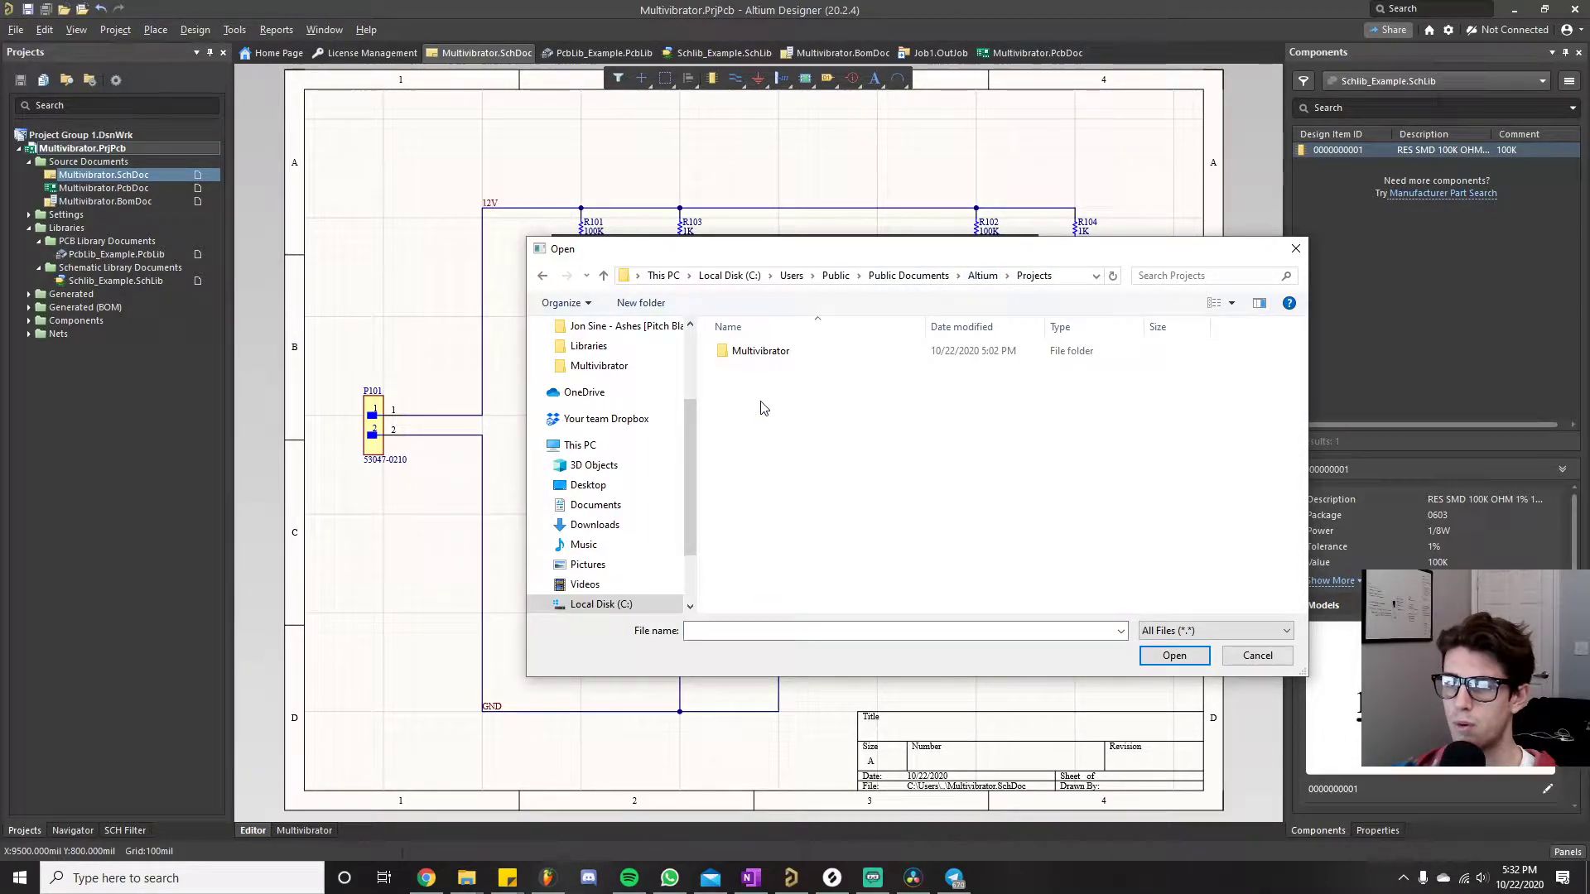
double_click(809, 350)
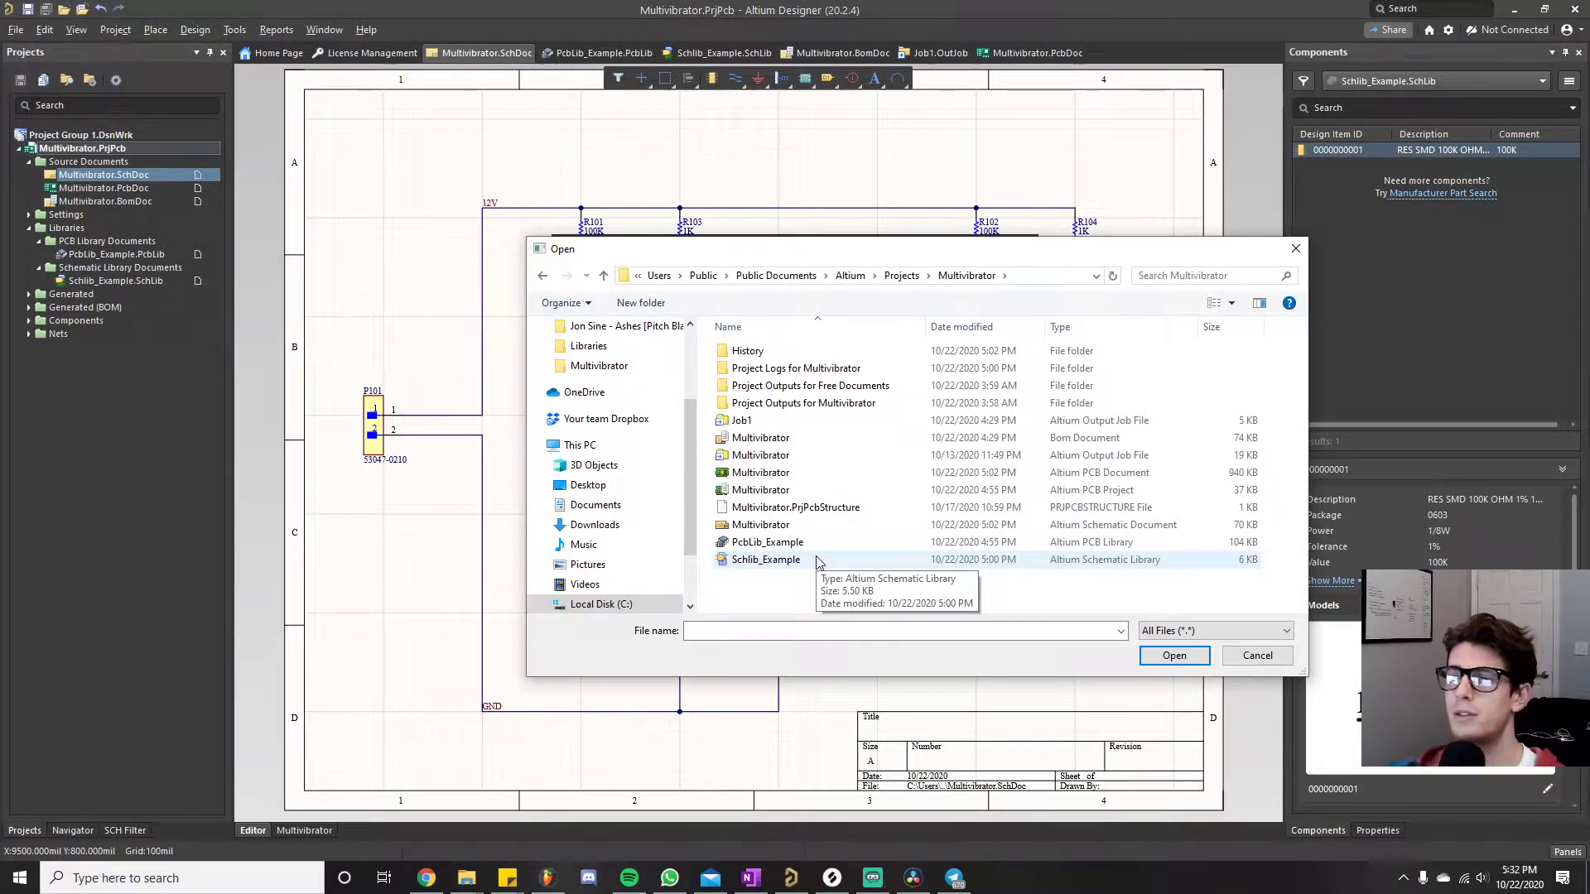
click(1283, 659)
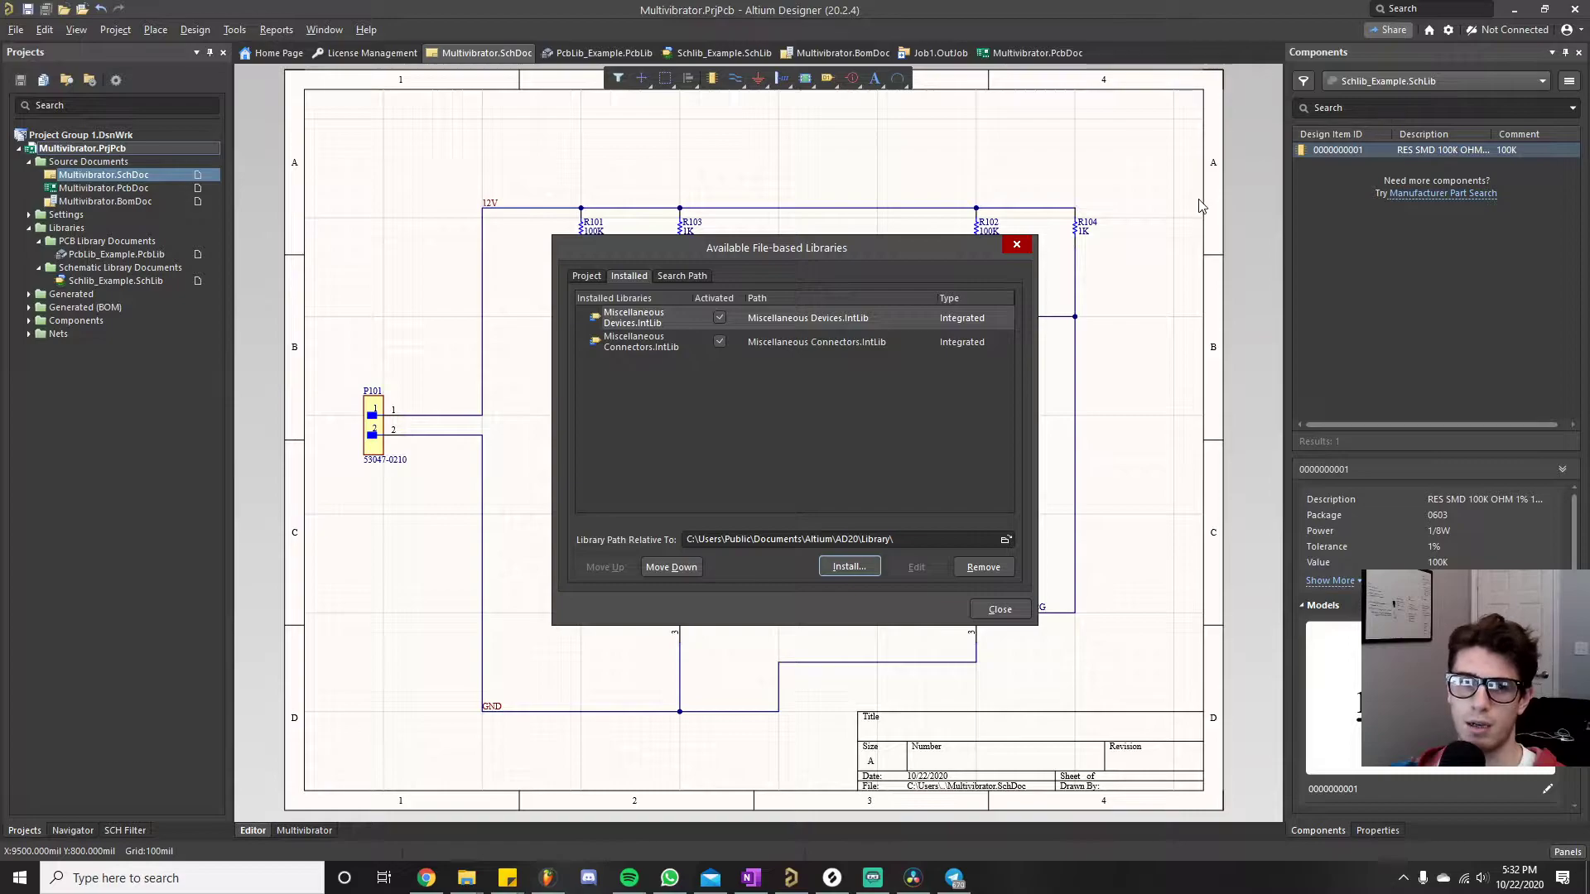
click(1017, 245)
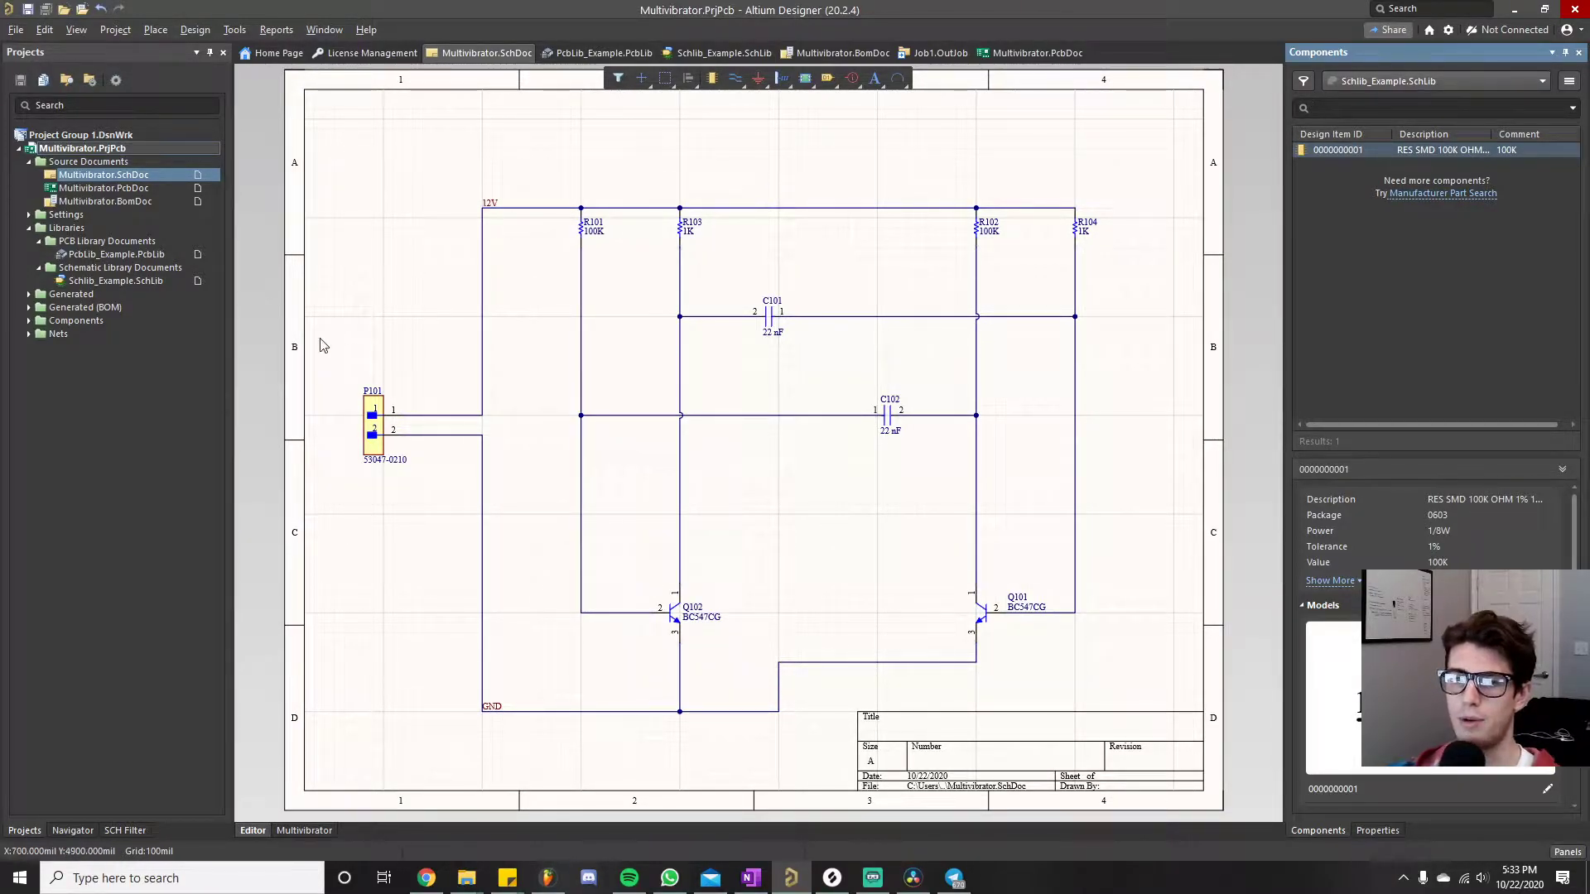
- Open the Schlib_Example.SchLib schematic library from the project and save it
double_click(118, 281)
right_click(119, 281)
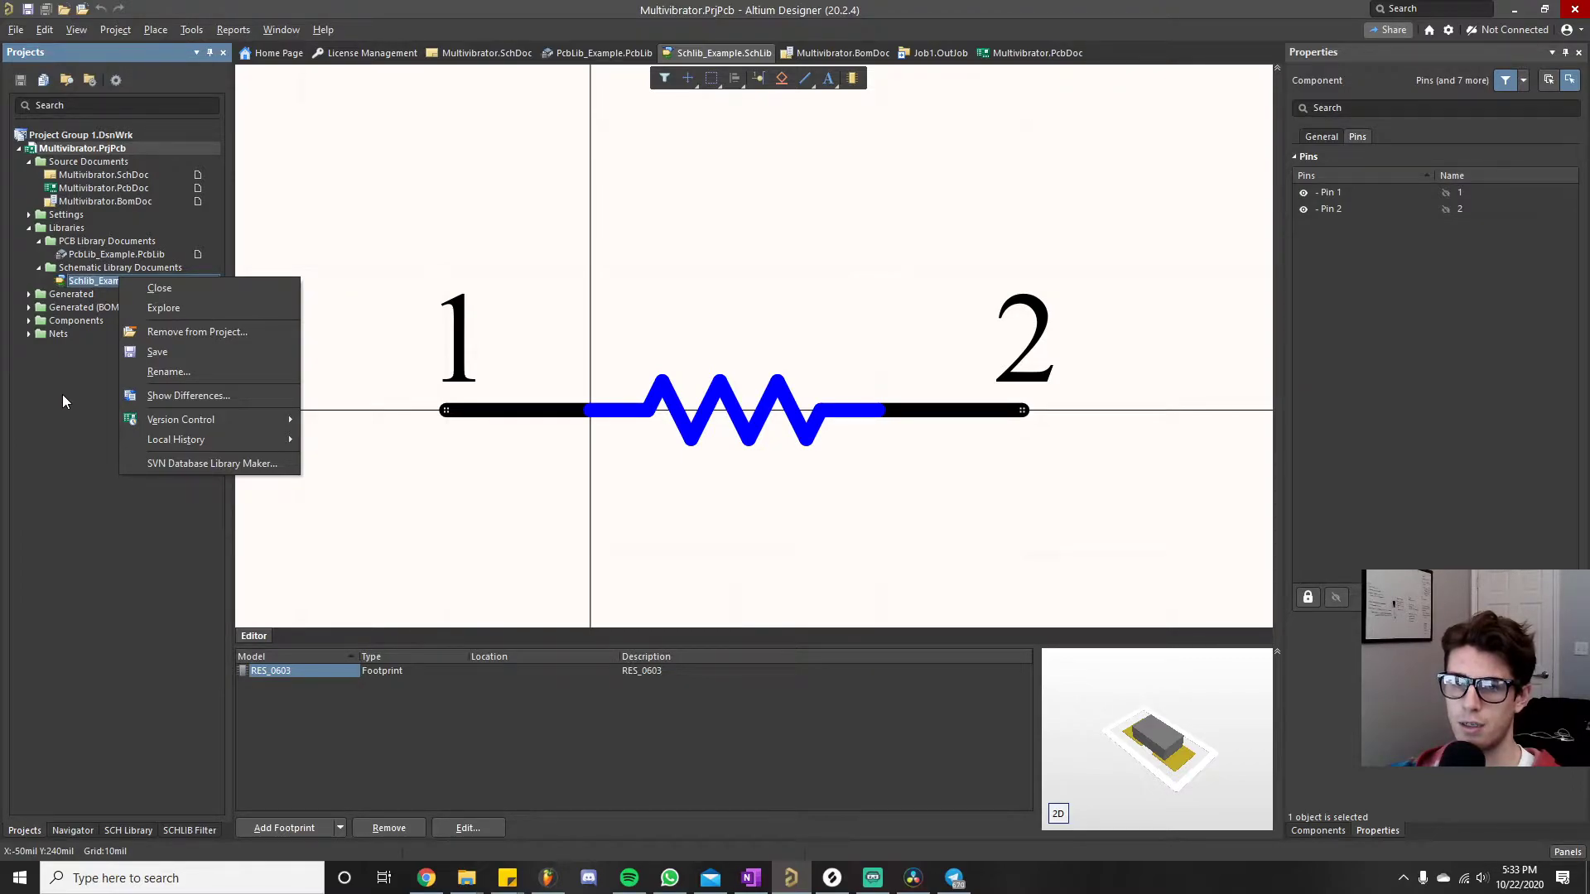
click(162, 354)
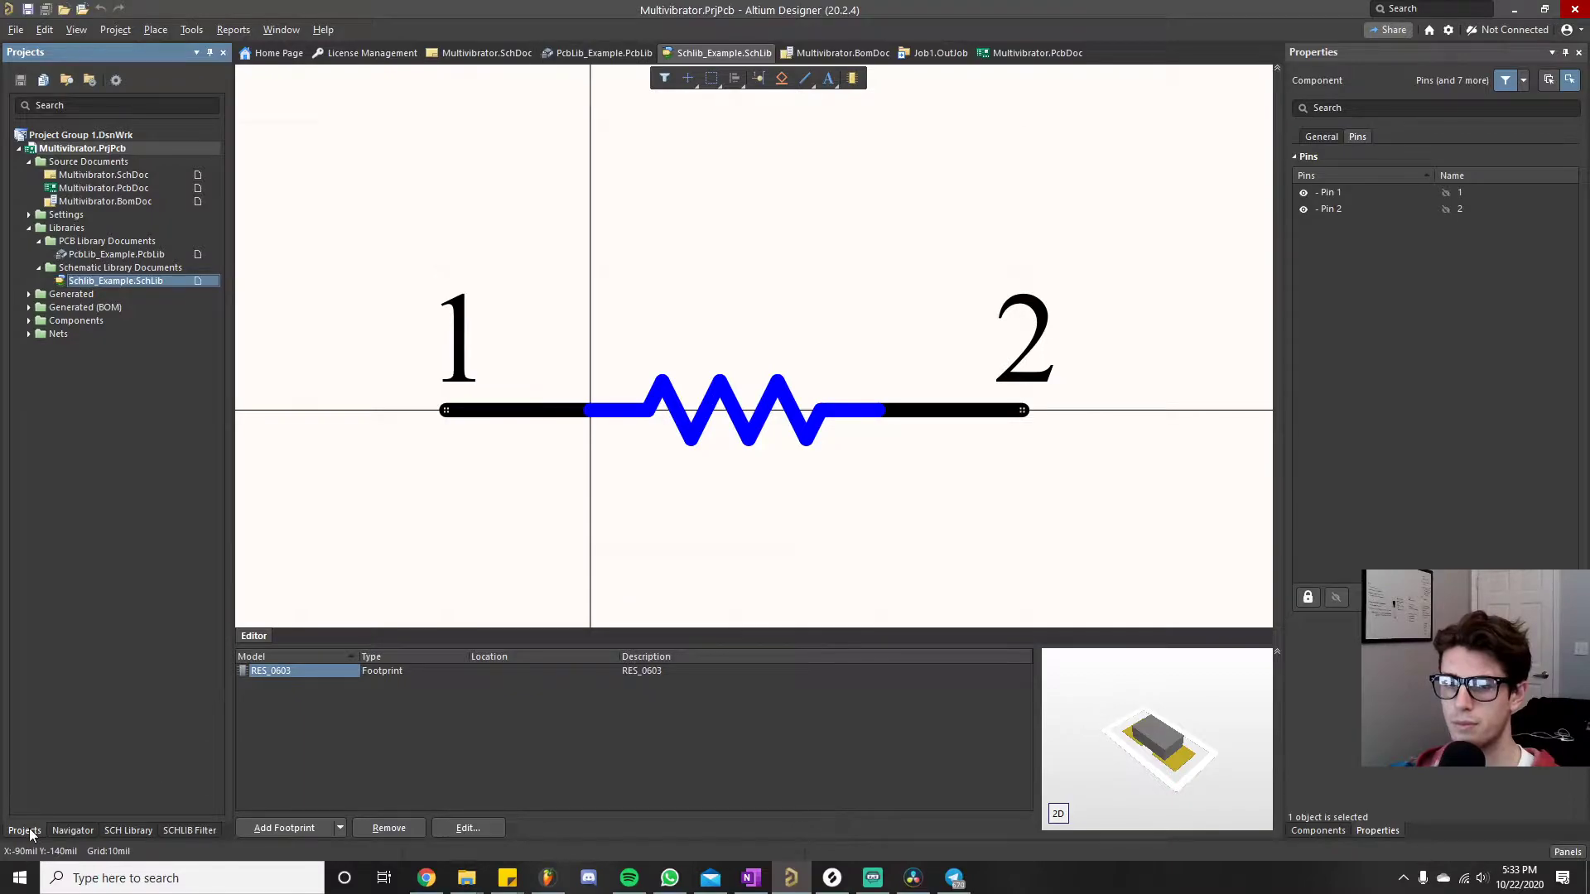
- Reopen the file-based libraries preferences and review the libraries belonging to the project
click(1324, 830)
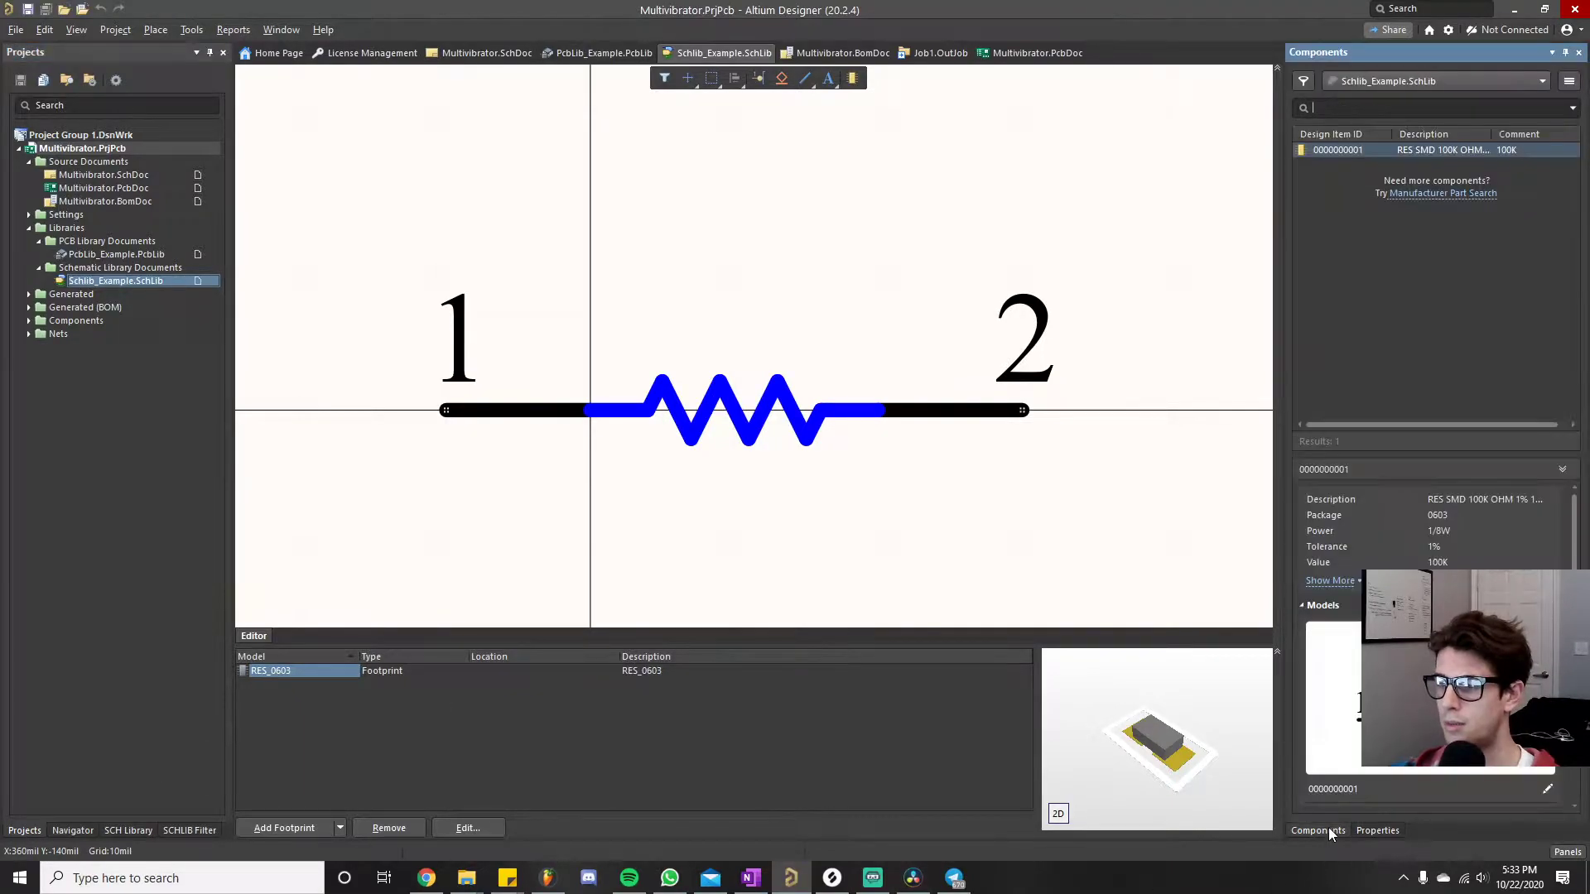
click(1569, 81)
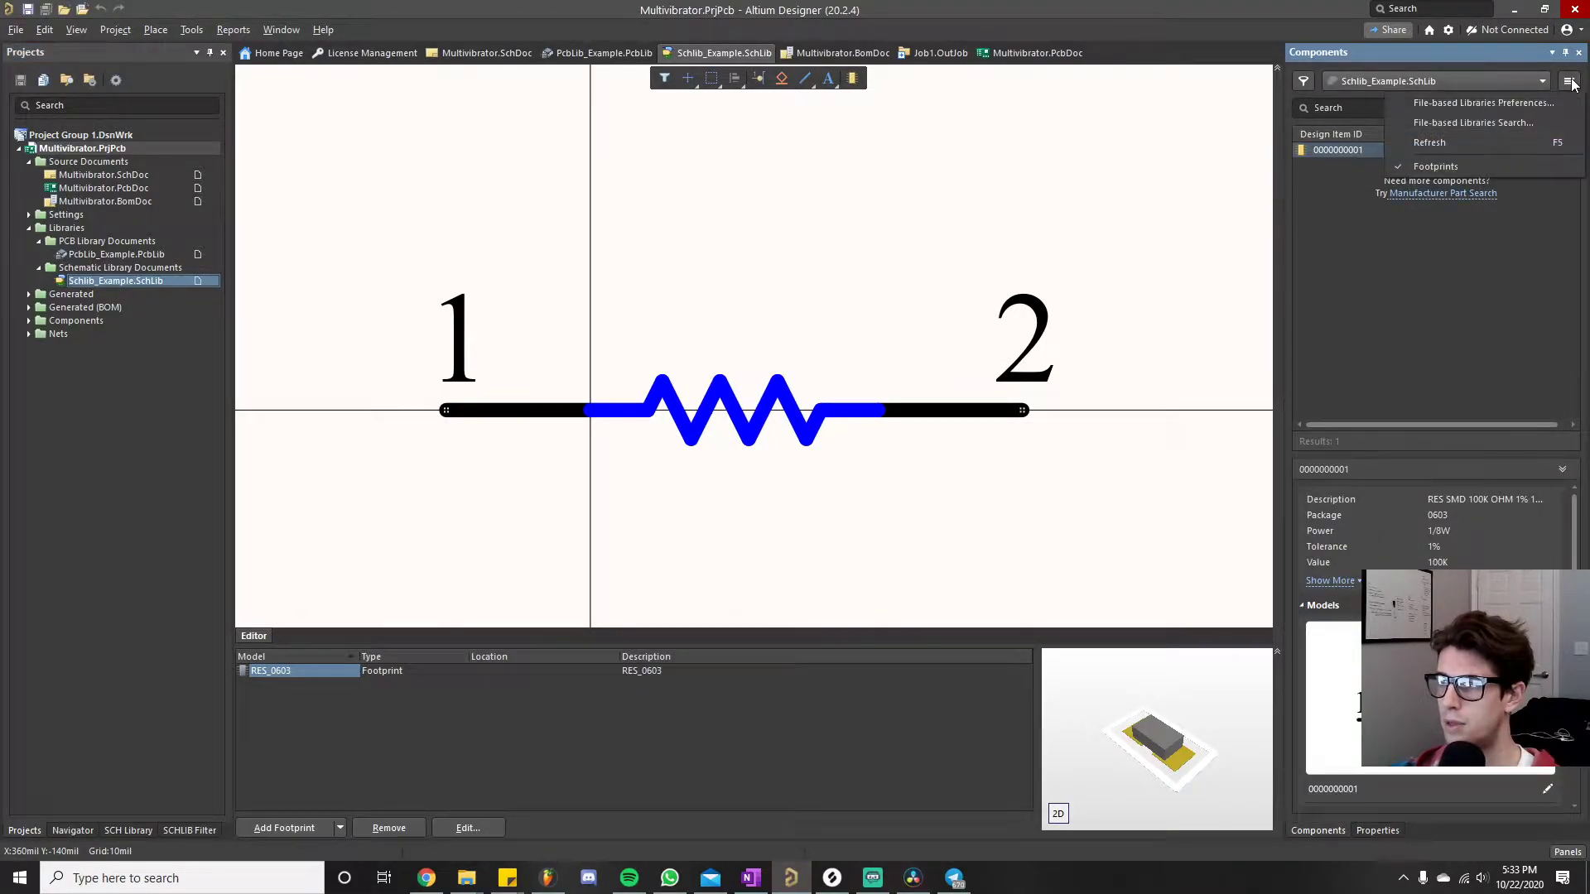
click(1515, 104)
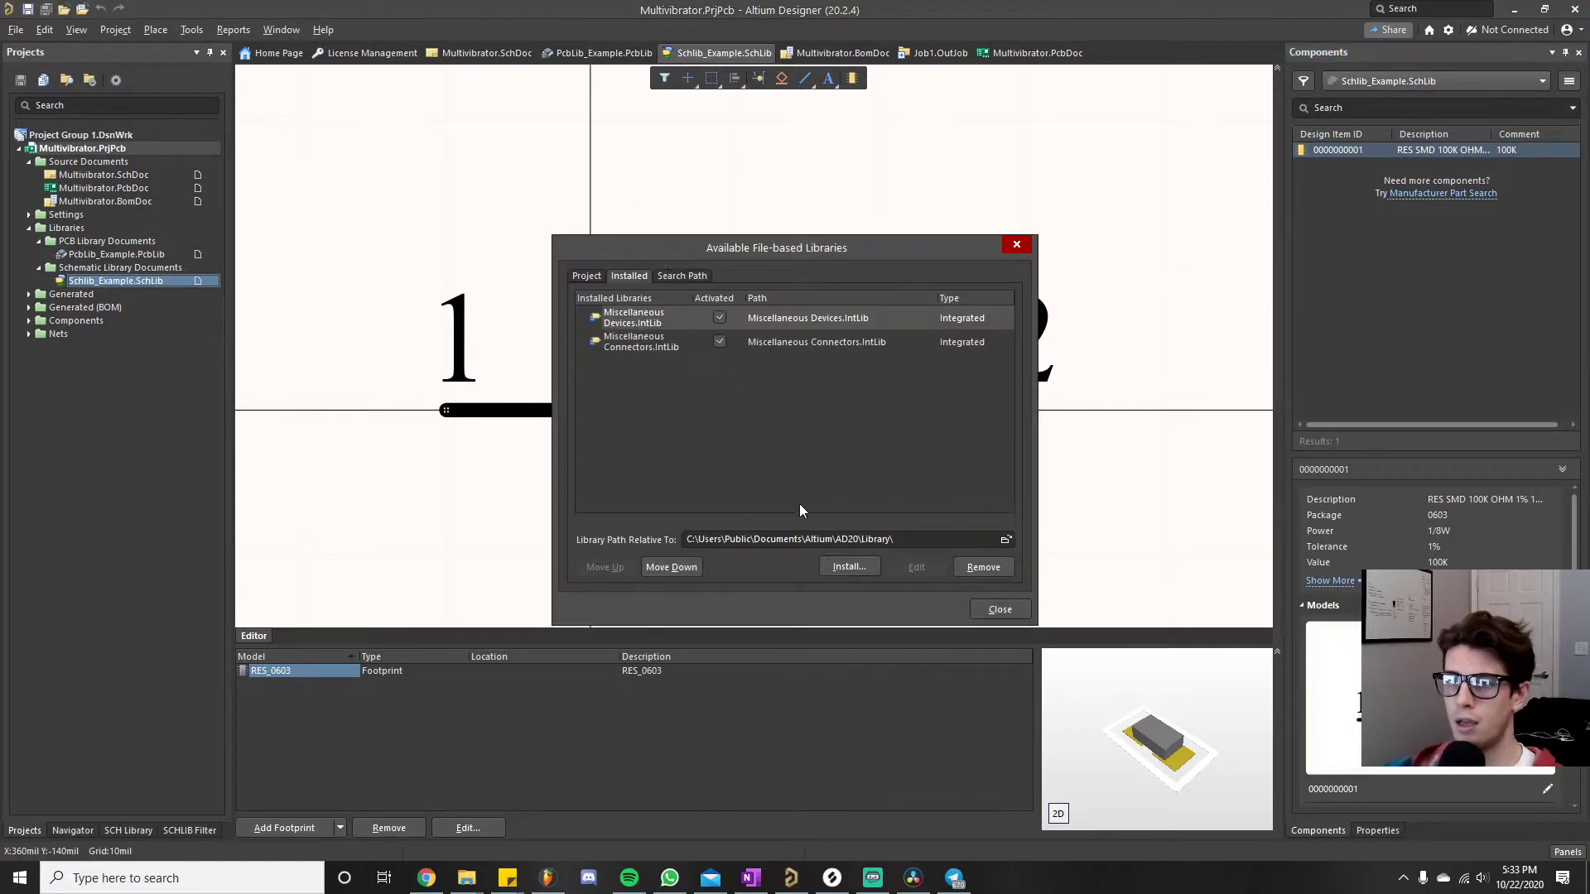
click(587, 277)
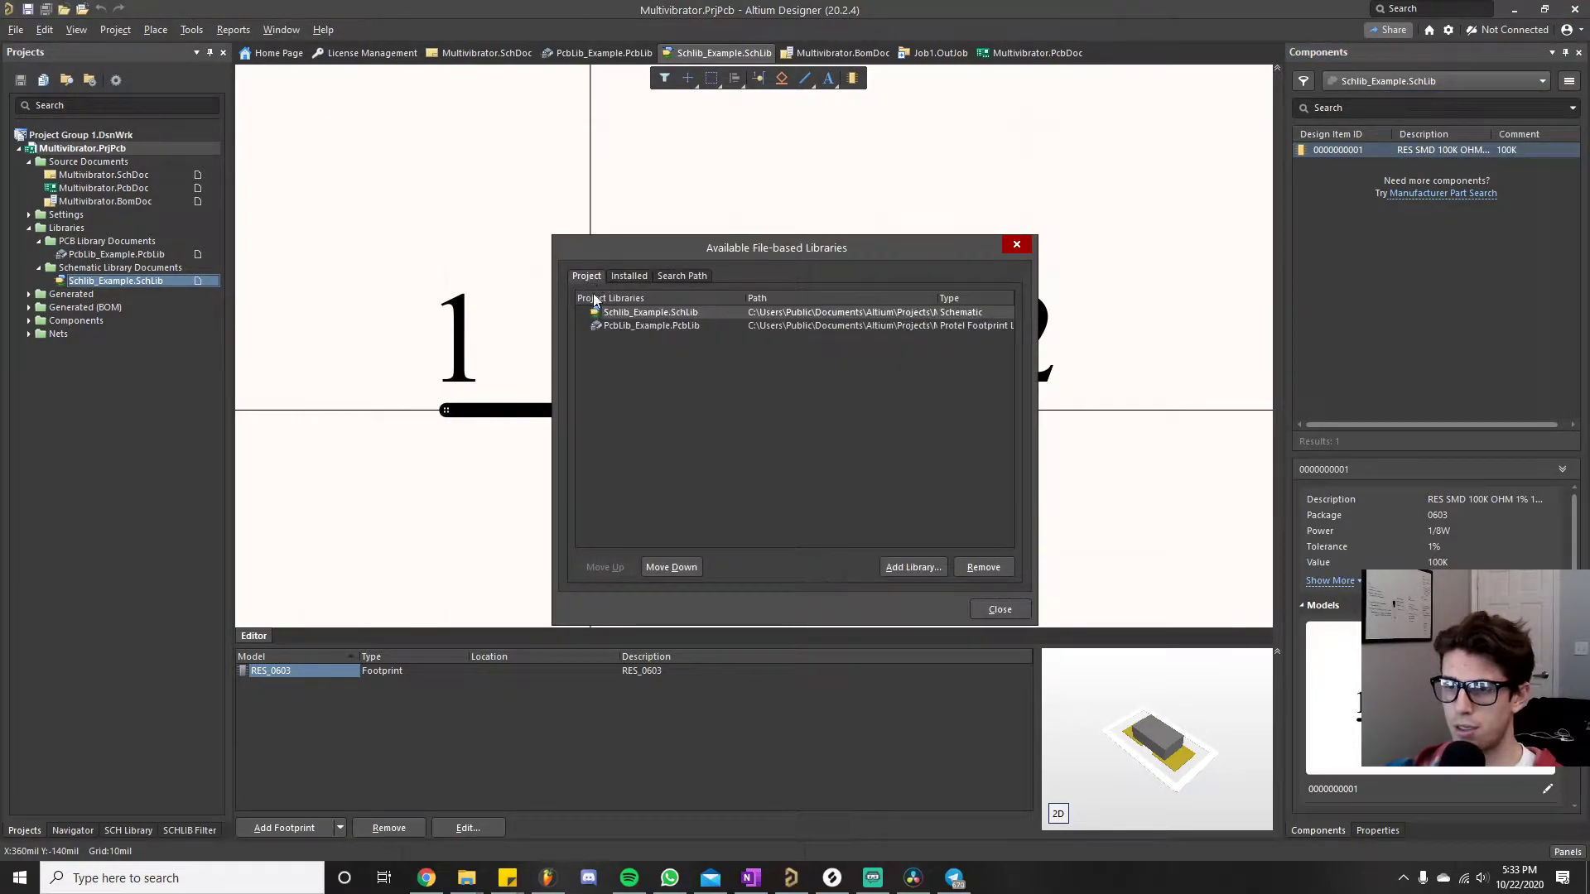
- Browse the Altium Libraries folder for a library to add to the project, and close the preferences without adding one
click(914, 567)
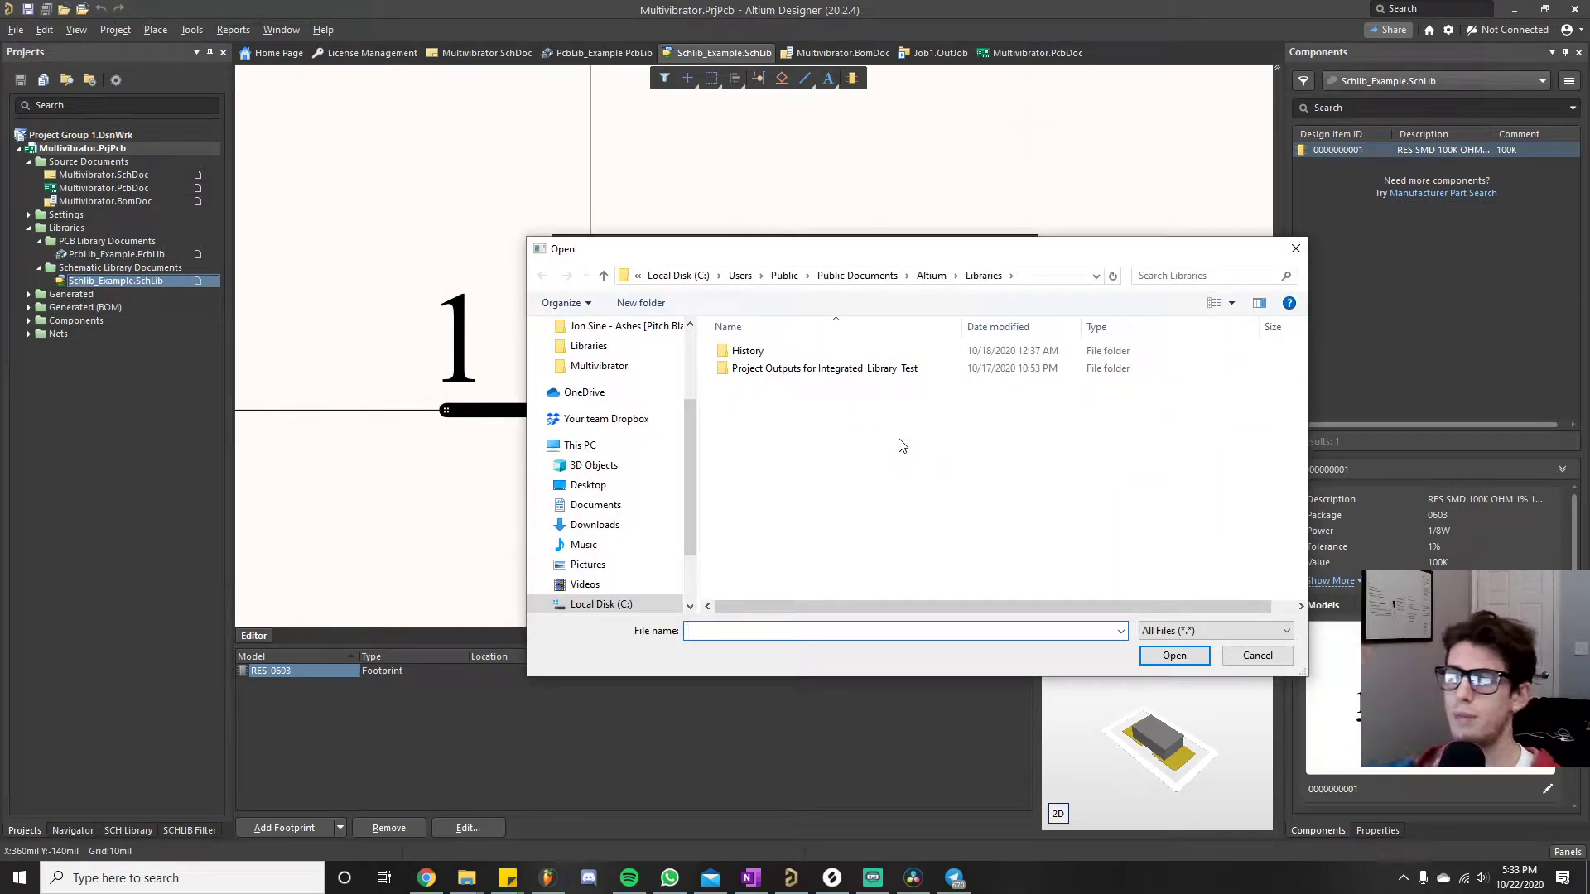
click(930, 275)
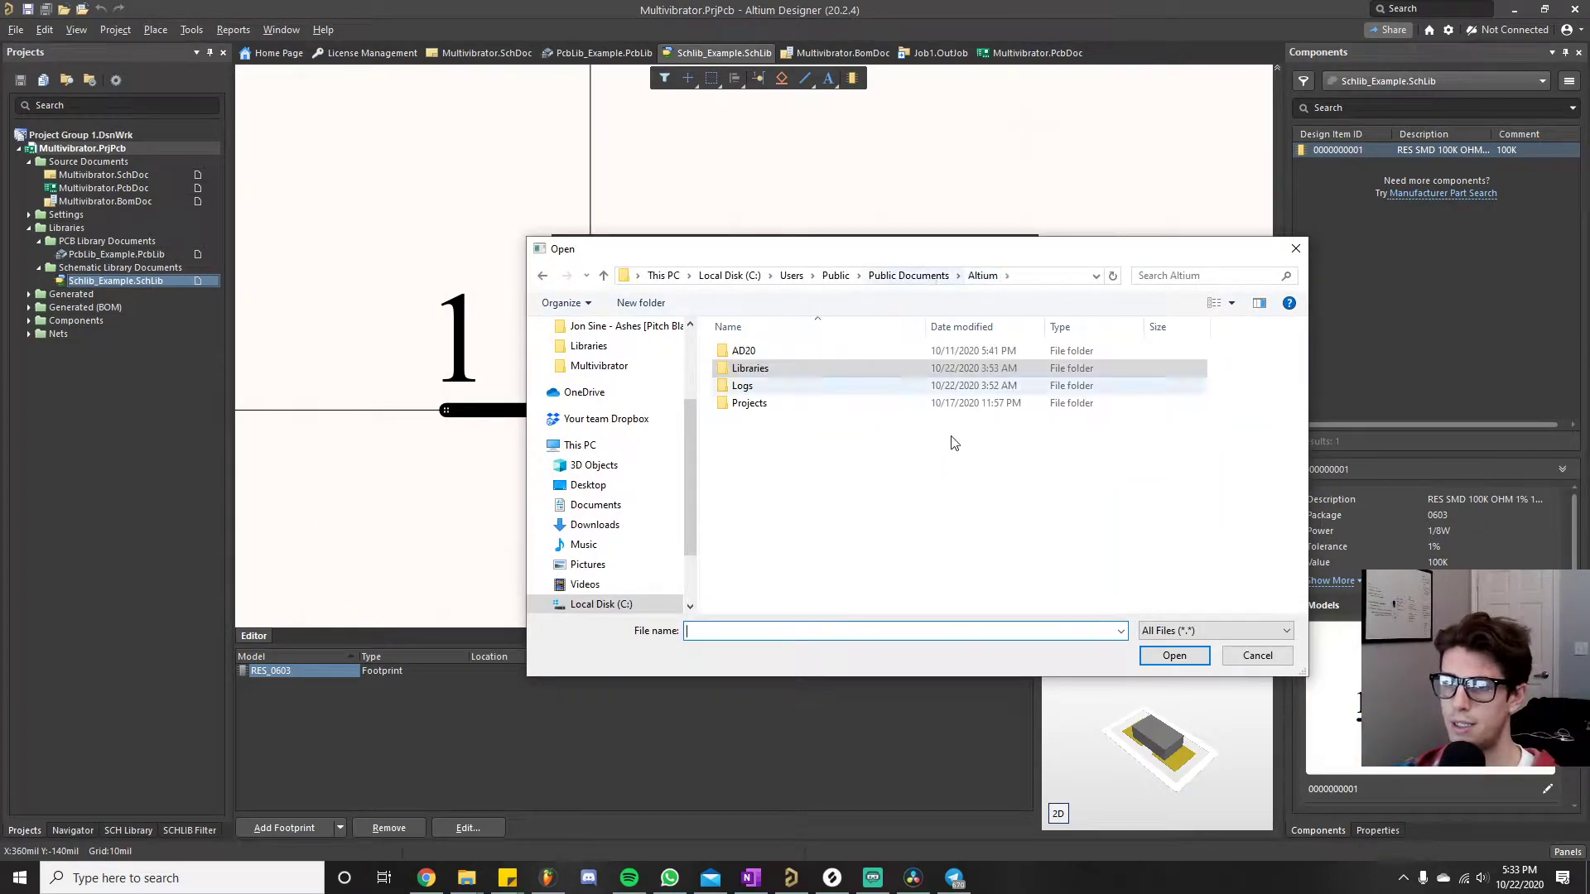
click(829, 466)
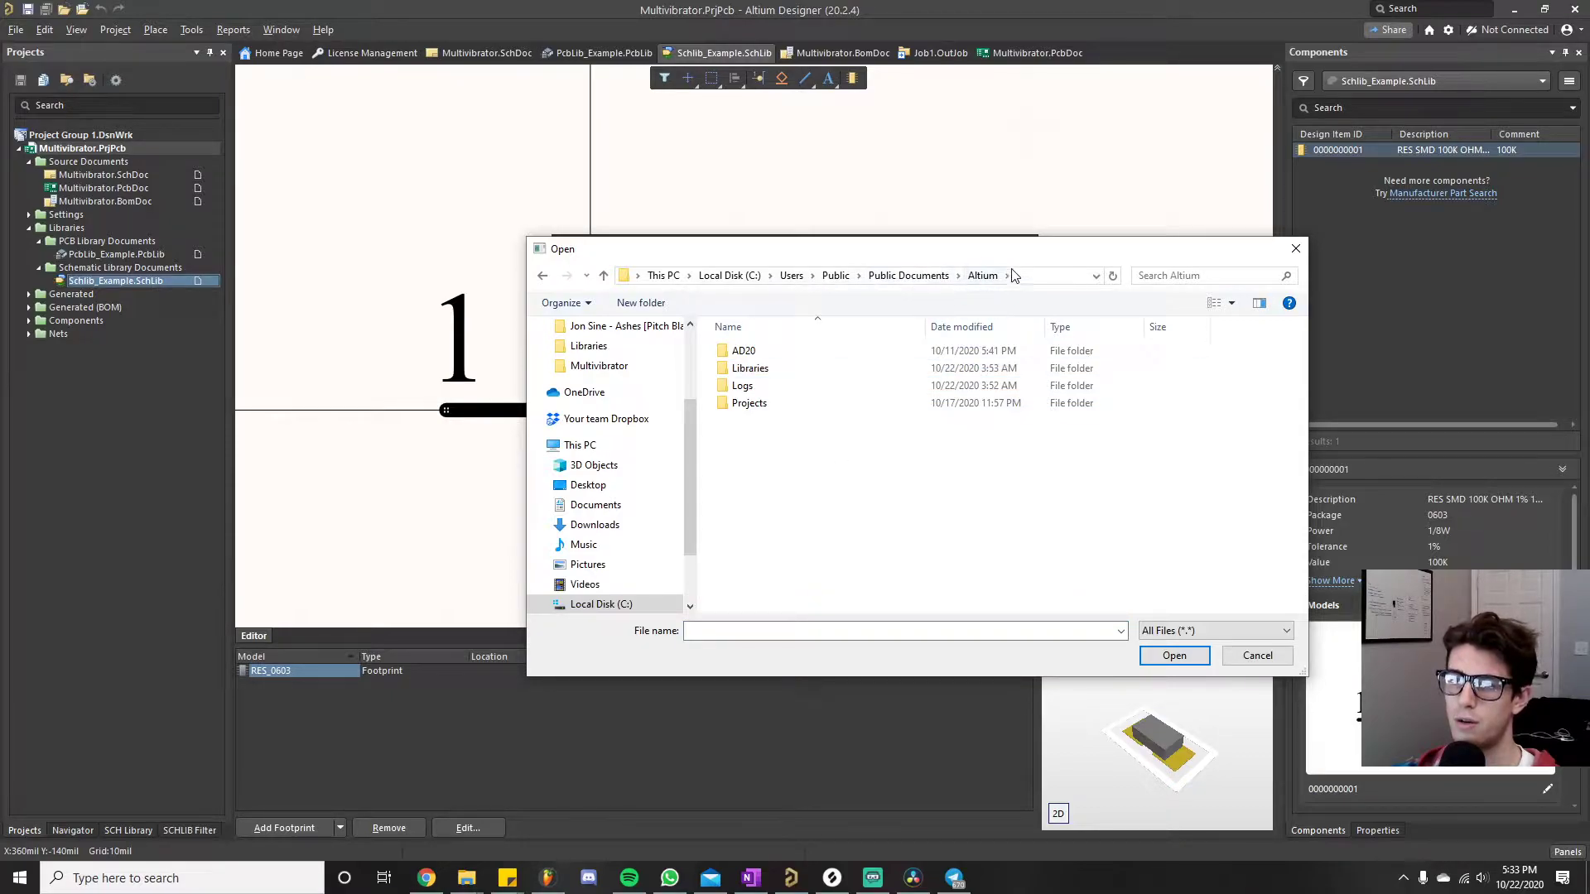
double_click(787, 373)
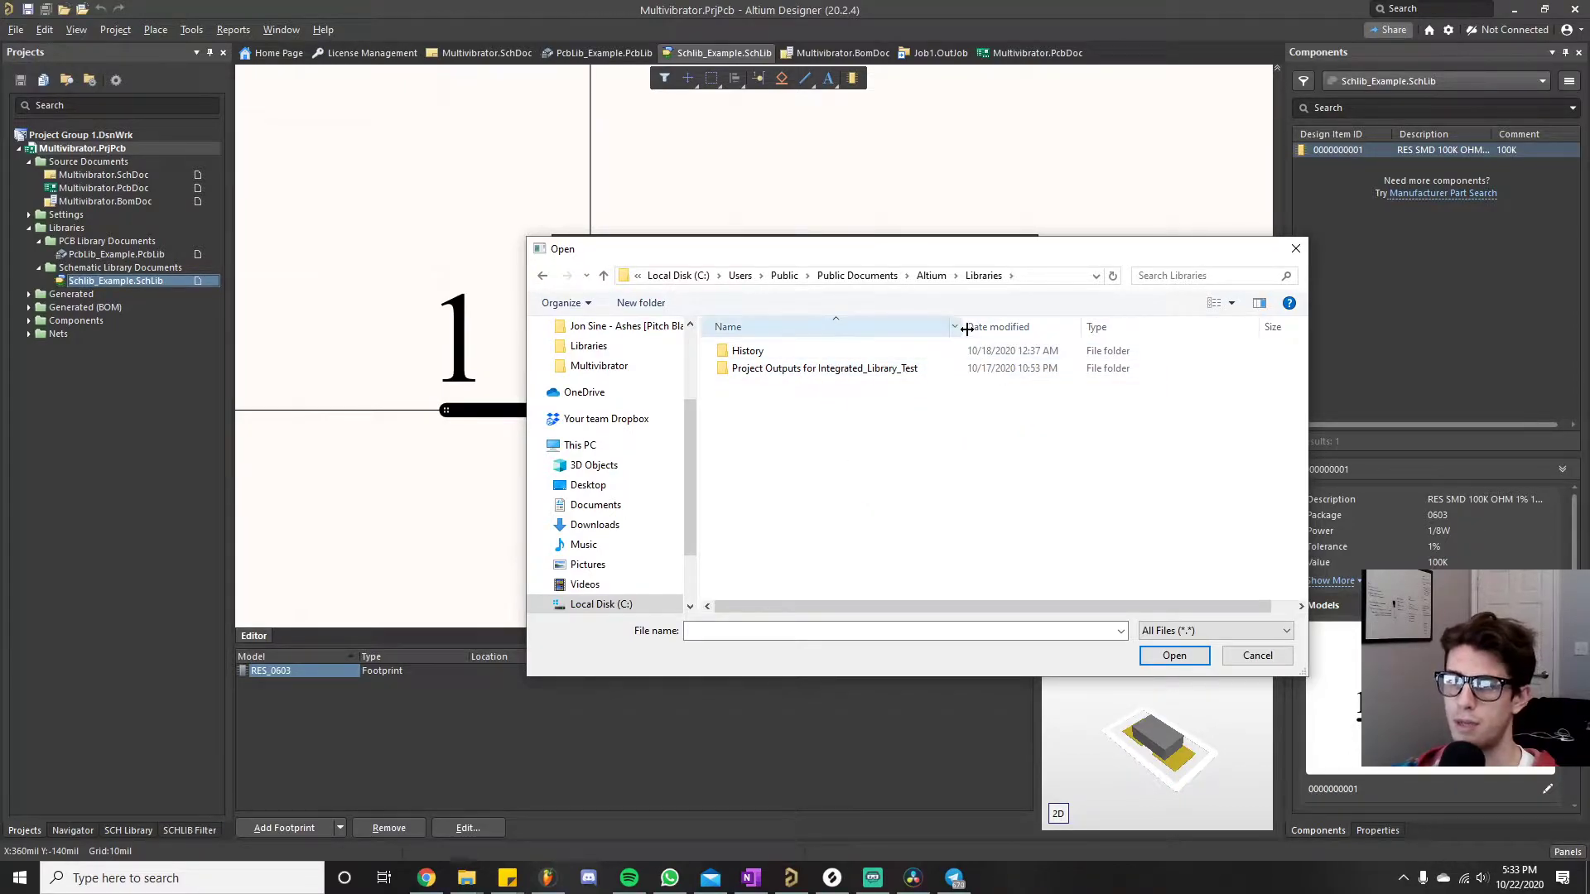
drag(977, 327, 987, 327)
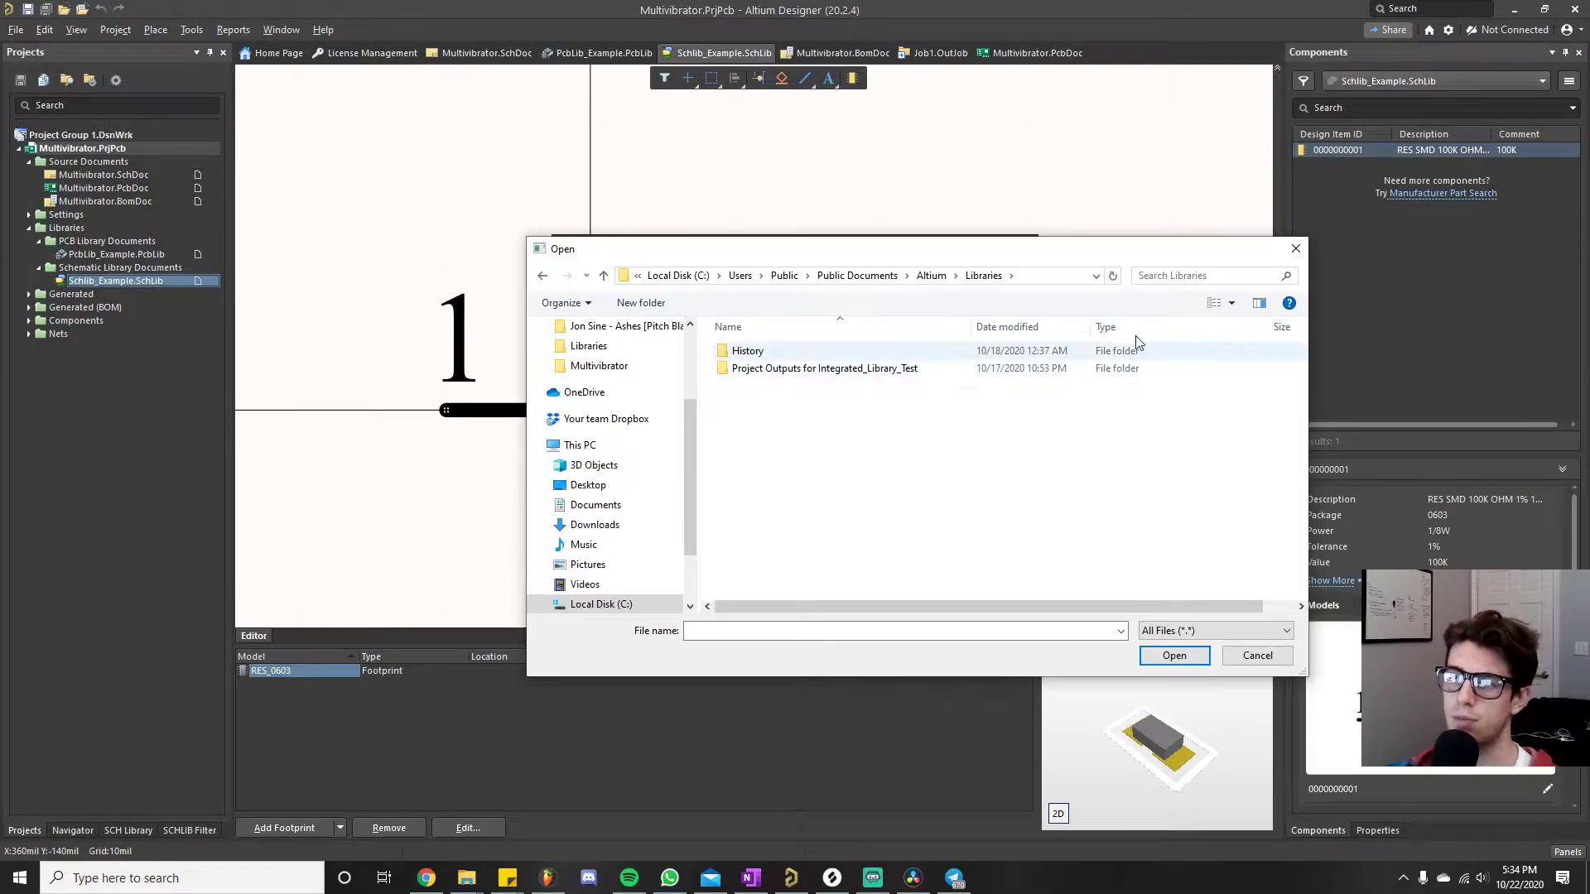
click(1295, 248)
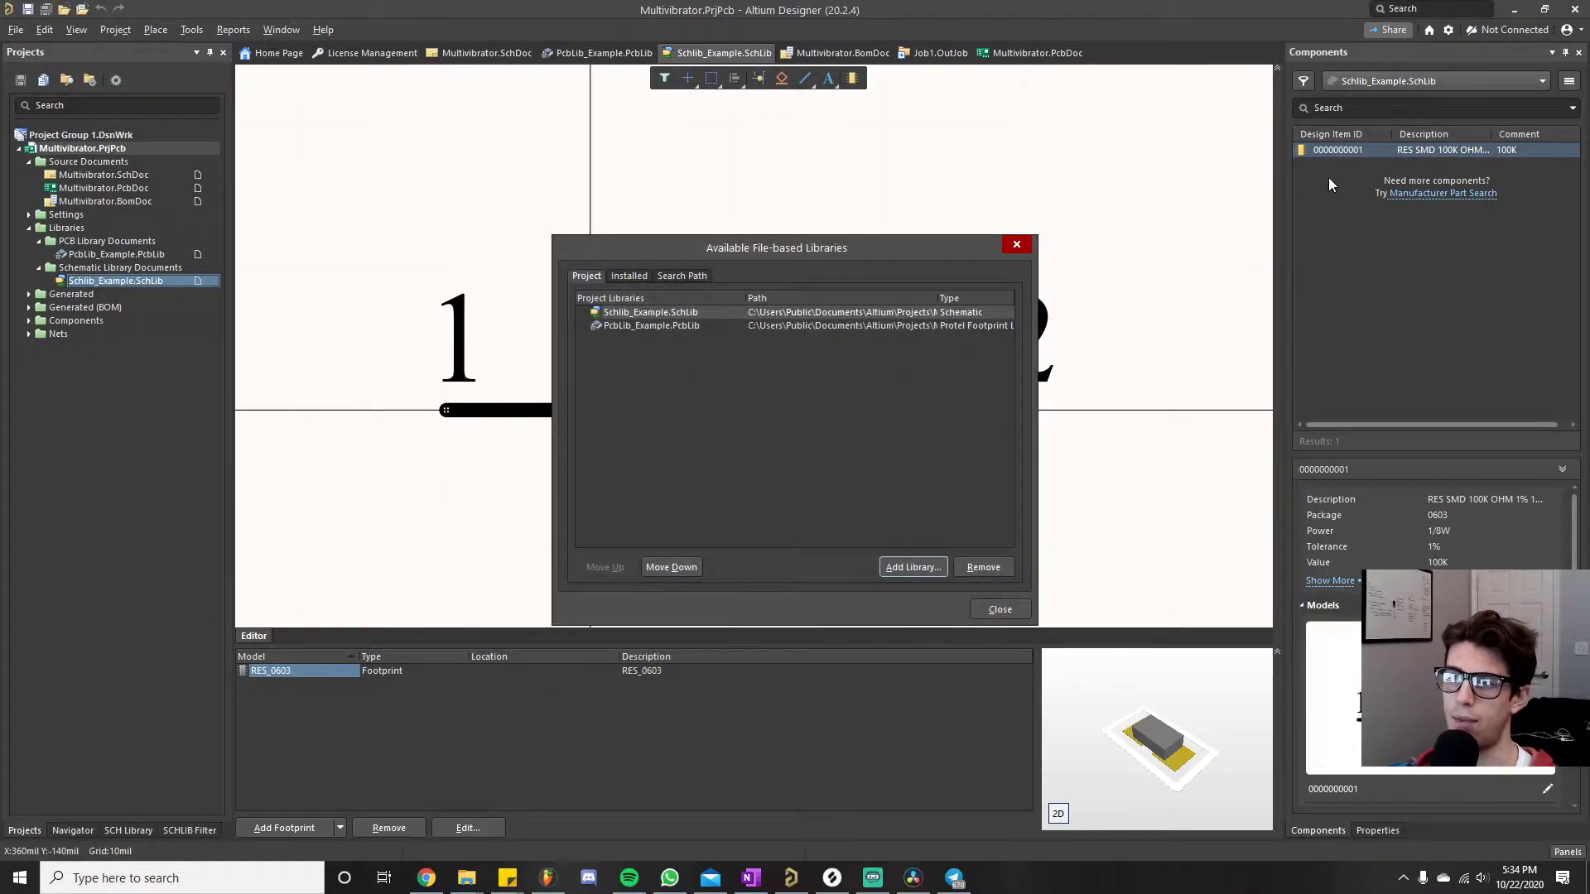
click(1018, 246)
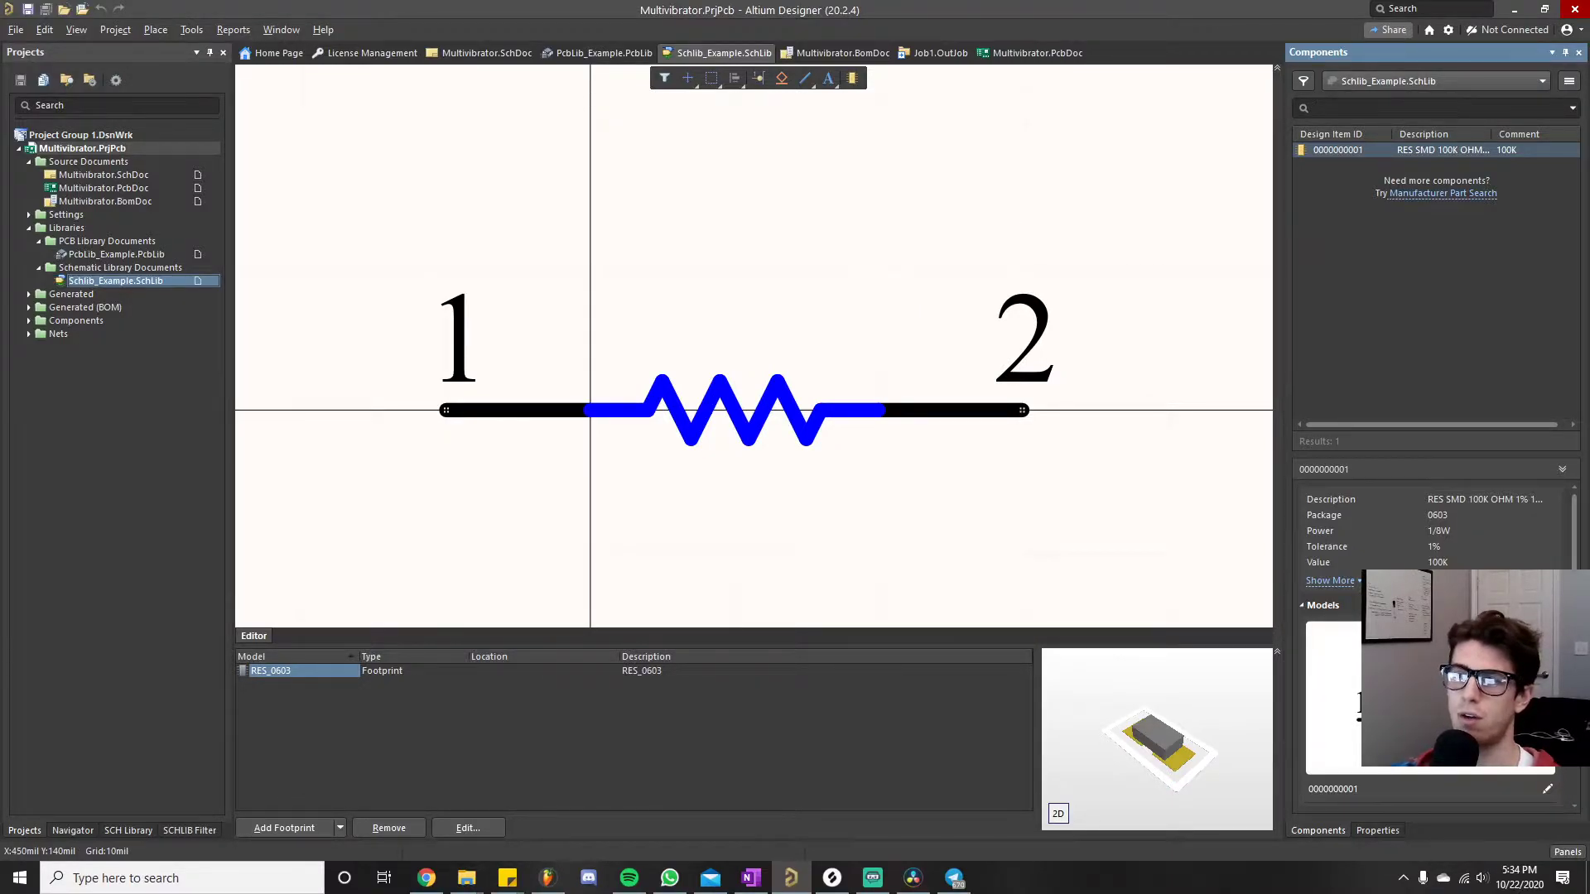
- Examine the libraries available for choosing components and the component filters
click(1406, 75)
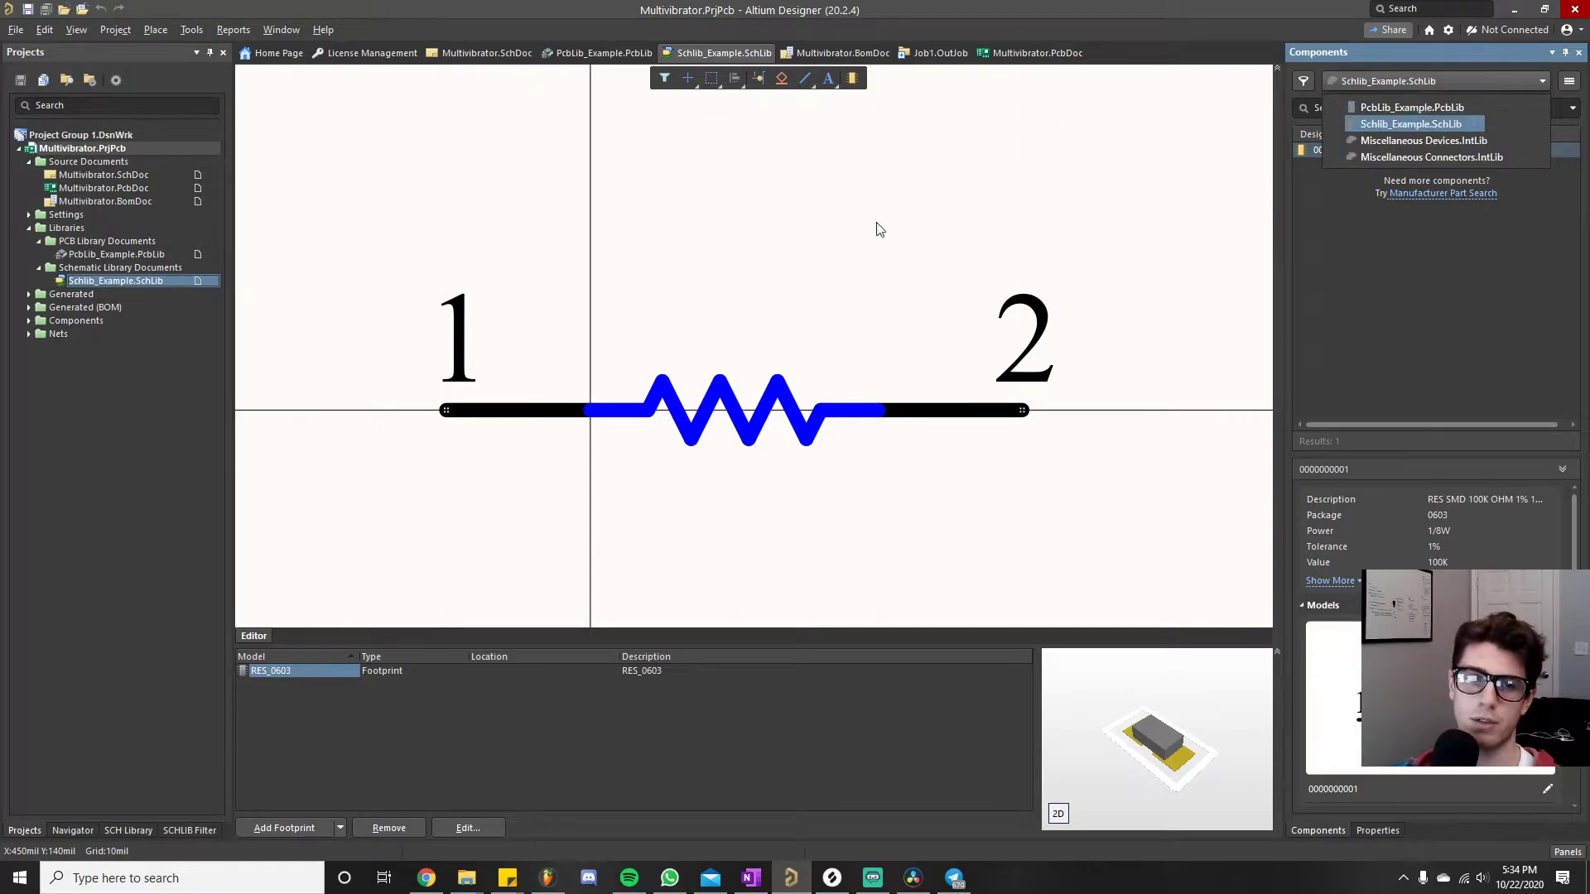
click(822, 172)
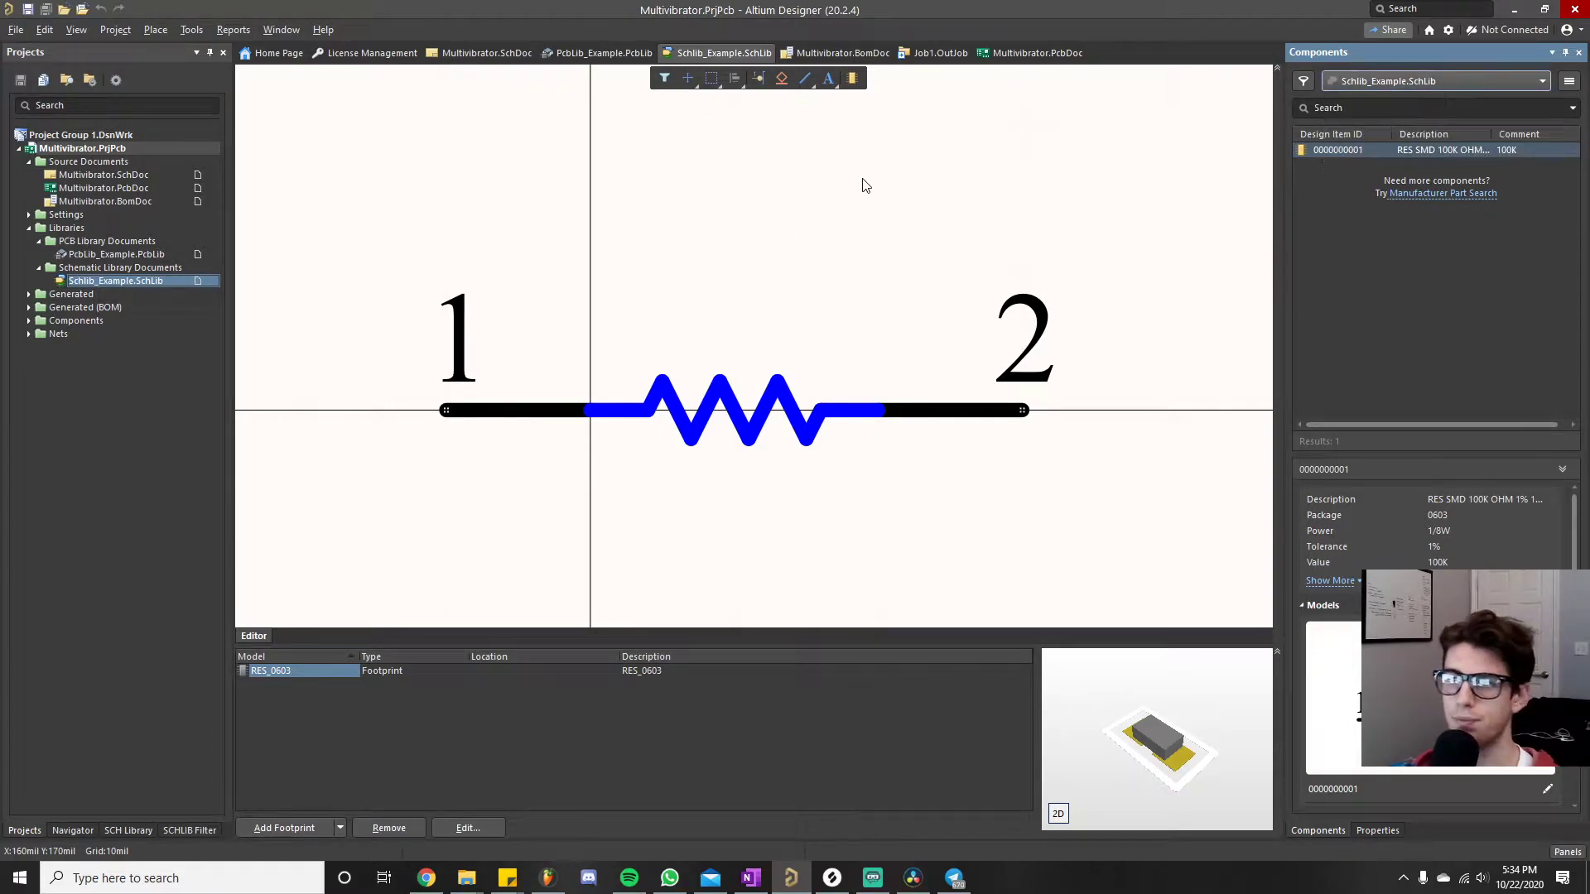
click(1302, 82)
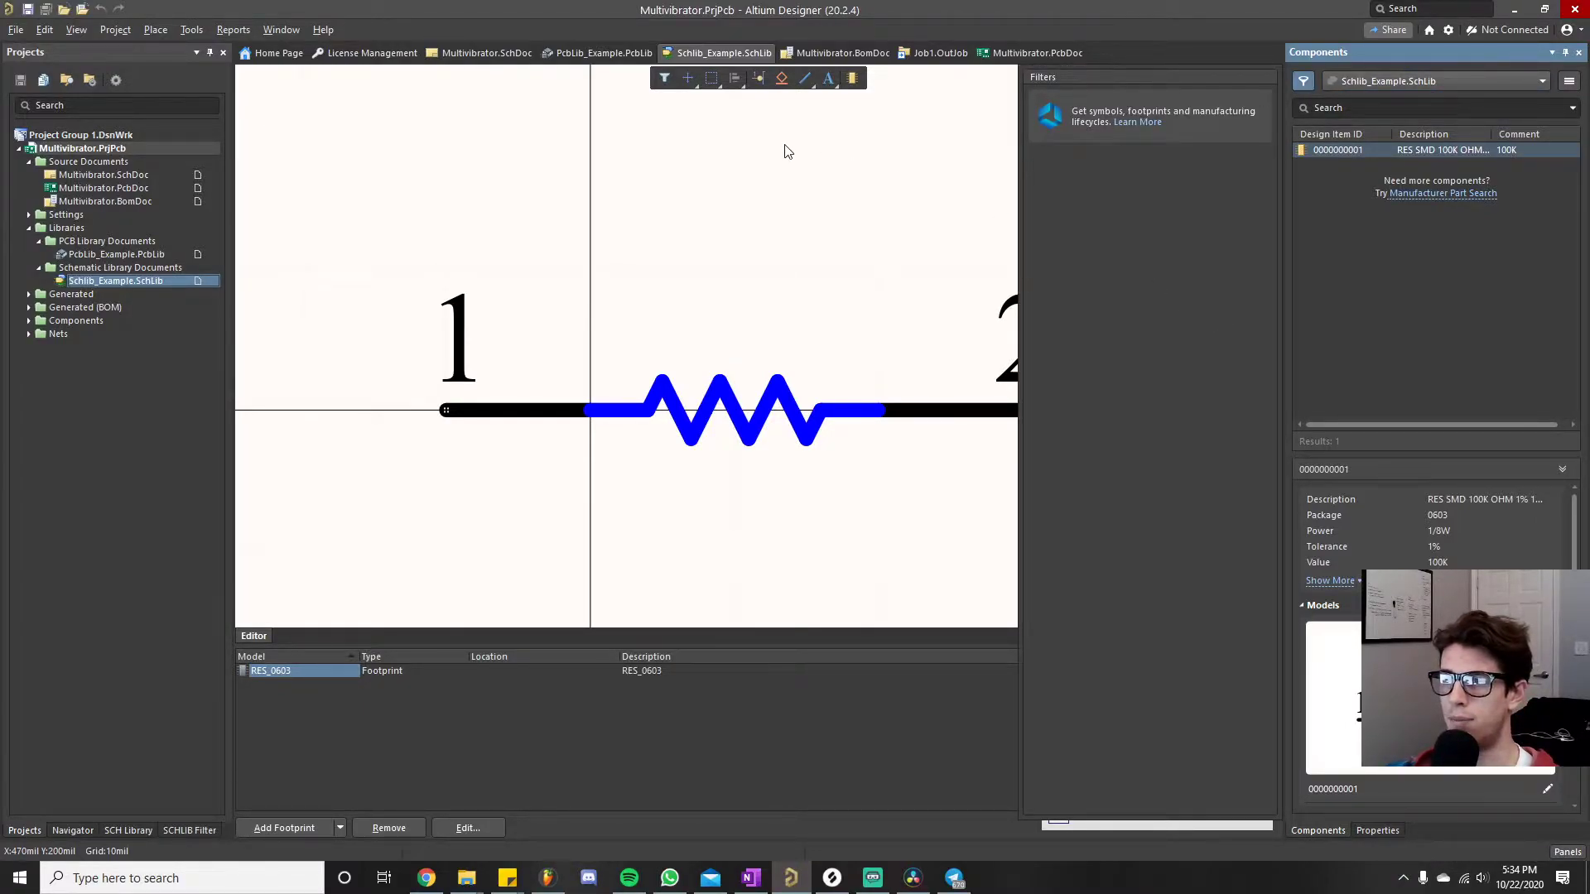
click(813, 183)
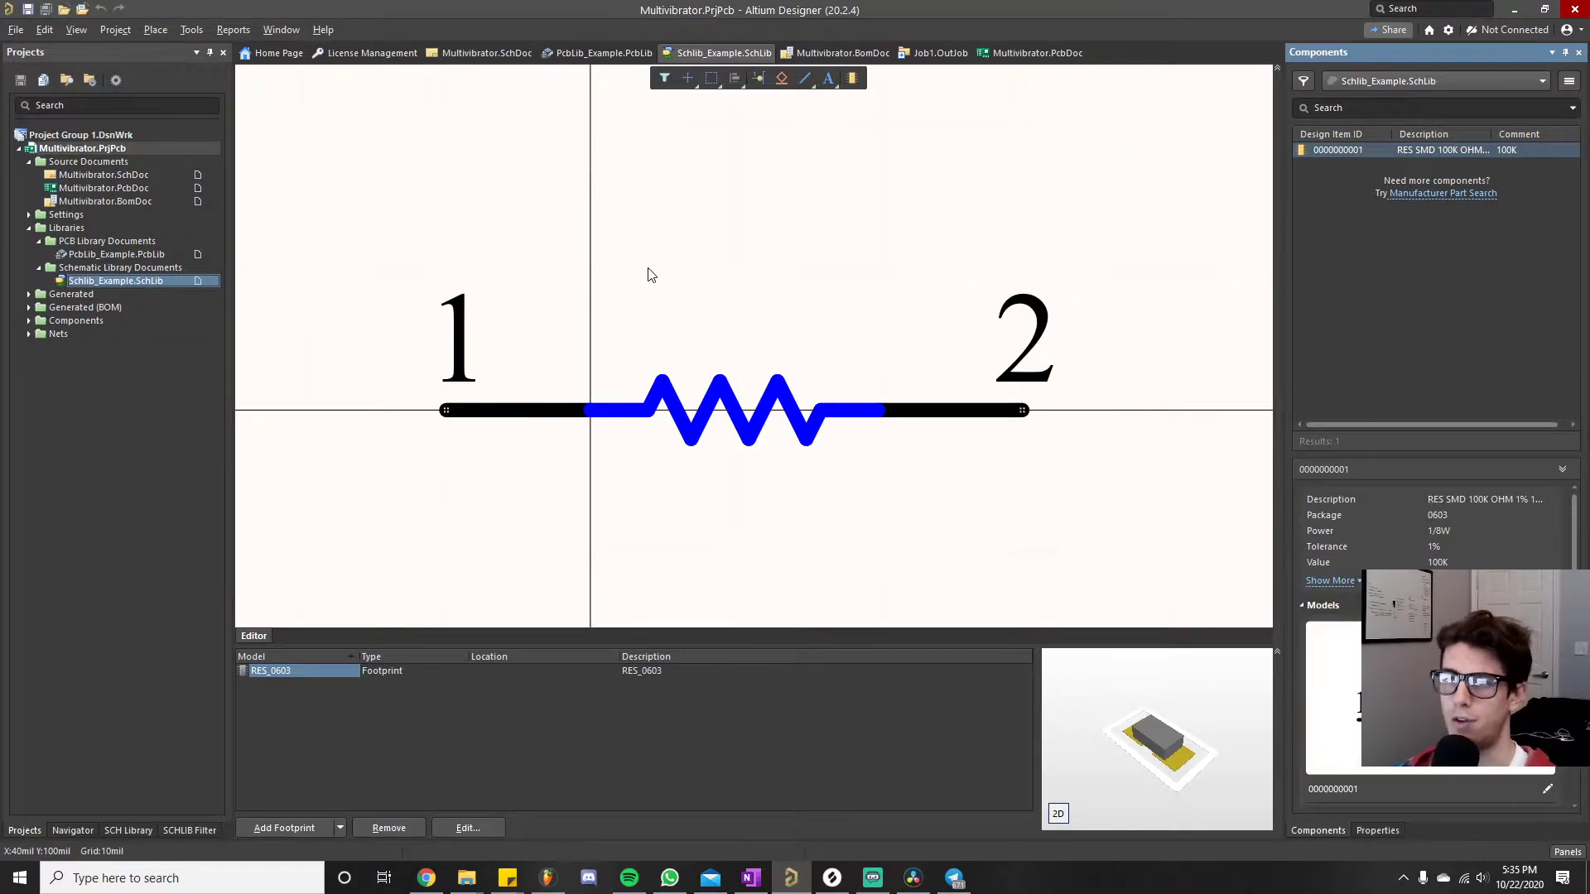
- View the Multivibrator schematic and return to the resistor symbol in the Schlib_Example library
click(484, 53)
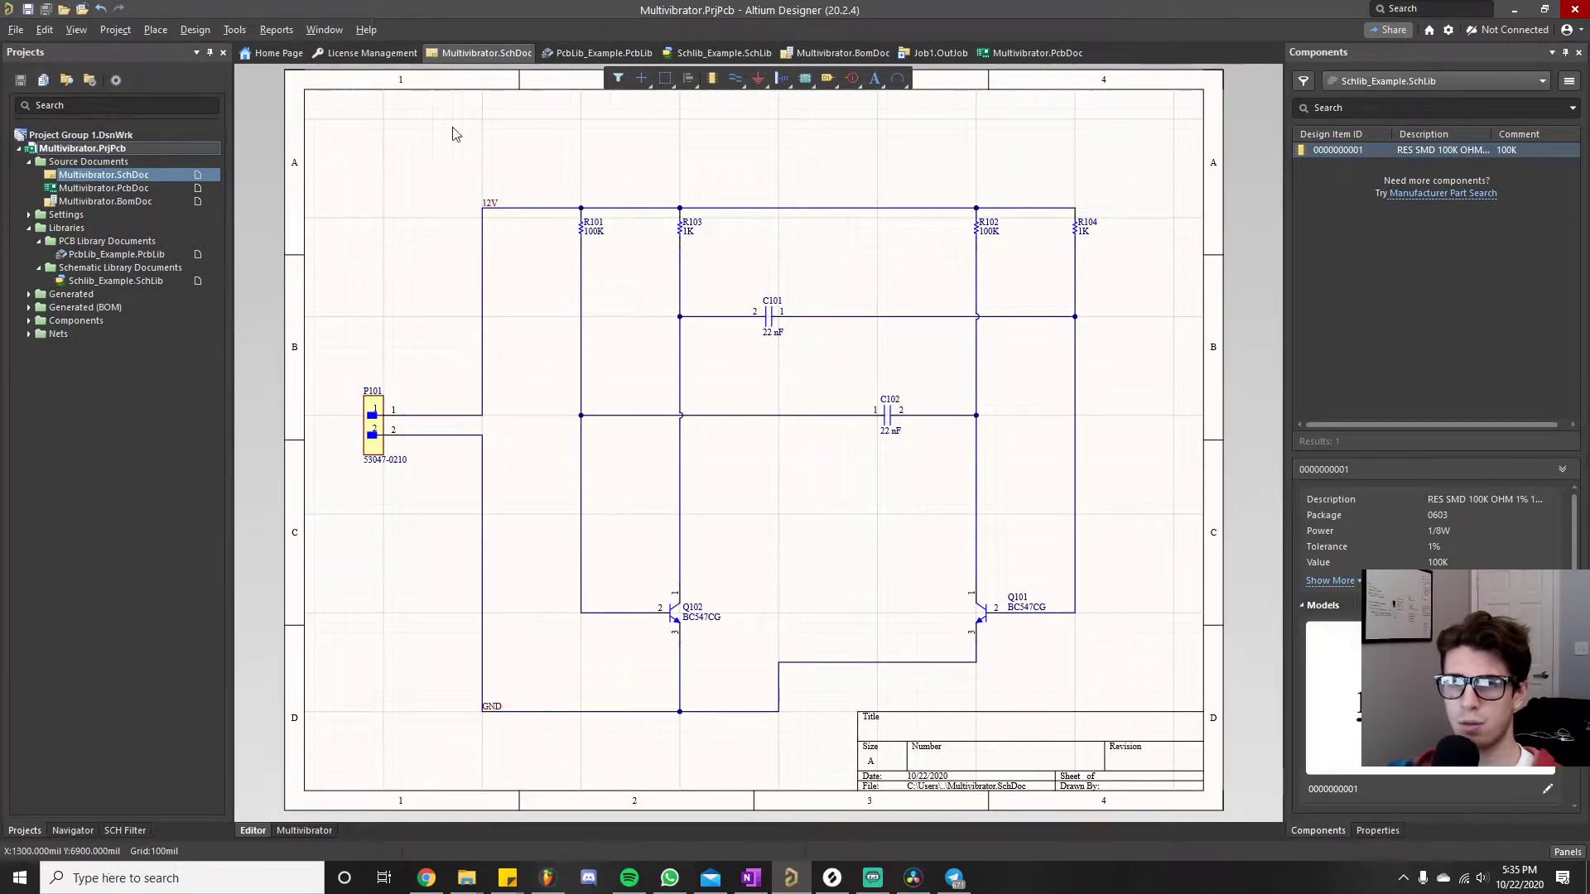
click(712, 53)
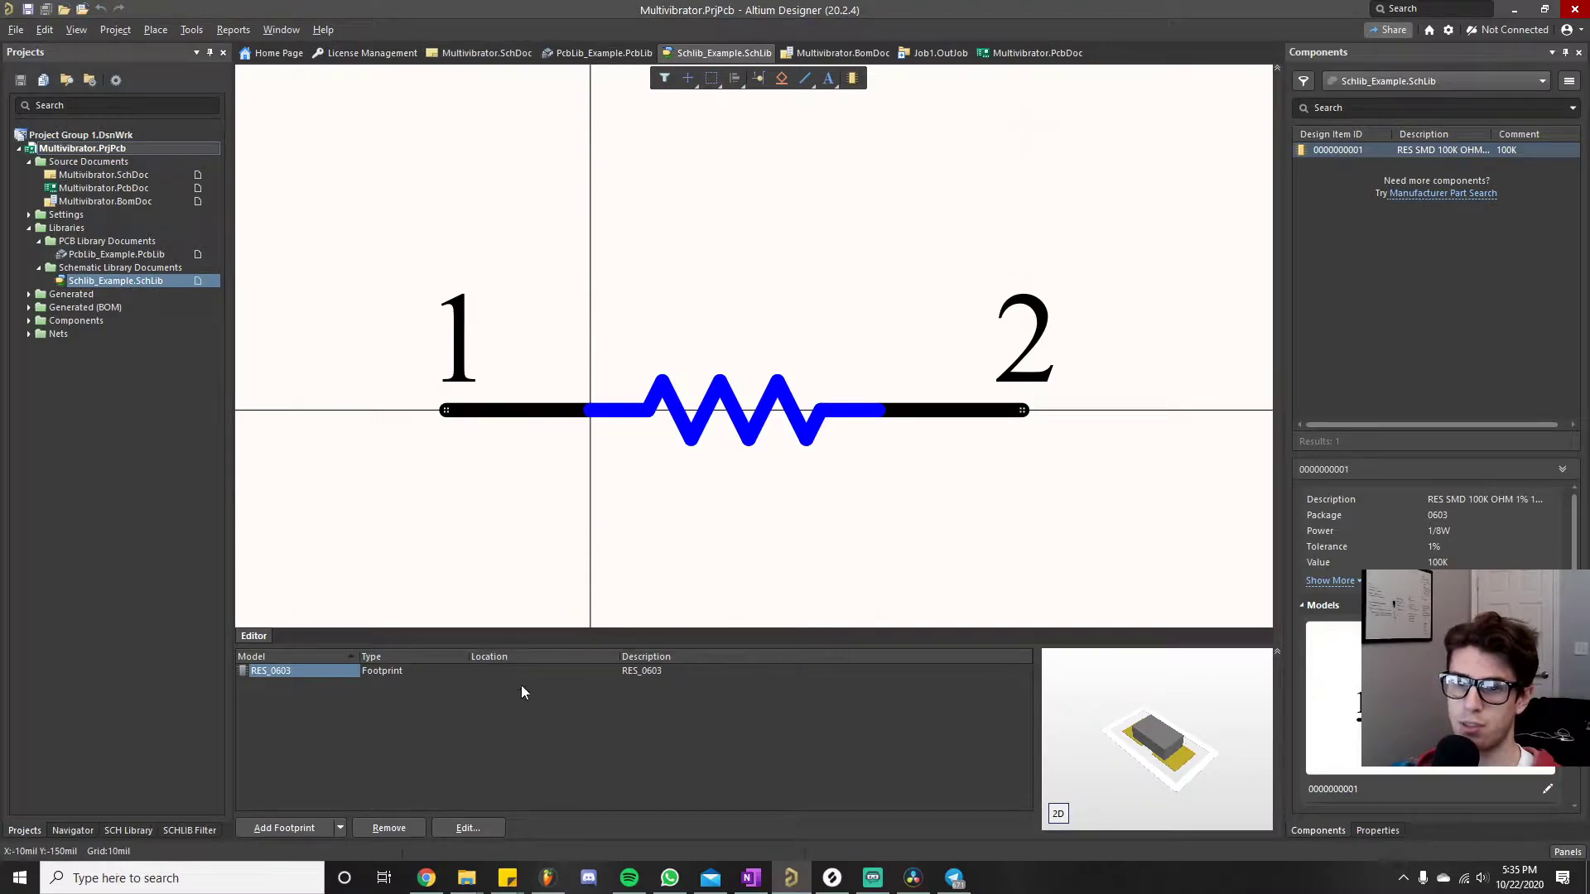
- Review the types of models that can be attached to the resistor symbol, without adding one
click(339, 827)
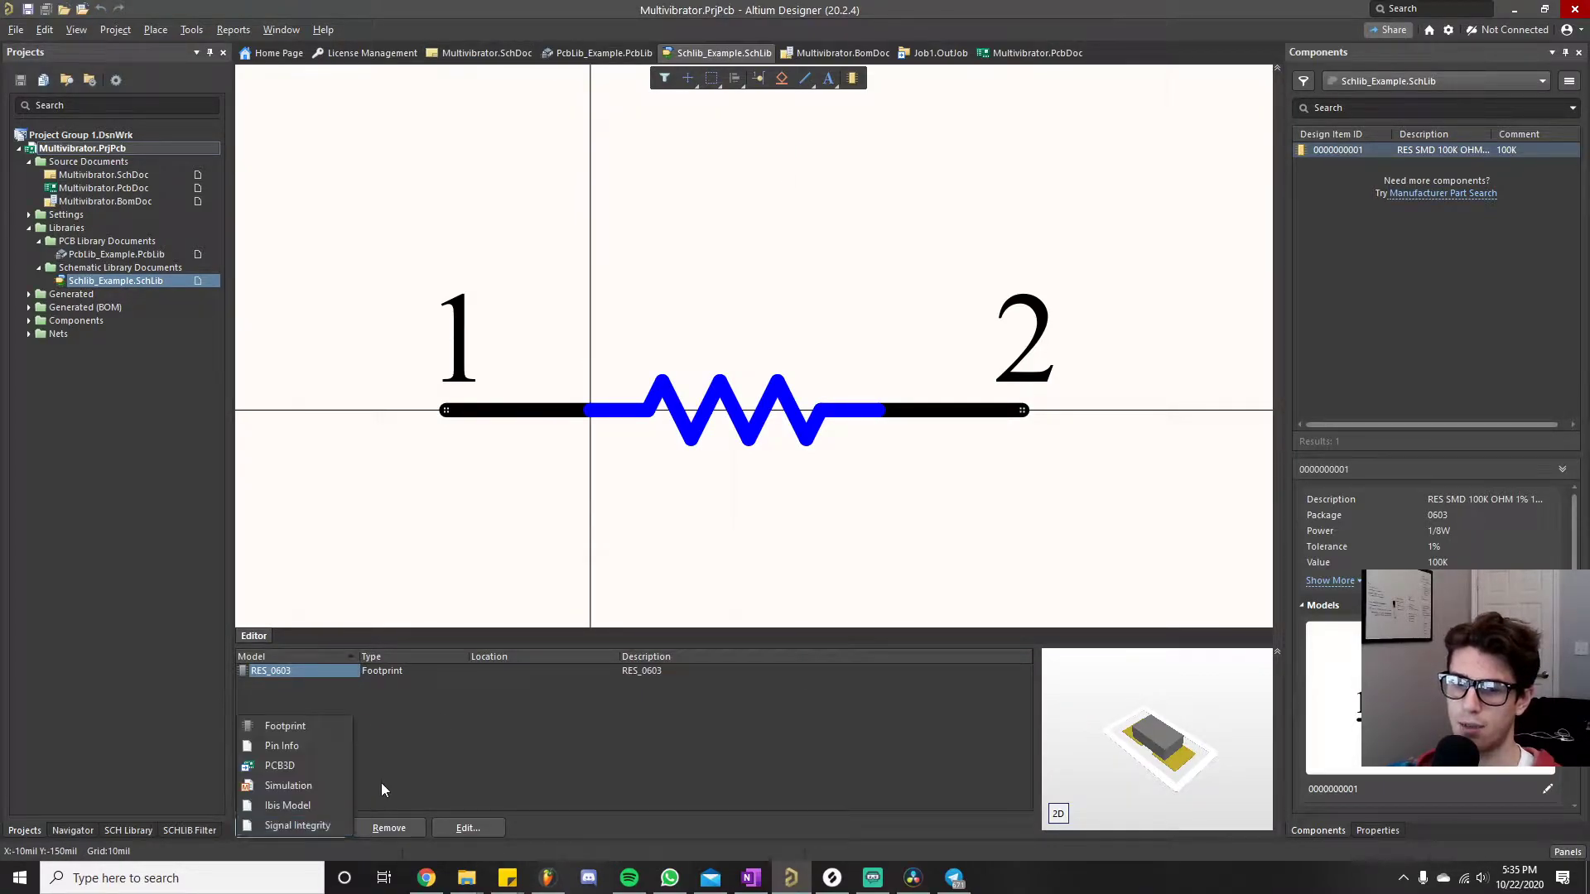
click(595, 757)
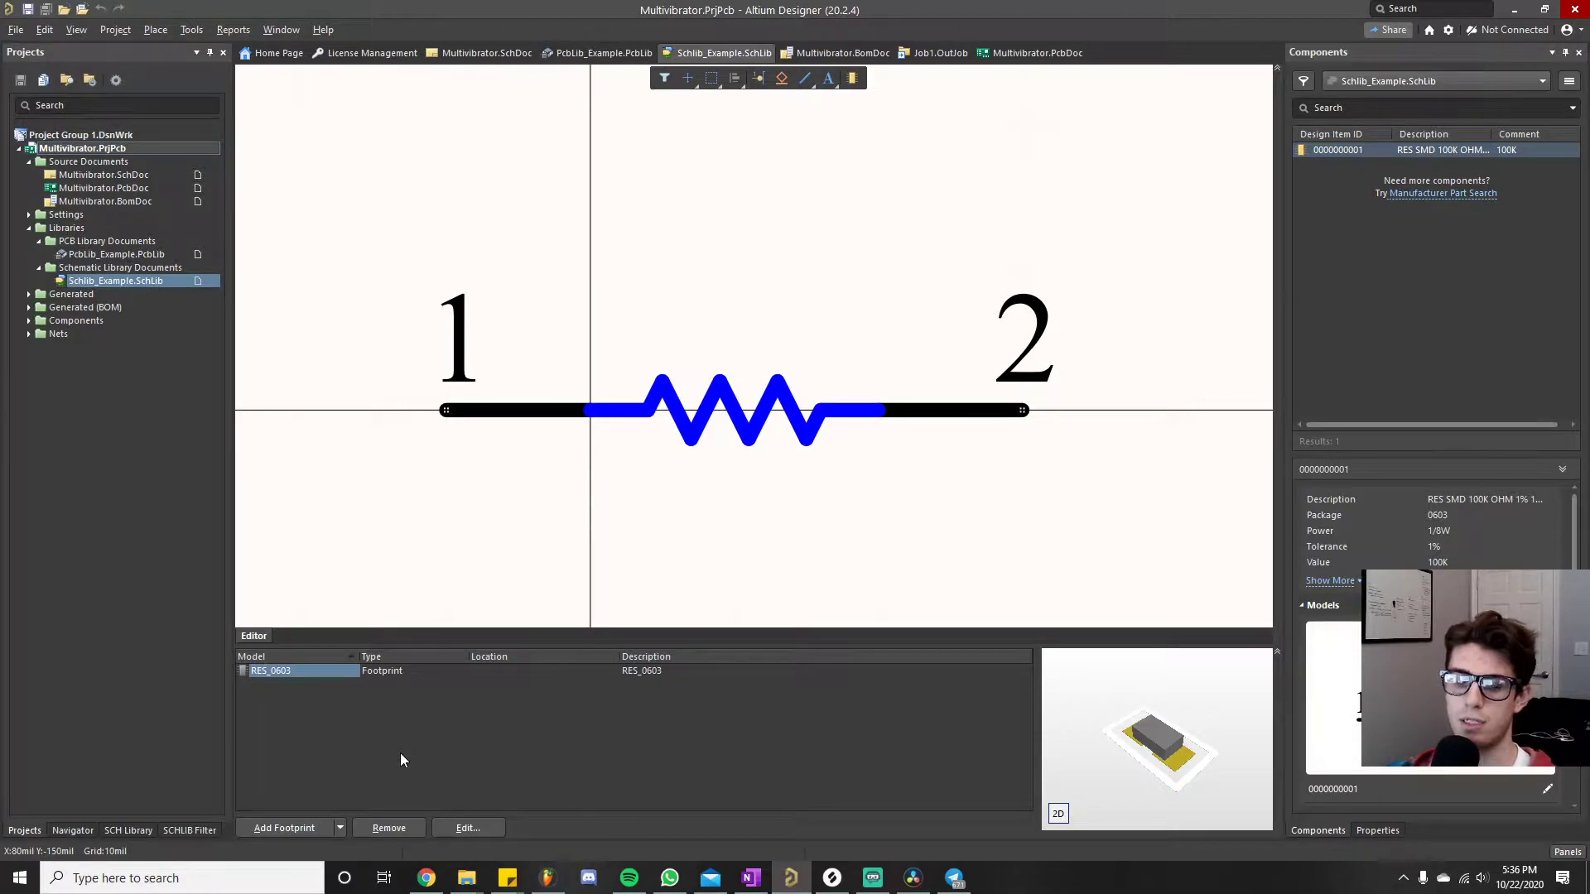
click(339, 827)
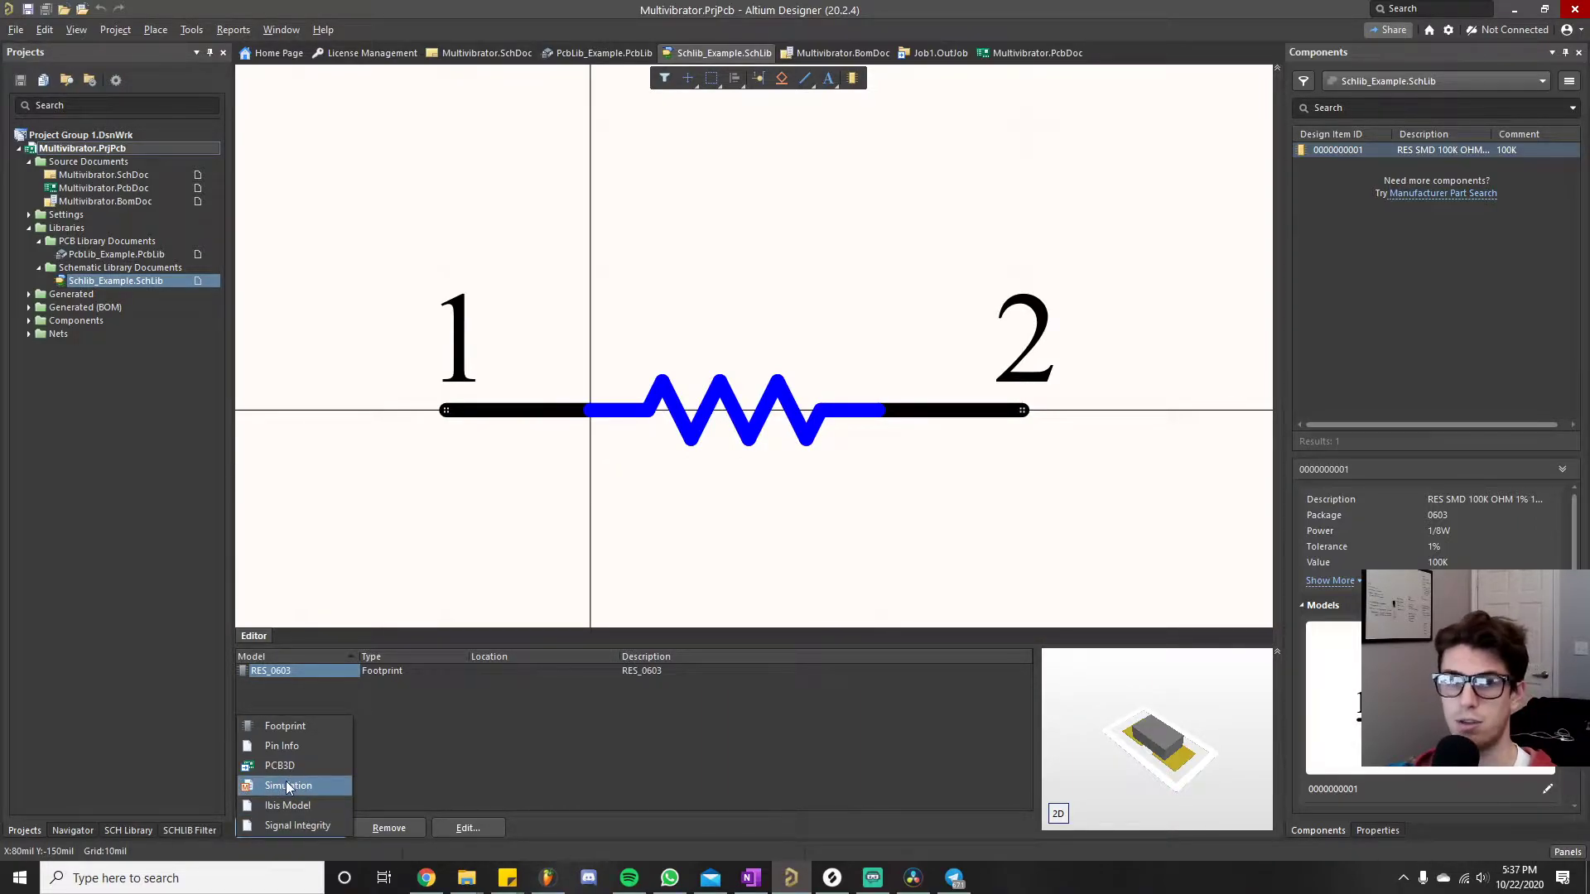
click(599, 752)
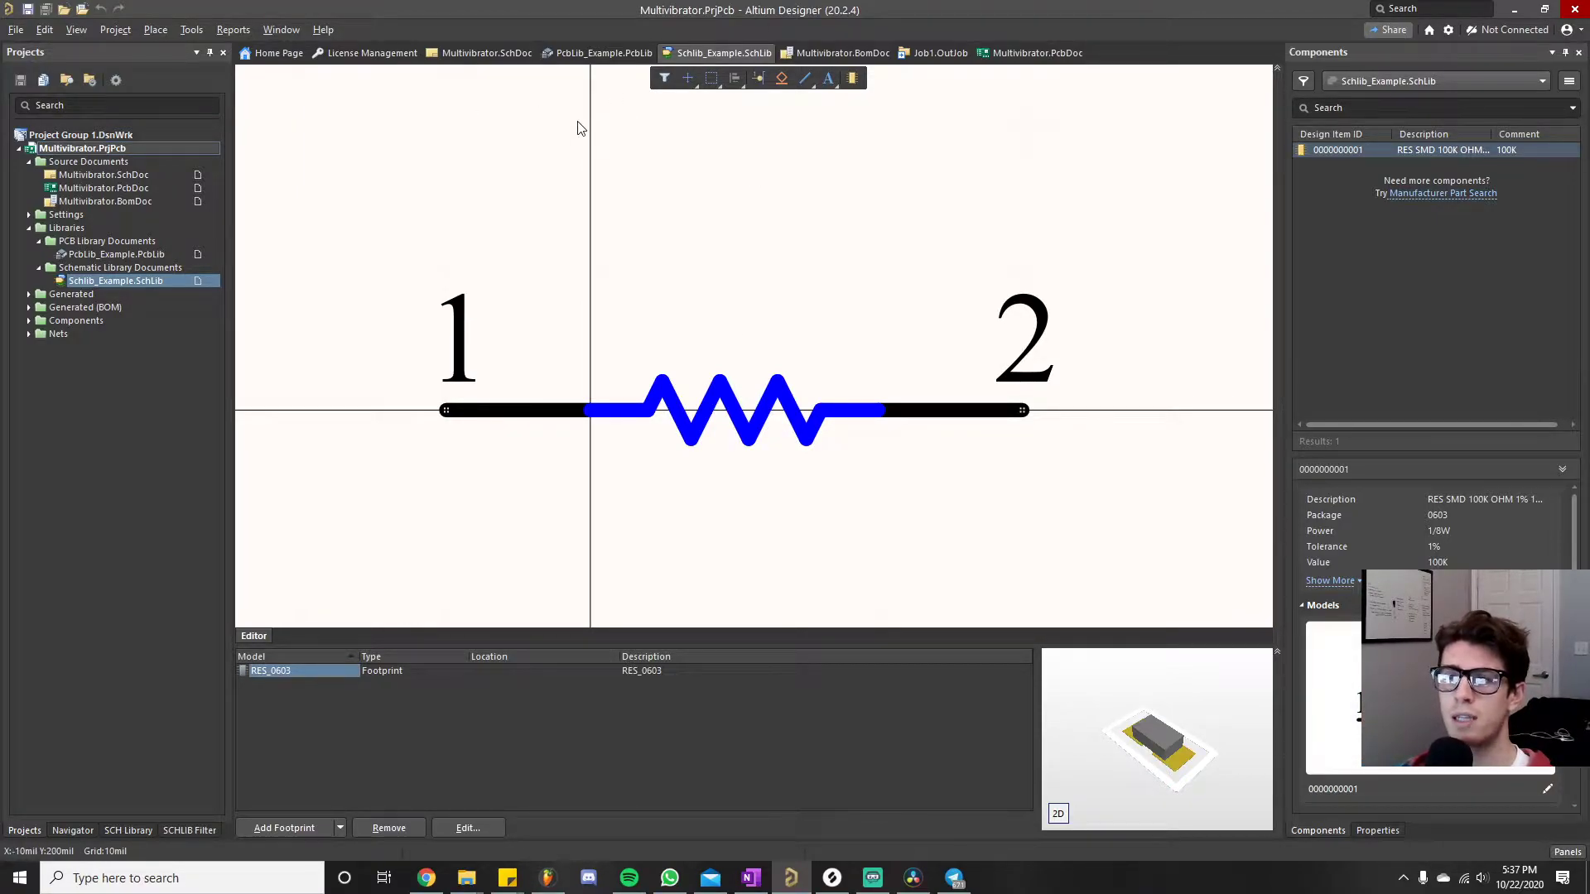
- Hide the Top Overlay and Mechanical 1 layers of the resistor footprint in the PcbLib_Example library
click(583, 54)
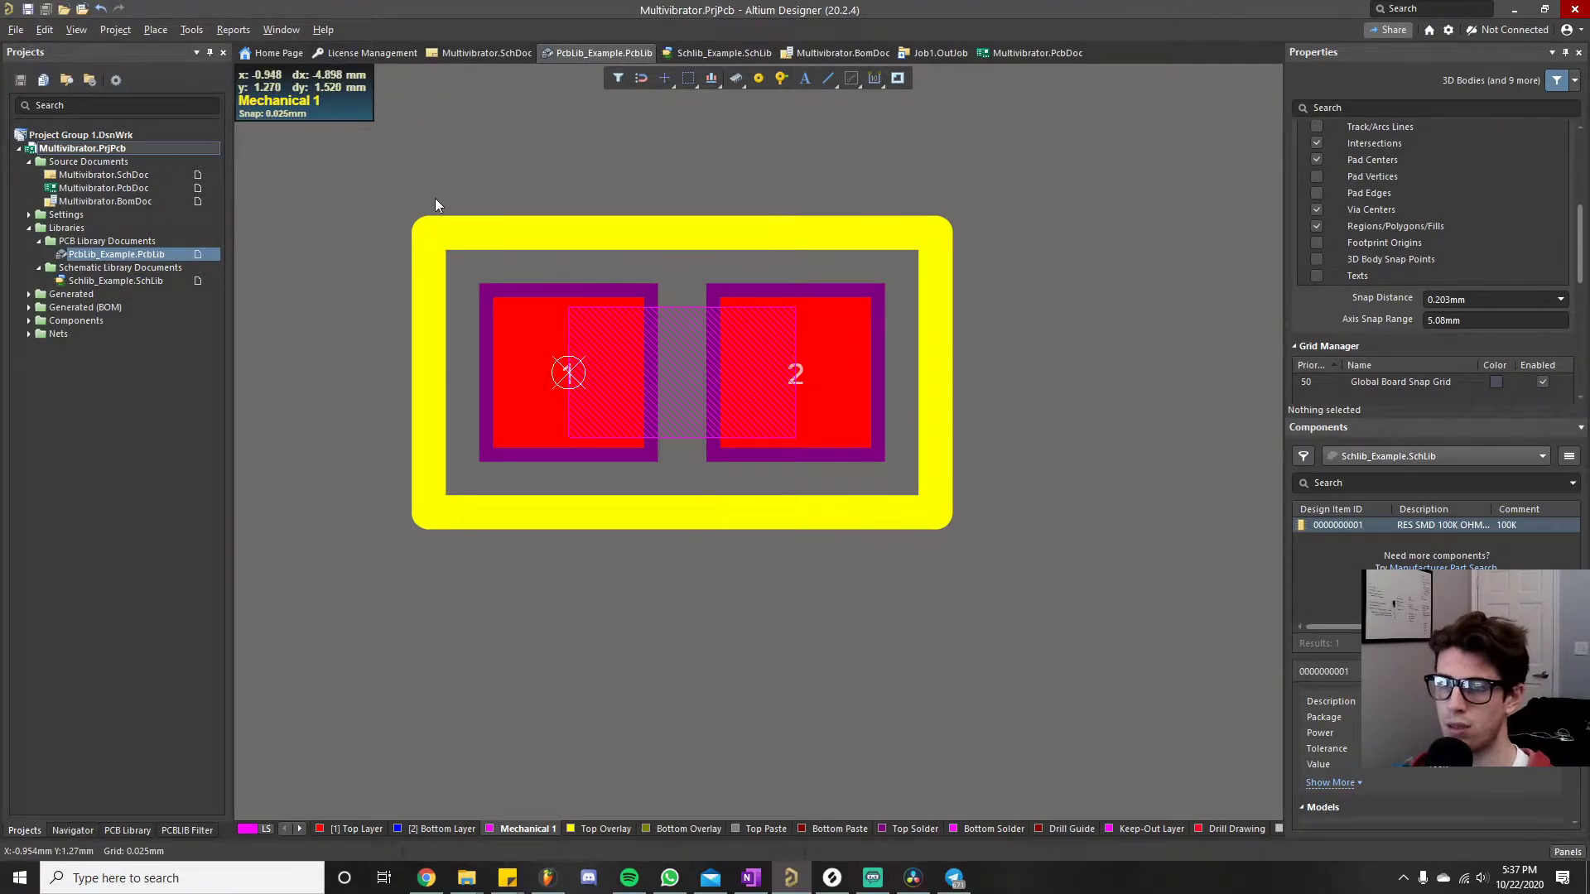
ctrl+scroll(429, 197, down, 1)
right_drag(429, 197, 527, 341)
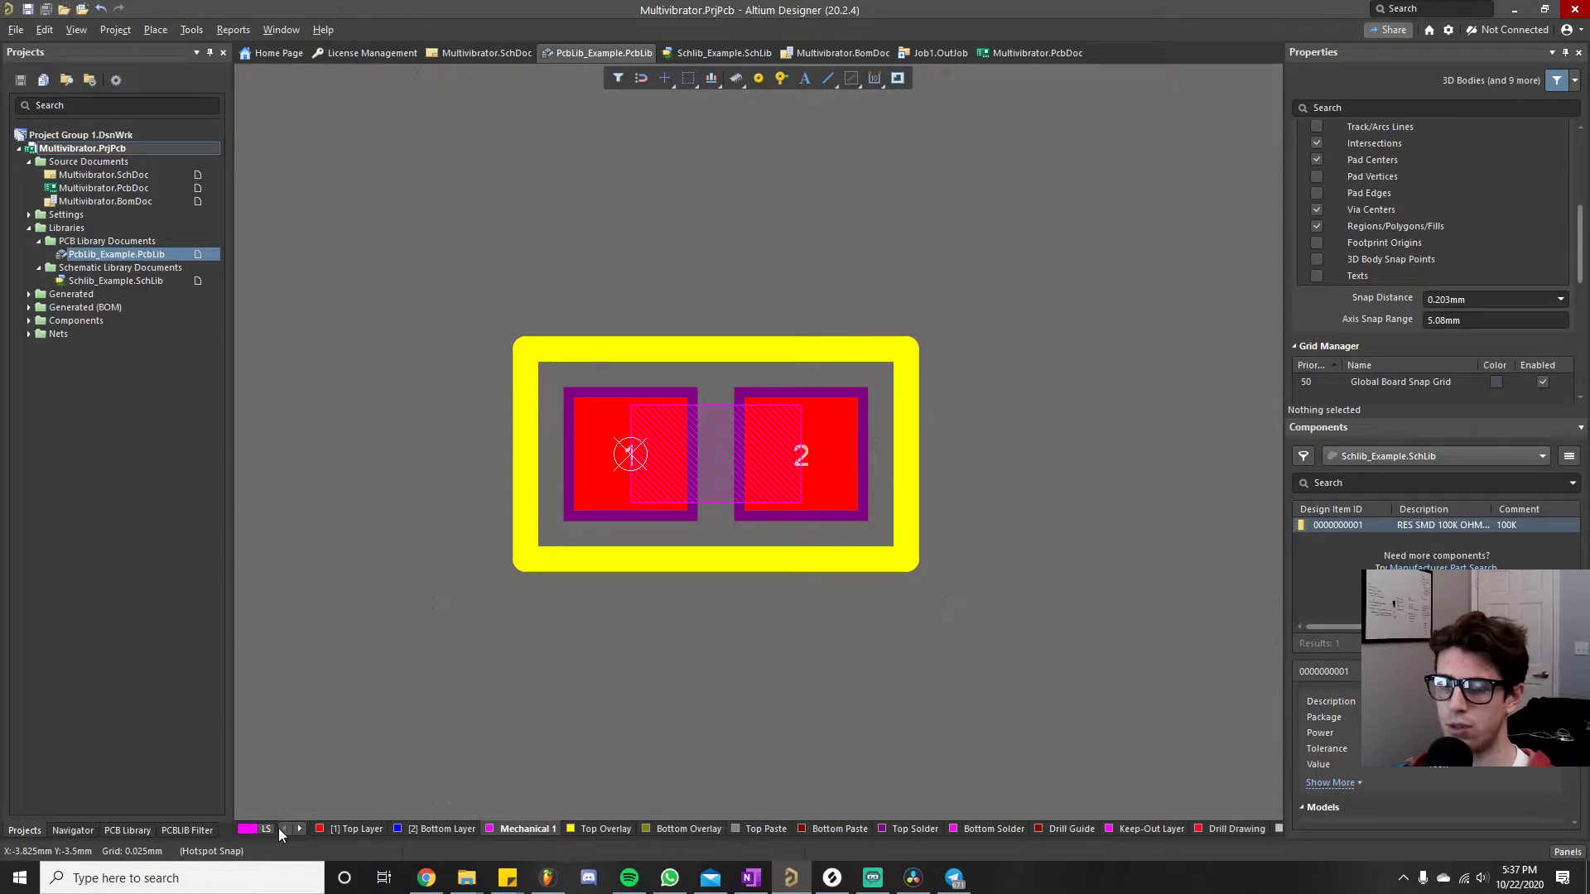
click(251, 828)
drag(707, 281, 907, 204)
drag(656, 213, 781, 156)
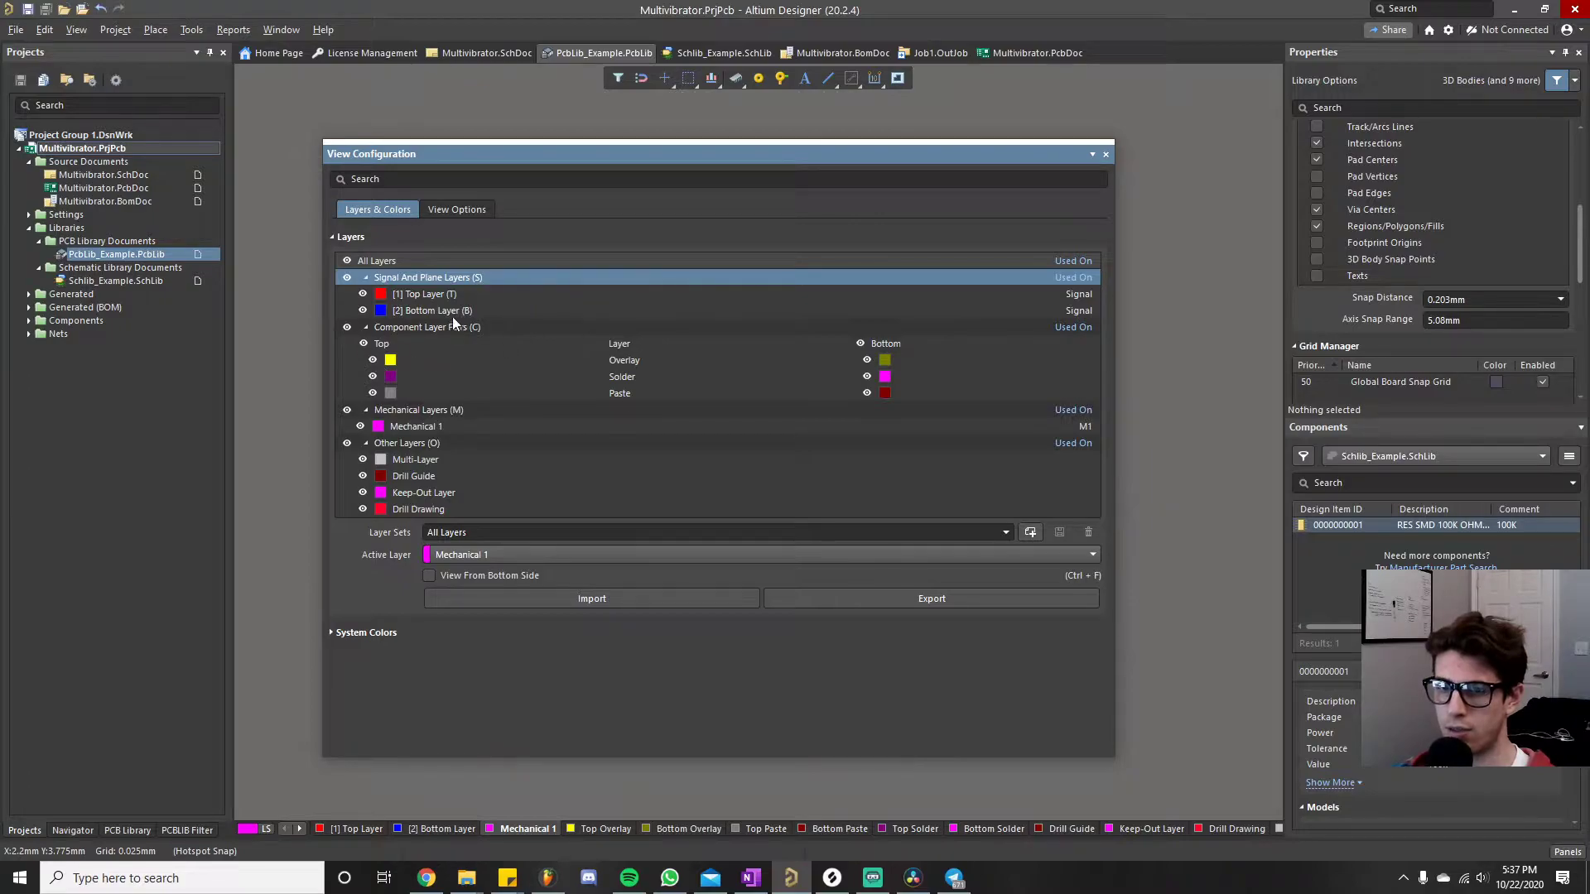
click(373, 361)
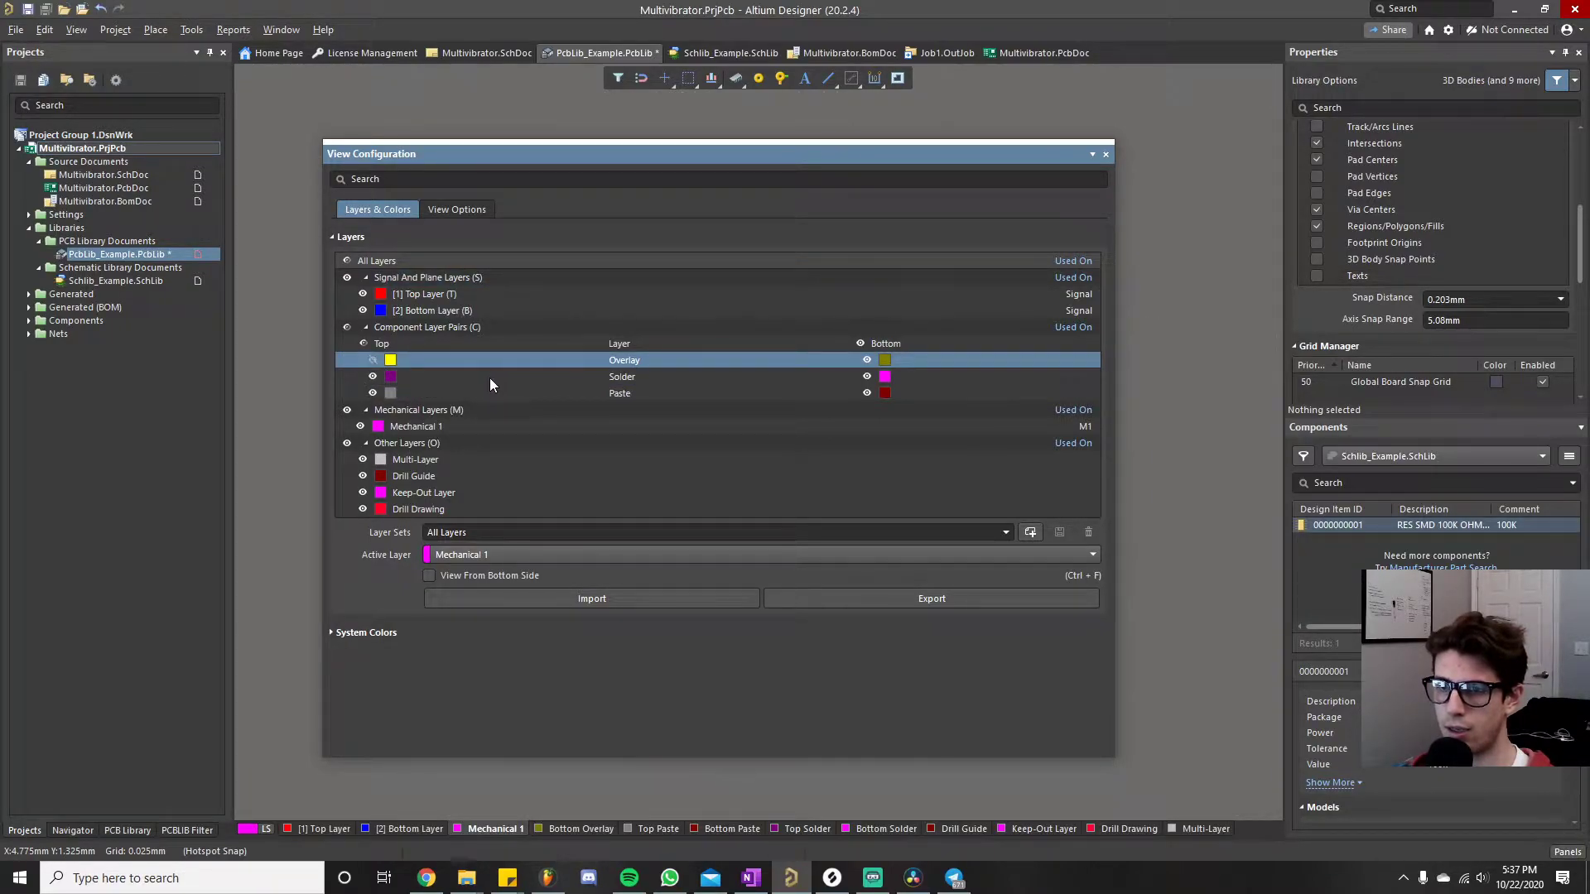
click(361, 425)
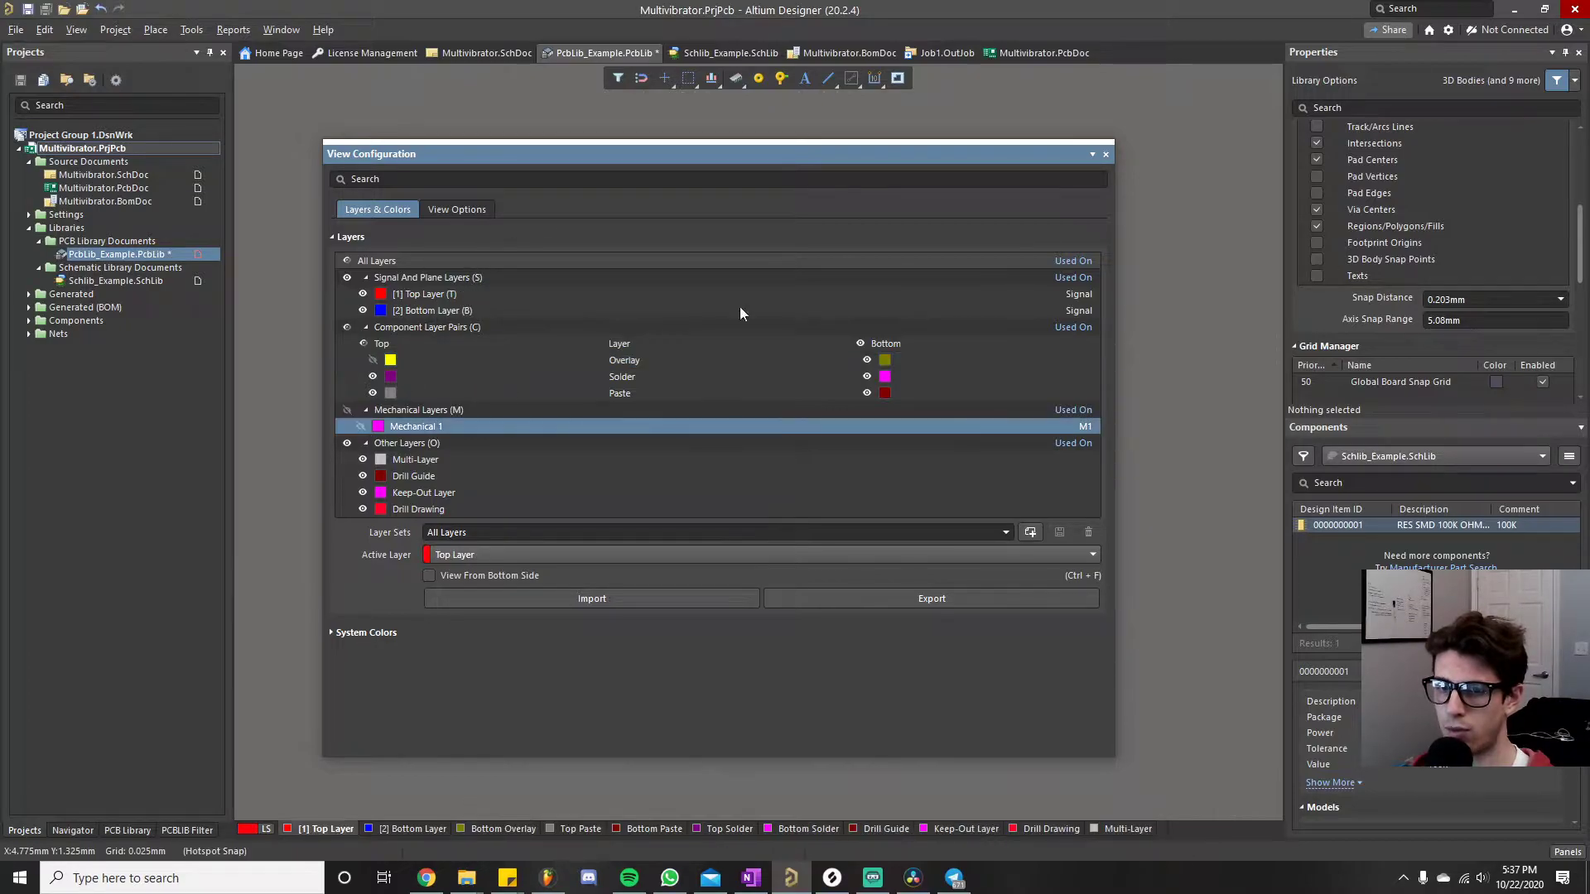
click(1106, 155)
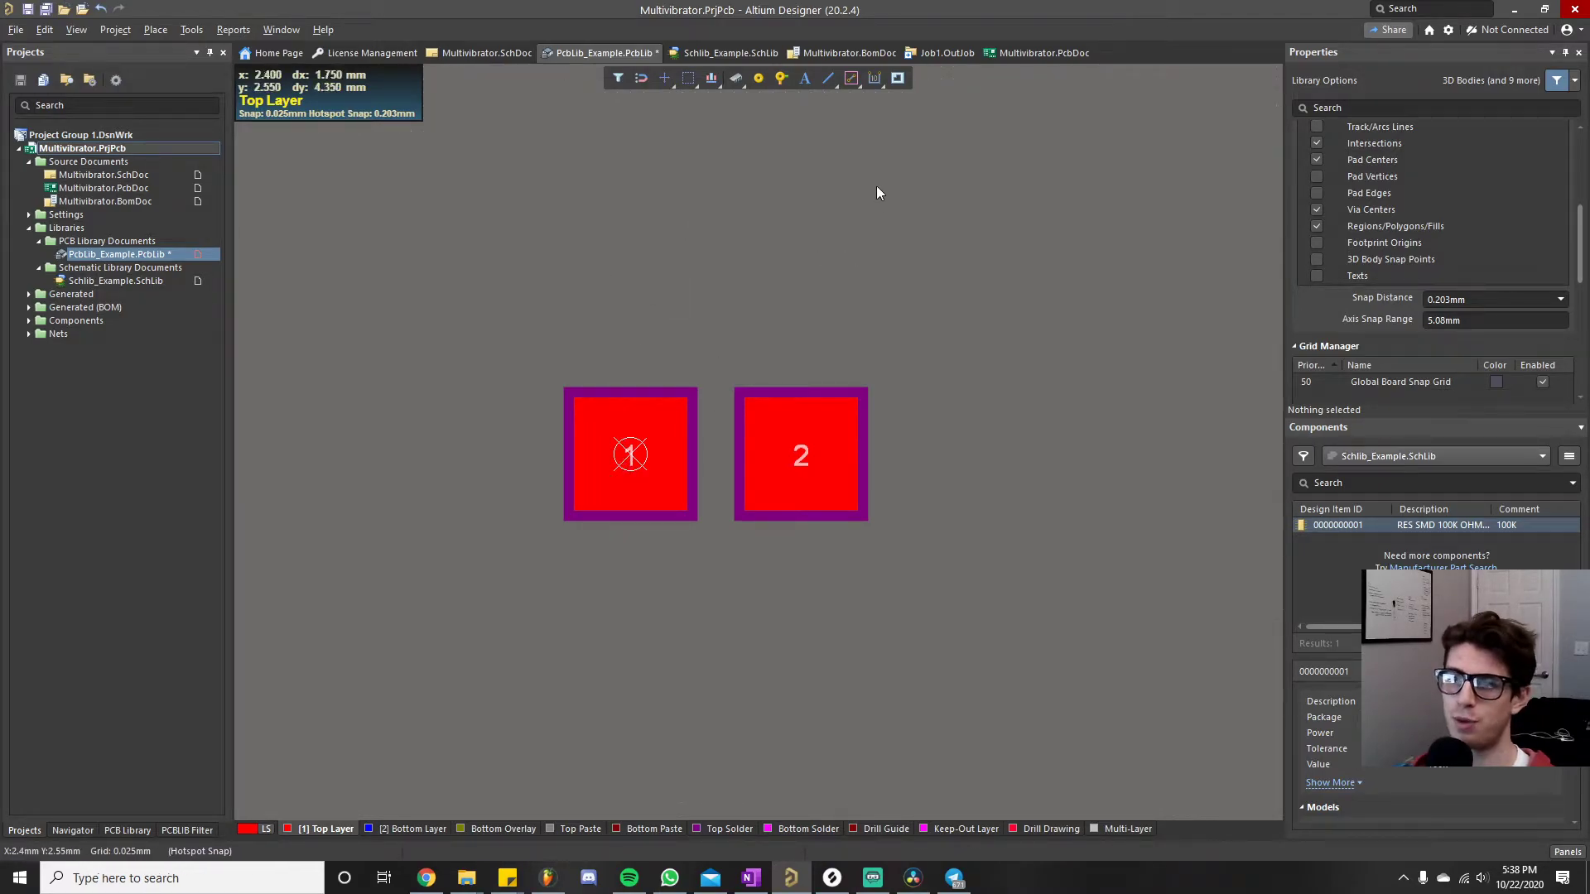
- Switch the Multivibrator PCB to 2D layout mode and examine the pads and outline of resistor R101
click(1026, 53)
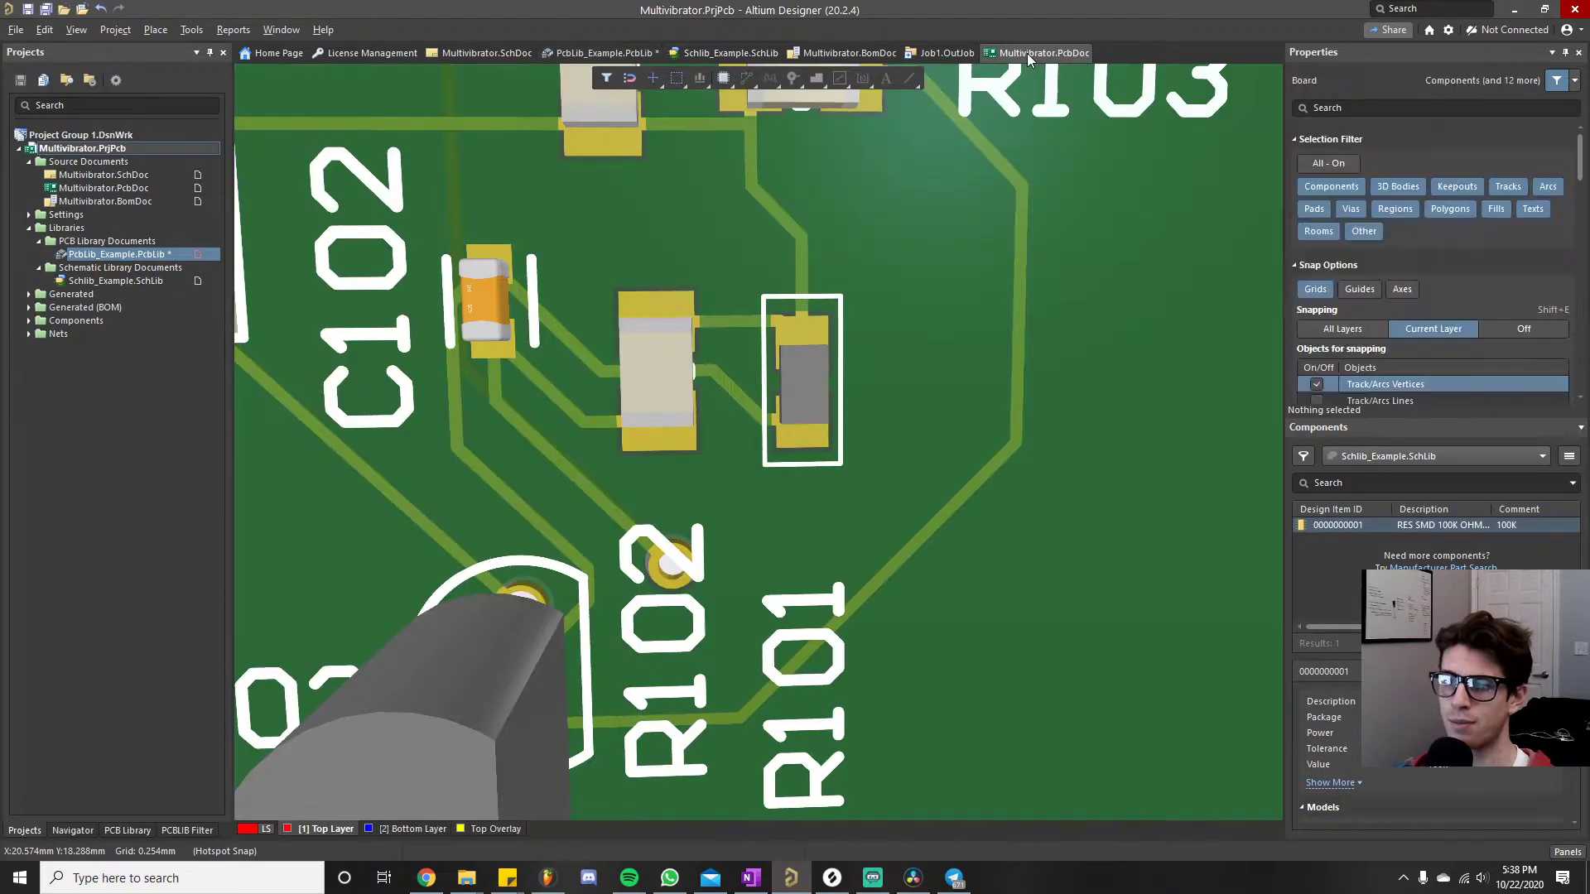
click(76, 29)
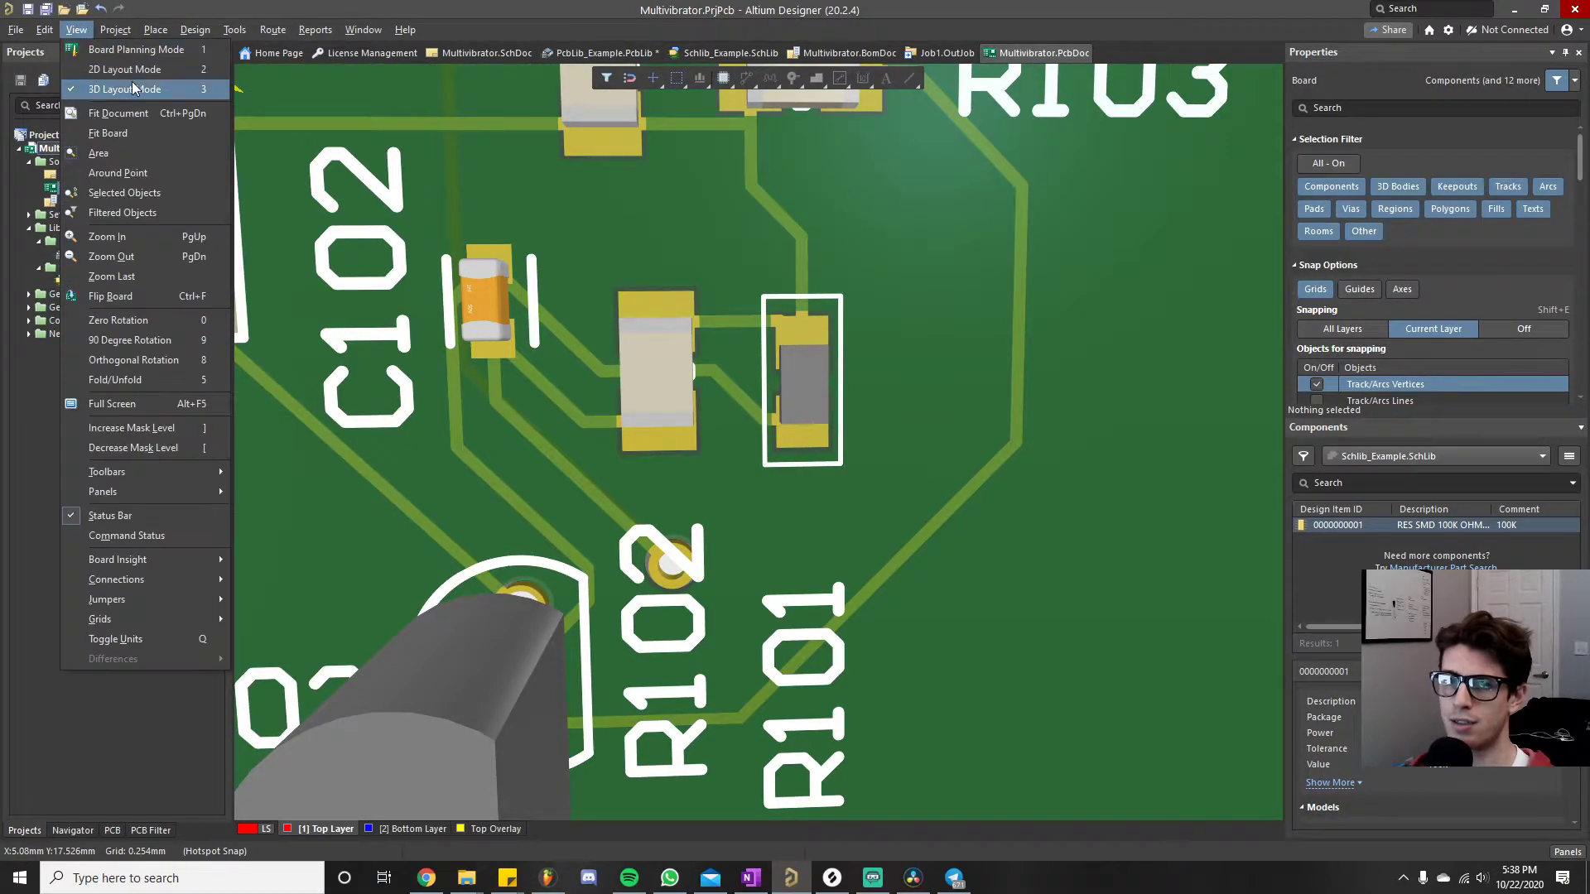
click(116, 69)
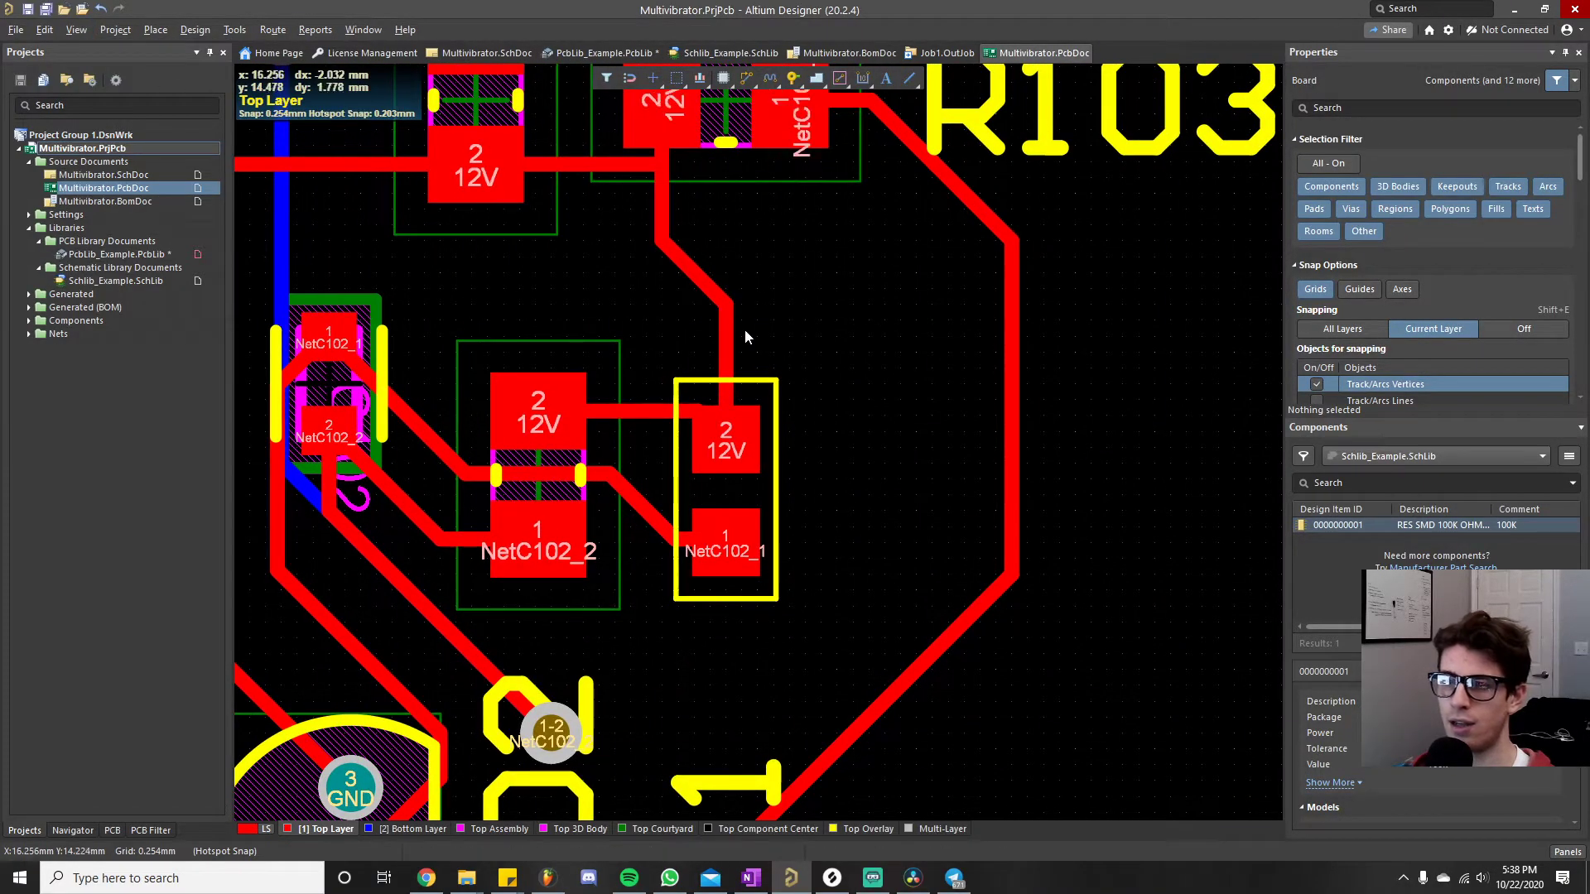
ctrl+scroll(760, 365, down, 2)
ctrl+scroll(886, 584, up, 2)
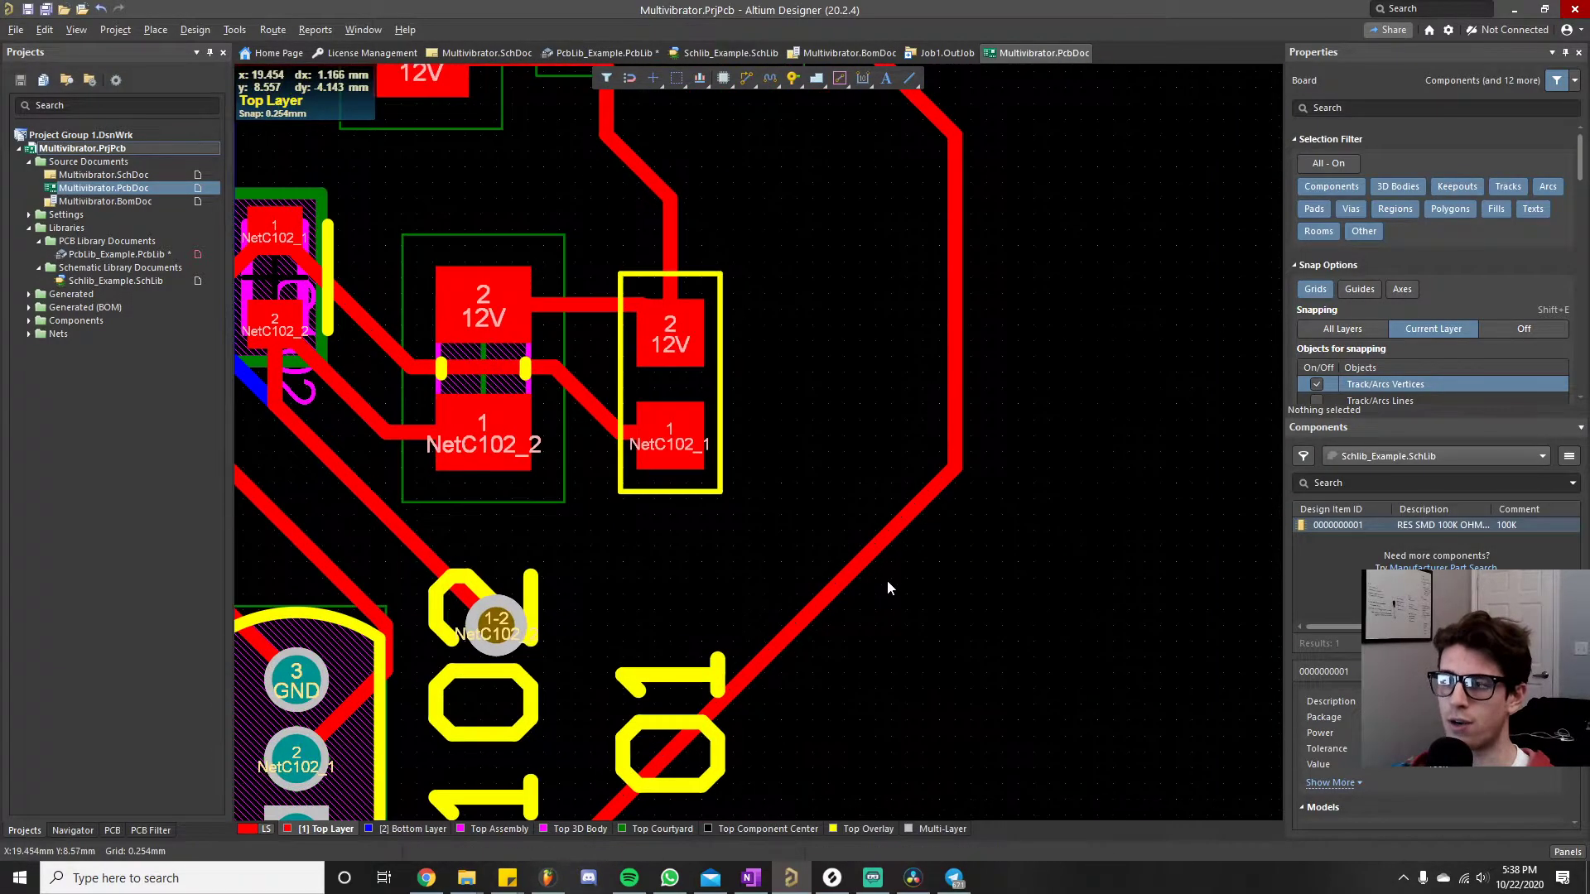
right_drag(873, 408, 808, 527)
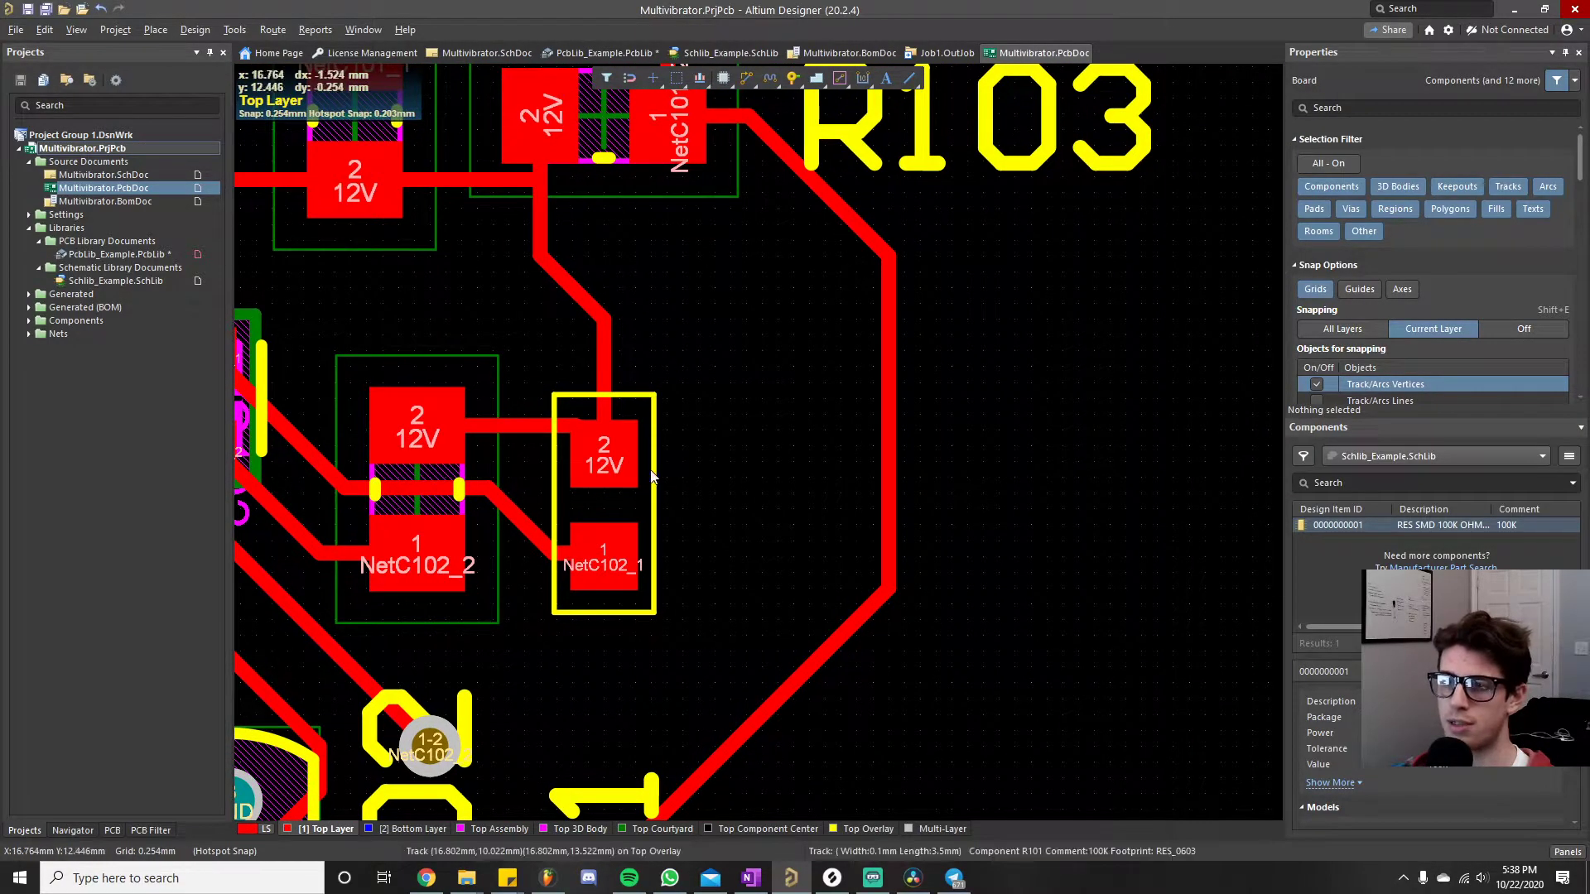
ctrl+scroll(556, 261, up, 2)
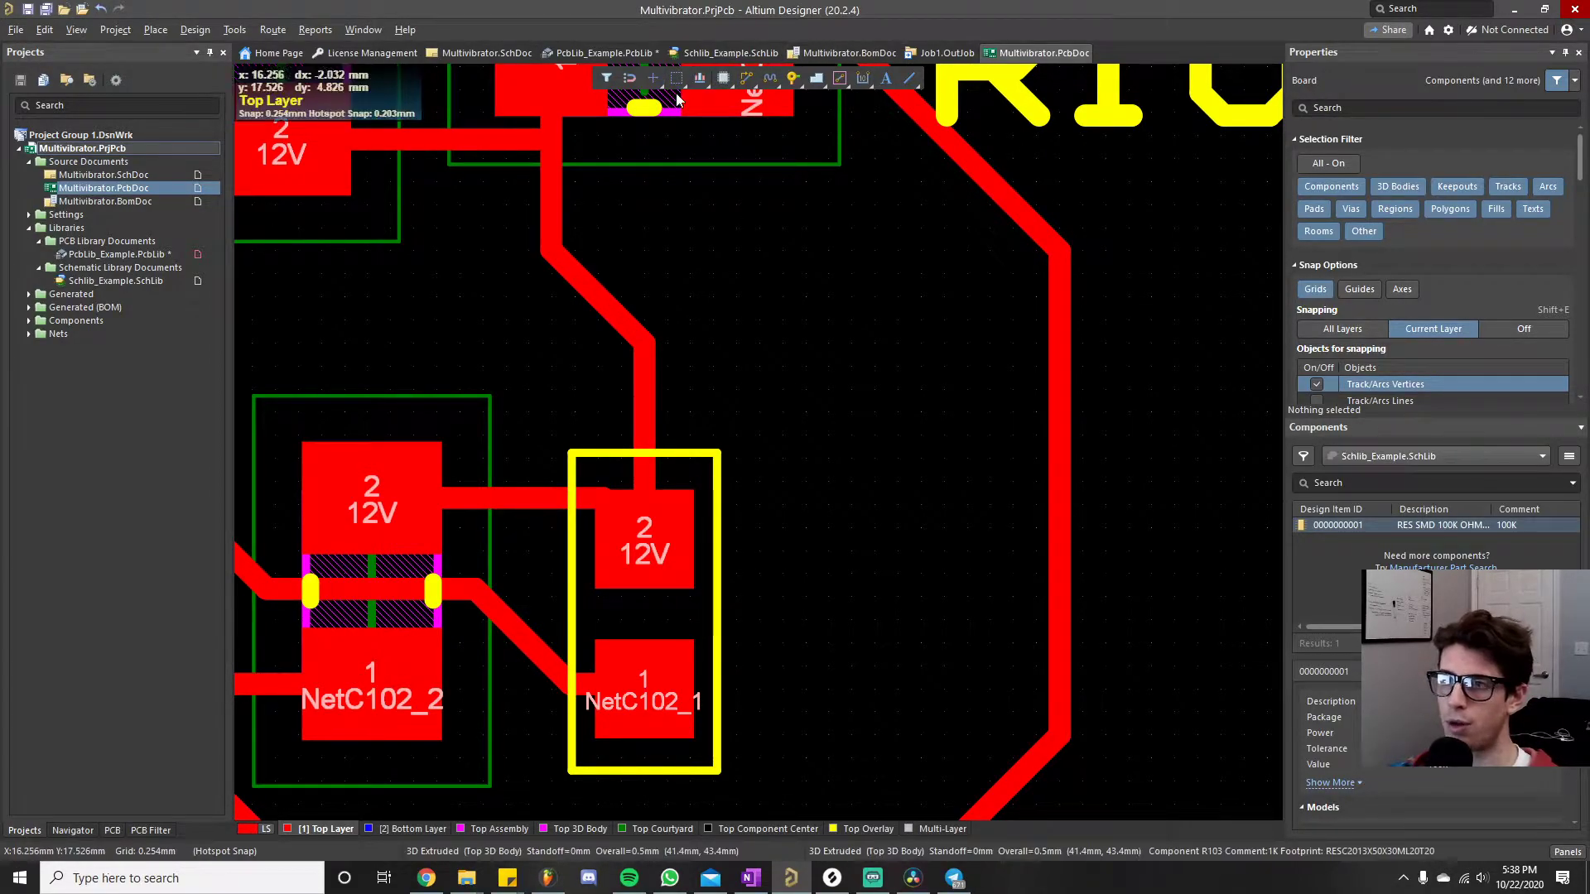
- Return to the resistor footprint in the PCB library and view its Top Solder layer alone
click(602, 52)
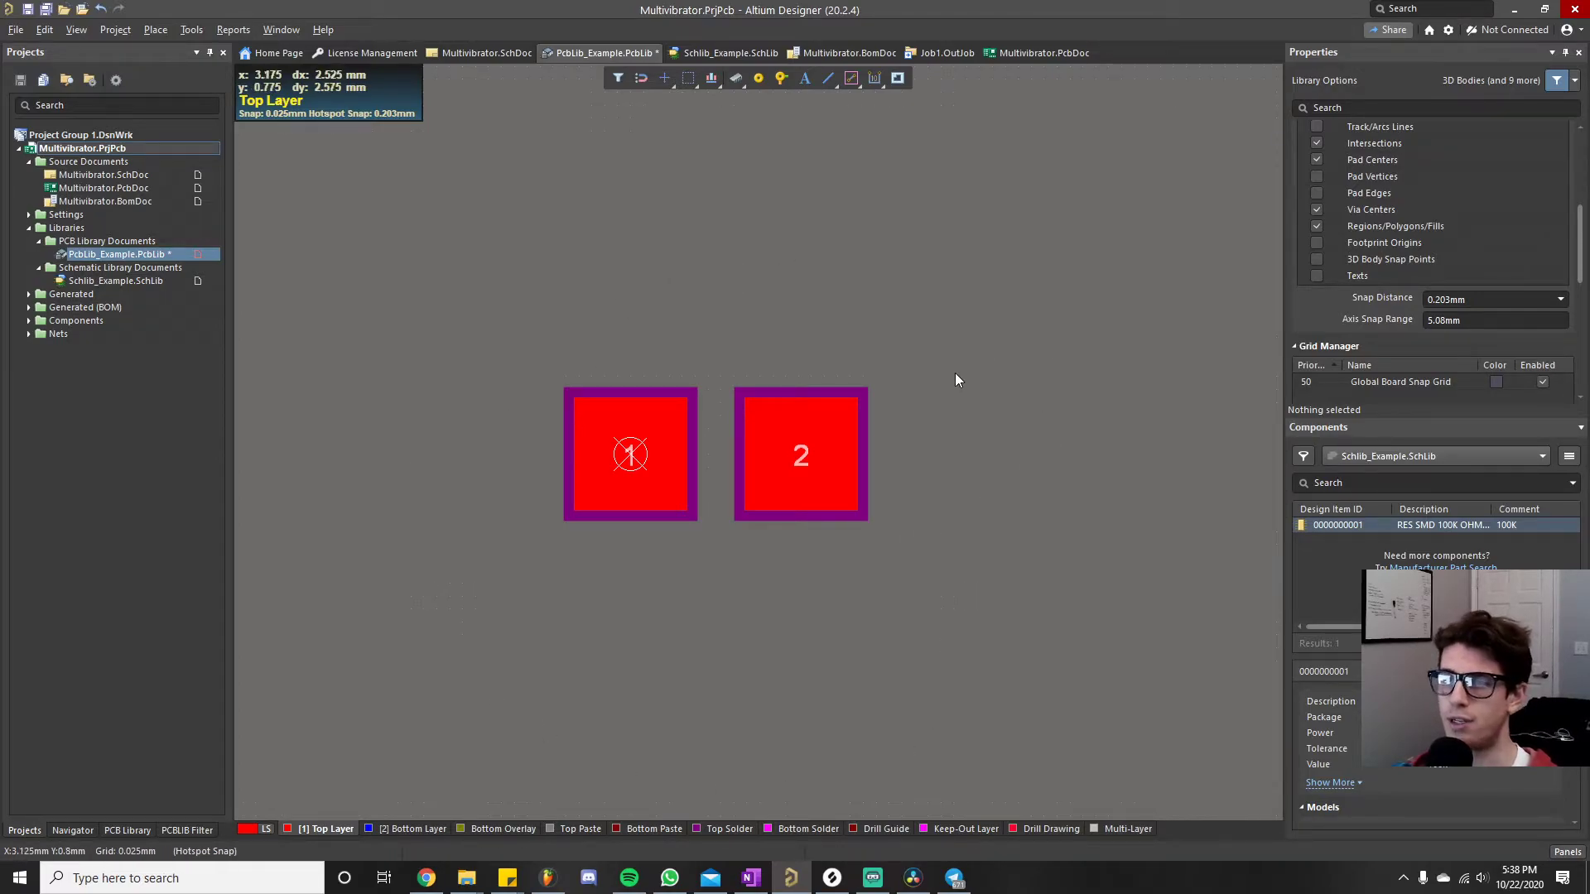
click(723, 826)
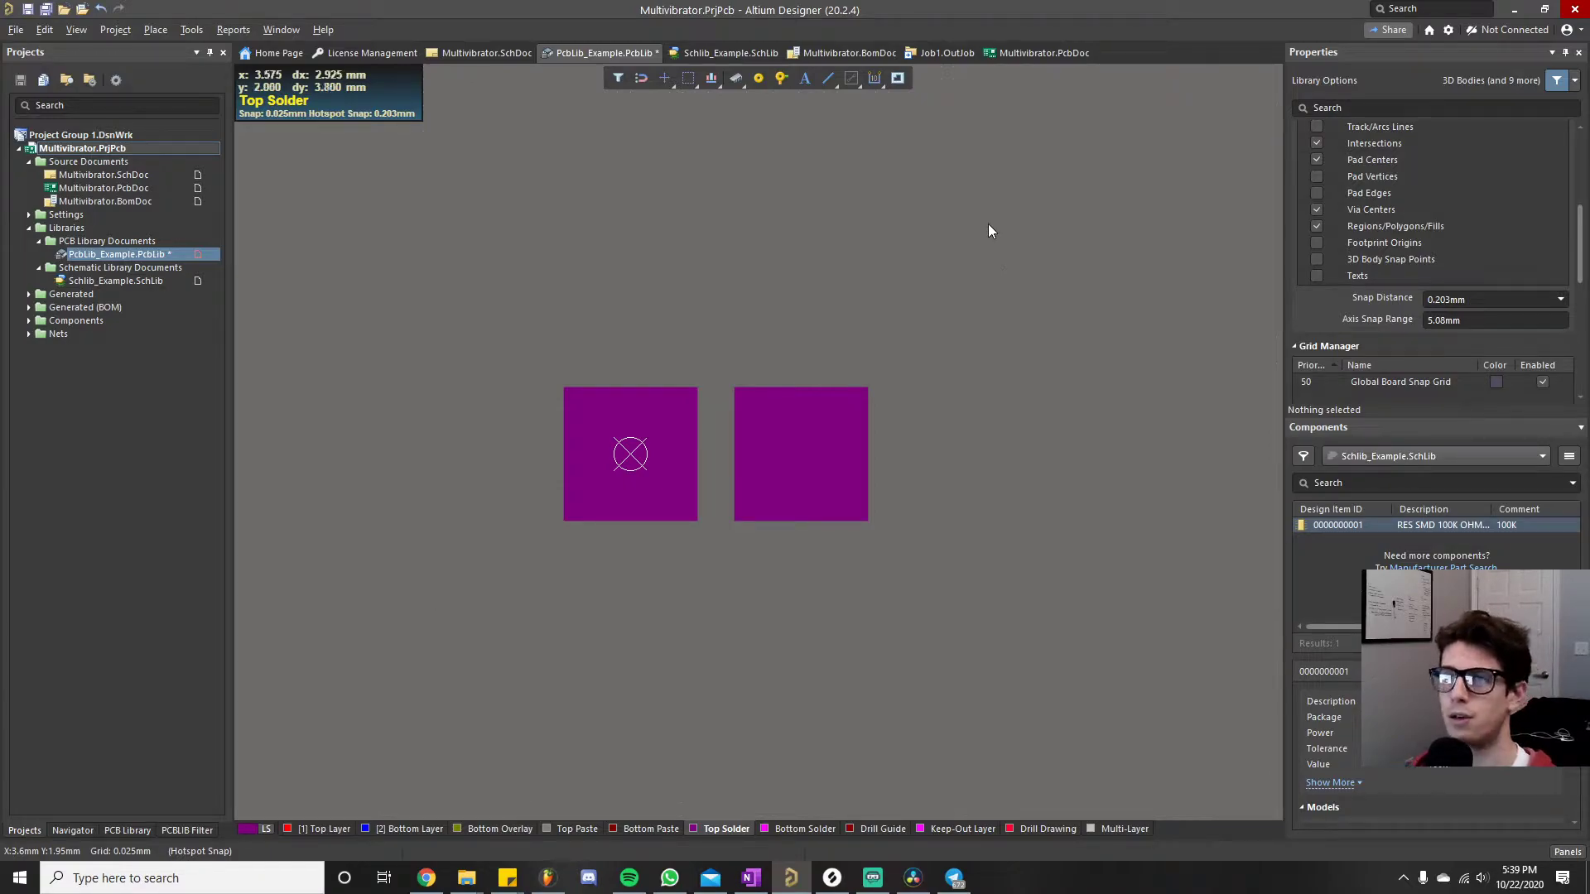
- Show the Multivibrator board in 3D layout mode and examine the solder mask openings around R101's pads
click(1046, 48)
ctrl+scroll(773, 369, down, 2)
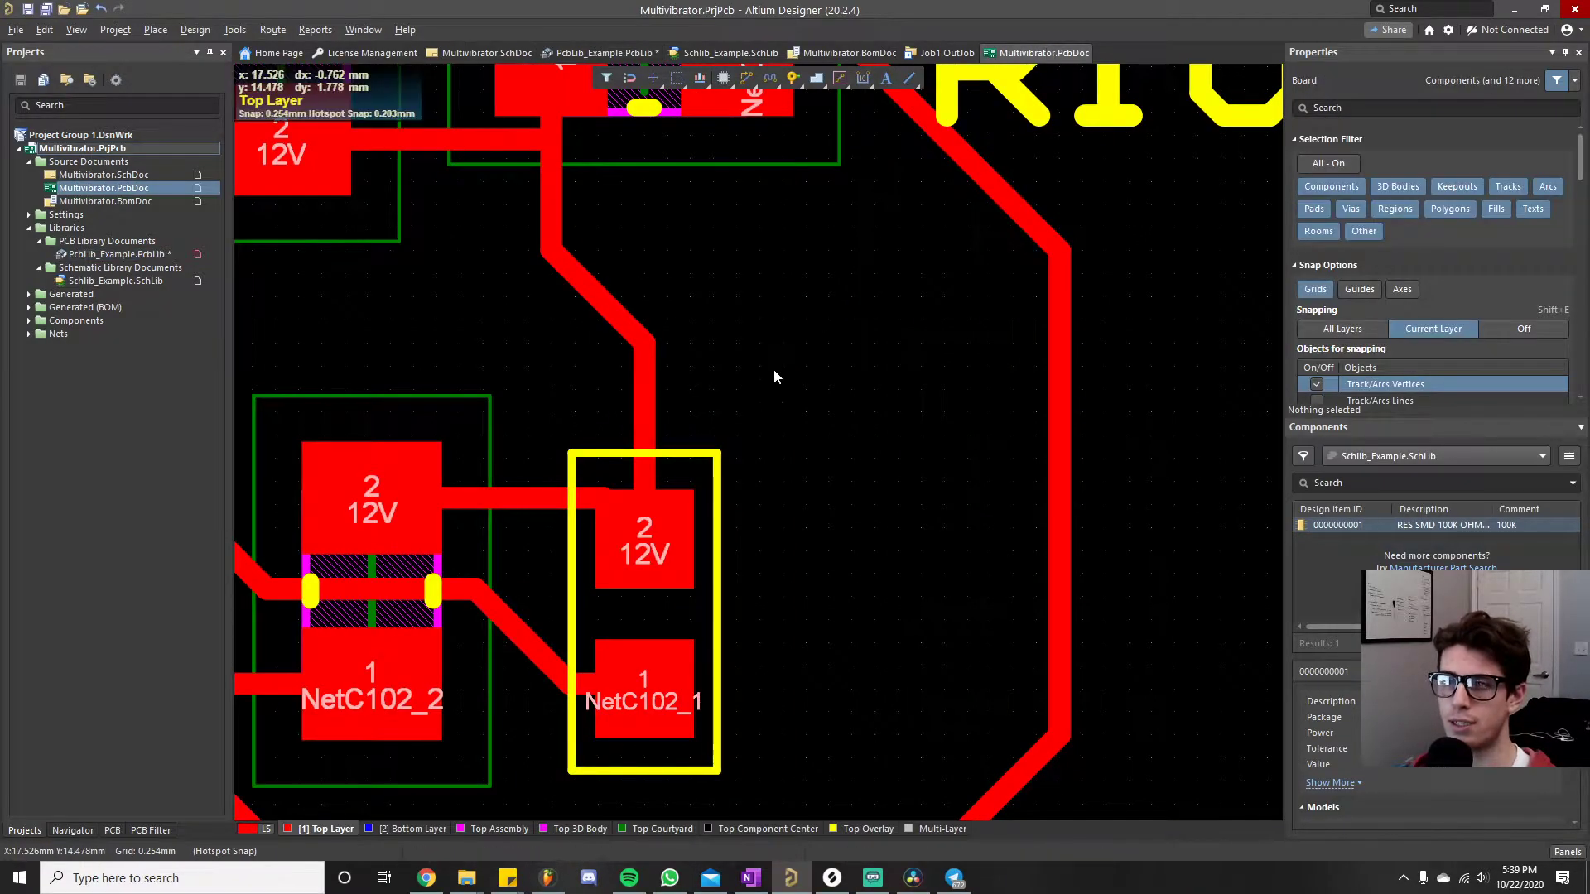
click(76, 30)
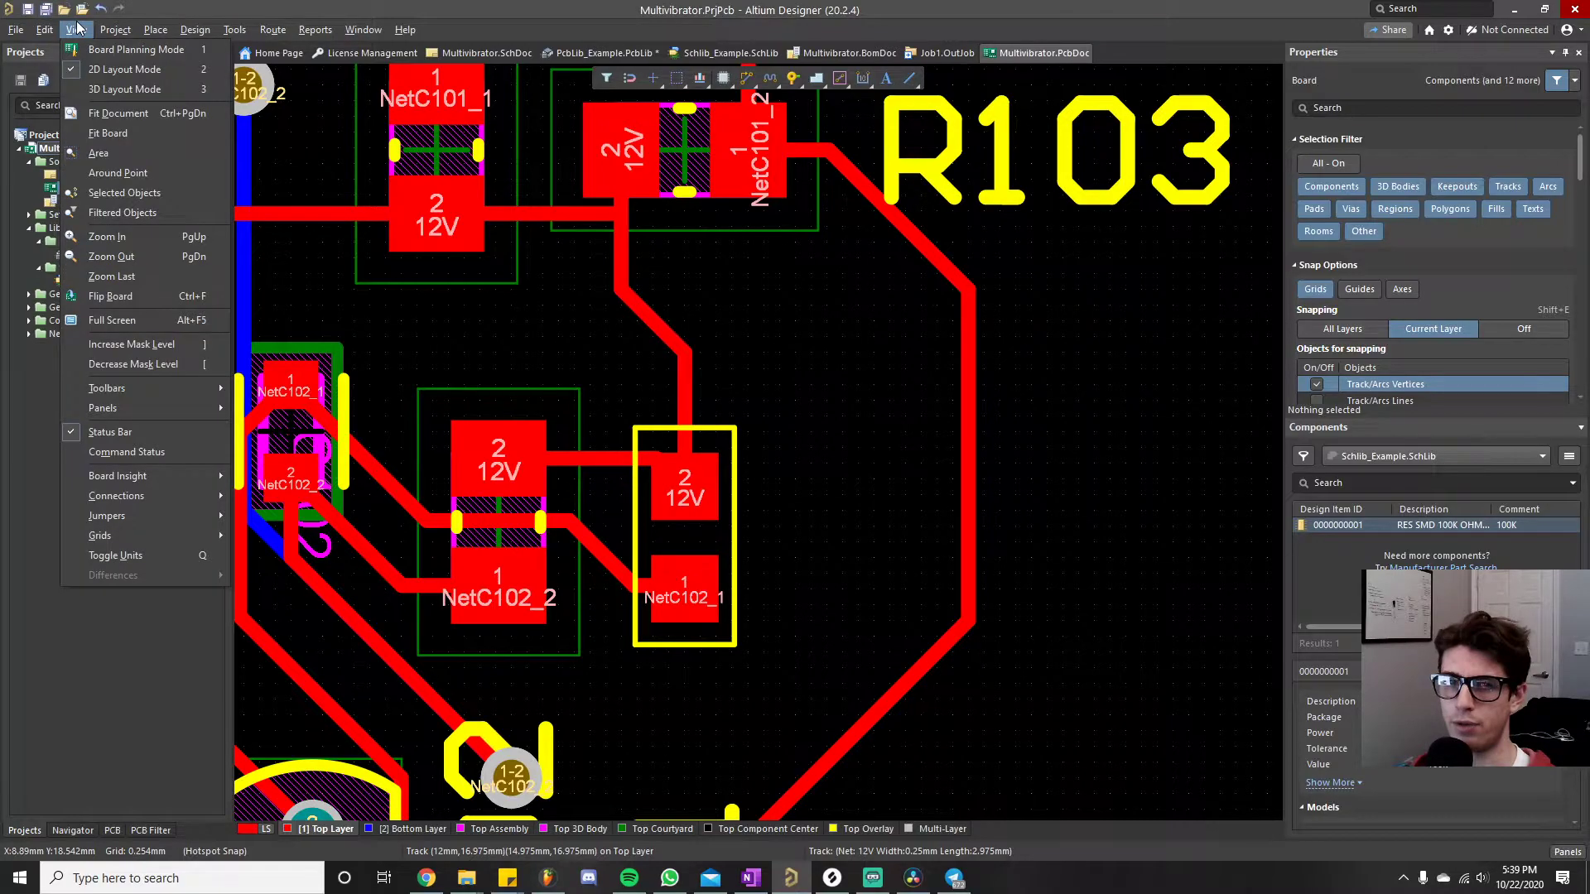
click(176, 89)
right_drag(773, 332, 819, 527)
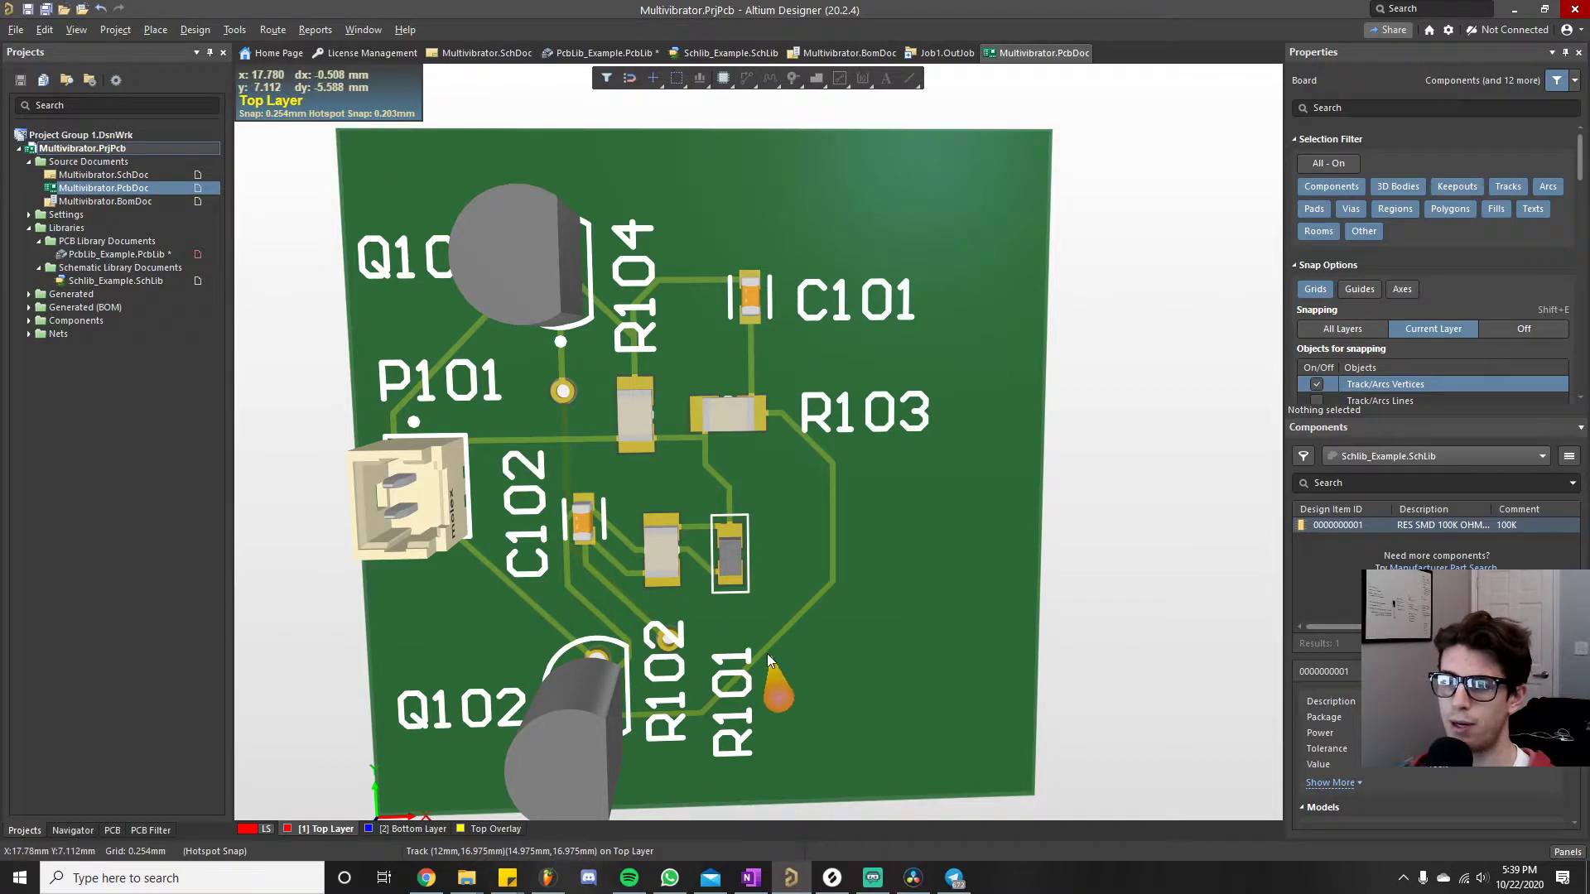
ctrl+scroll(727, 675, up, 2)
ctrl+scroll(907, 542, up, 2)
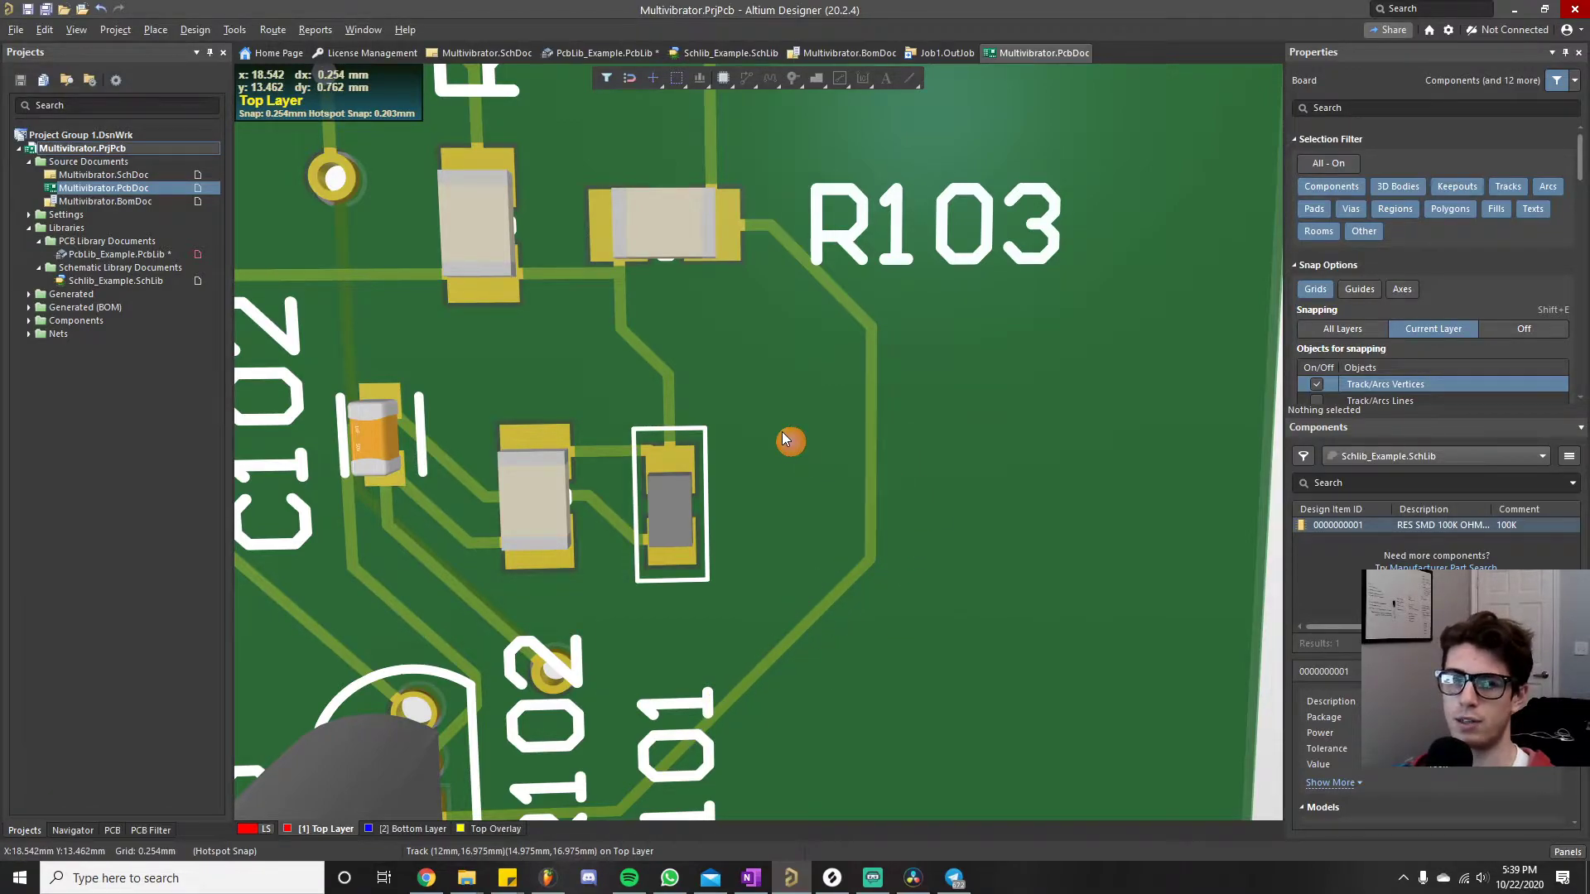
ctrl+scroll(644, 469, up, 4)
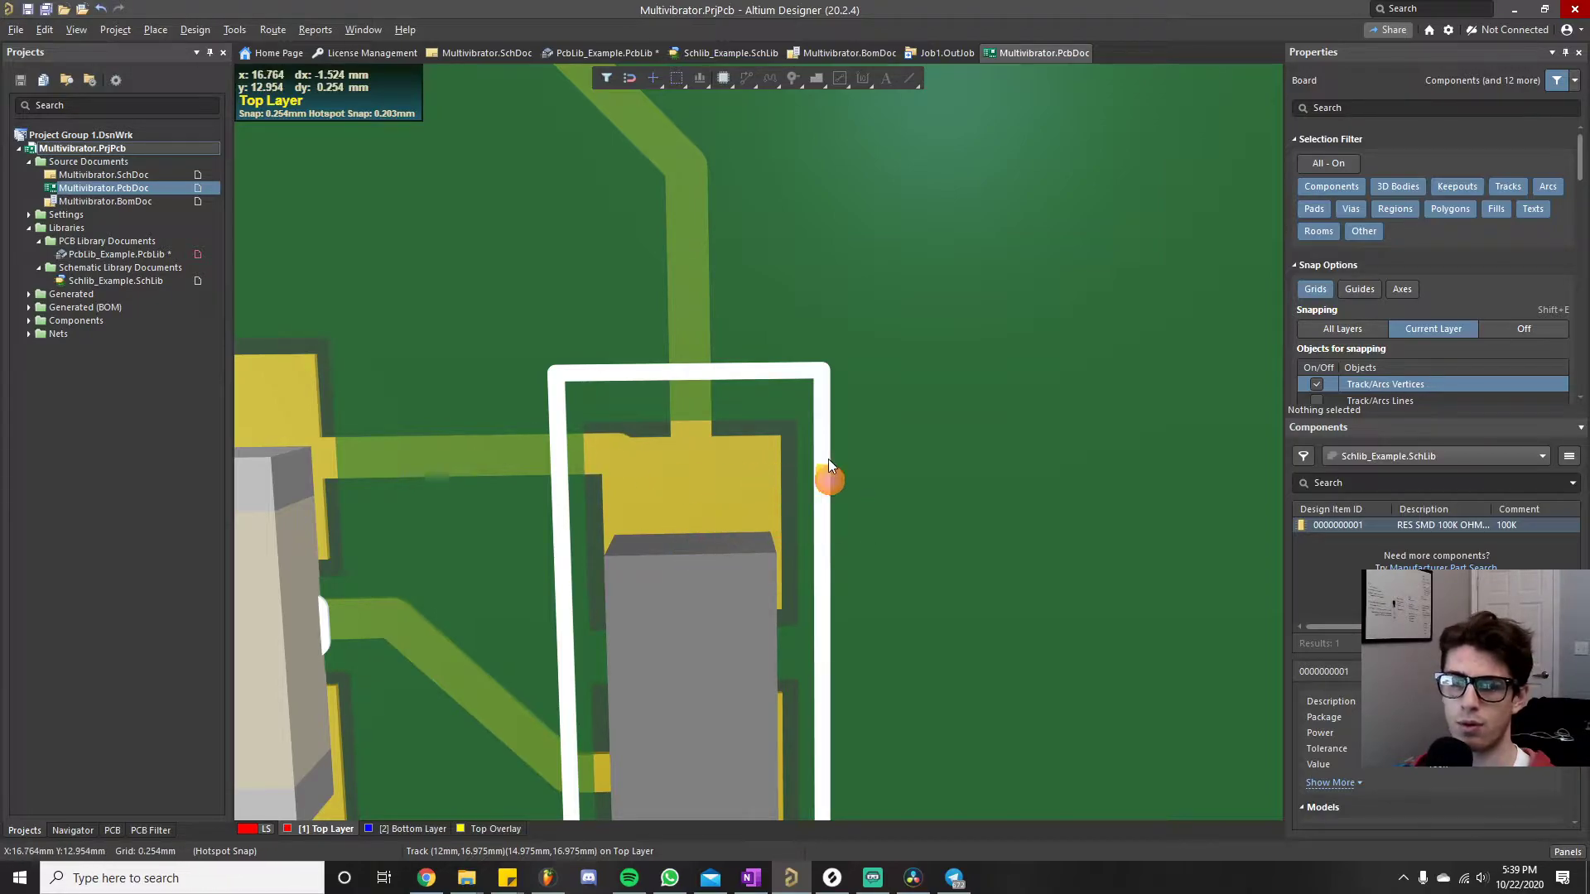
ctrl+scroll(883, 416, down, 5)
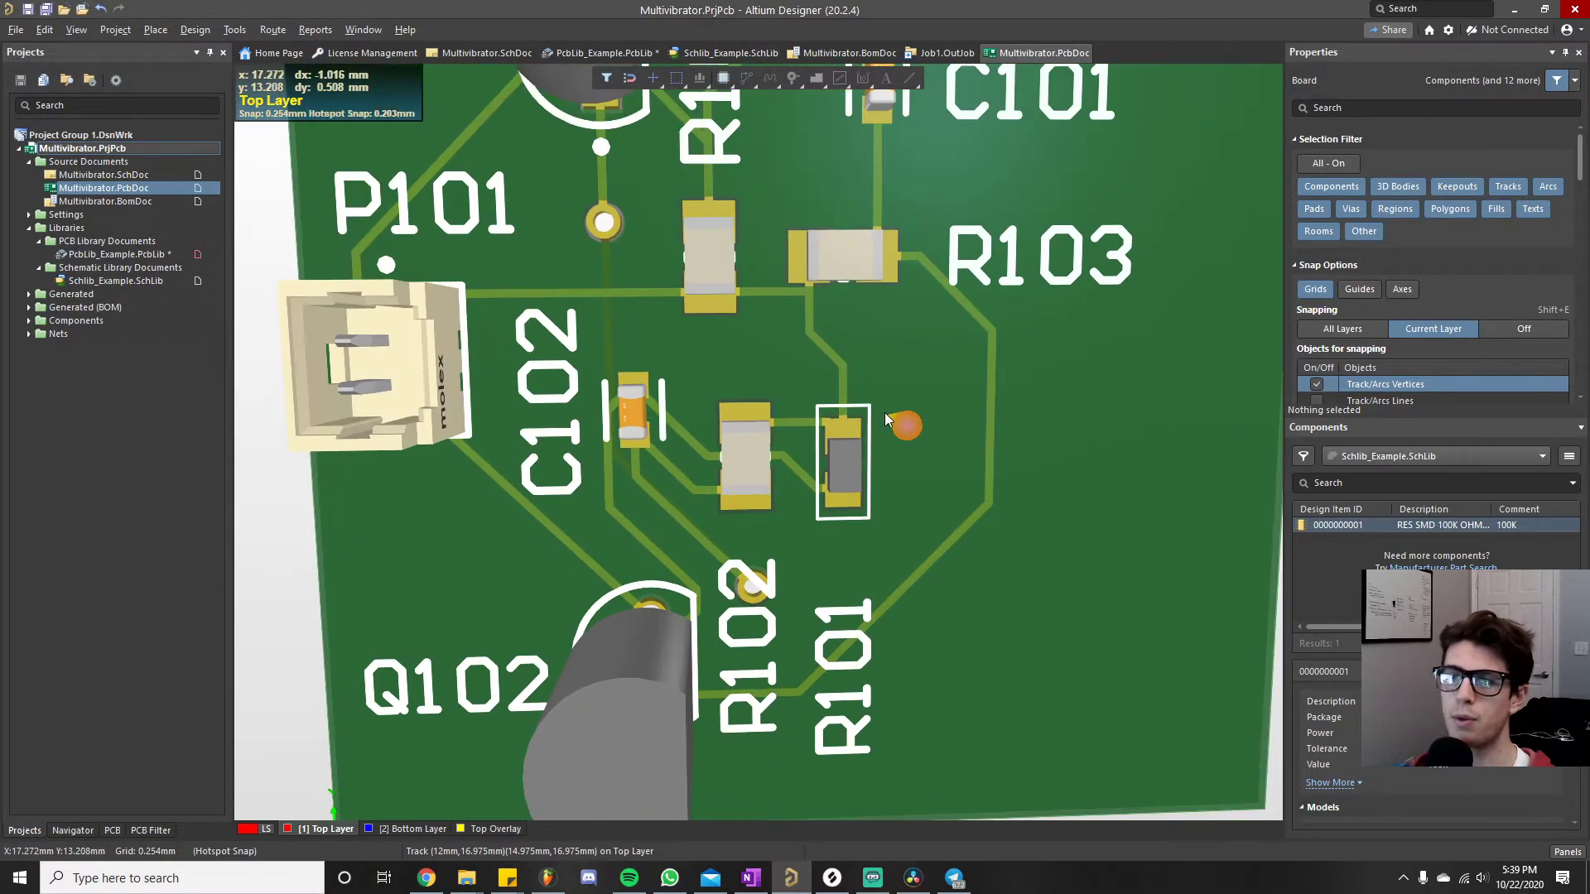
mouse_move(914, 383)
right_down()
mouse_move(821, 553)
mouse_move(876, 525)
mouse_move(915, 383)
right_up()
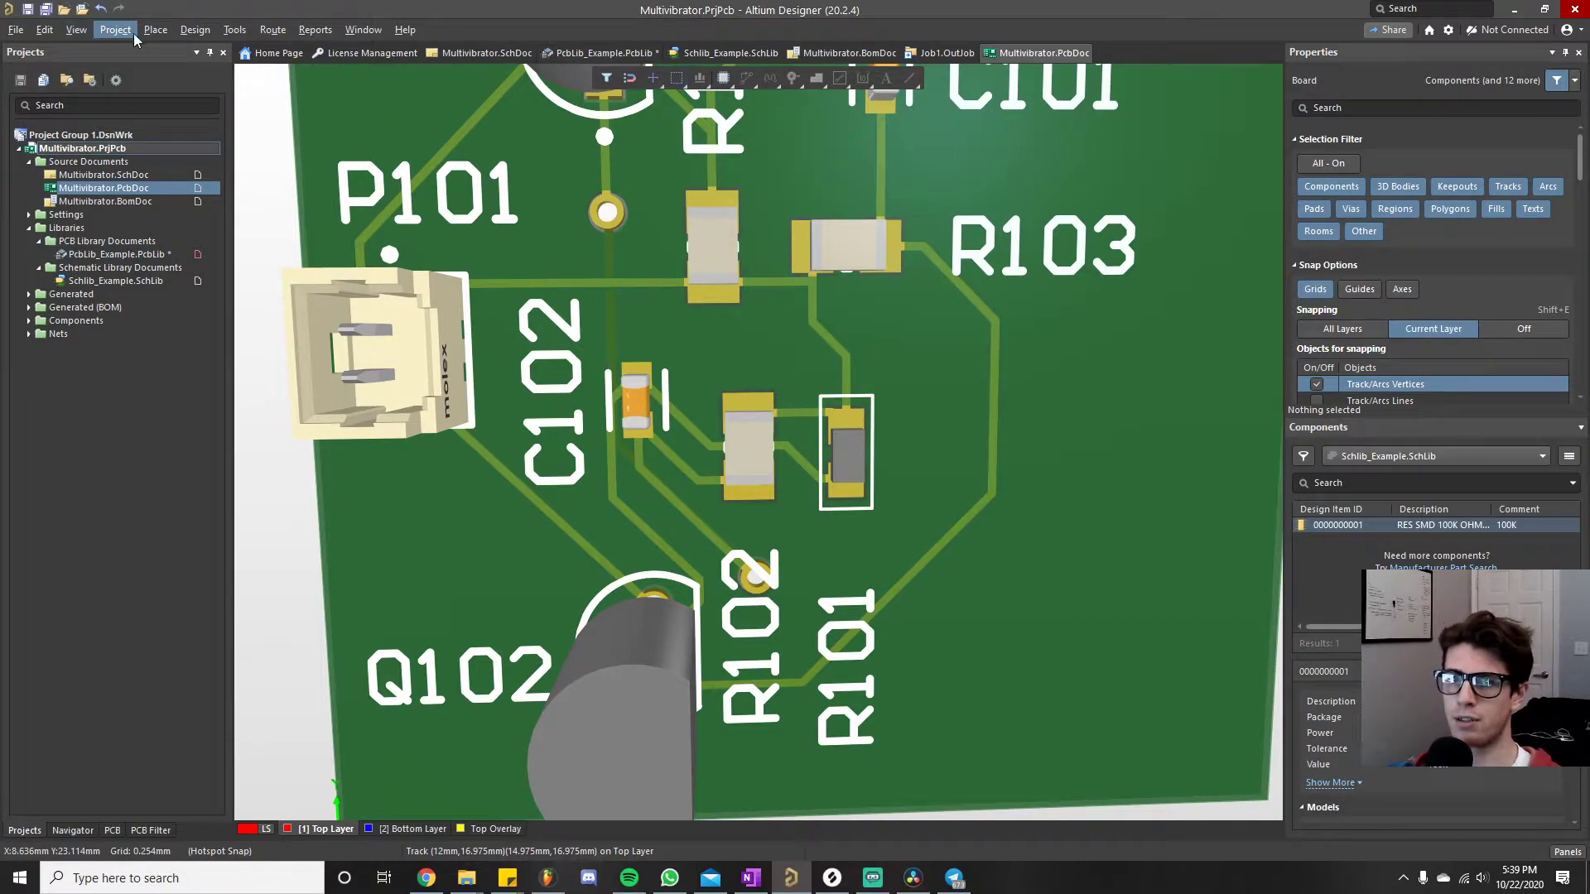
- Return the Multivibrator board to 2D layout mode, hide all layers and show only the Top Solder layer
click(76, 30)
click(114, 73)
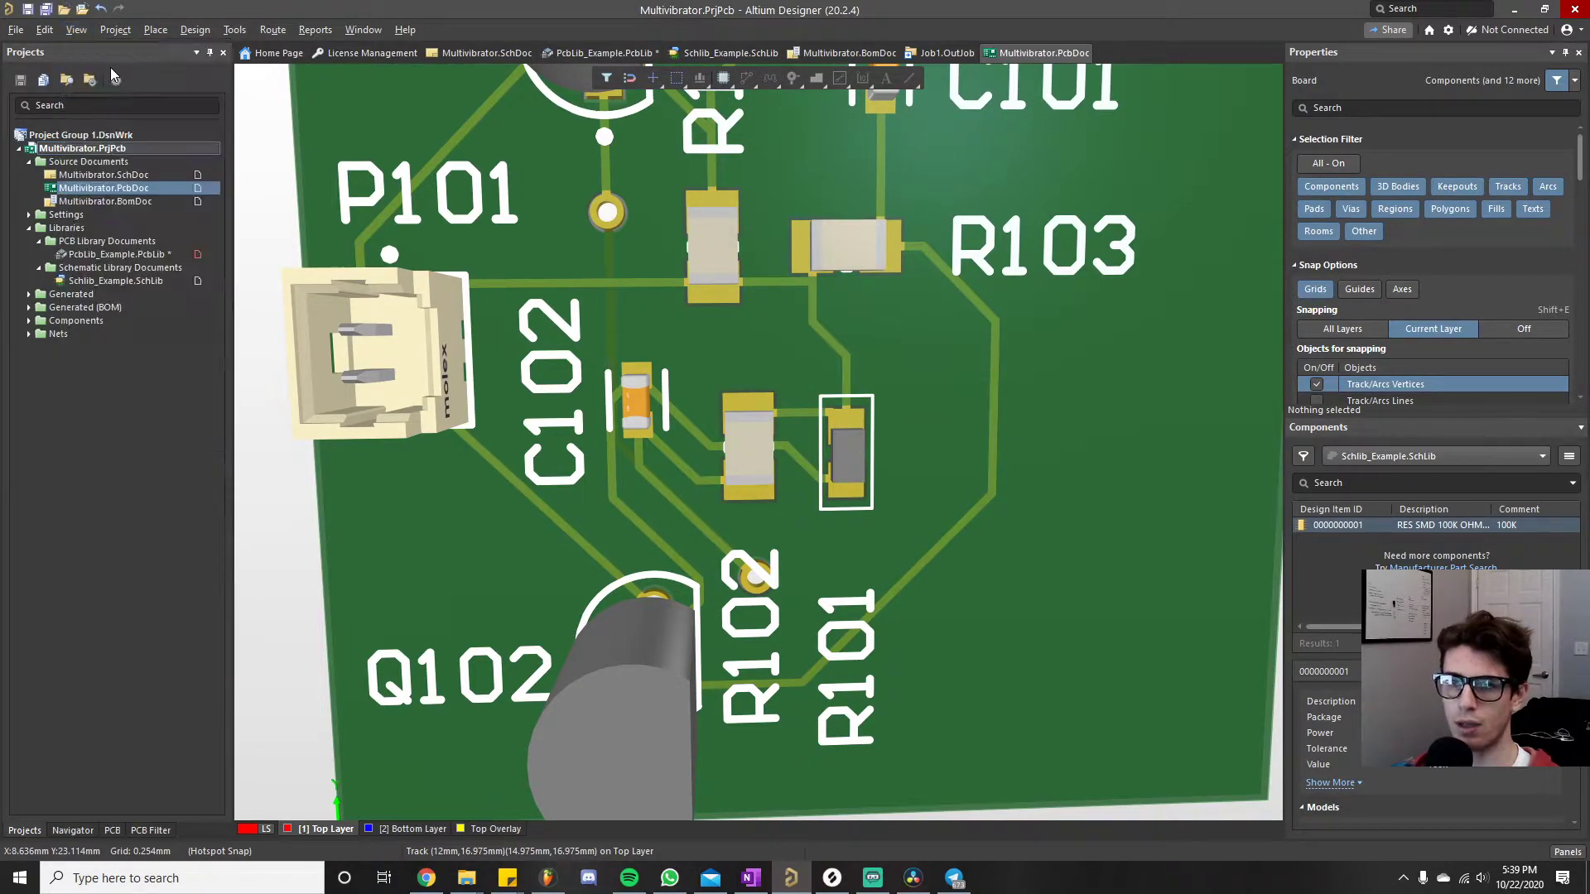
right_drag(837, 365, 961, 218)
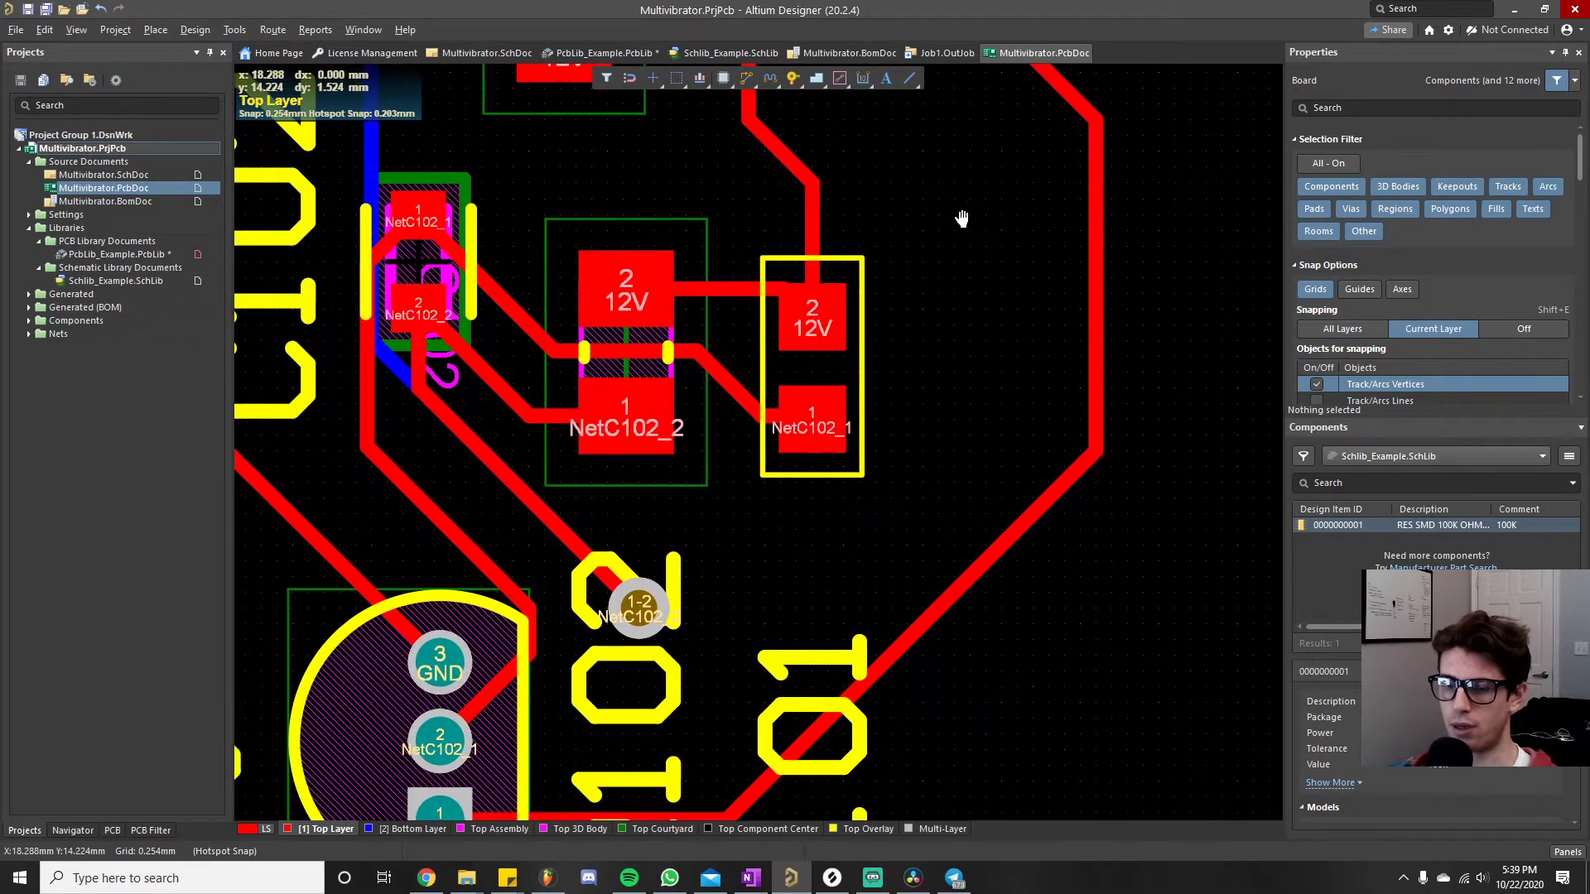
click(247, 829)
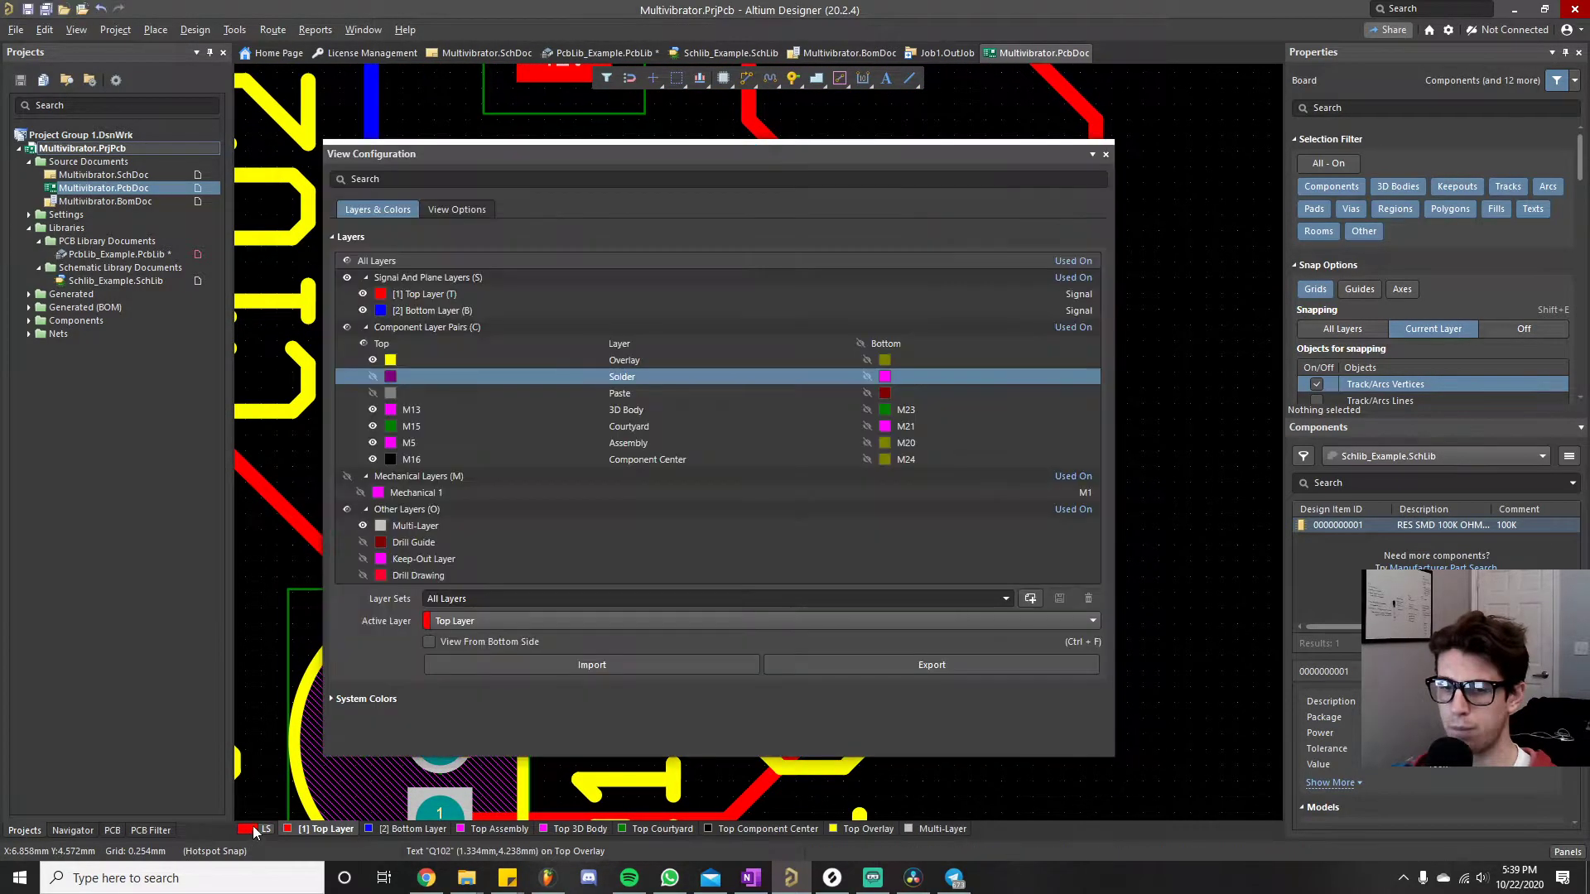
click(1076, 262)
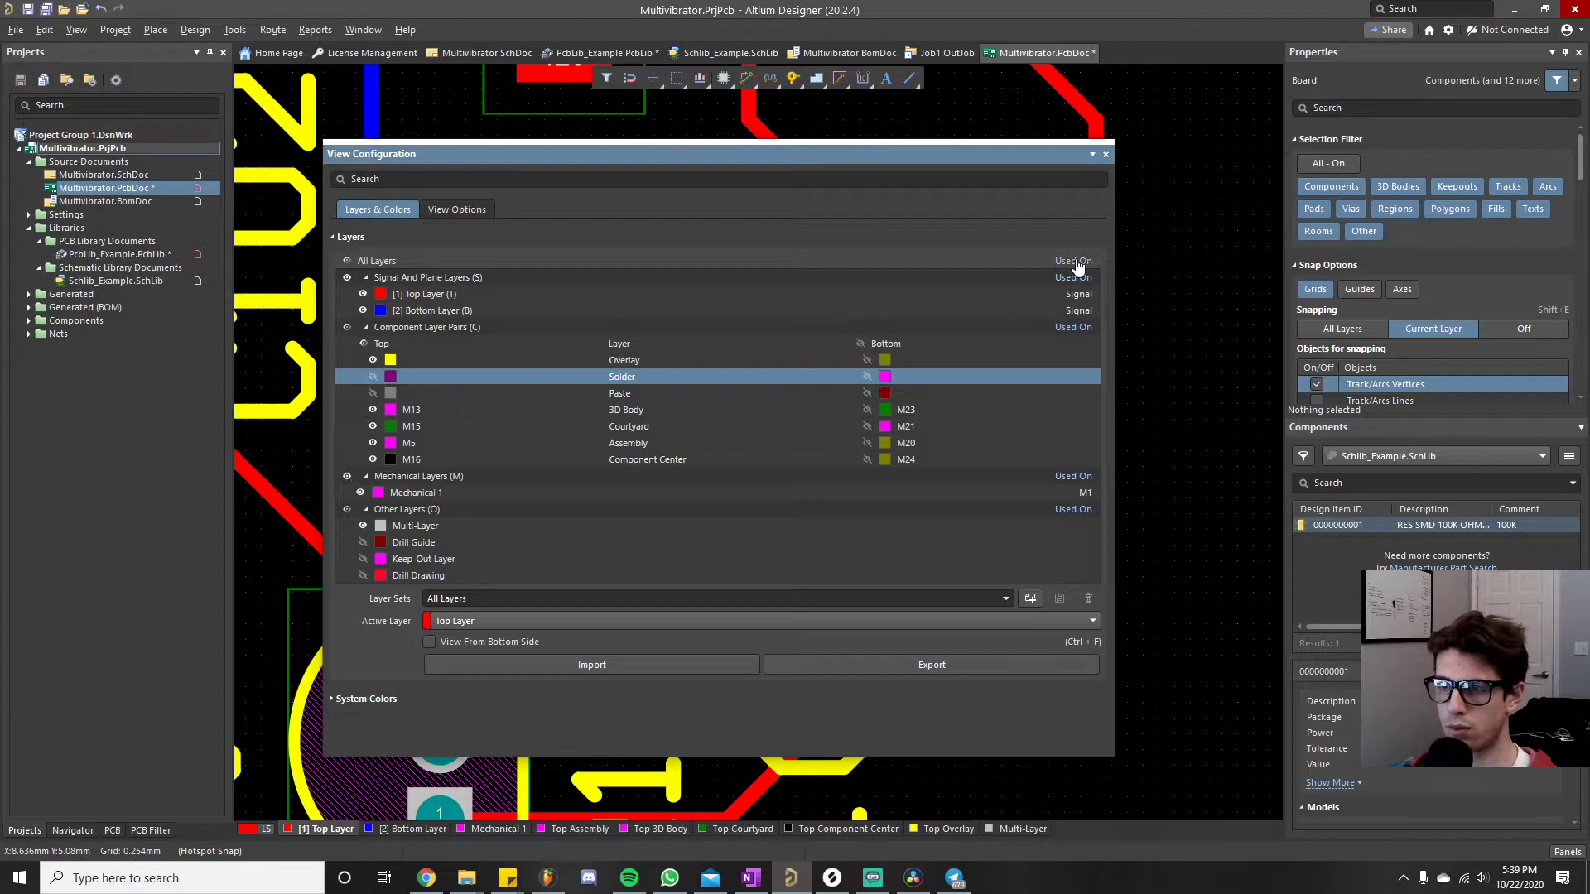
click(348, 261)
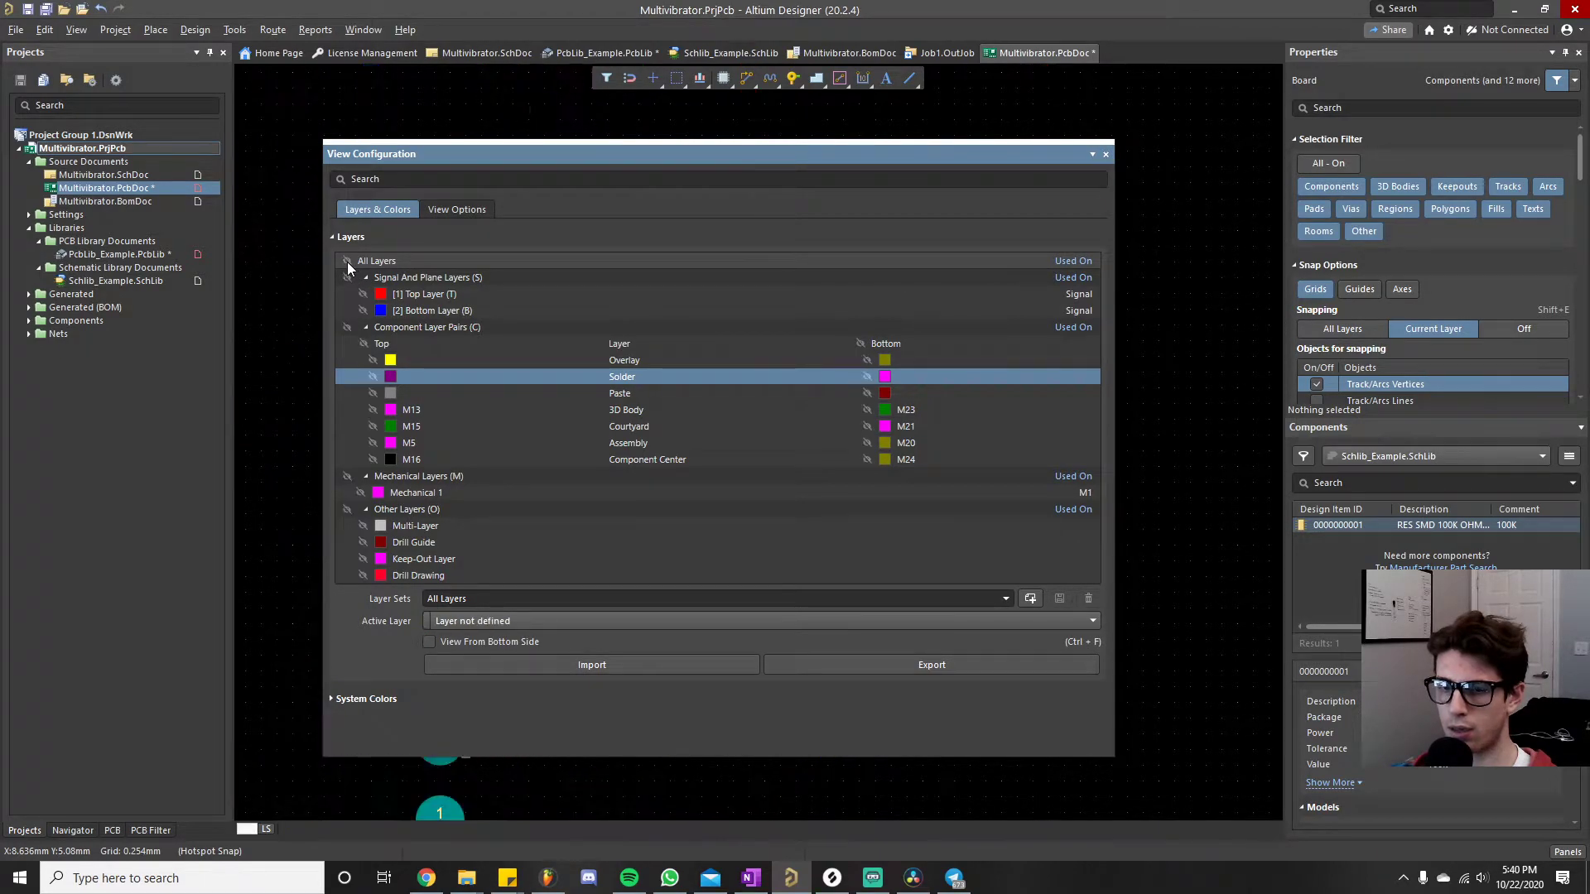
click(372, 376)
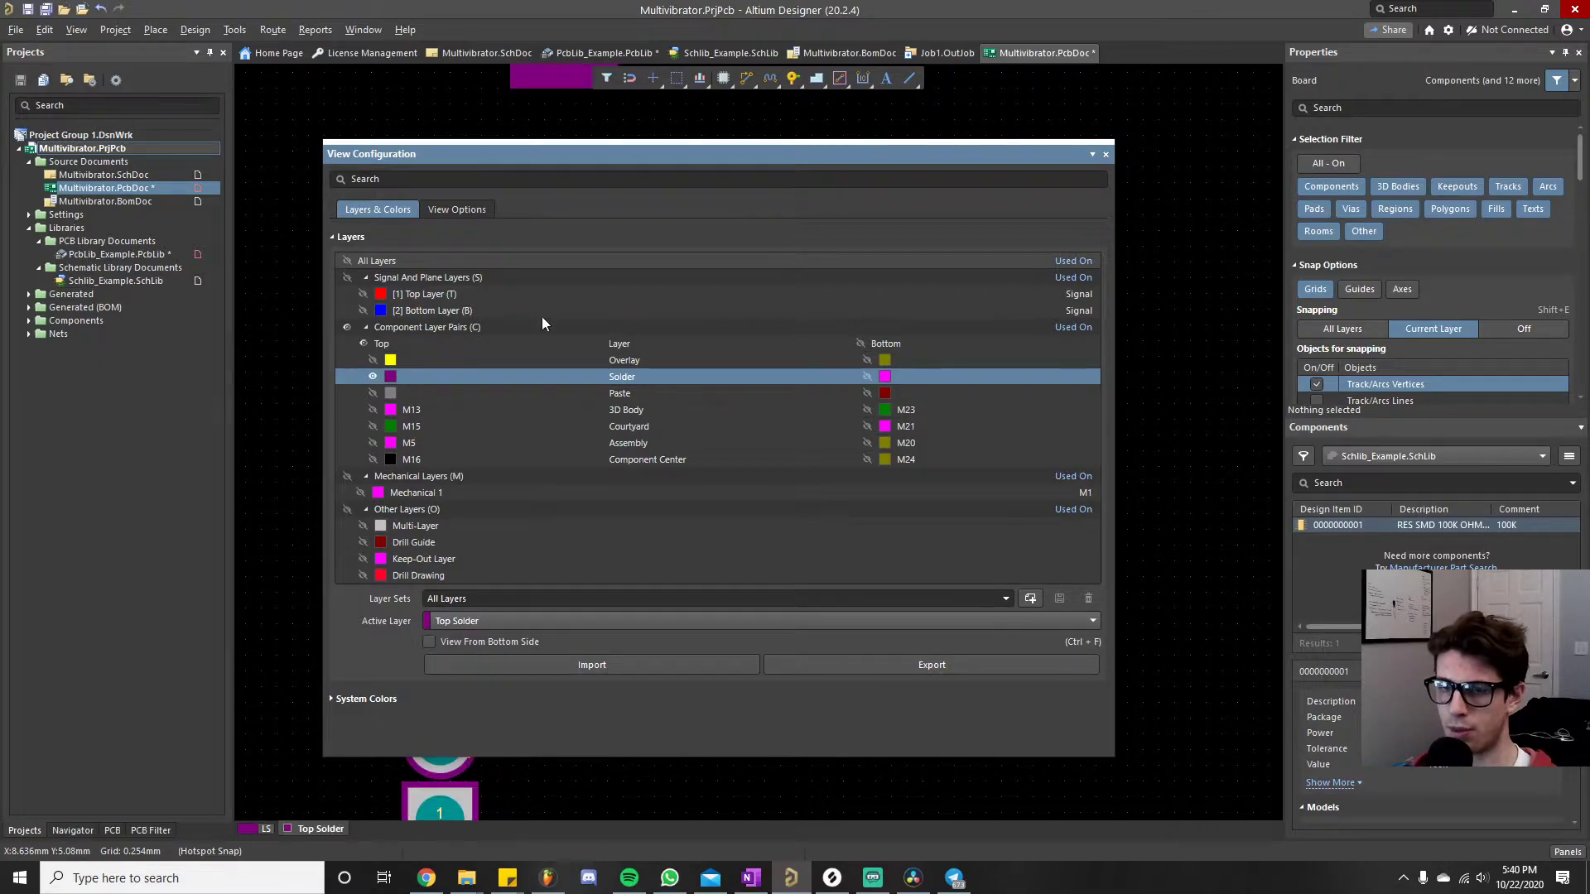
click(1105, 156)
ctrl+scroll(822, 538, down, 3)
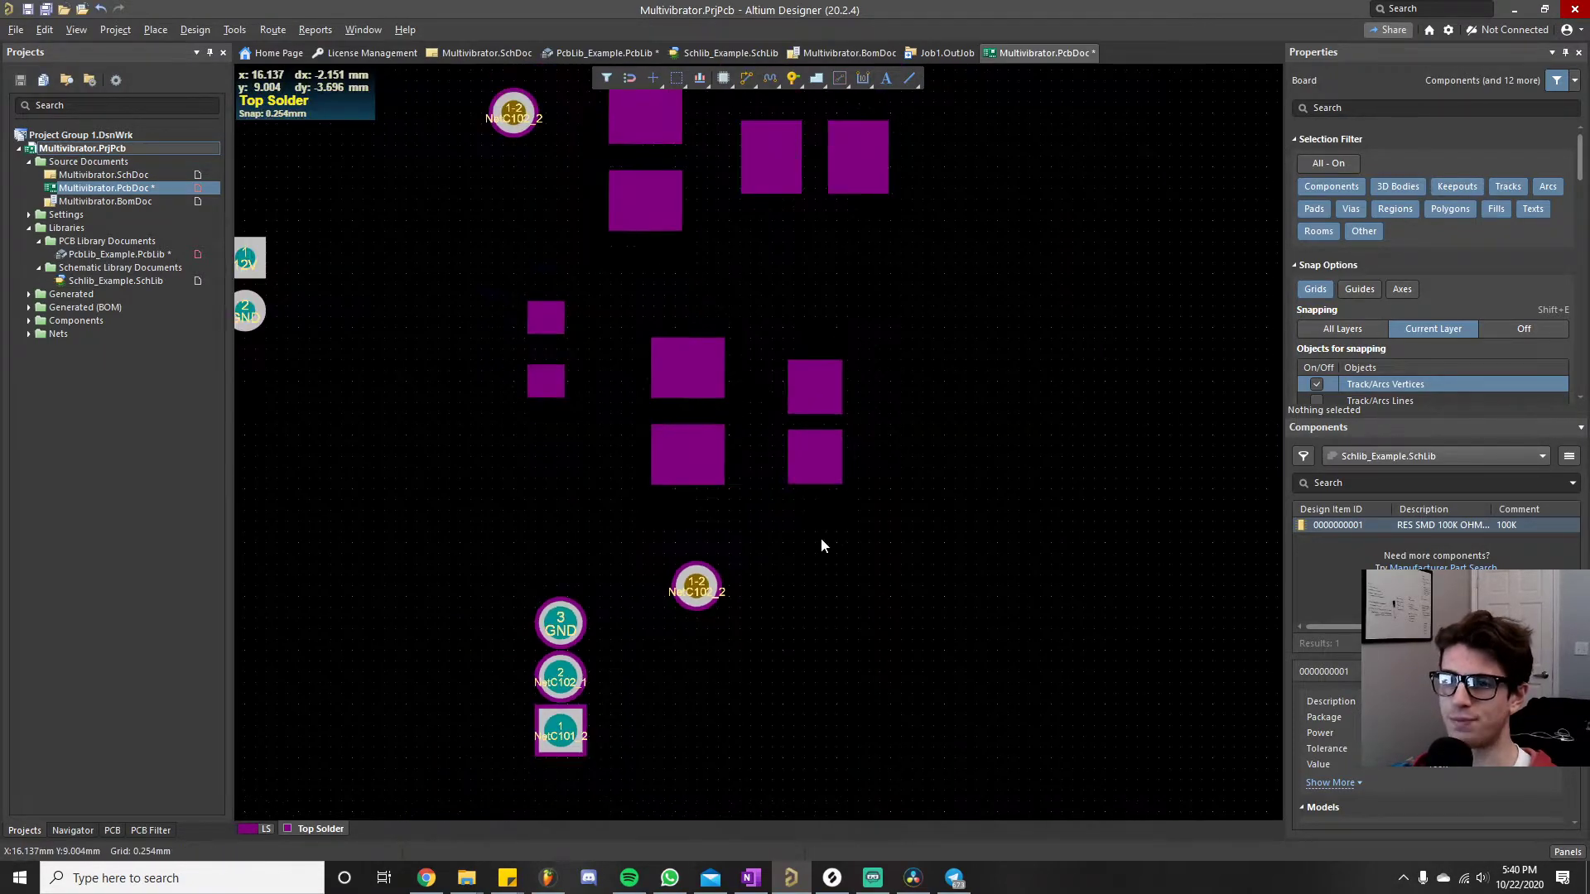
ctrl+scroll(821, 539, down, 1)
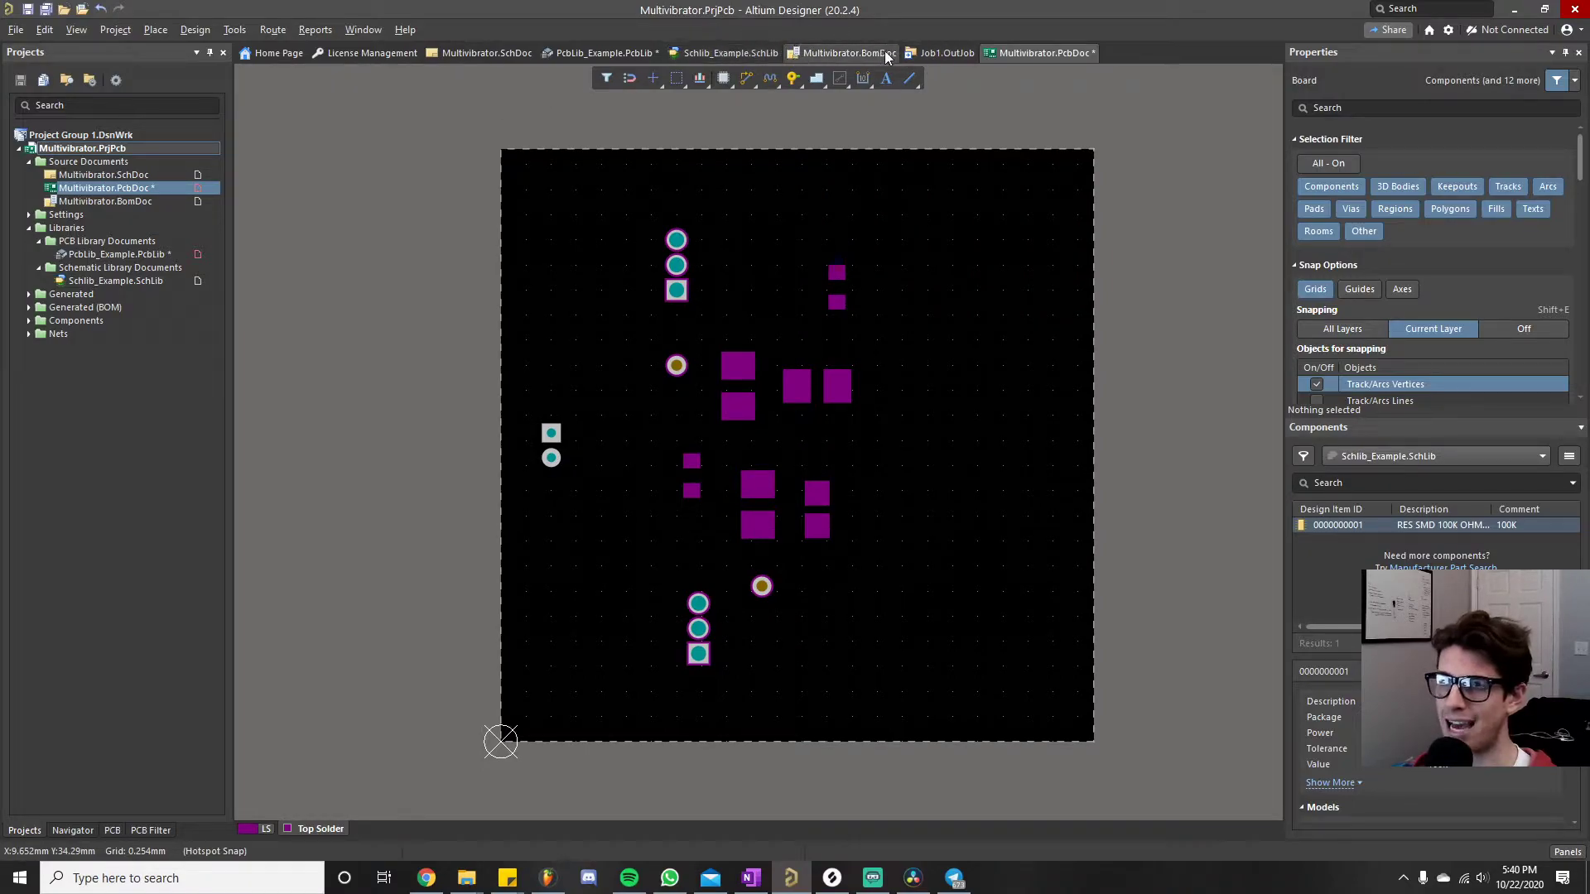
- Compare the library footprint's Top Solder openings with those on the Multivibrator board
click(603, 53)
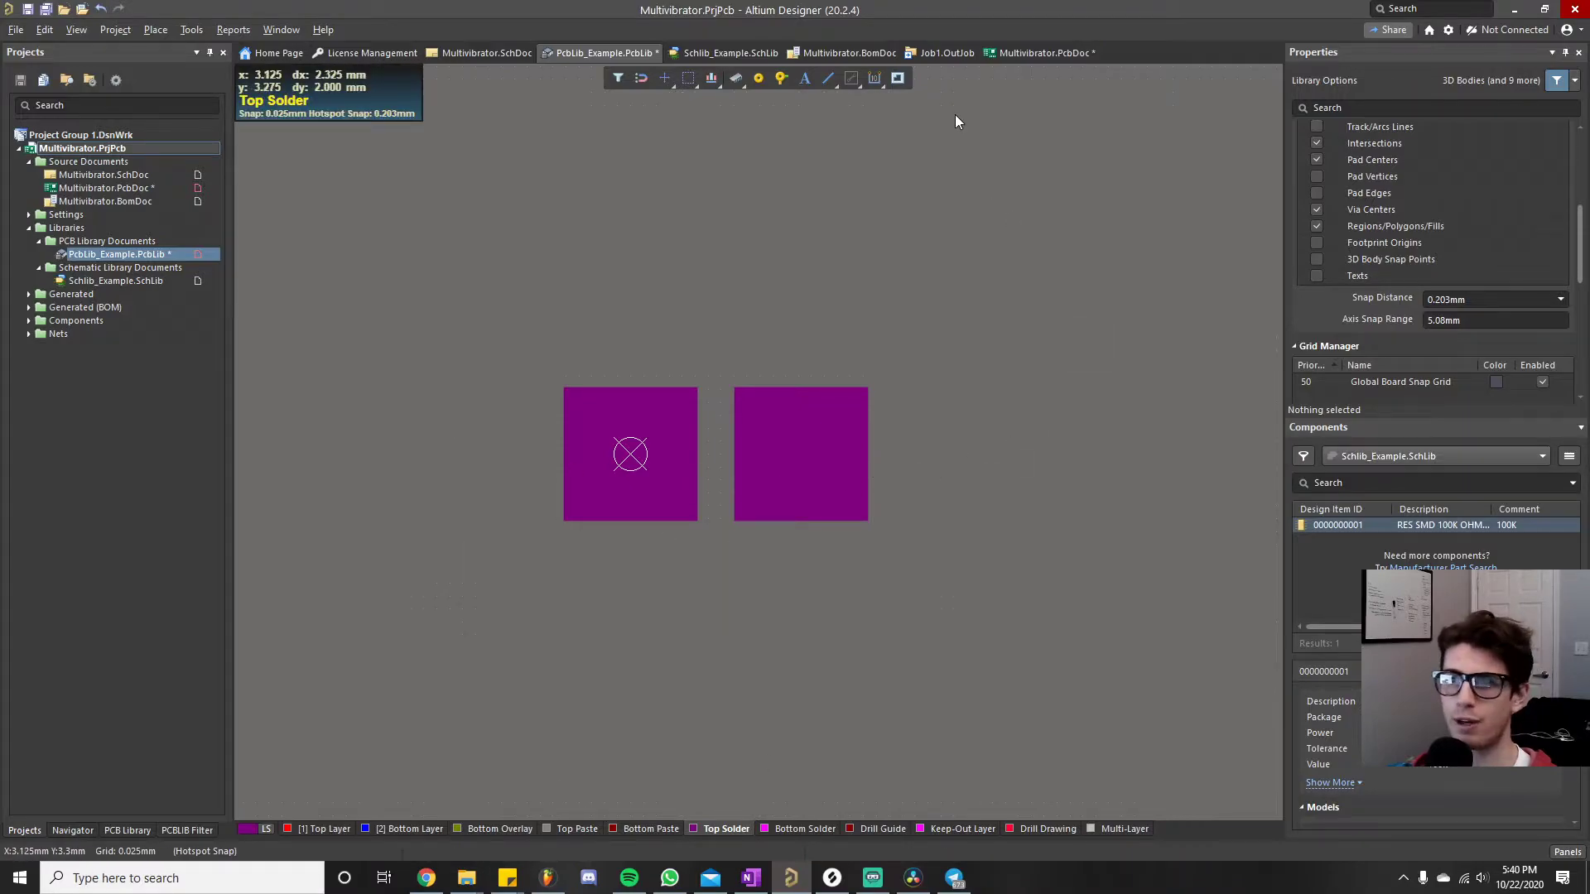
click(1015, 53)
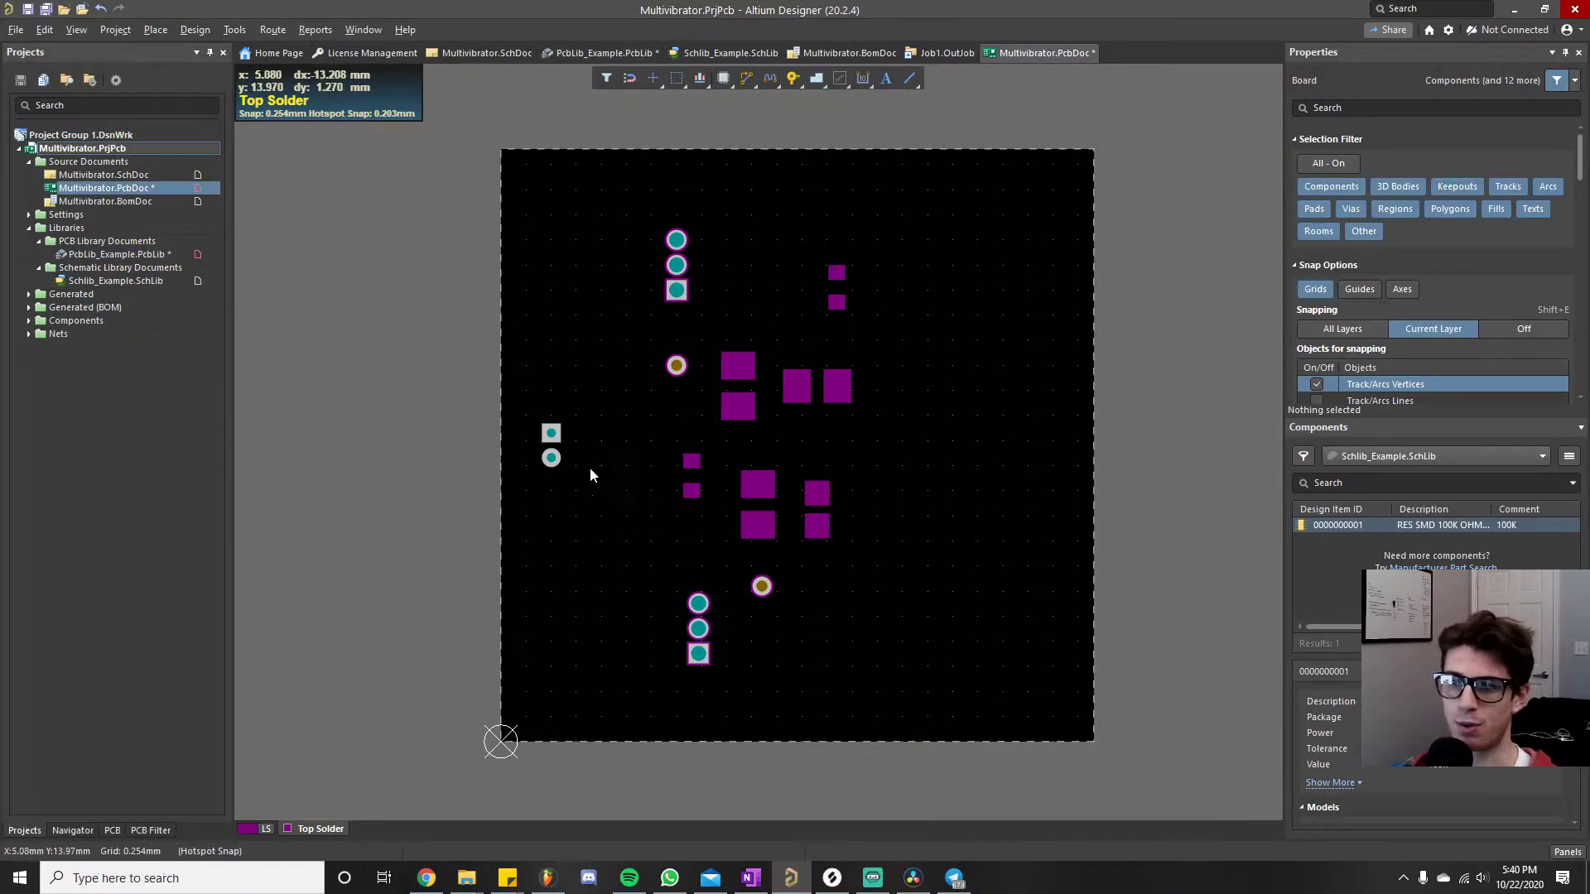
ctrl+scroll(714, 669, up, 4)
right_drag(709, 290, 673, 509)
ctrl+scroll(649, 399, down, 7)
right_drag(705, 345, 699, 418)
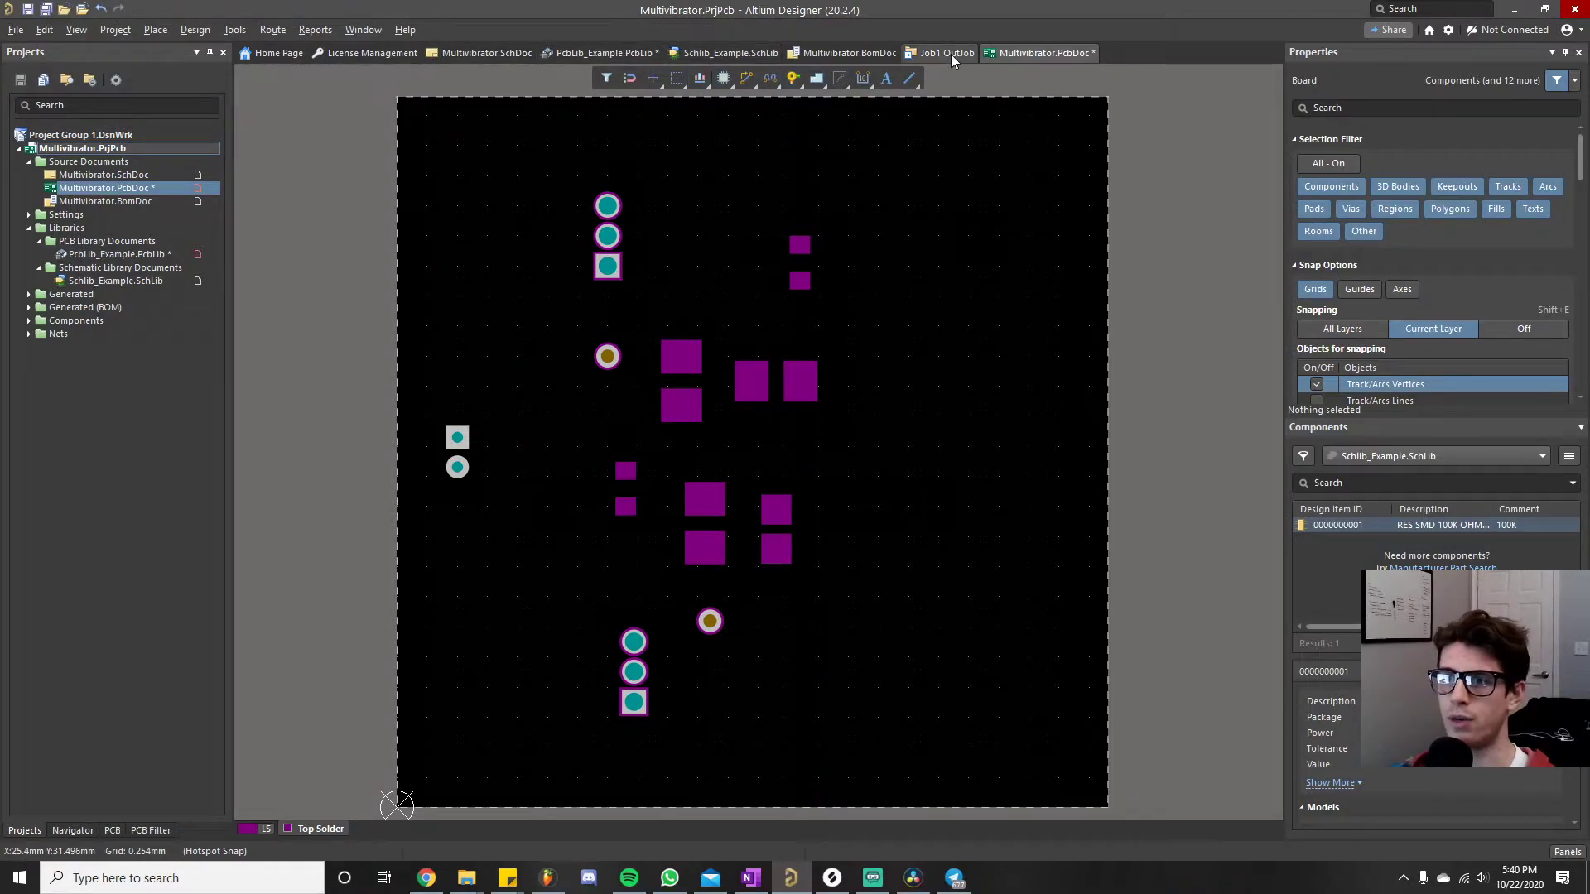
- Return to the resistor footprint in the PCB library and switch its view to only the used layers
click(598, 52)
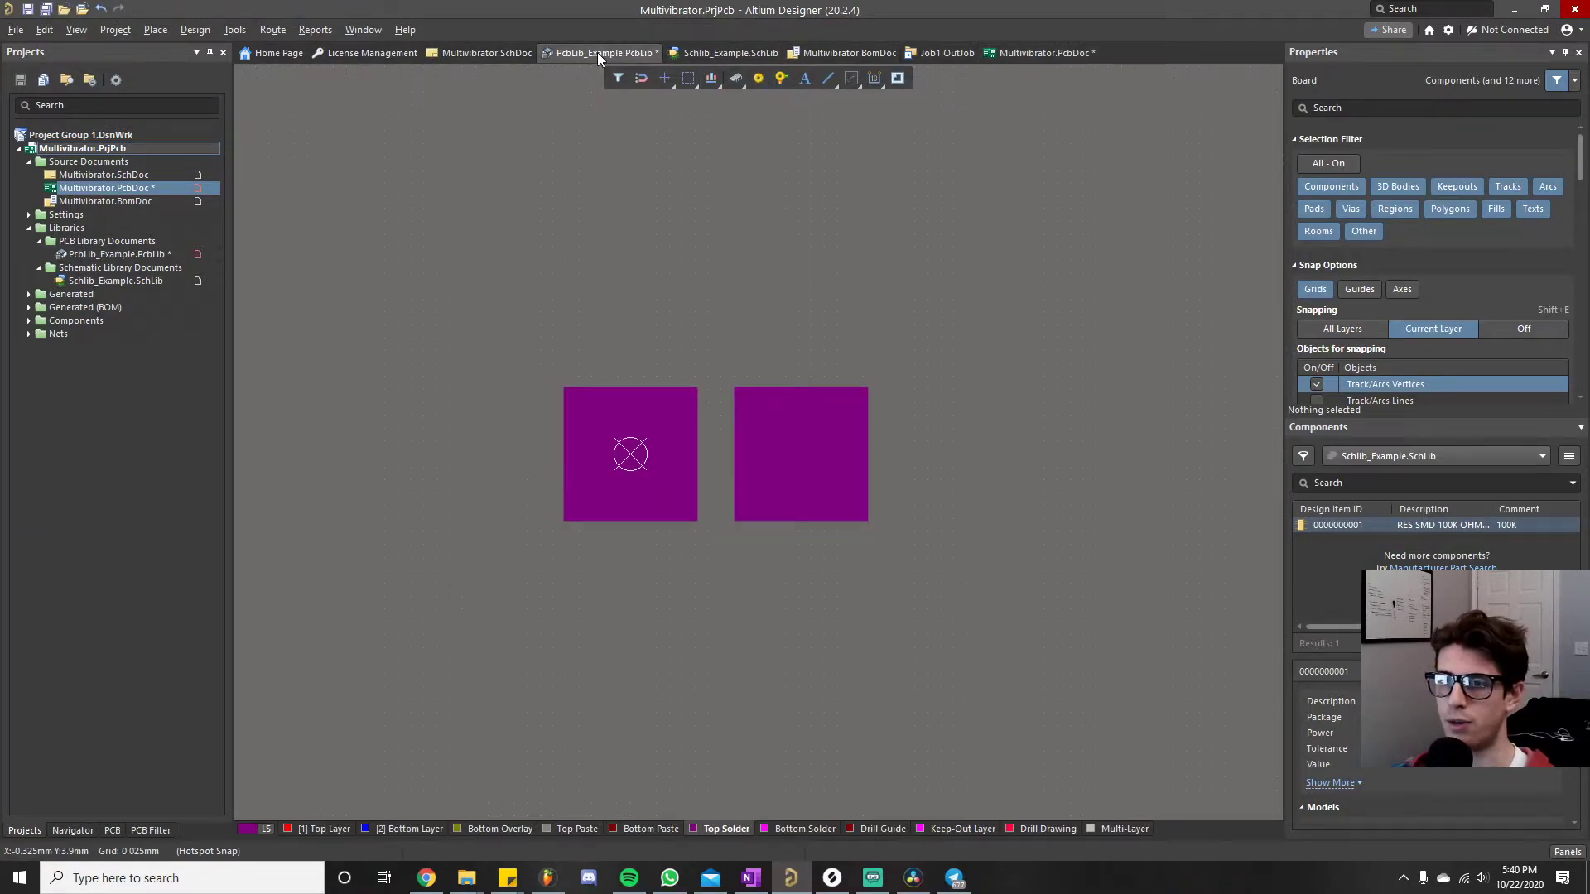
click(664, 418)
click(245, 828)
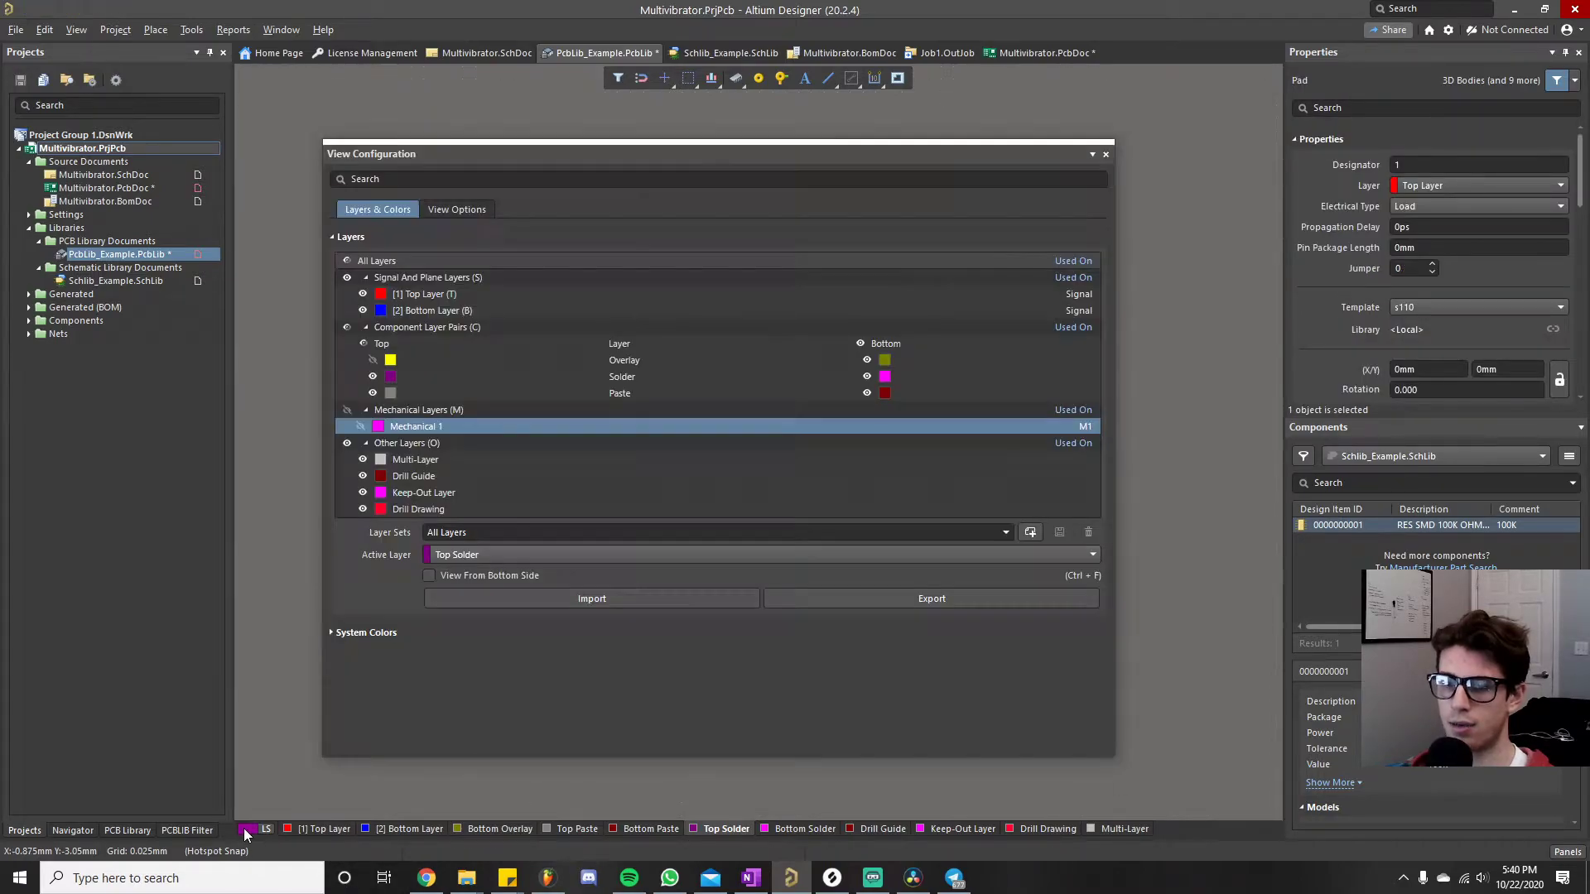
click(347, 259)
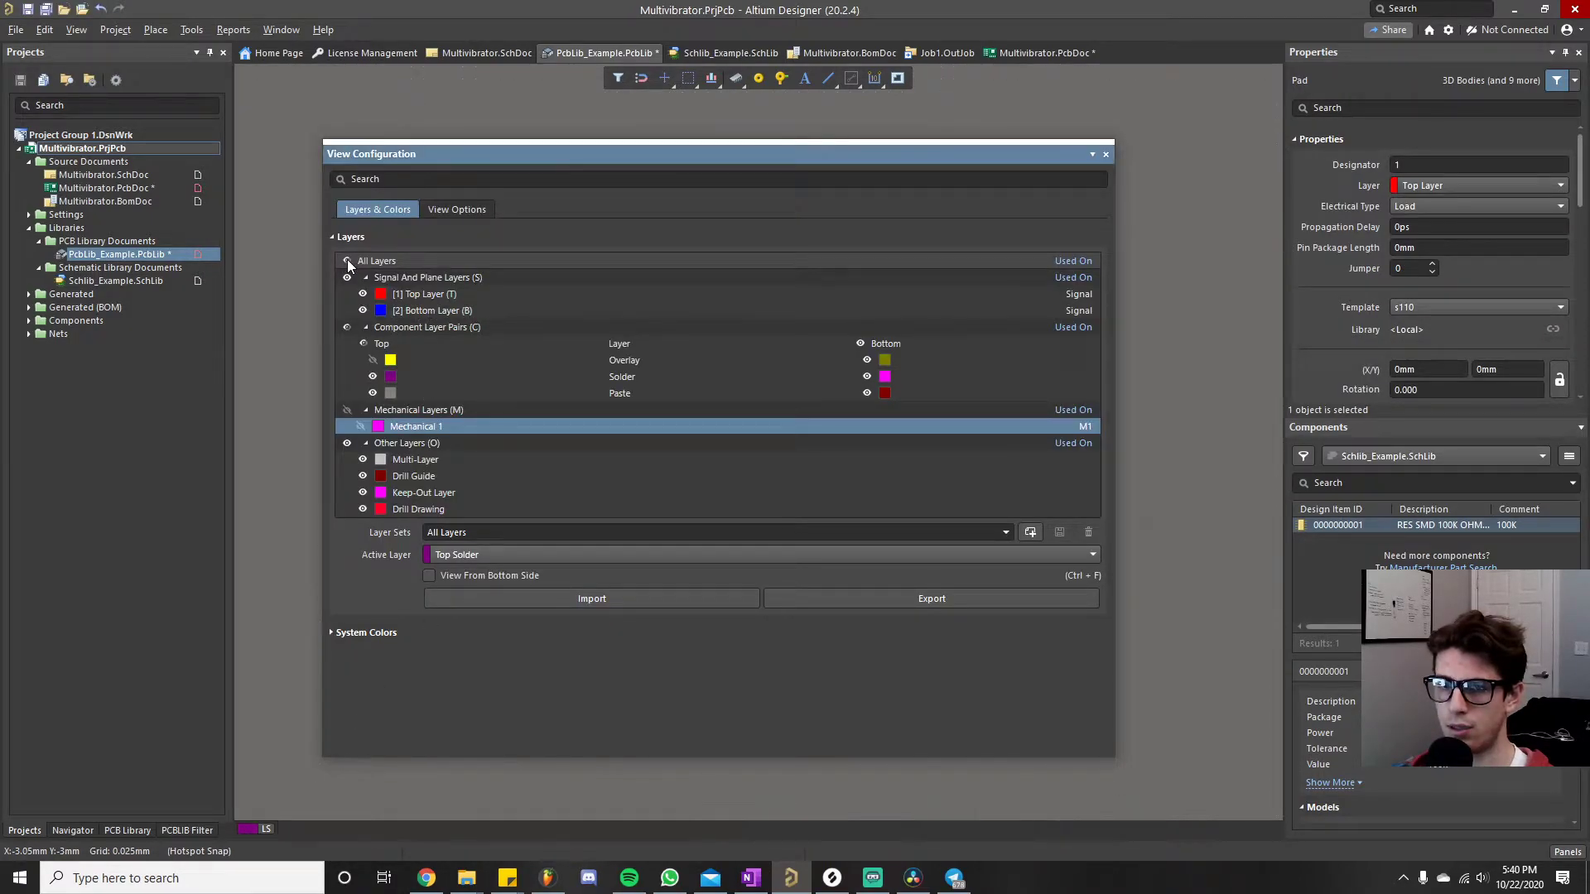
click(1063, 261)
click(1106, 154)
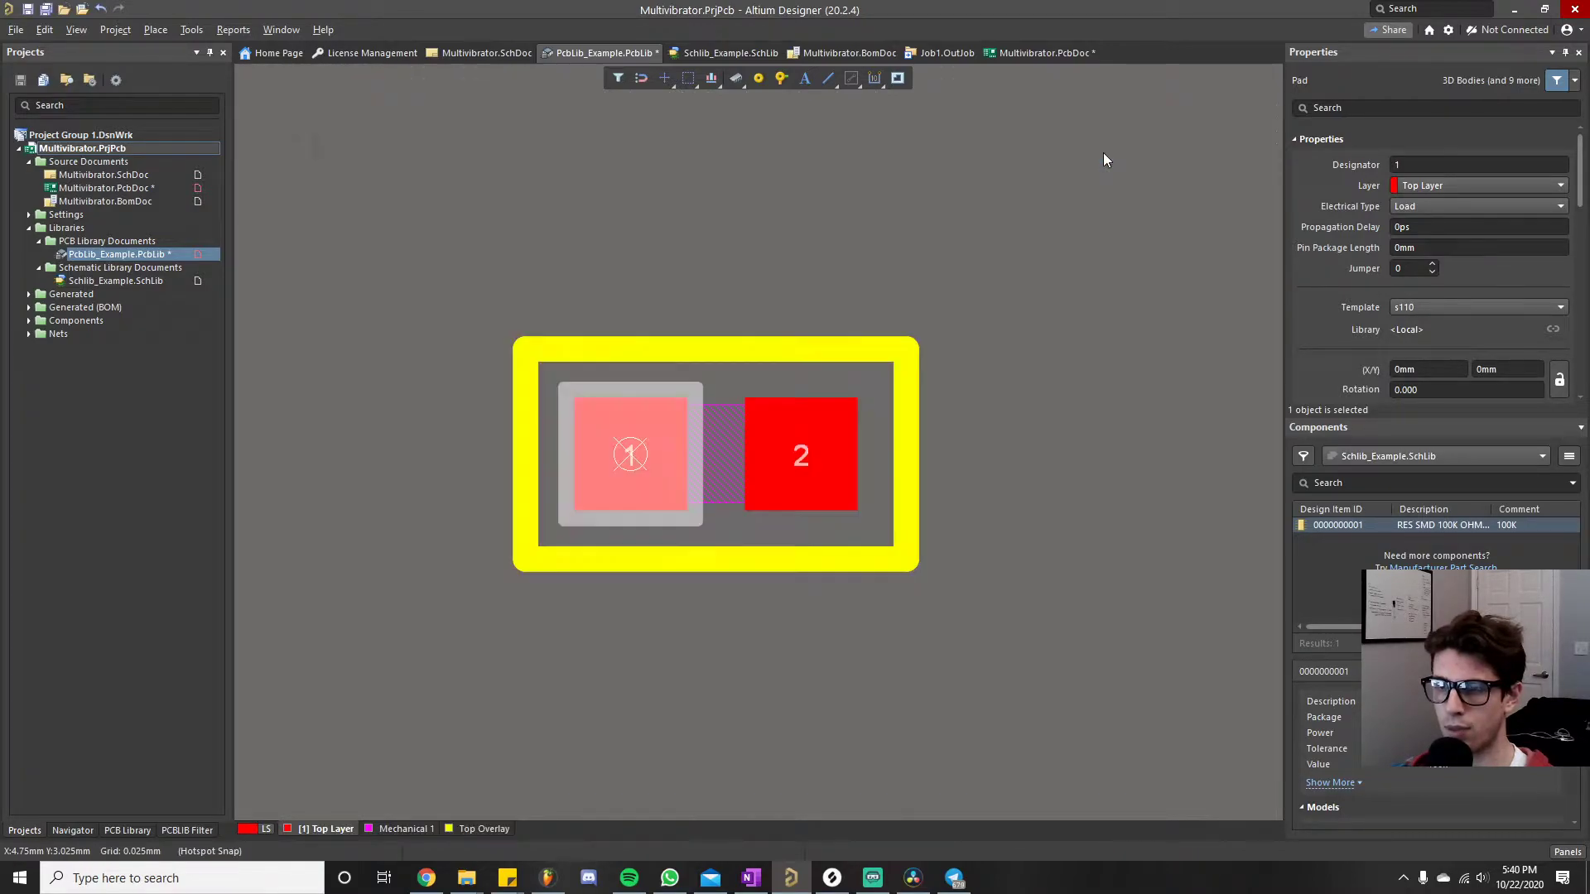
click(1010, 419)
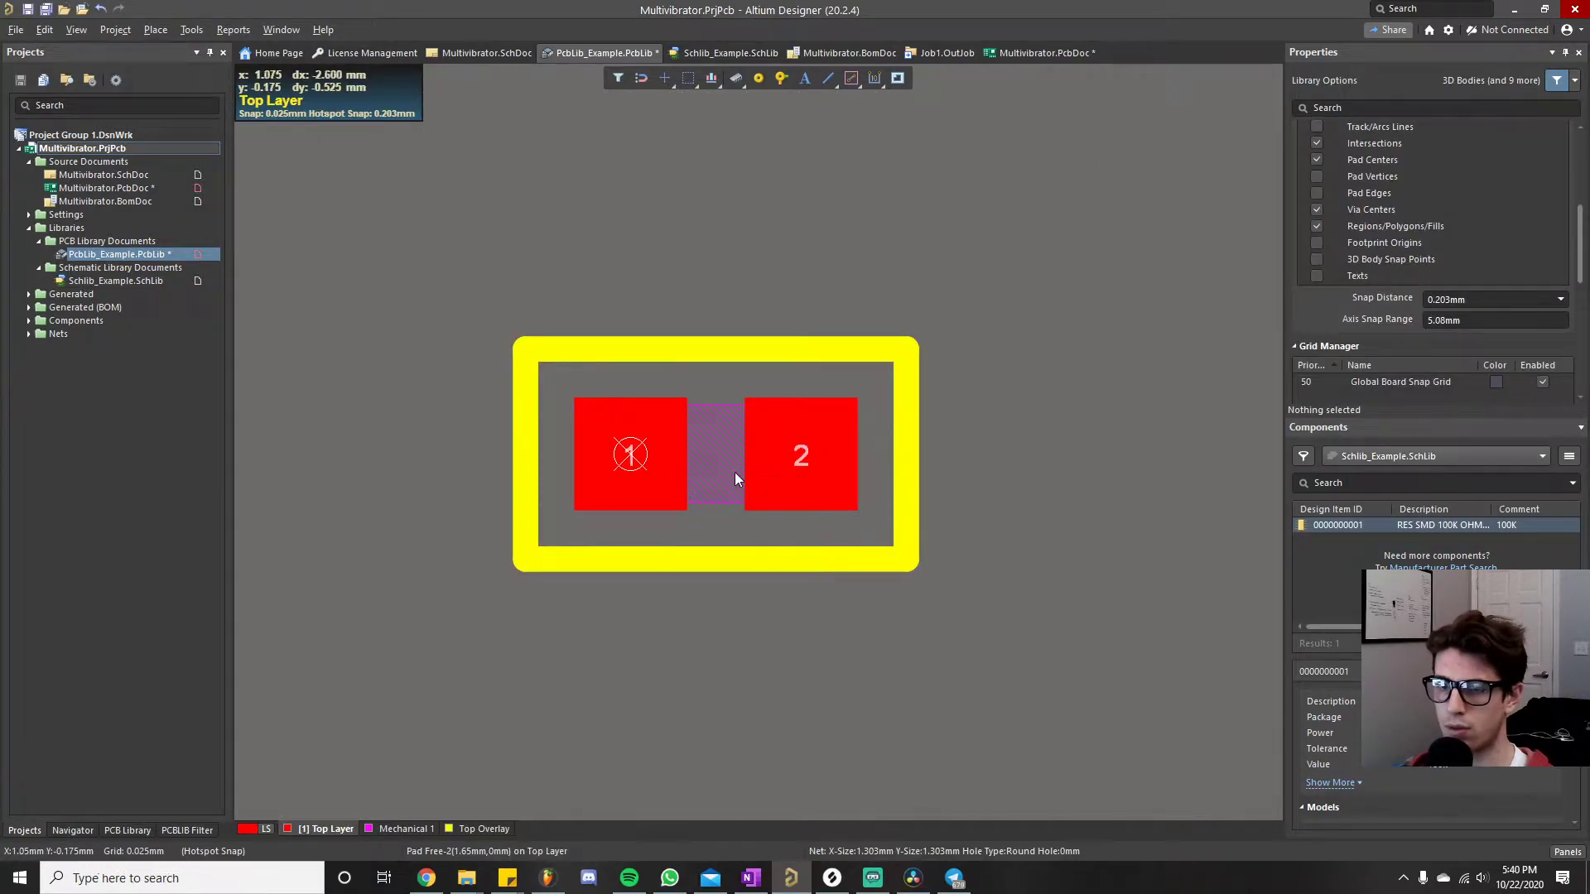
- Show the Top Solder and Top Paste layers on the resistor footprint as well, and make Top Solder the active layer
click(249, 830)
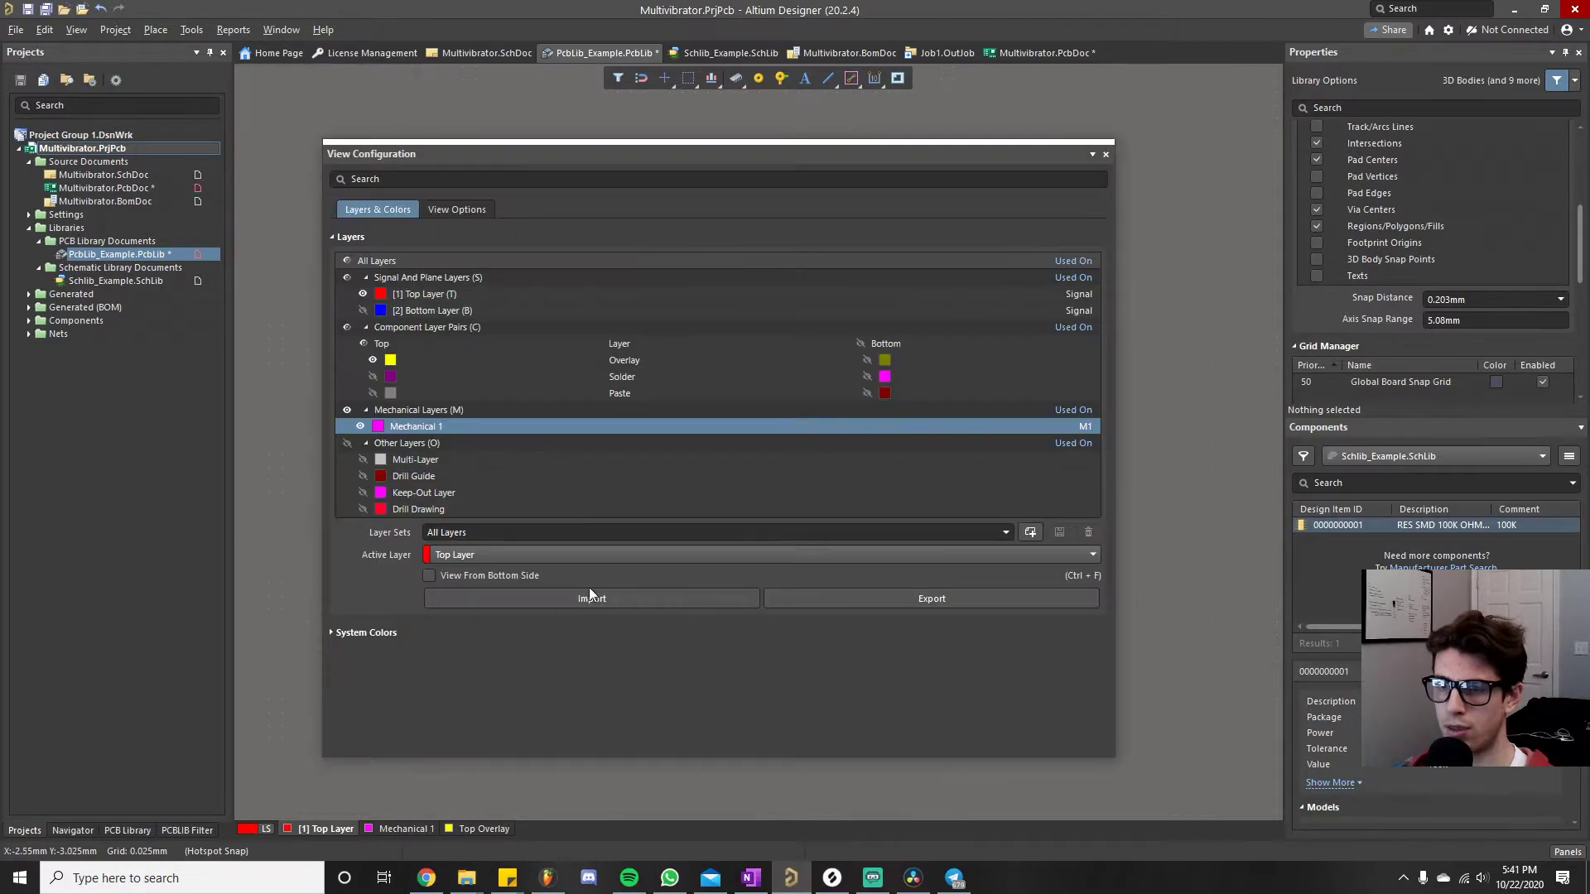
click(371, 376)
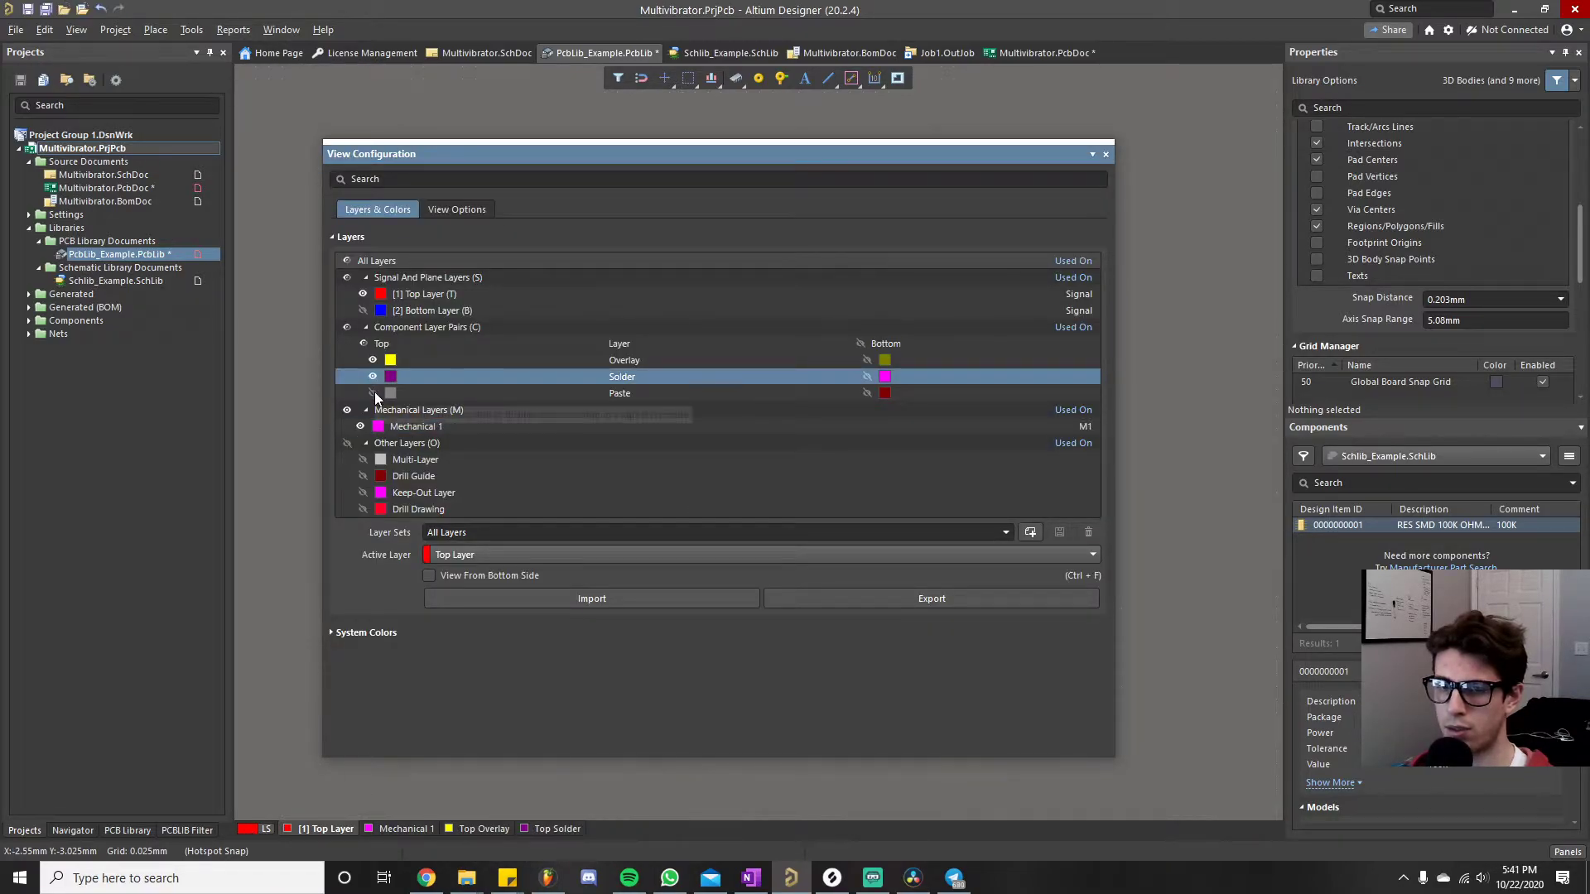
click(374, 391)
click(1106, 155)
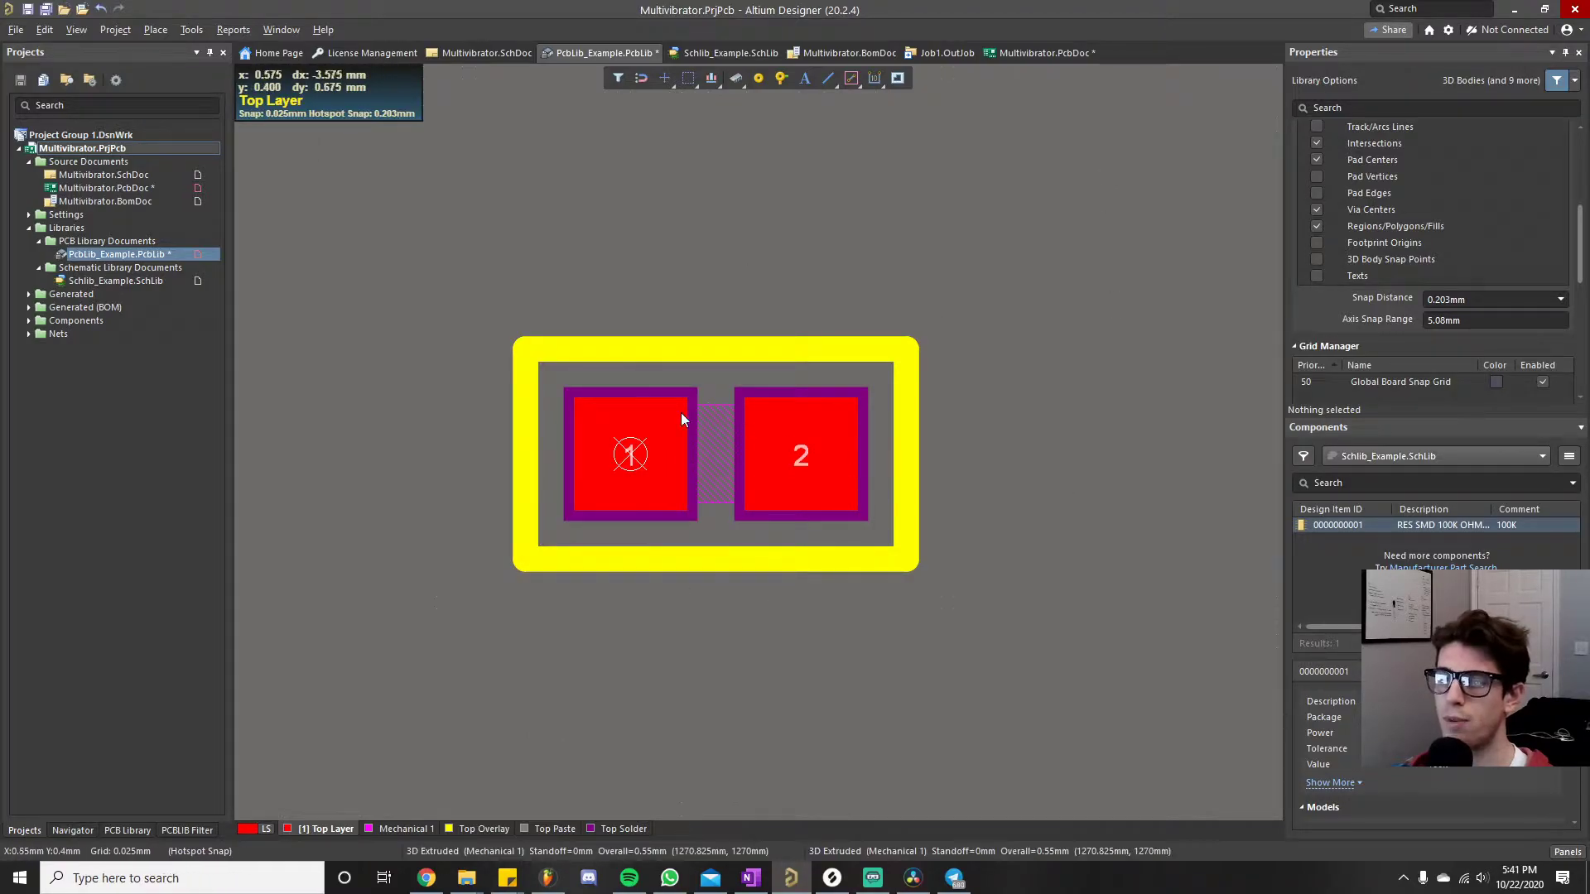
click(599, 828)
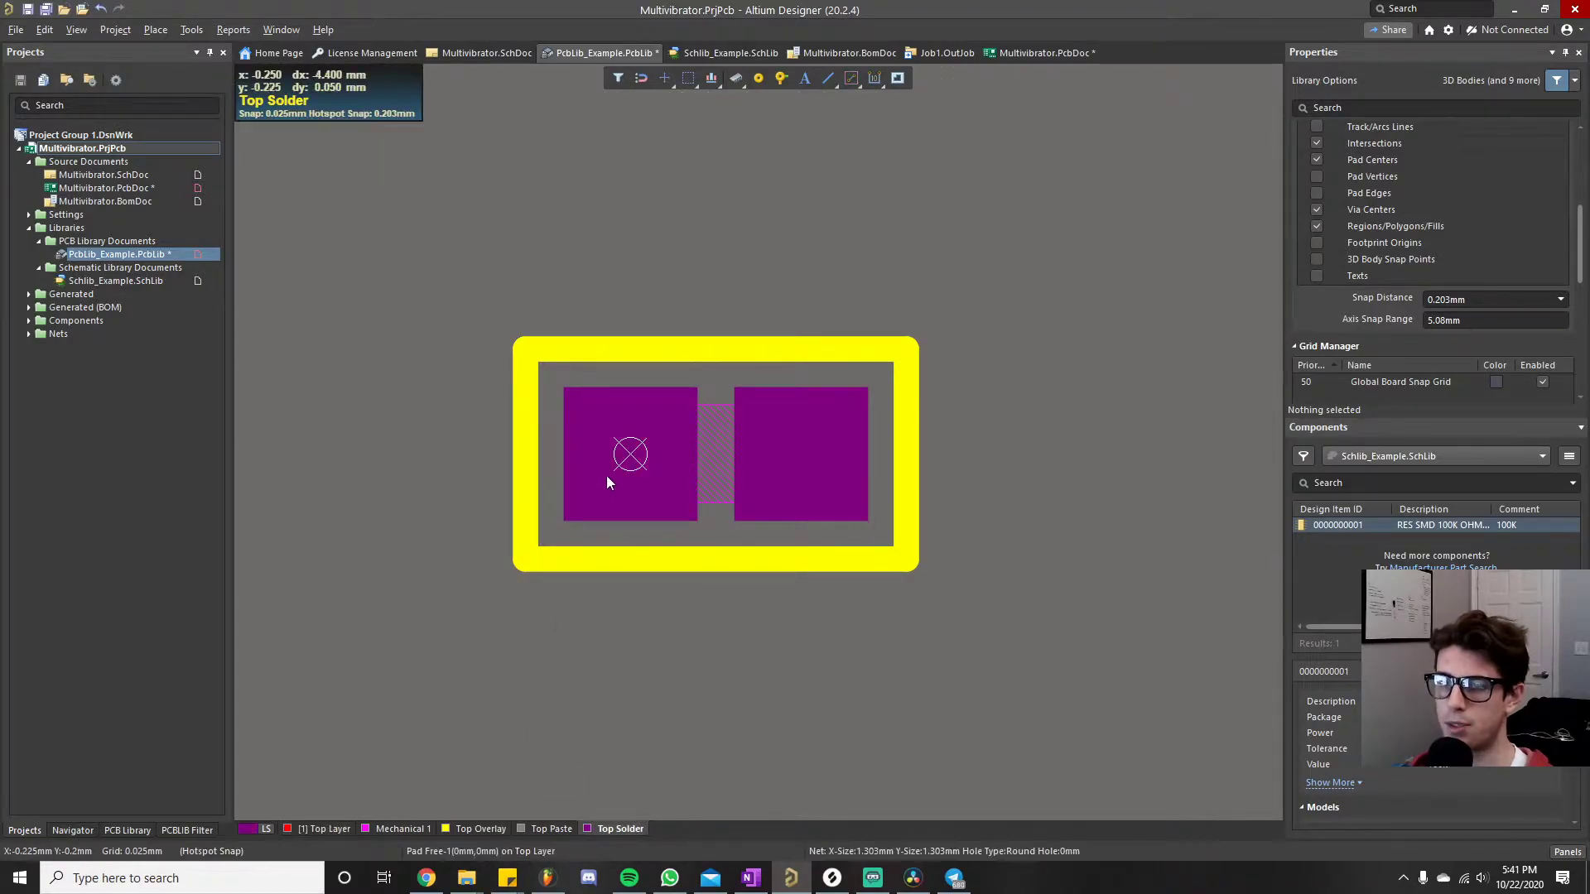
- Close the Components panel, collapse pad 1's general and Pad Stack properties, and review its paste and solder mask expansion settings
click(638, 416)
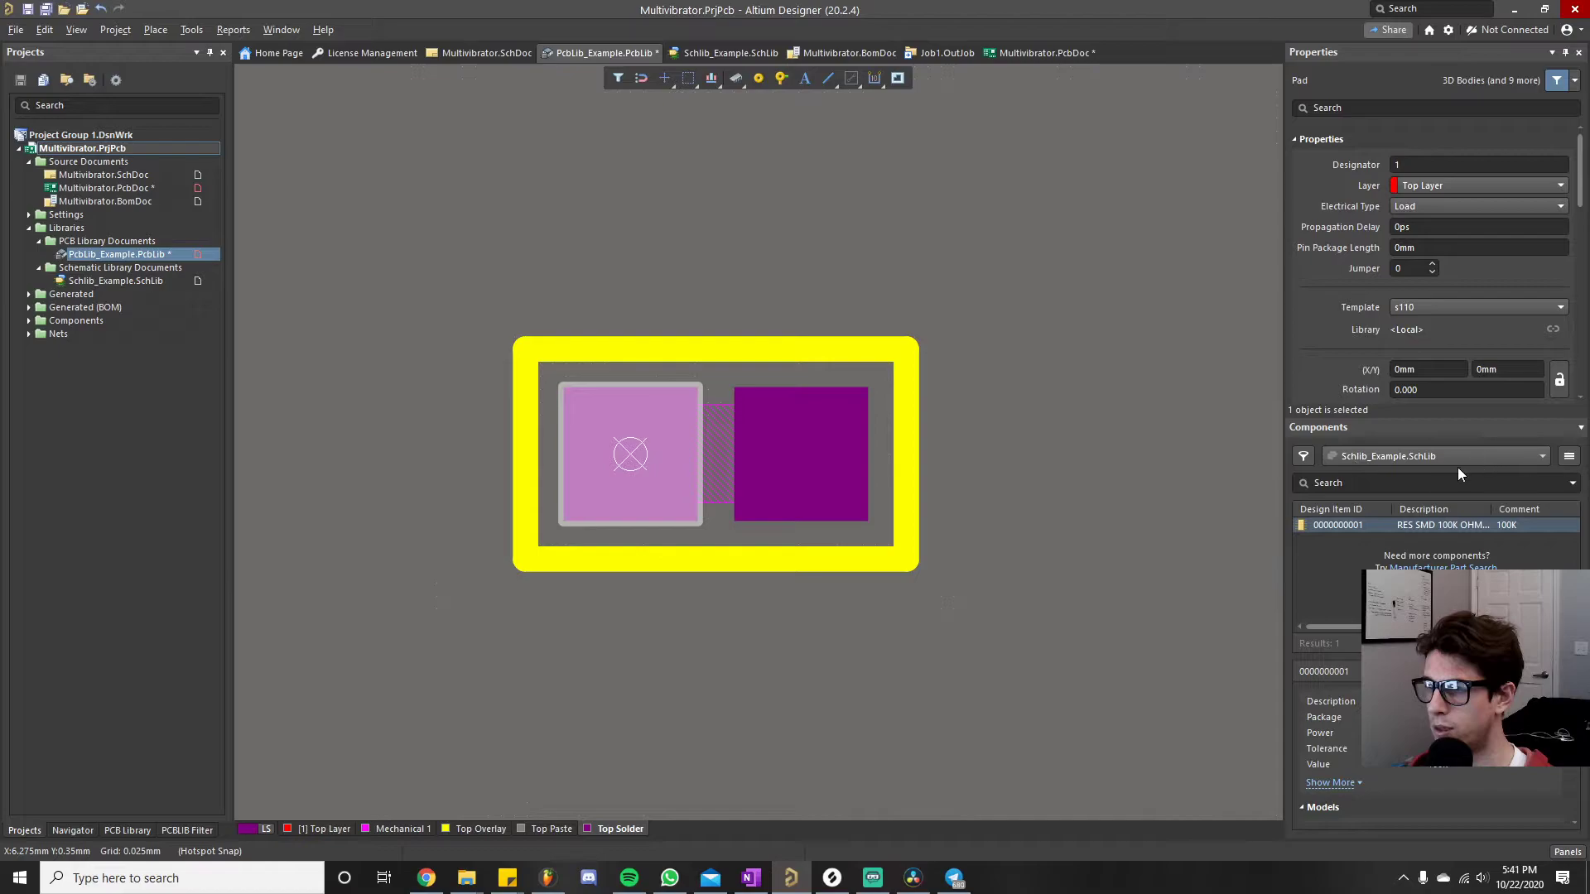
click(1567, 852)
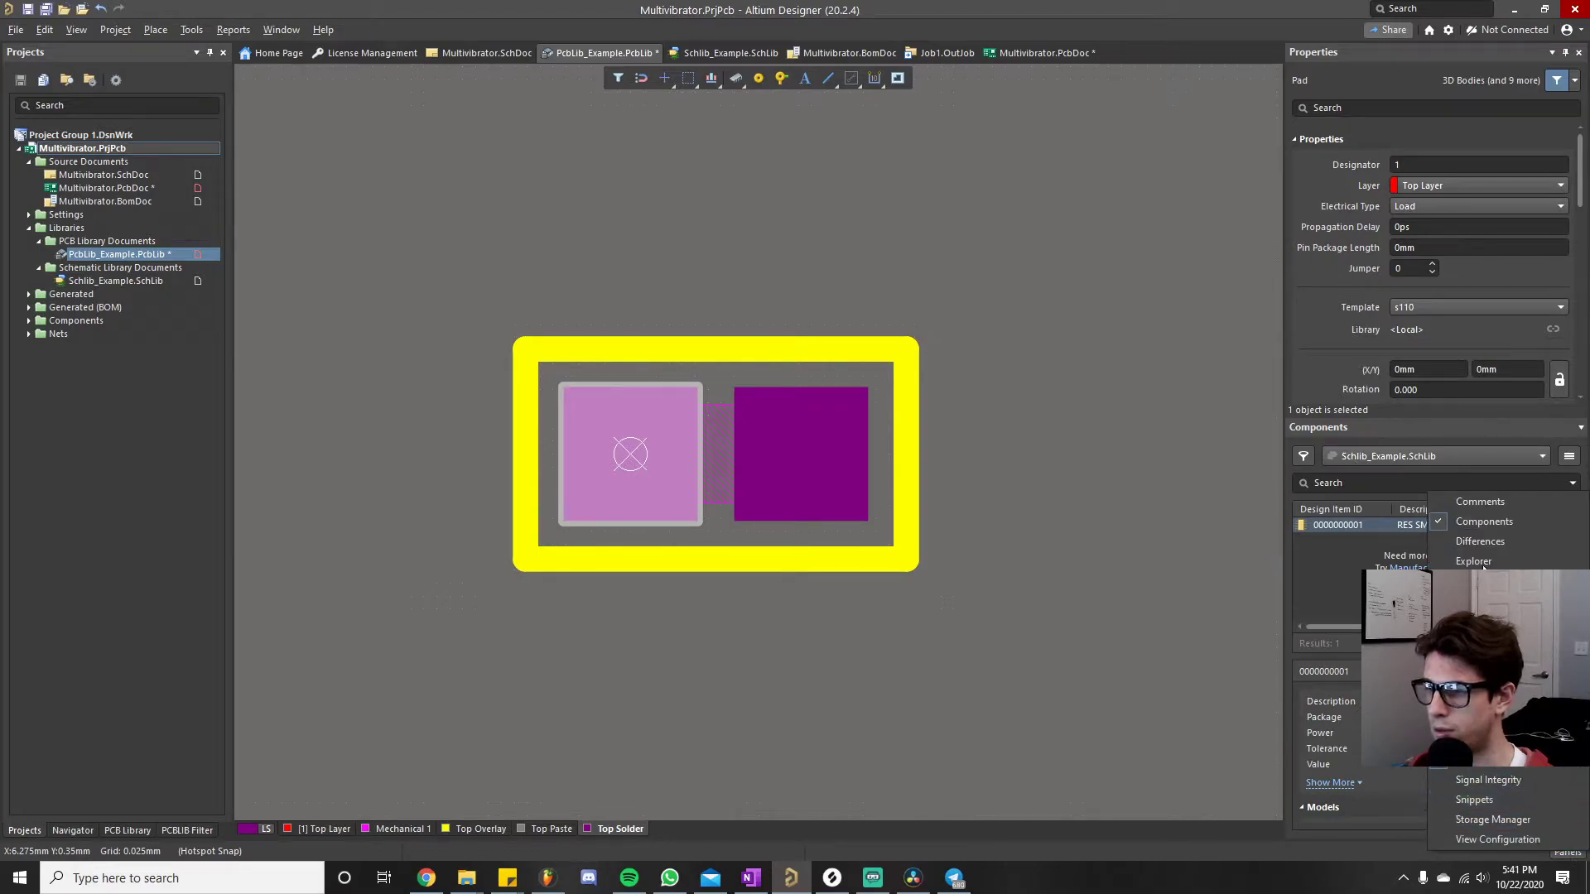
click(1484, 522)
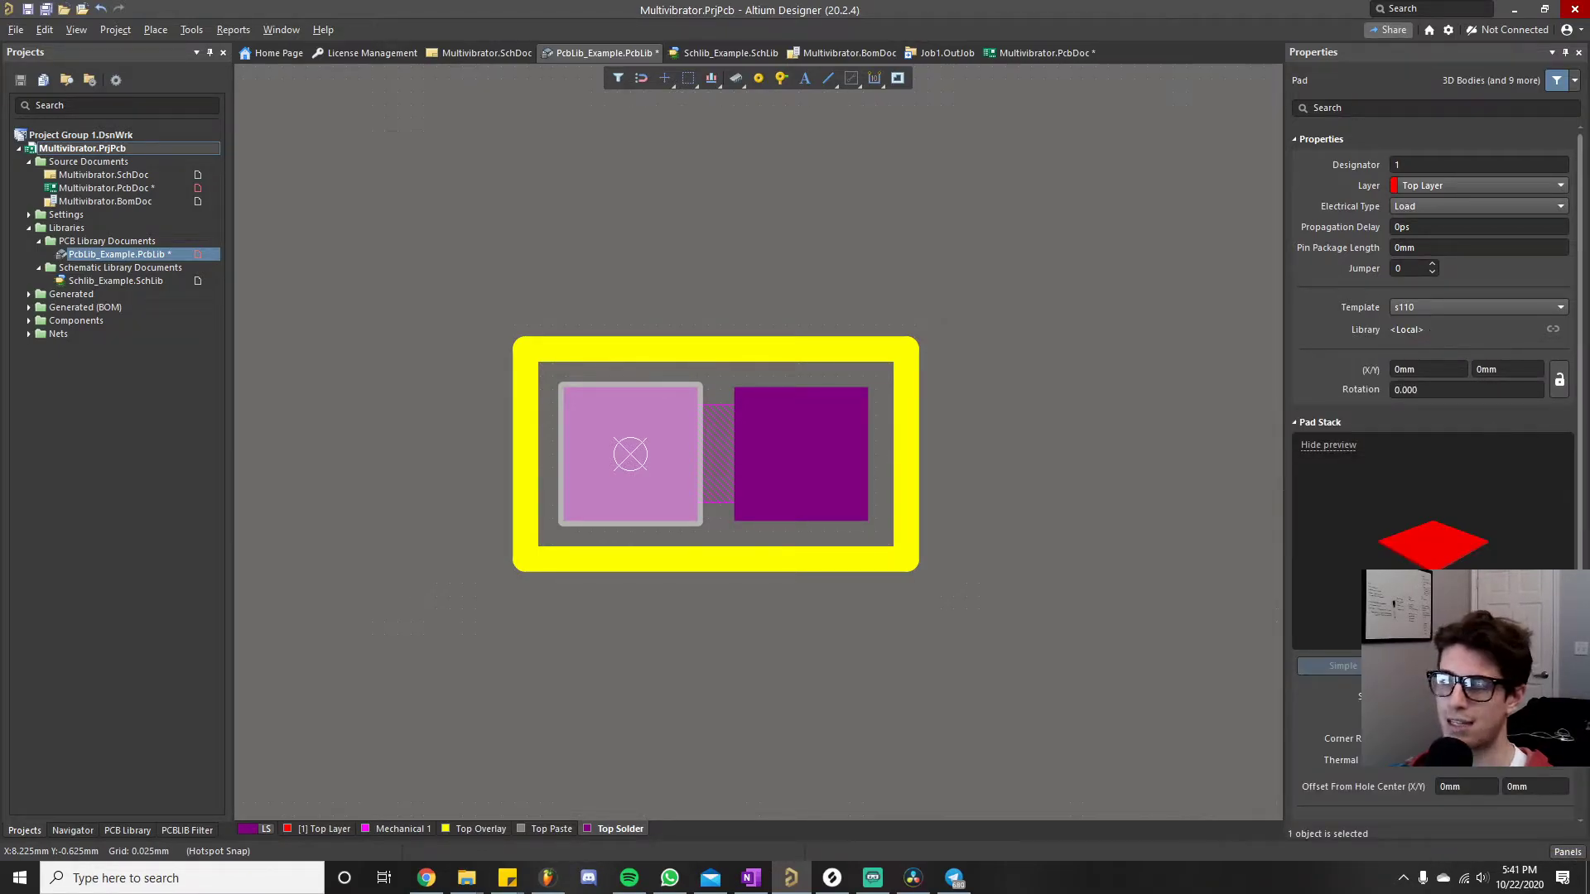
scroll(1379, 492, down, 2)
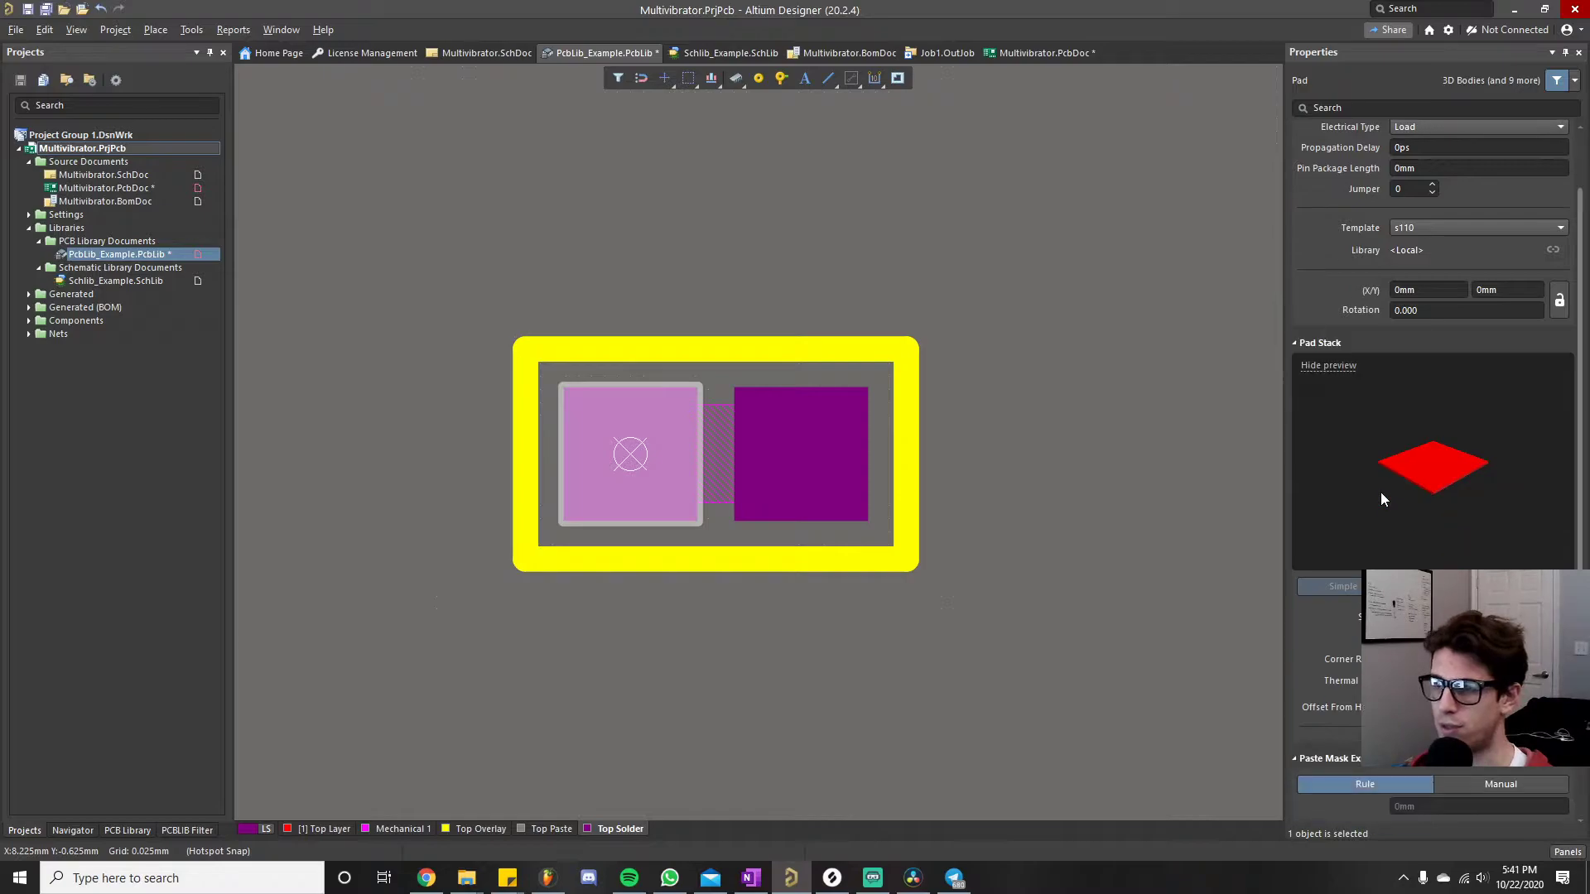
click(1297, 342)
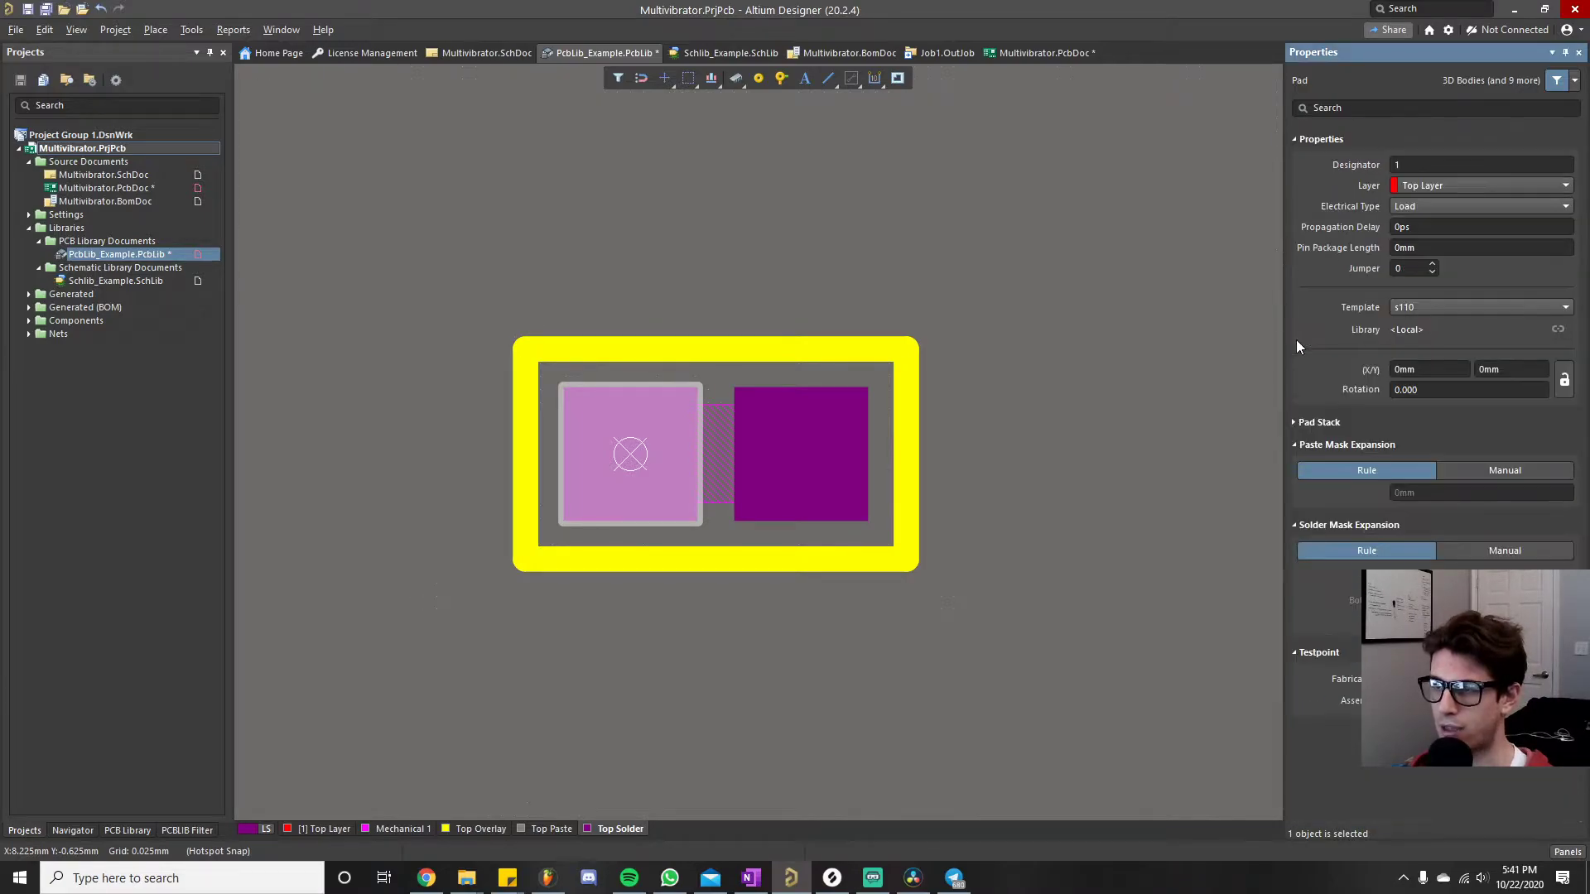
click(1293, 139)
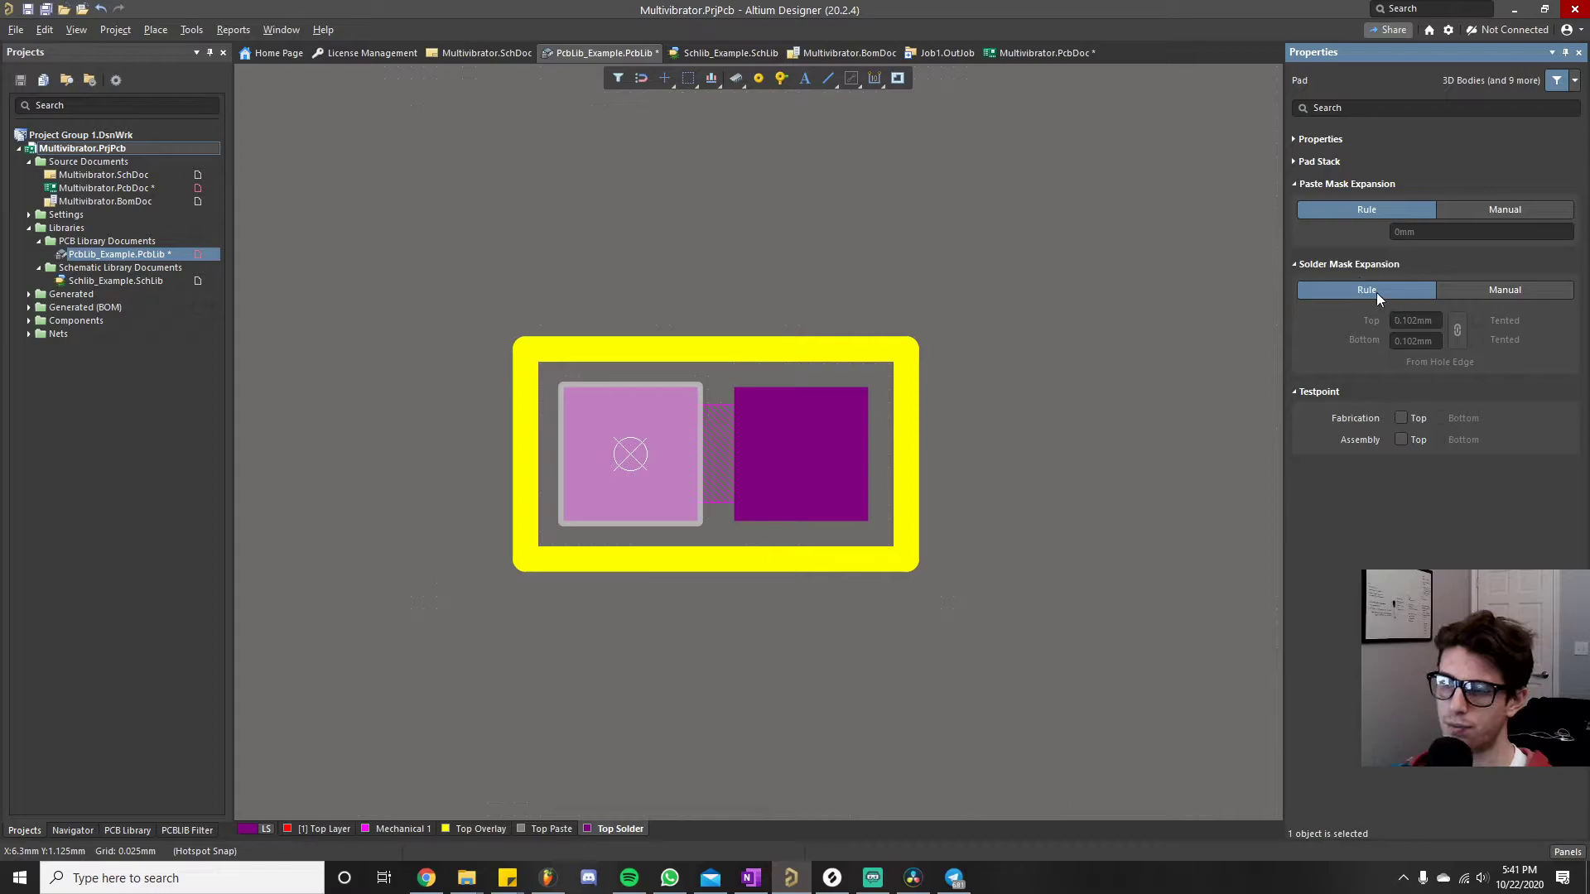
click(1126, 485)
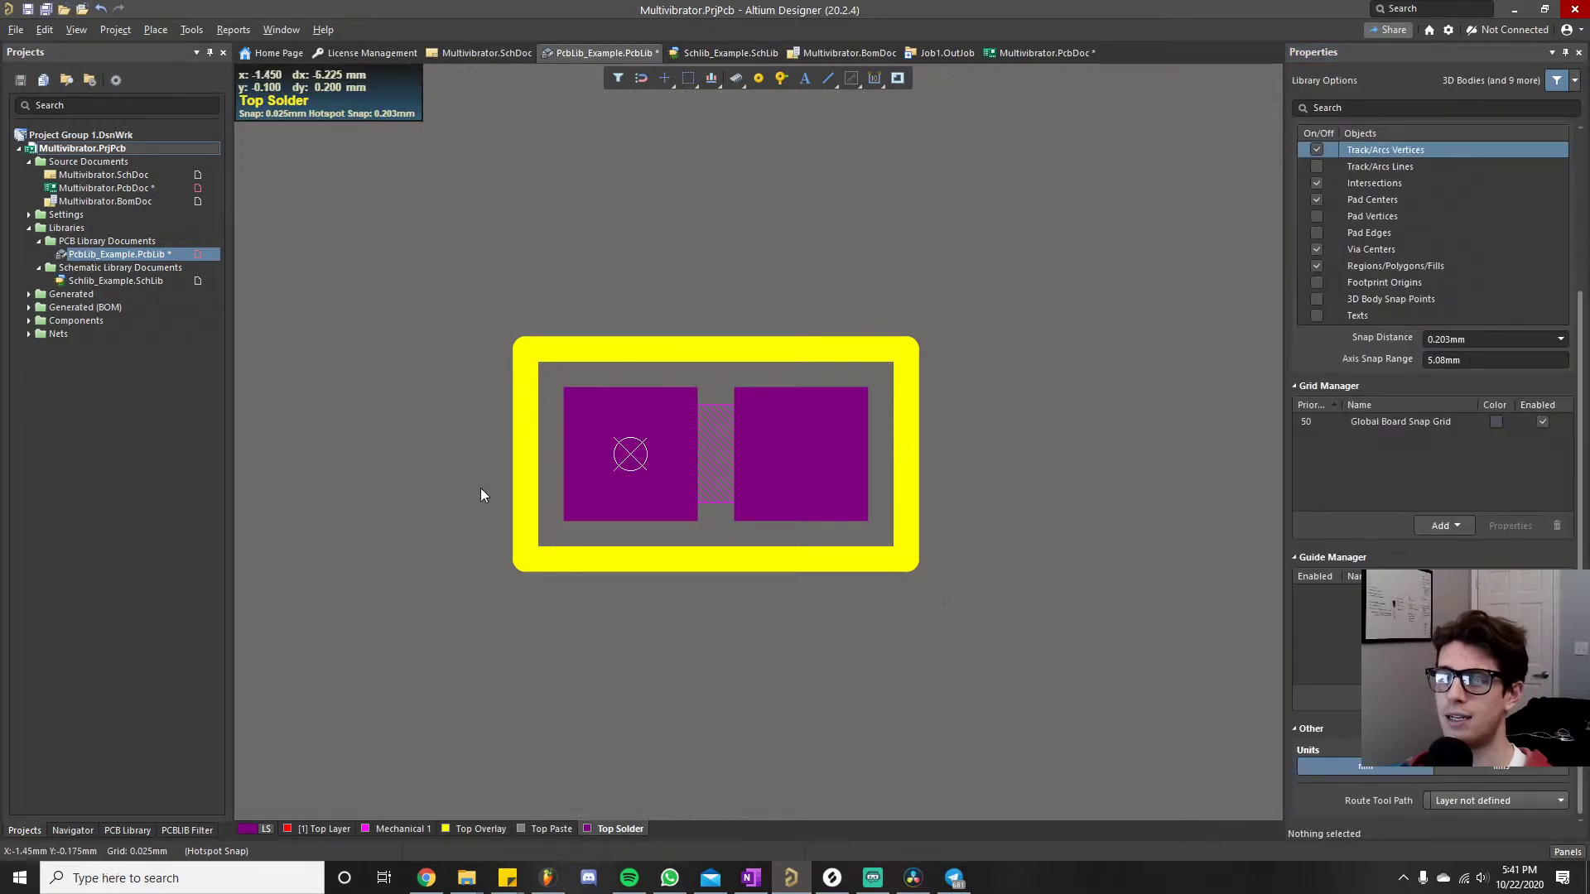
- Set pad 1's solder mask expansion to Manual with a Top value of 0.25 mm, and make Top Layer active
click(648, 459)
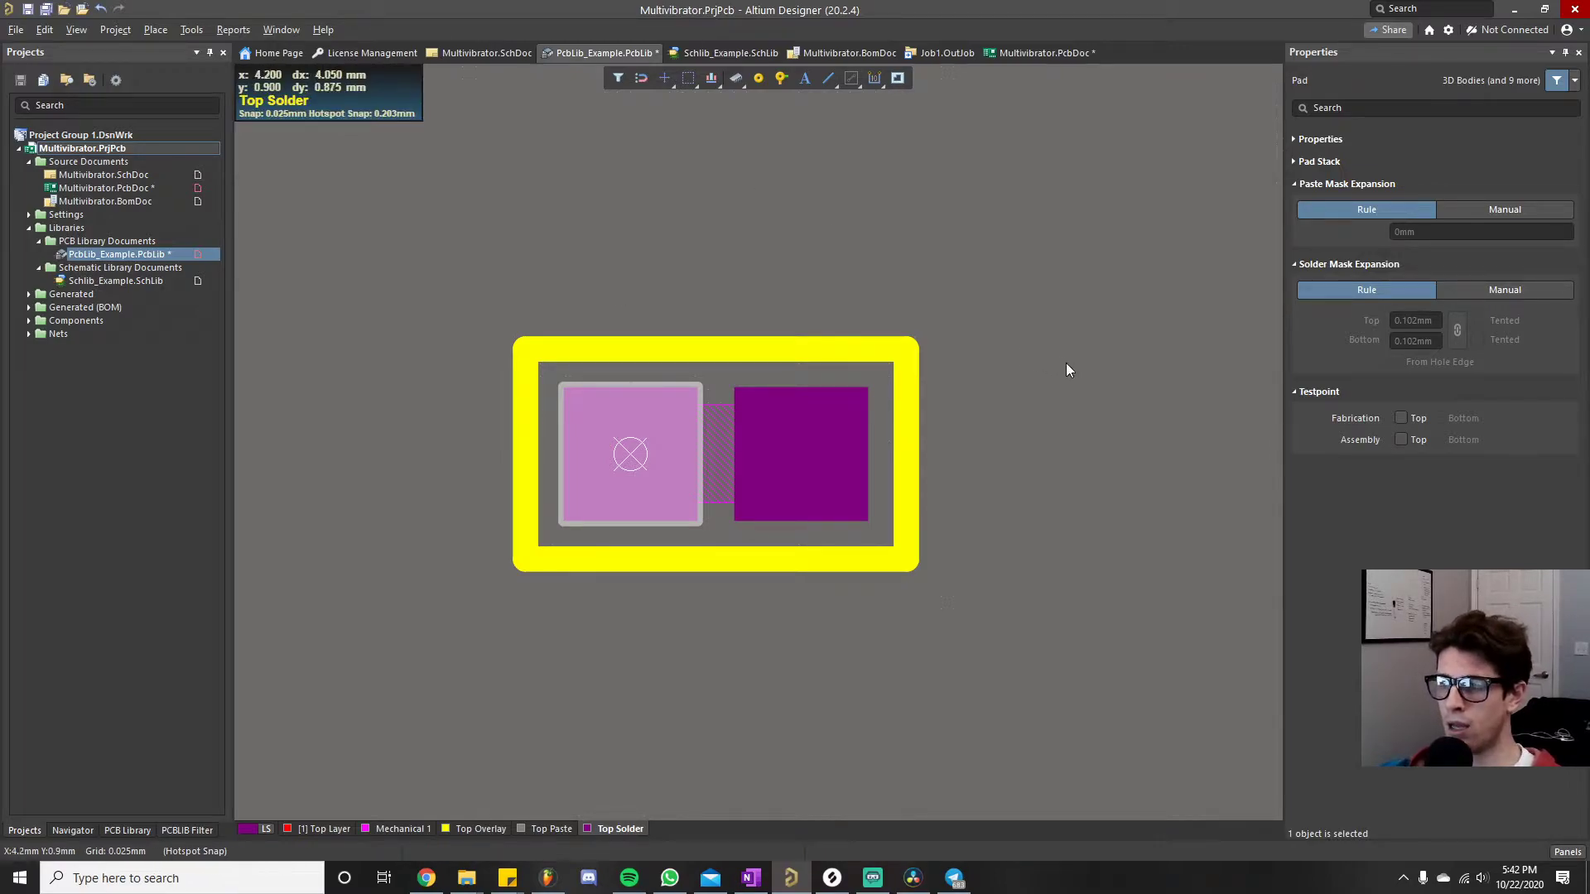
click(1505, 290)
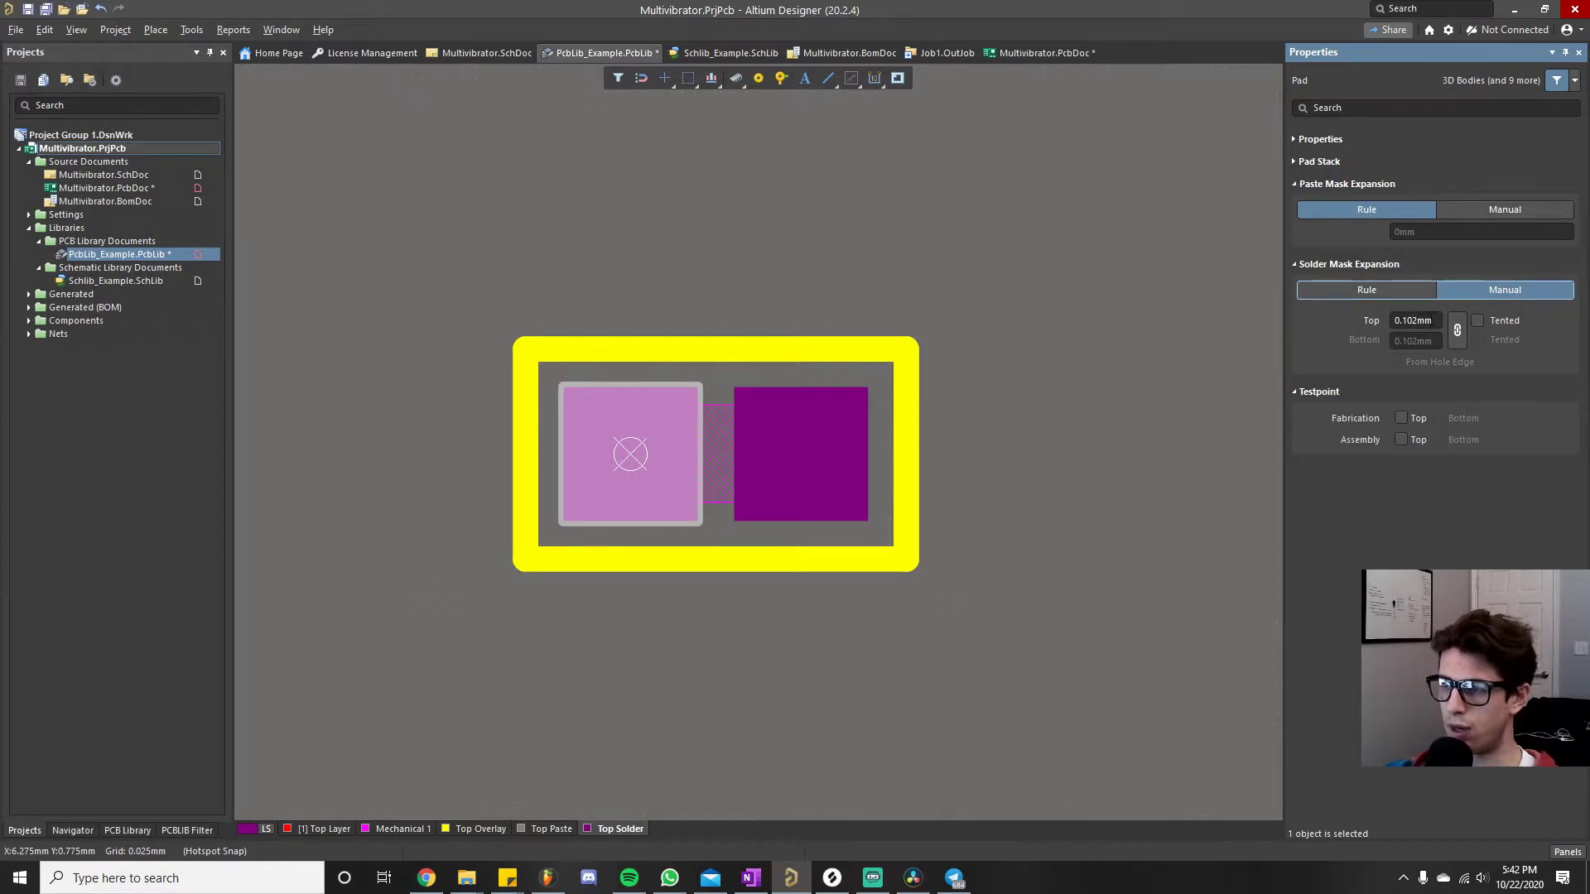
click(1432, 319)
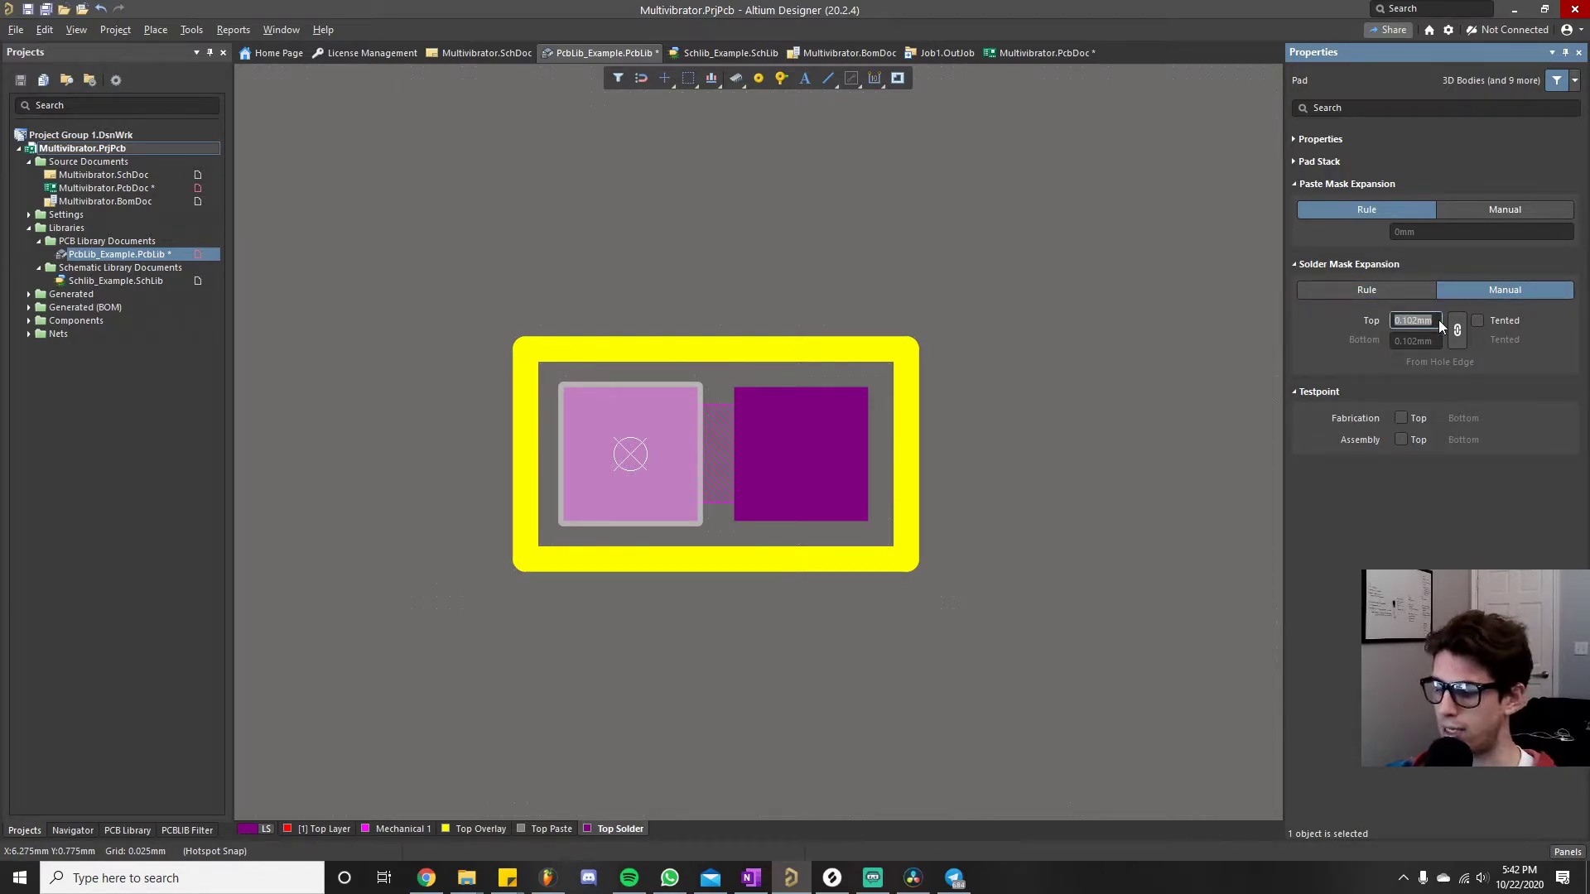
text(.25)
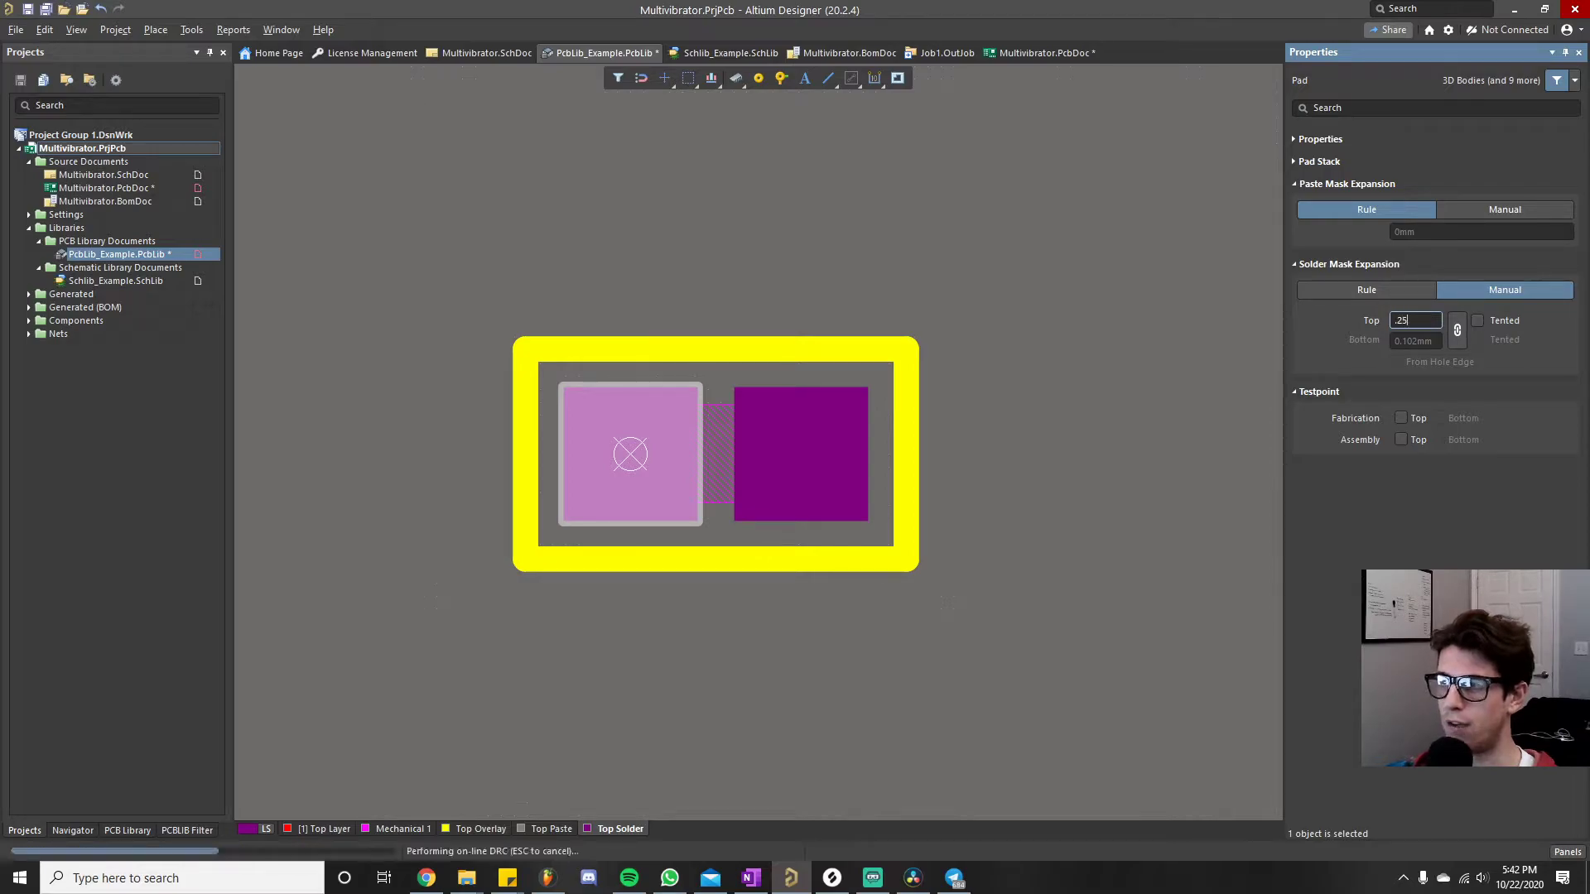
key(Return)
click(866, 233)
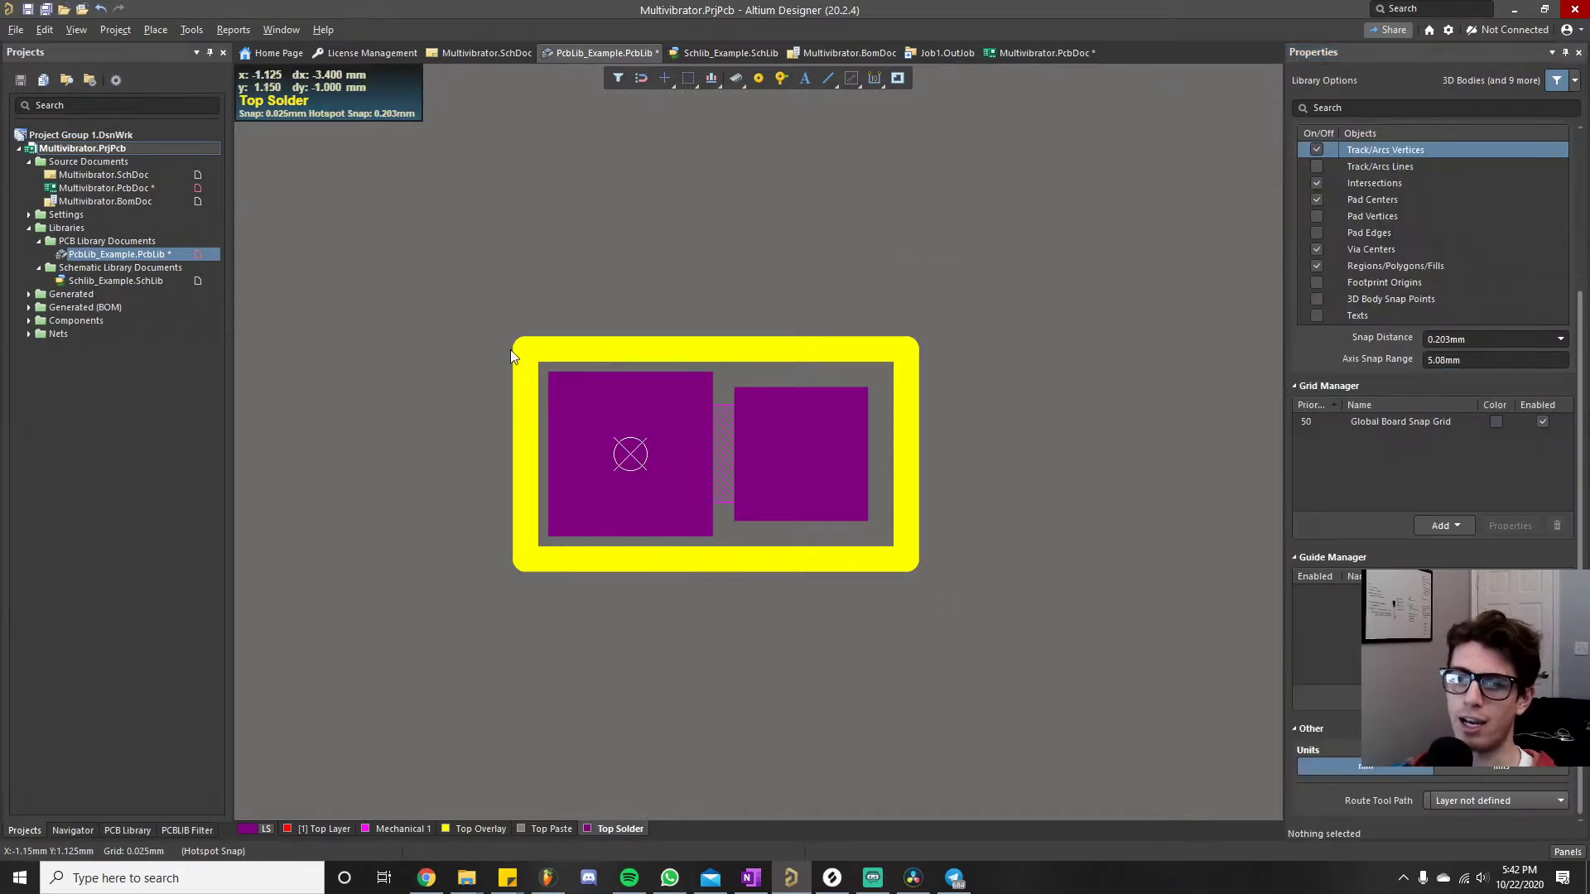
click(316, 832)
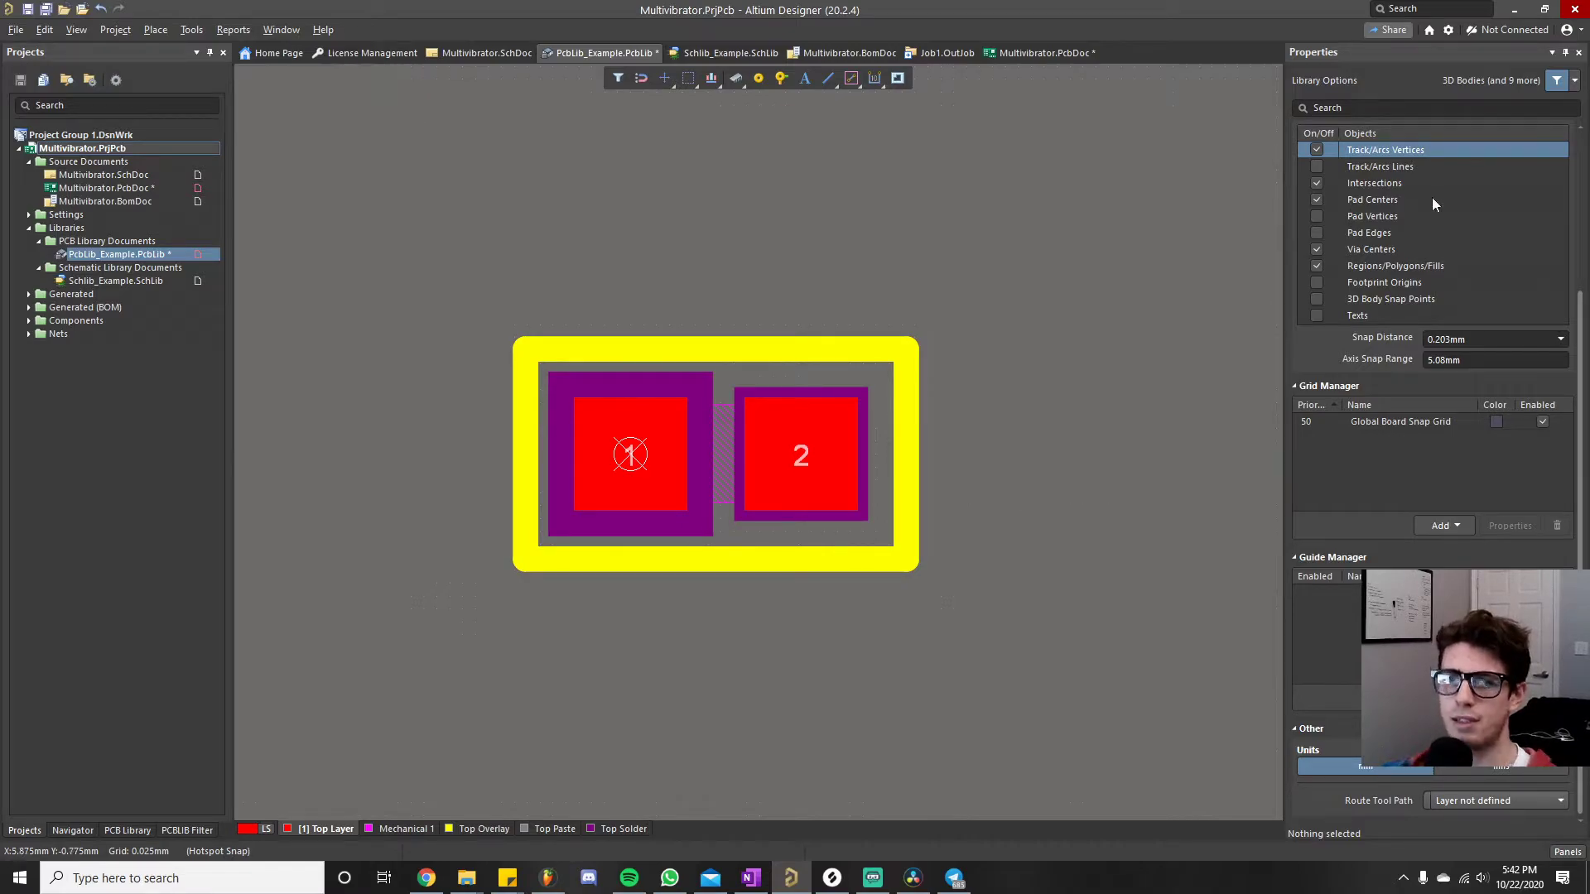
- Save the PcbLib_Example PCB library and the Multivibrator board document
right_click(151, 254)
click(199, 327)
right_click(127, 185)
click(168, 261)
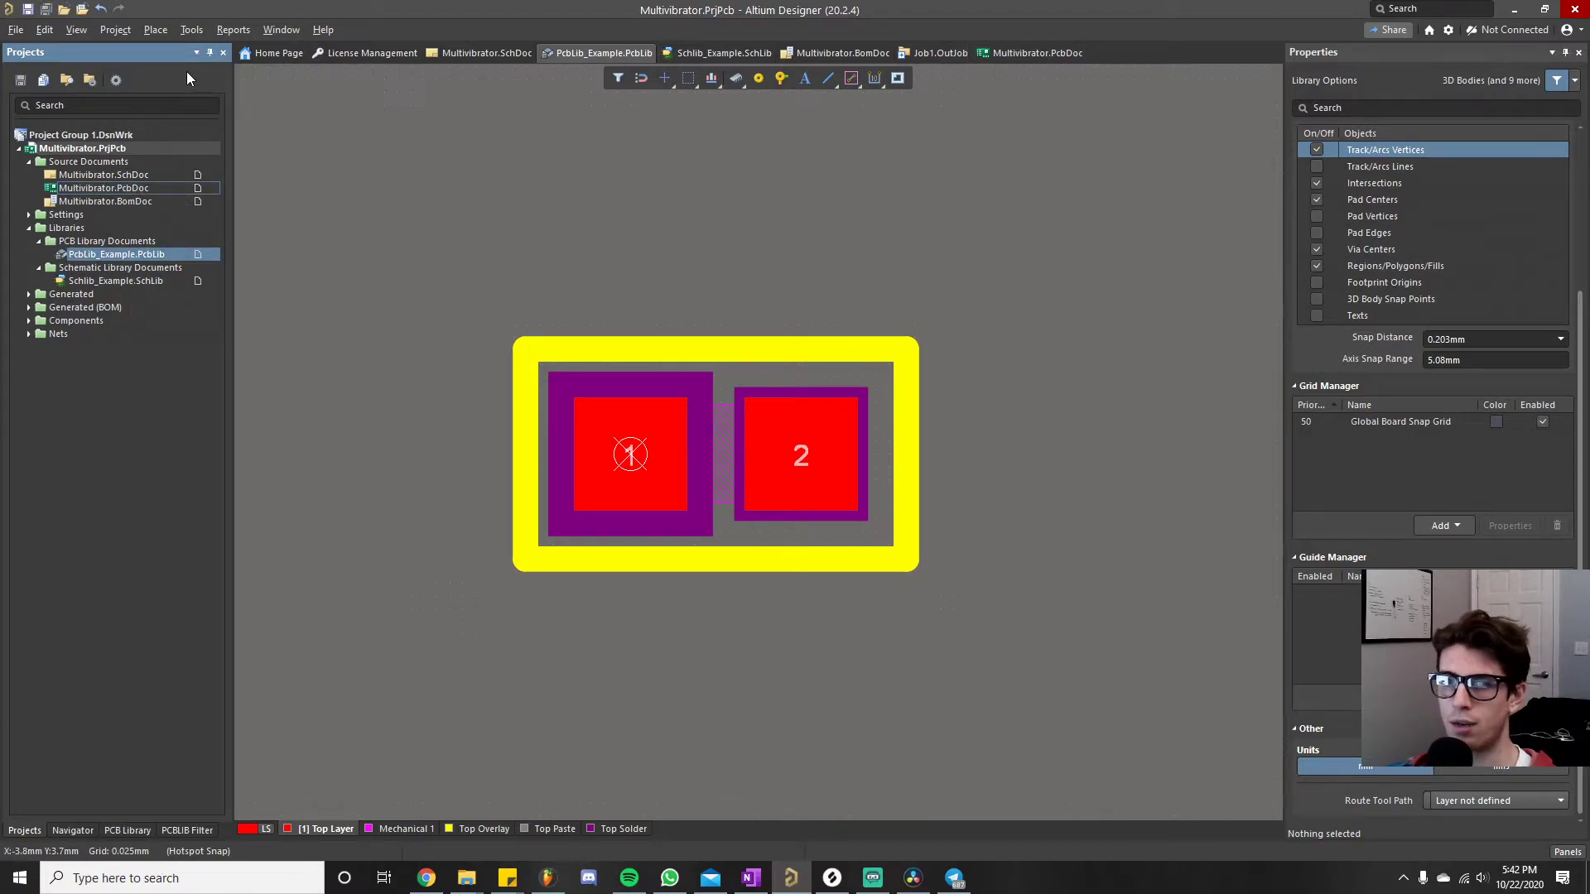
- Update the Multivibrator PCB from its schematic, executing the change order with the Multivibrator room addition excluded
click(470, 53)
click(201, 31)
click(213, 53)
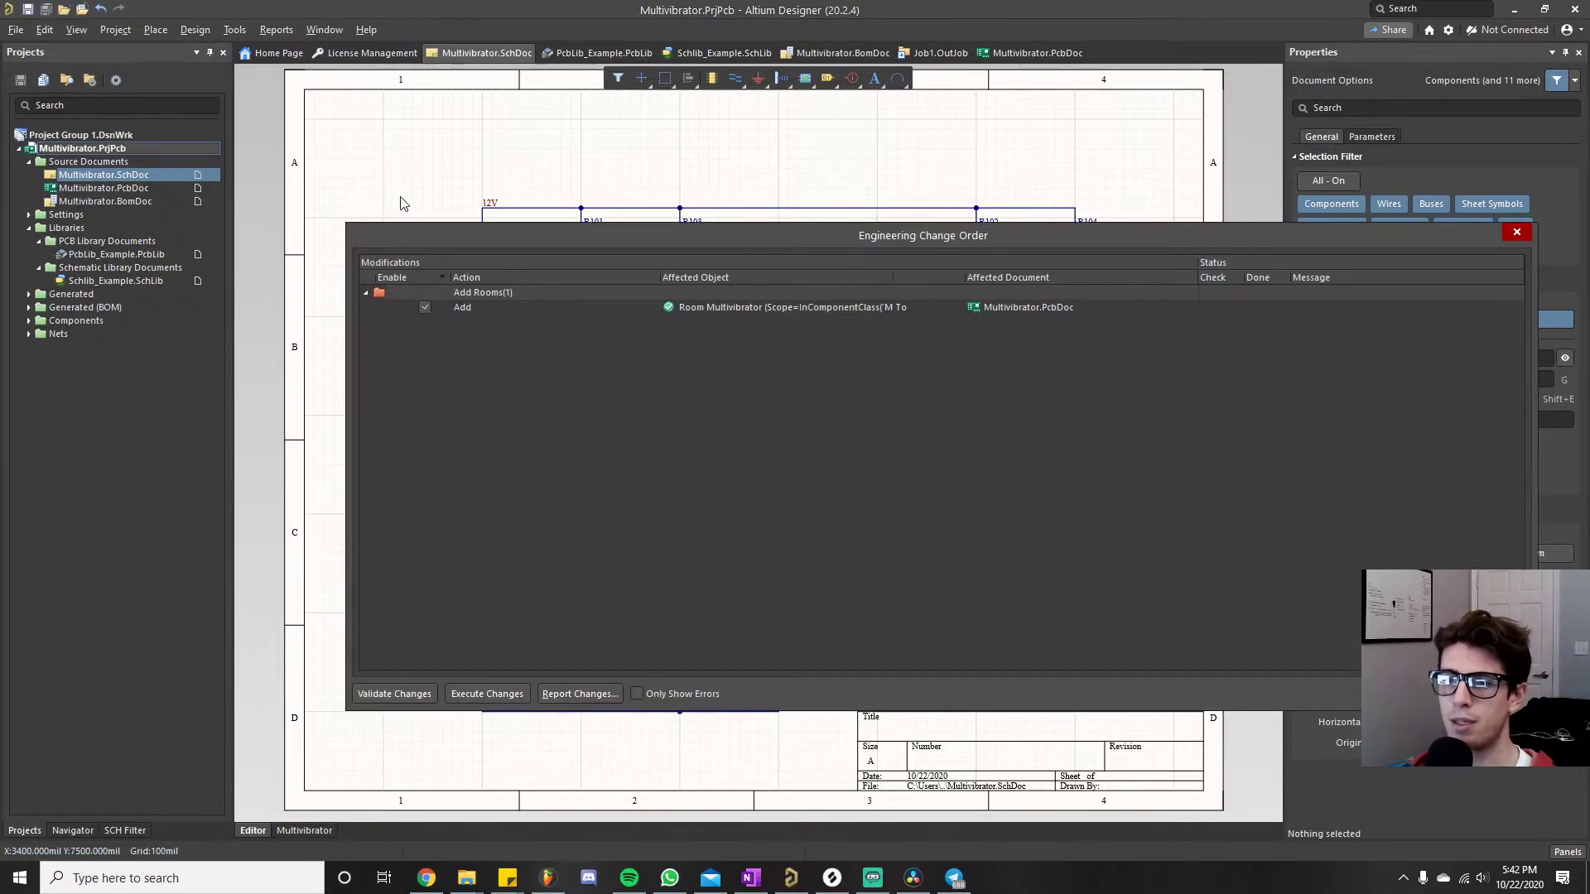
click(424, 307)
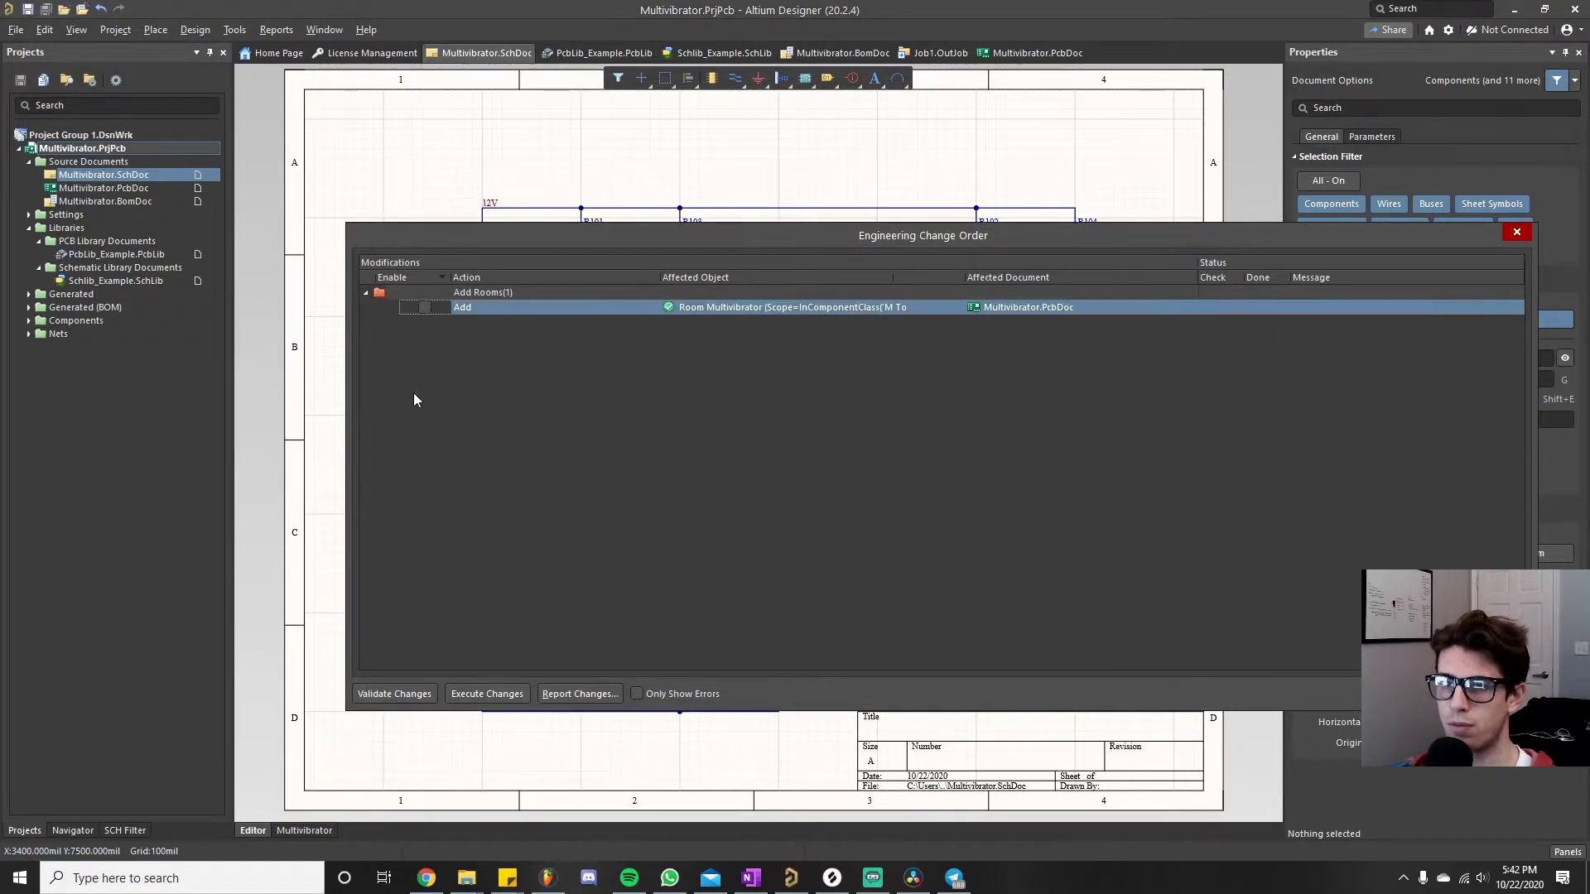
click(492, 694)
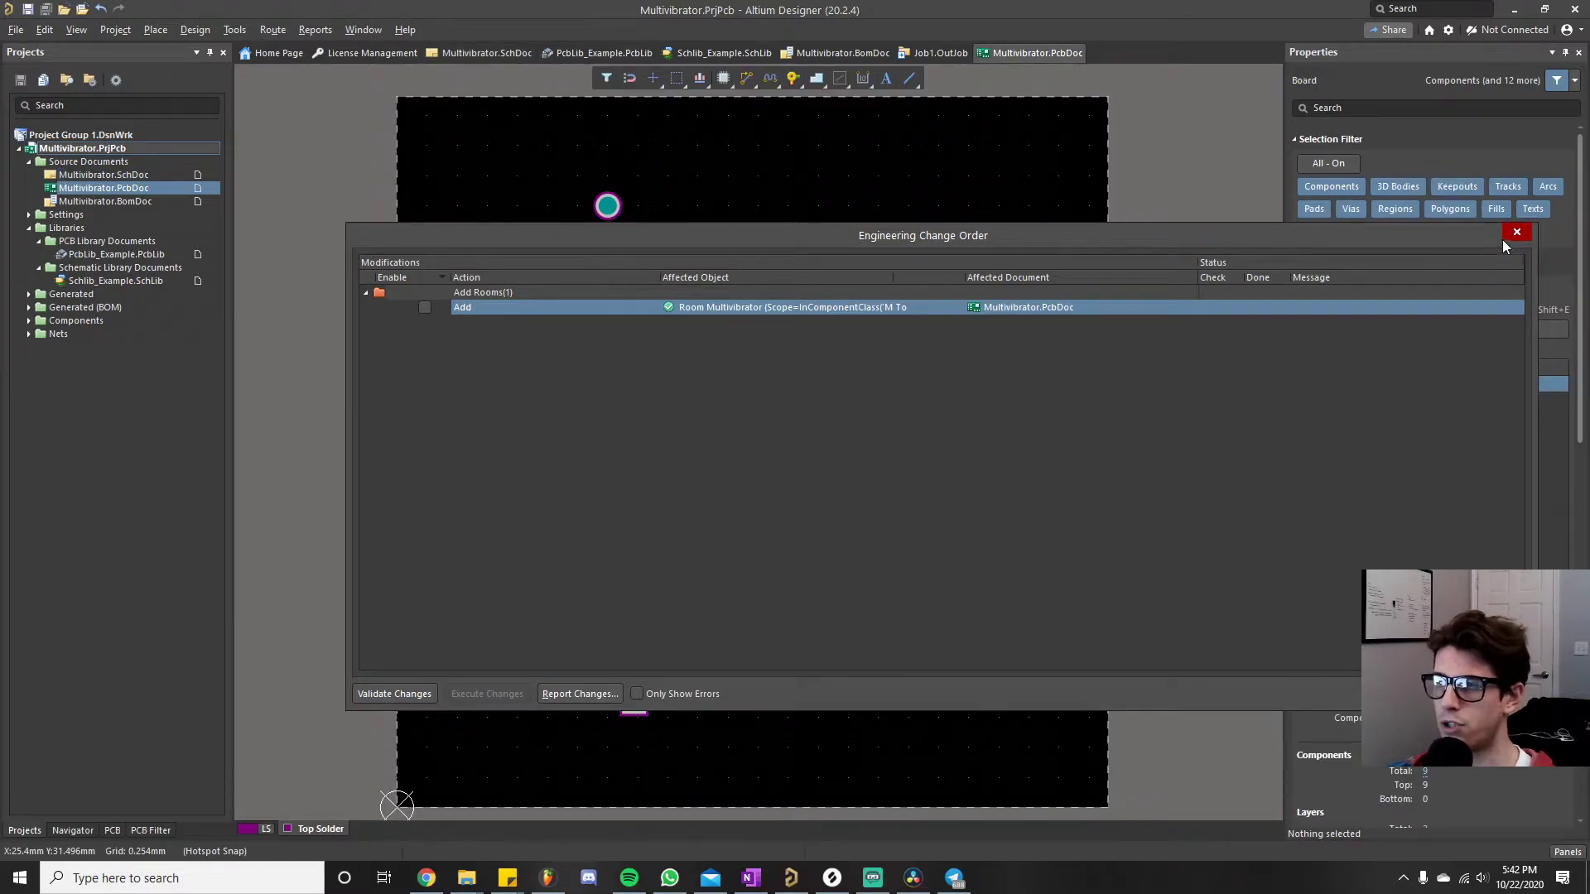
click(1515, 232)
- Inspect the board's Top Solder openings, and switch the Multivibrator board view to all used layers
ctrl+scroll(787, 432, up, 2)
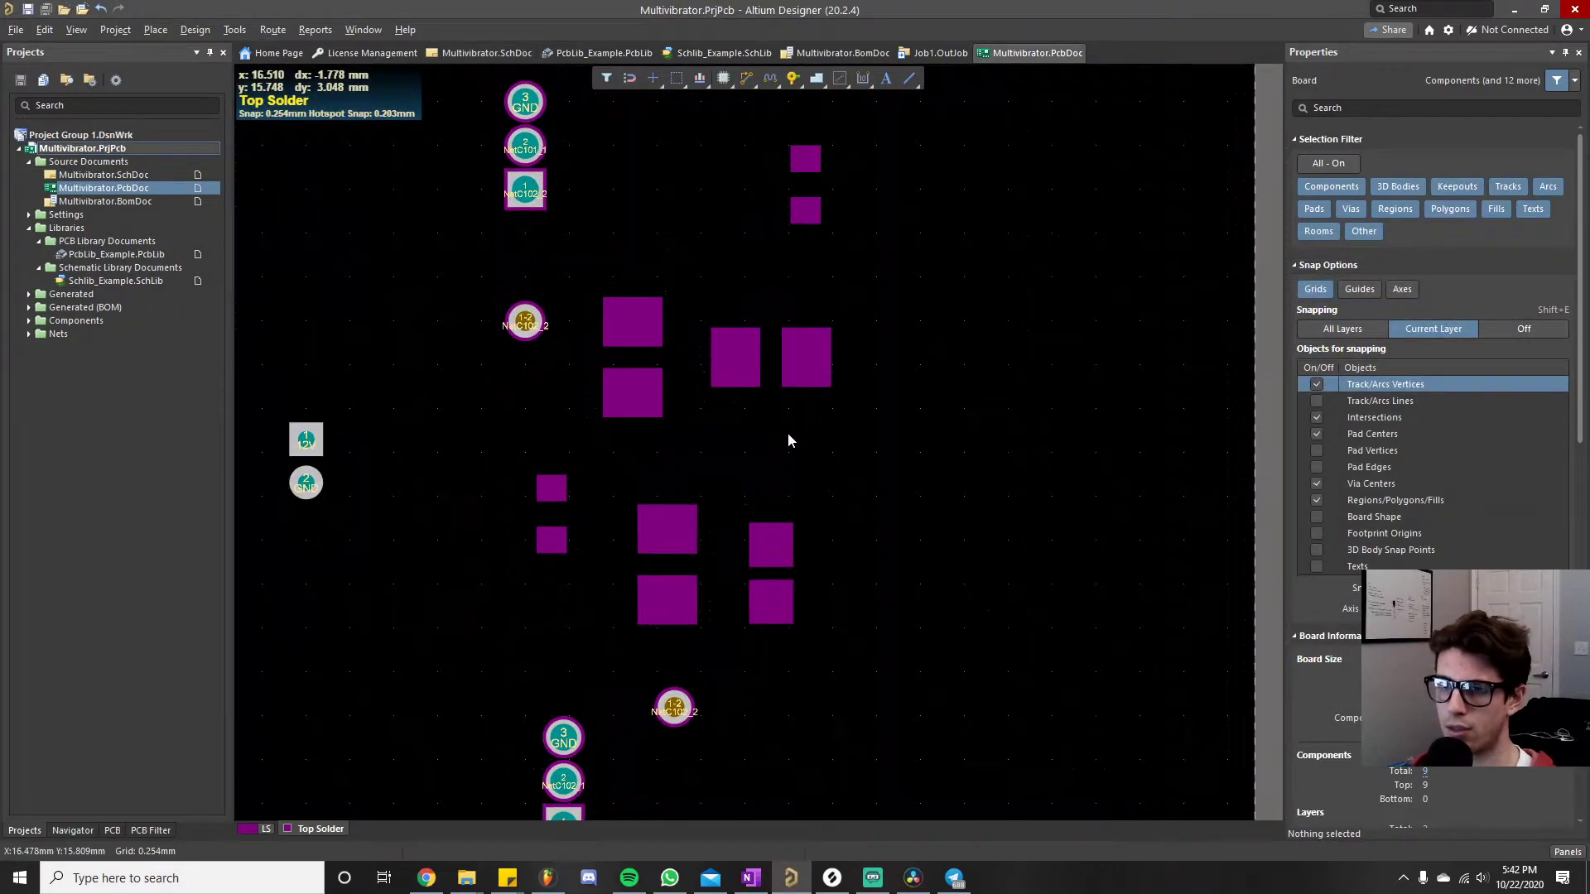
ctrl+scroll(788, 435, up, 2)
right_drag(788, 436, 943, 388)
ctrl+scroll(864, 379, down, 3)
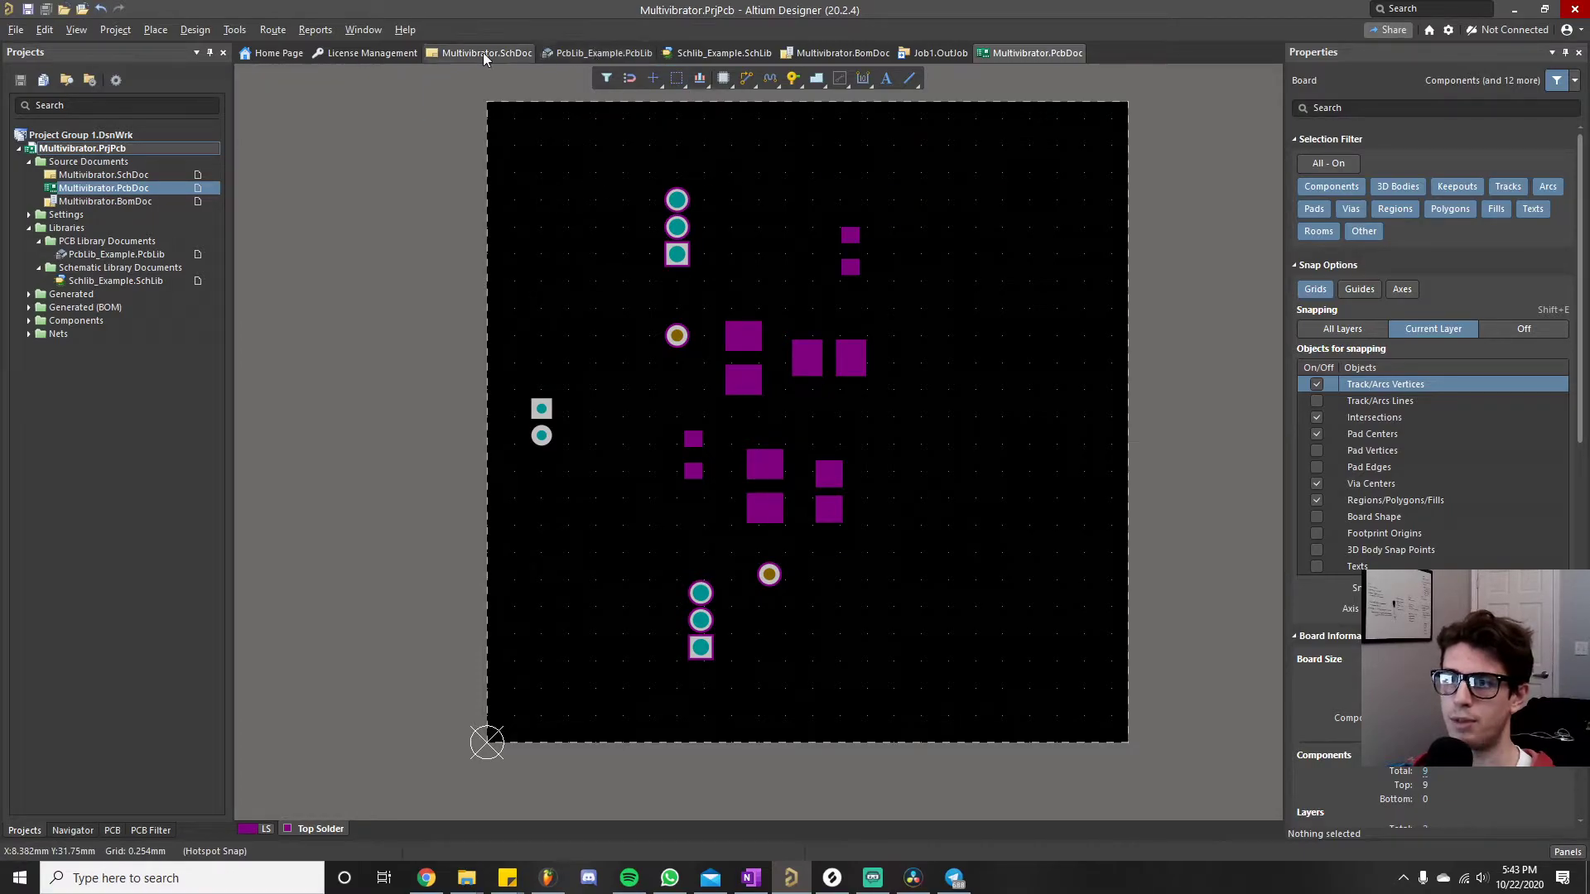
ctrl+scroll(832, 370, up, 1)
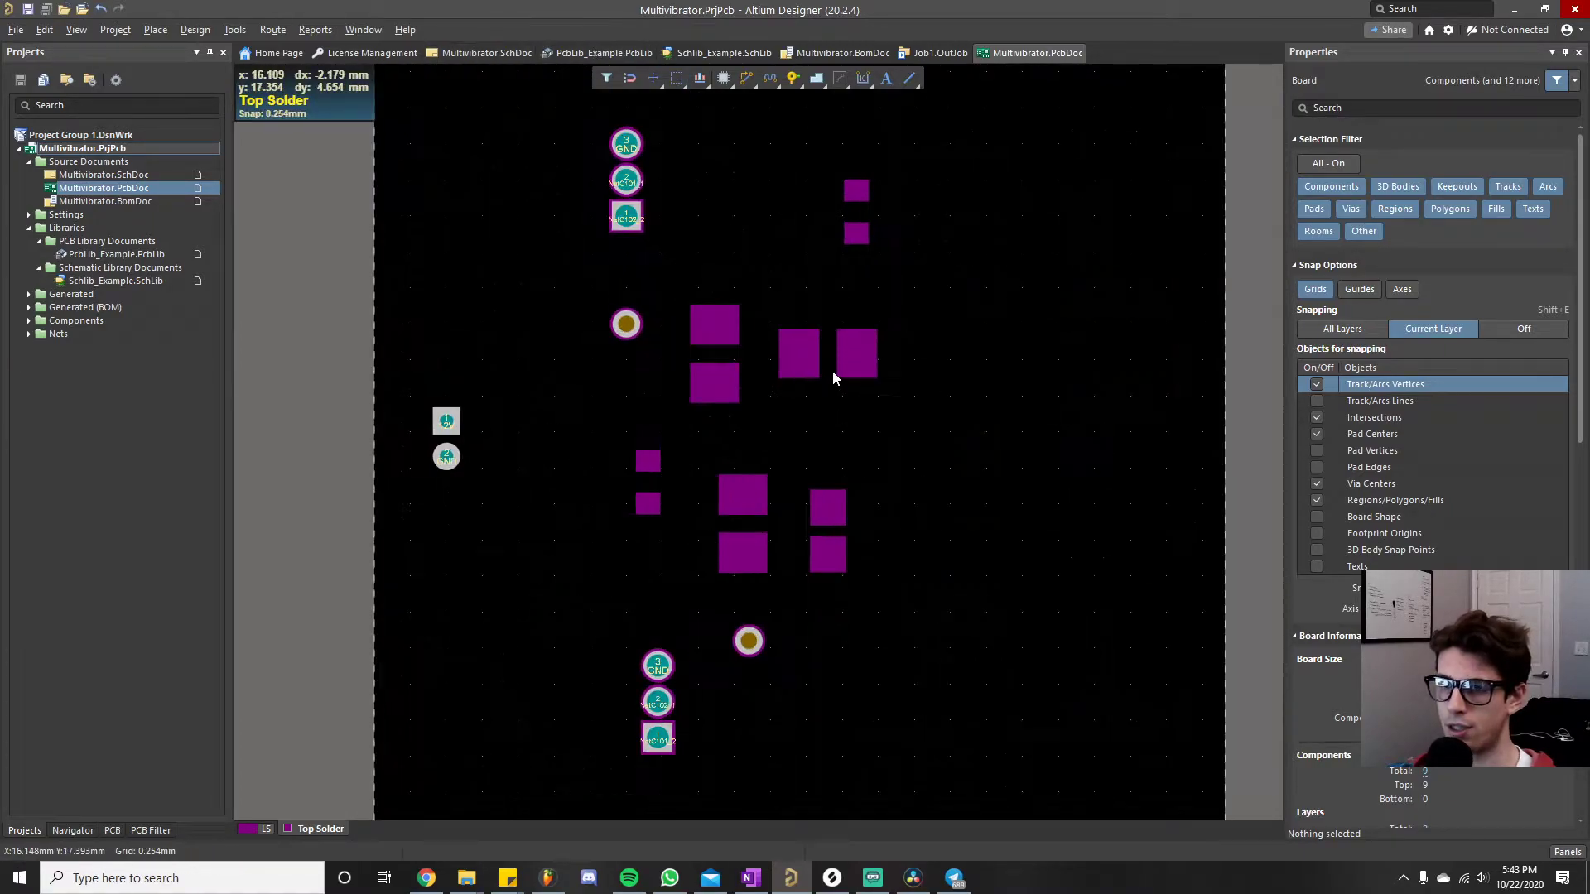
click(249, 828)
click(382, 295)
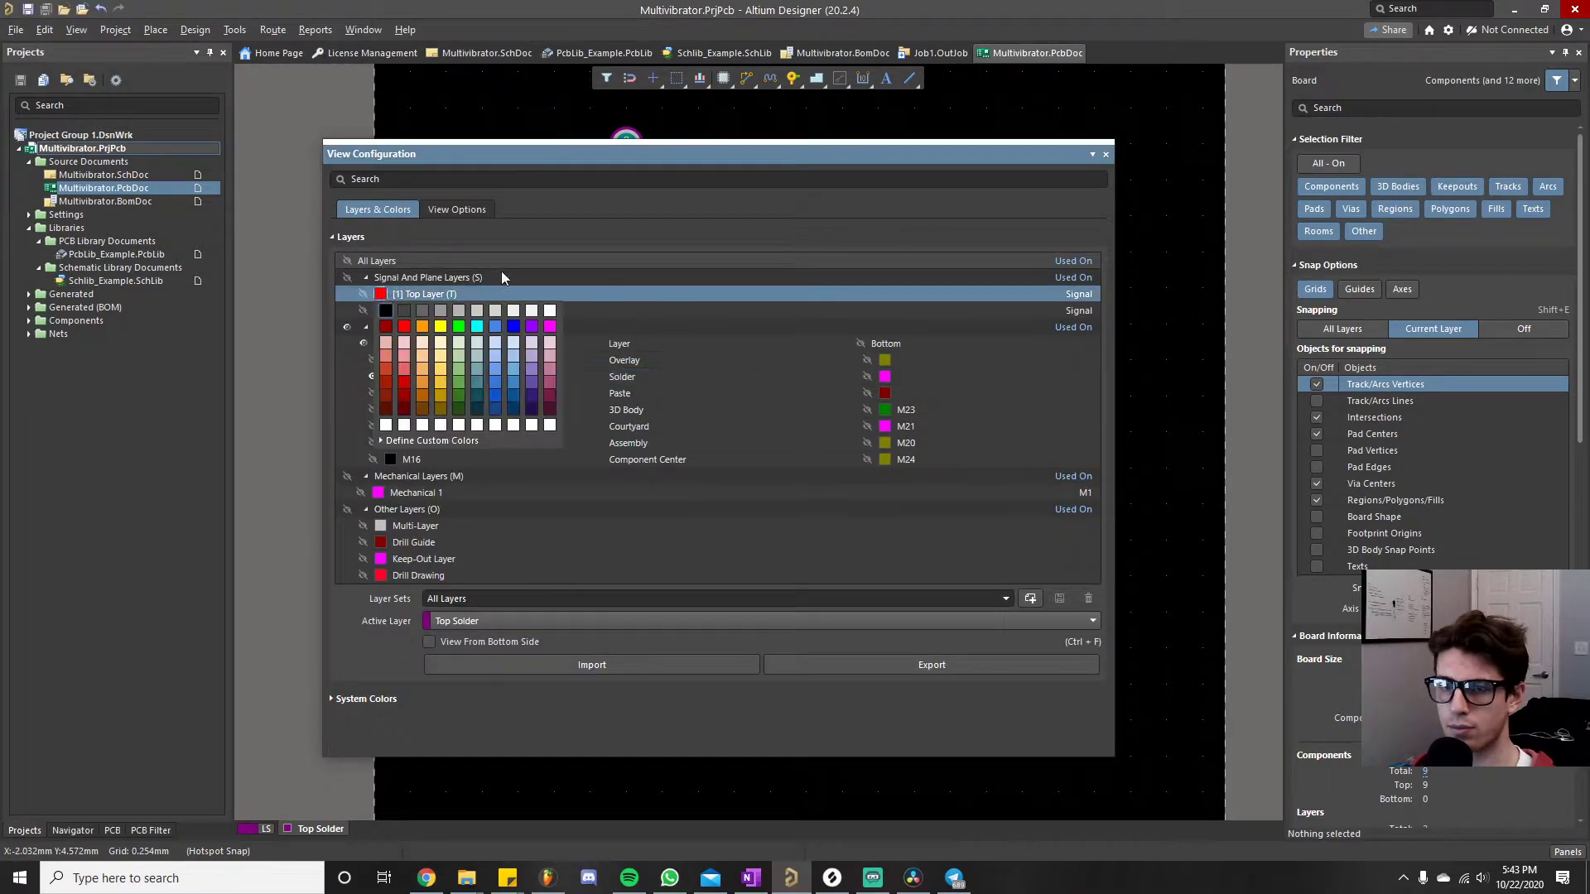
click(1050, 278)
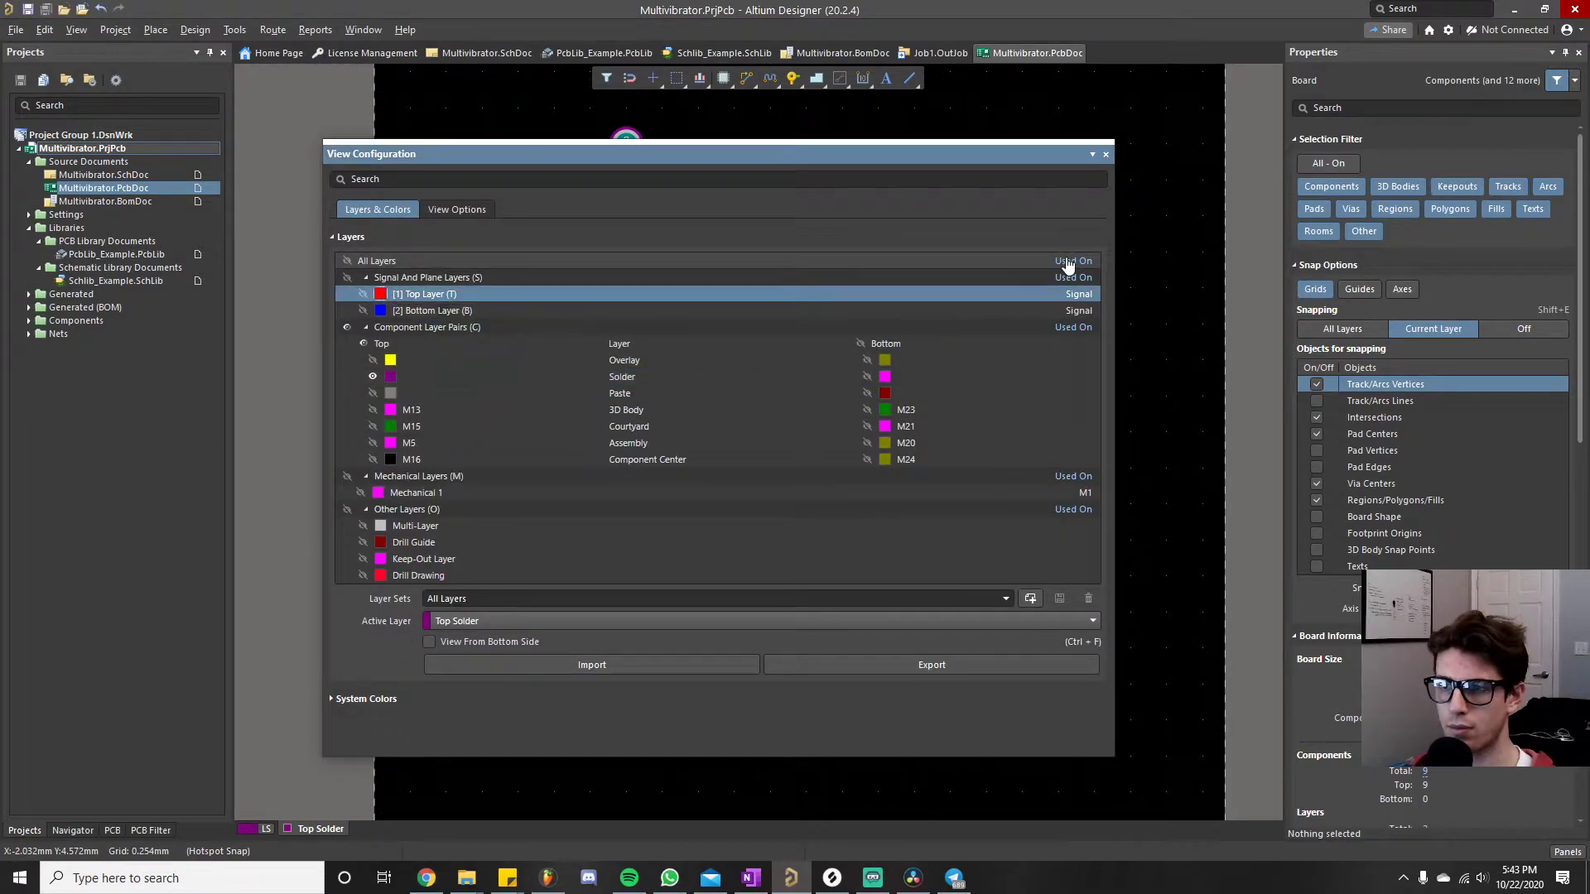
click(1107, 155)
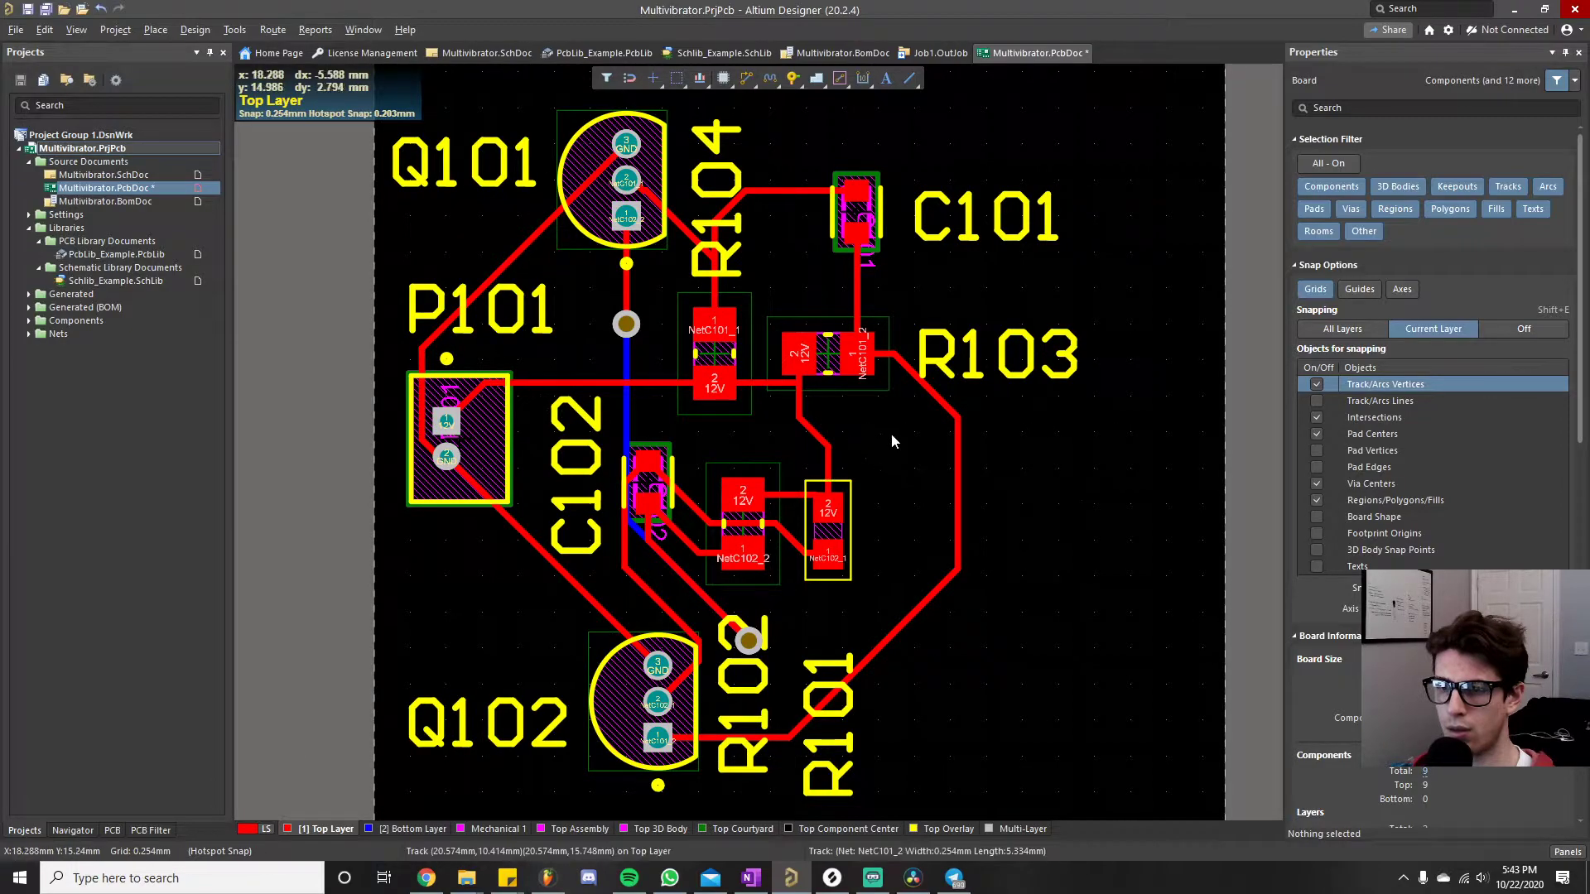
- Make the Top Solder and Top Paste layers visible in the Multivibrator board's view configuration
ctrl+scroll(893, 435, up, 3)
ctrl+scroll(856, 513, up, 2)
ctrl+scroll(855, 514, down, 1)
ctrl+scroll(852, 505, down, 1)
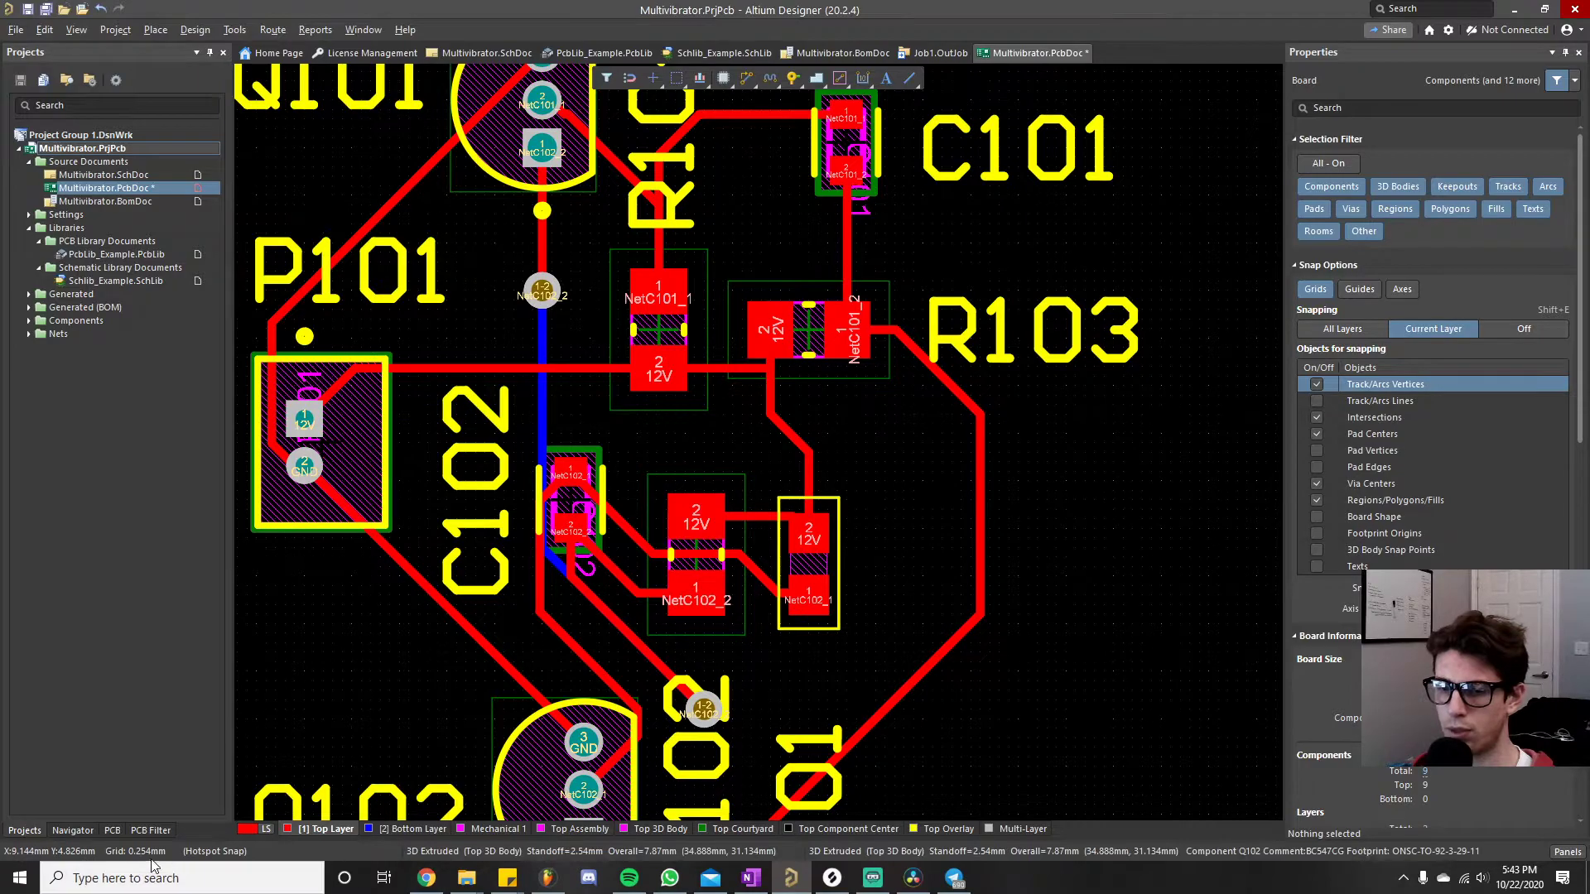
click(247, 832)
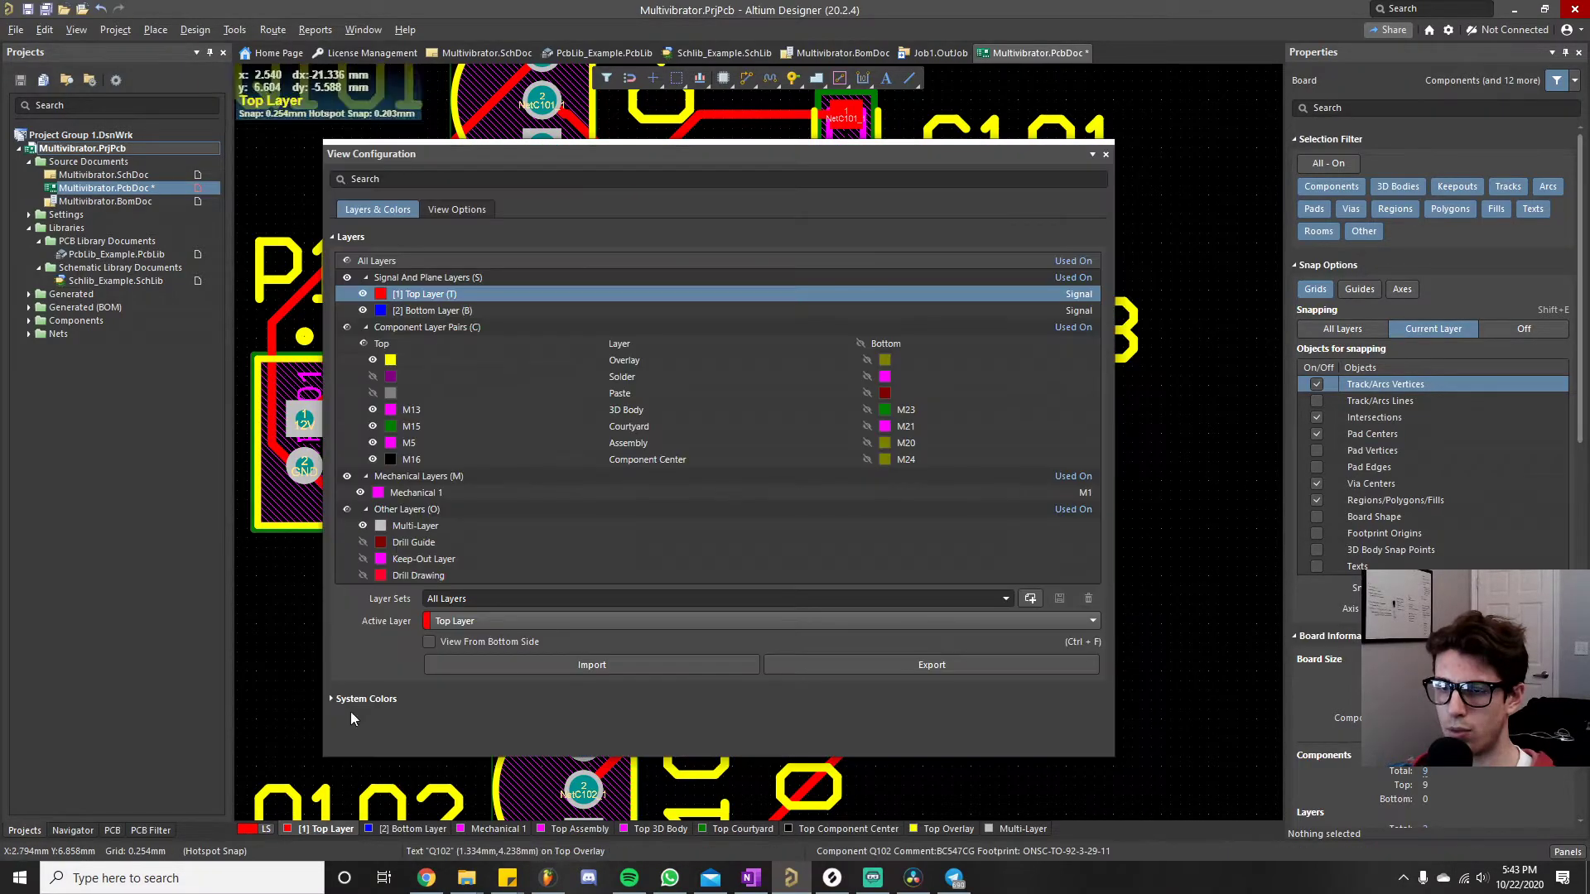
click(373, 377)
click(373, 394)
click(1102, 156)
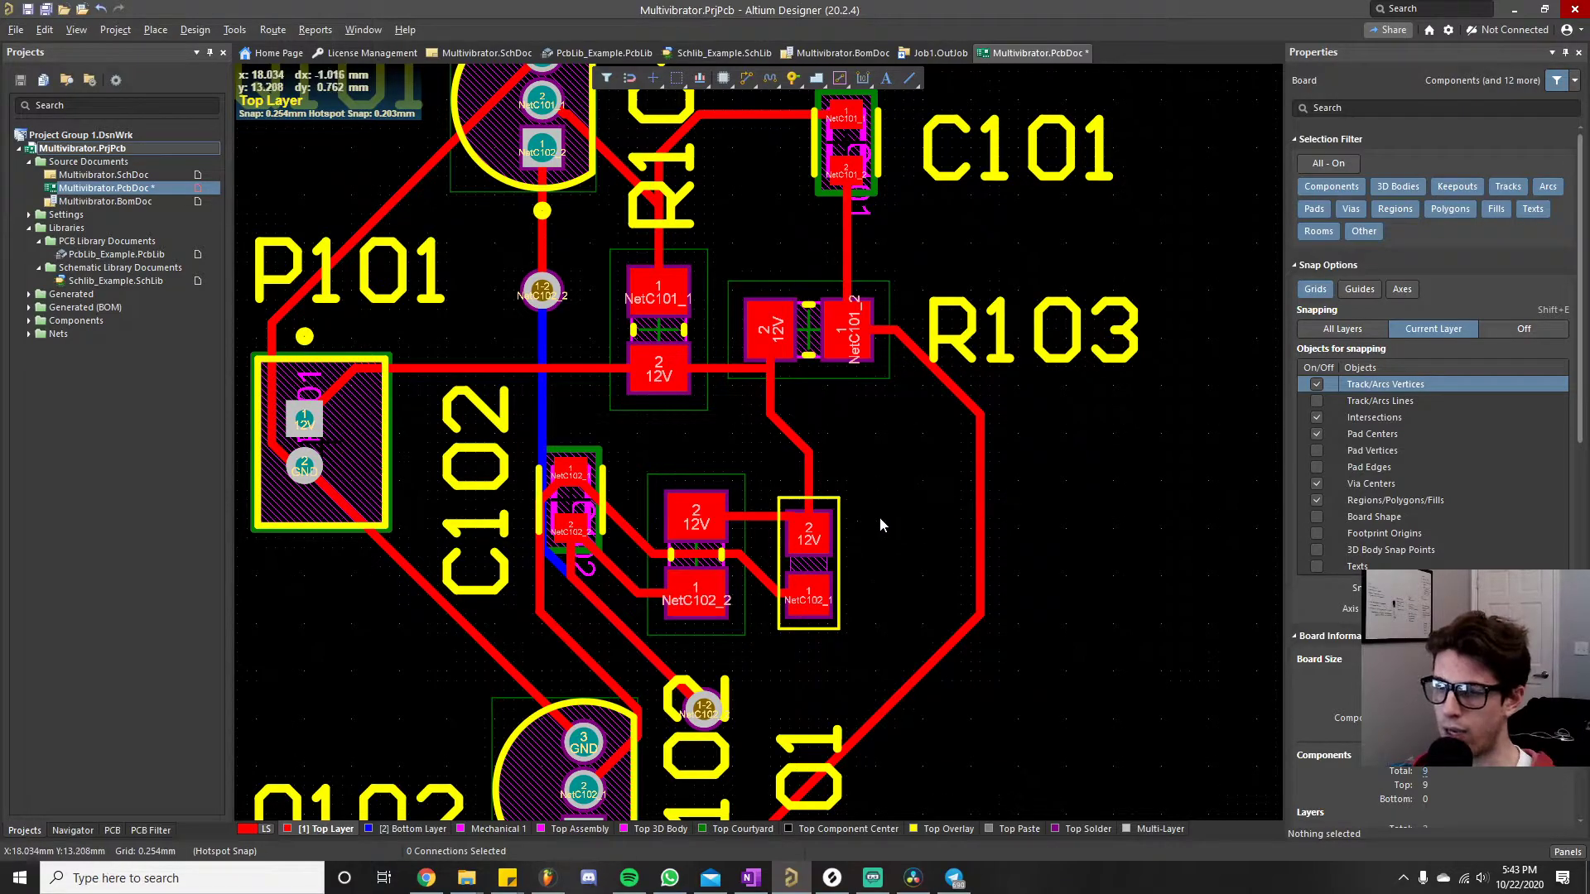
- Inspect the solder mask openings around R101's pads, and save the Multivibrator board document
ctrl+scroll(813, 644, up, 2)
right_drag(861, 631, 757, 578)
ctrl+scroll(681, 477, up, 1)
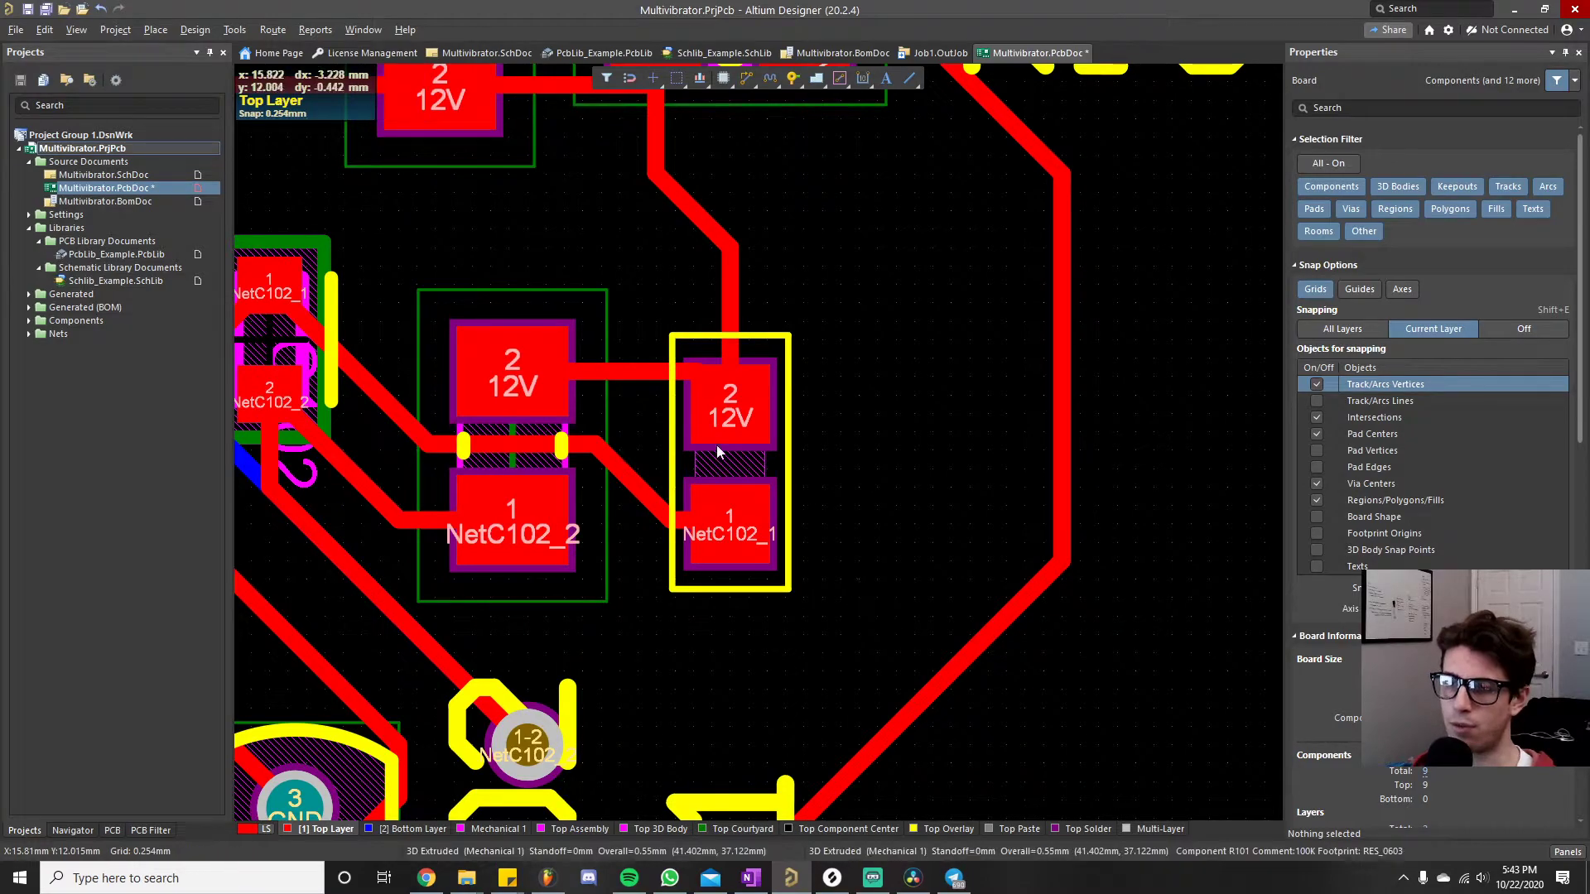
ctrl+scroll(715, 436, up, 2)
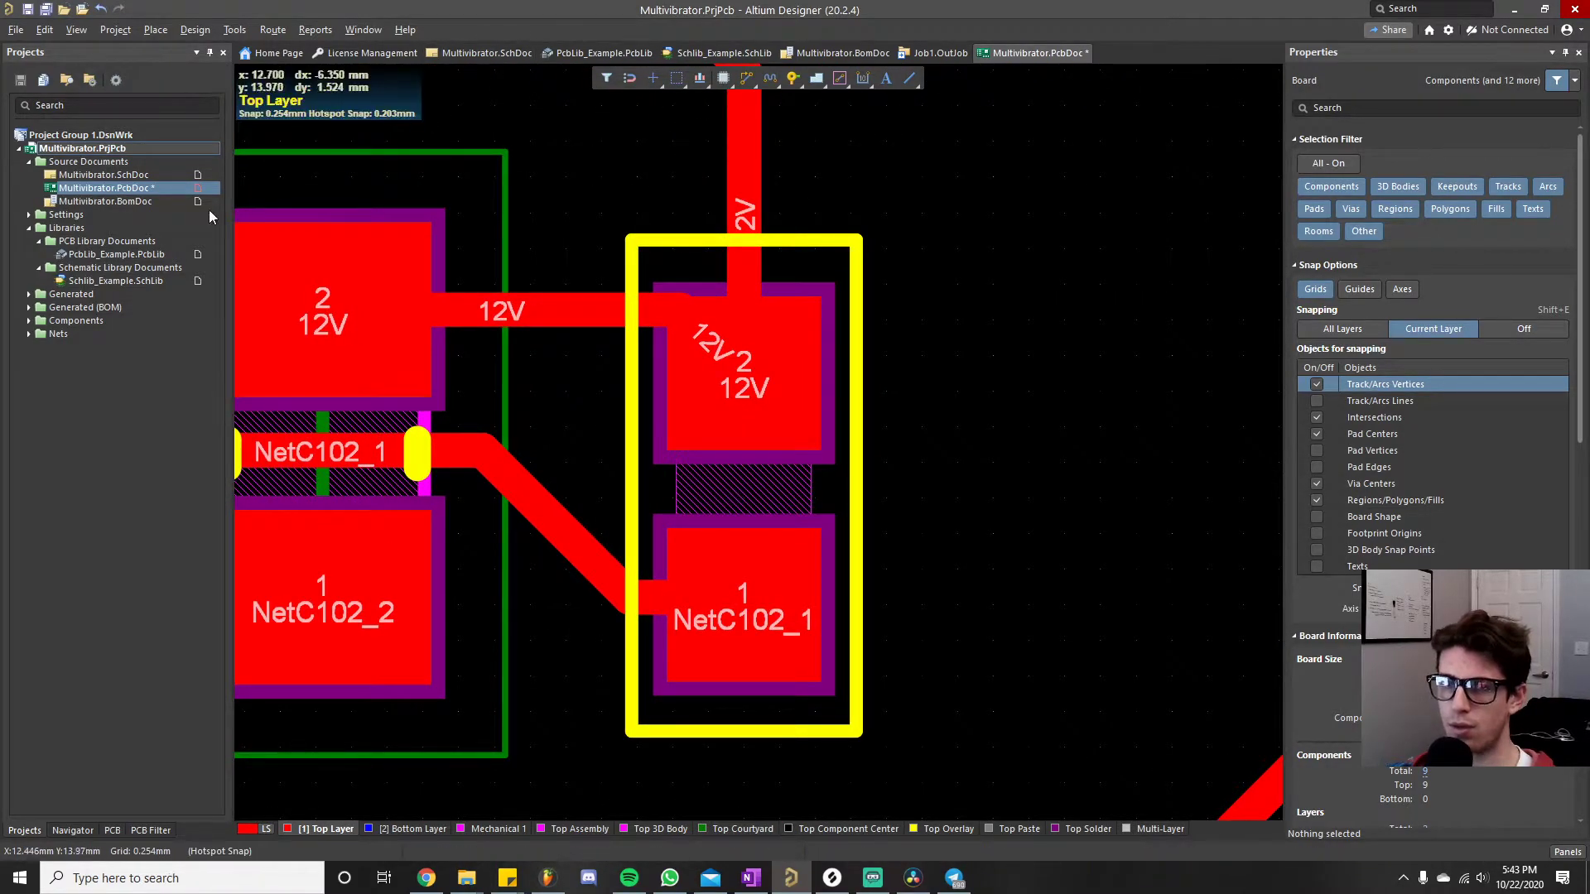
right_click(108, 188)
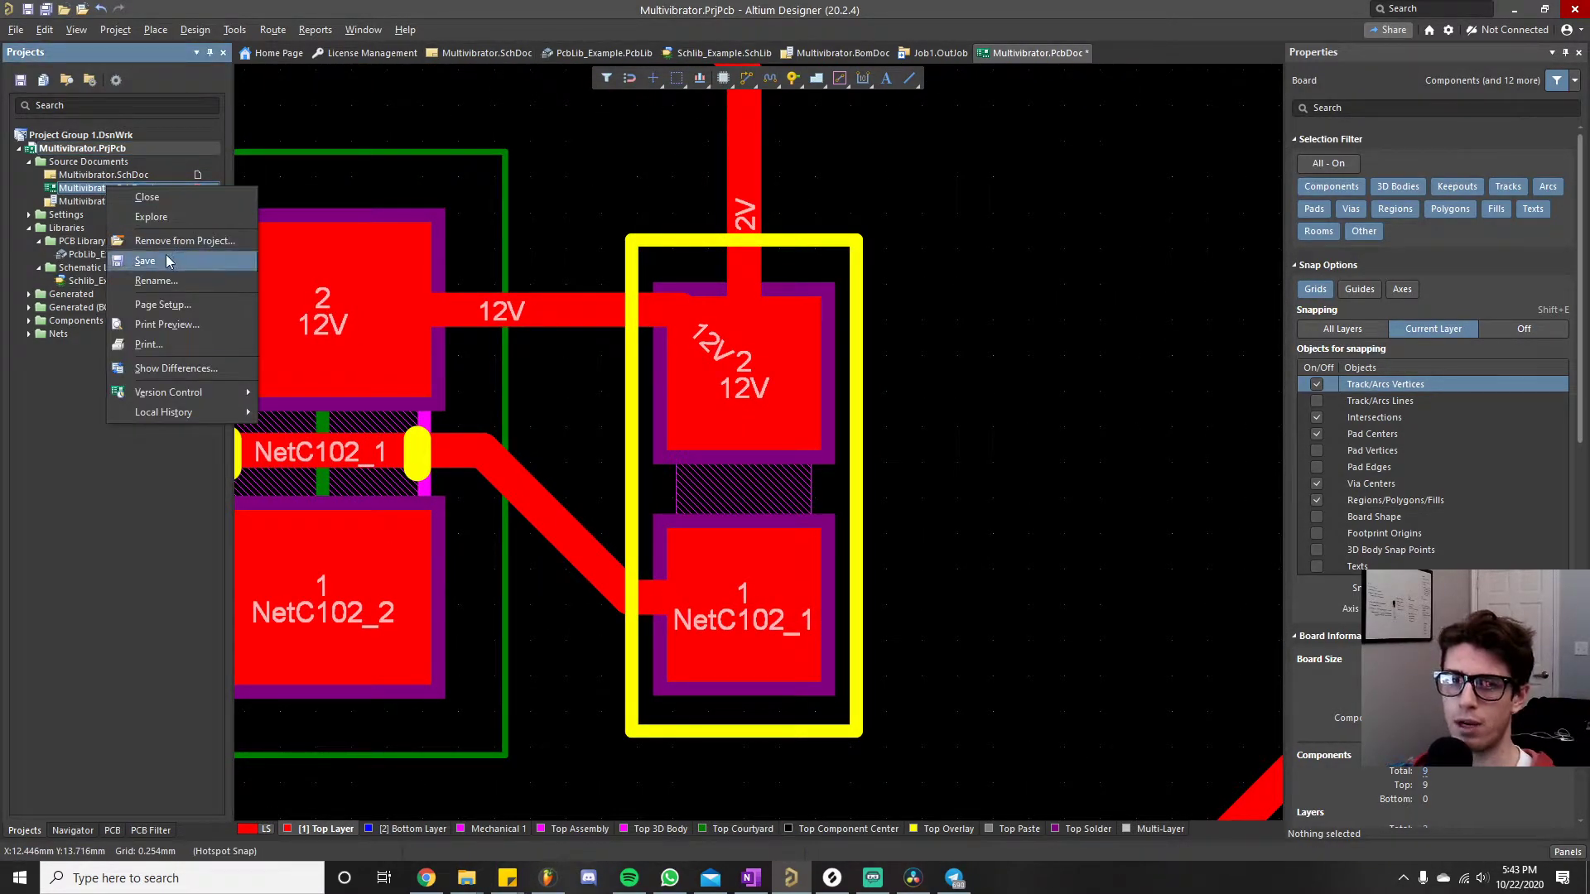
click(166, 257)
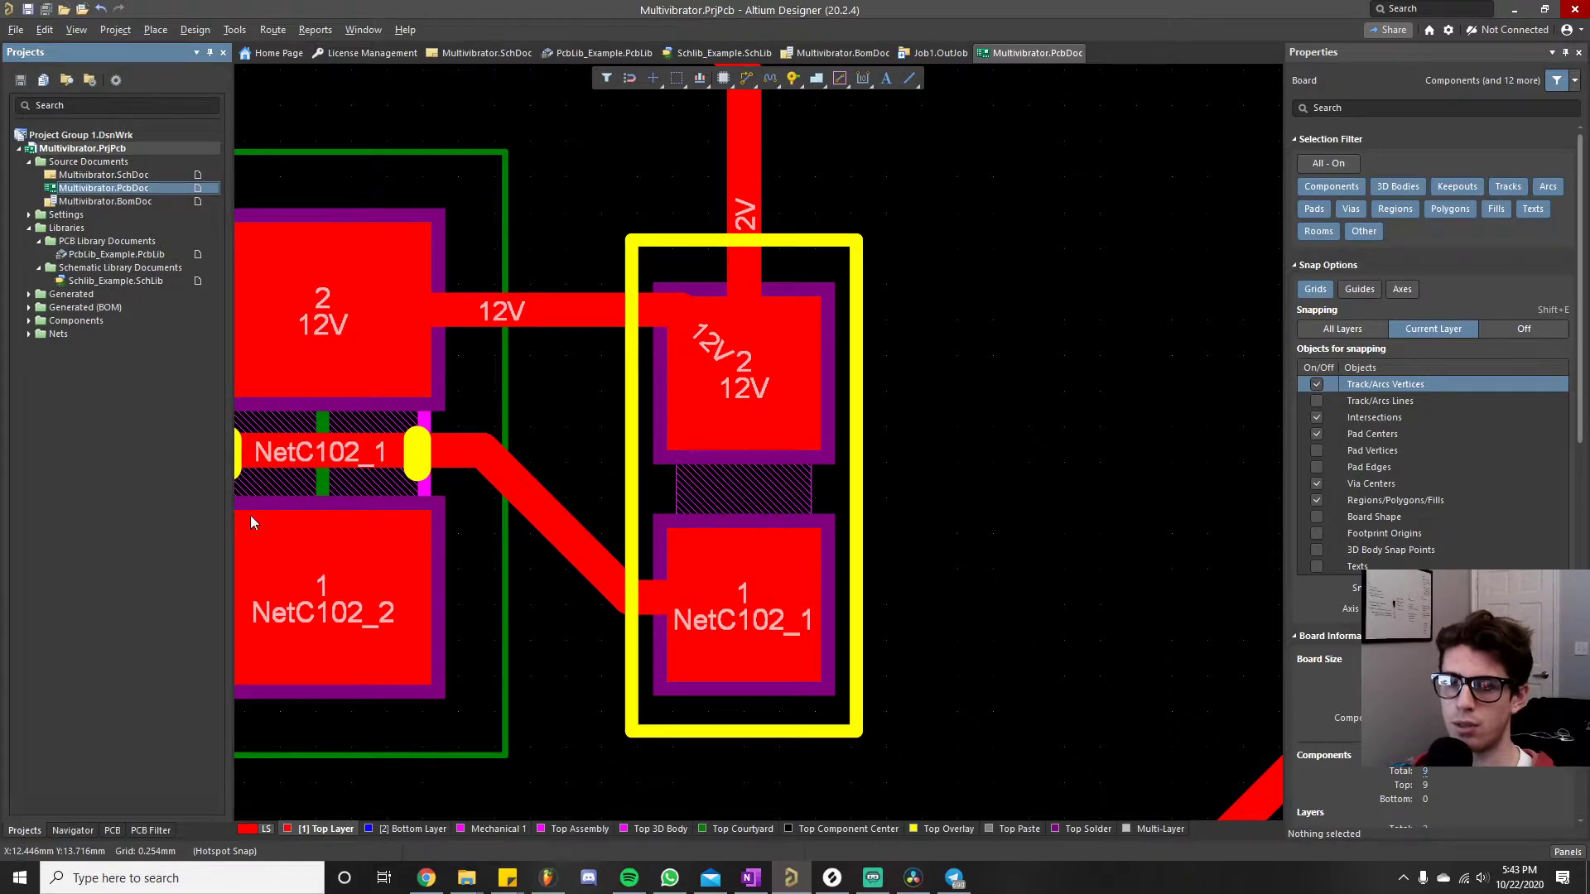
- Update all Multivibrator schematic parts from their libraries with full symbol replacement, validating and executing the change order
click(470, 53)
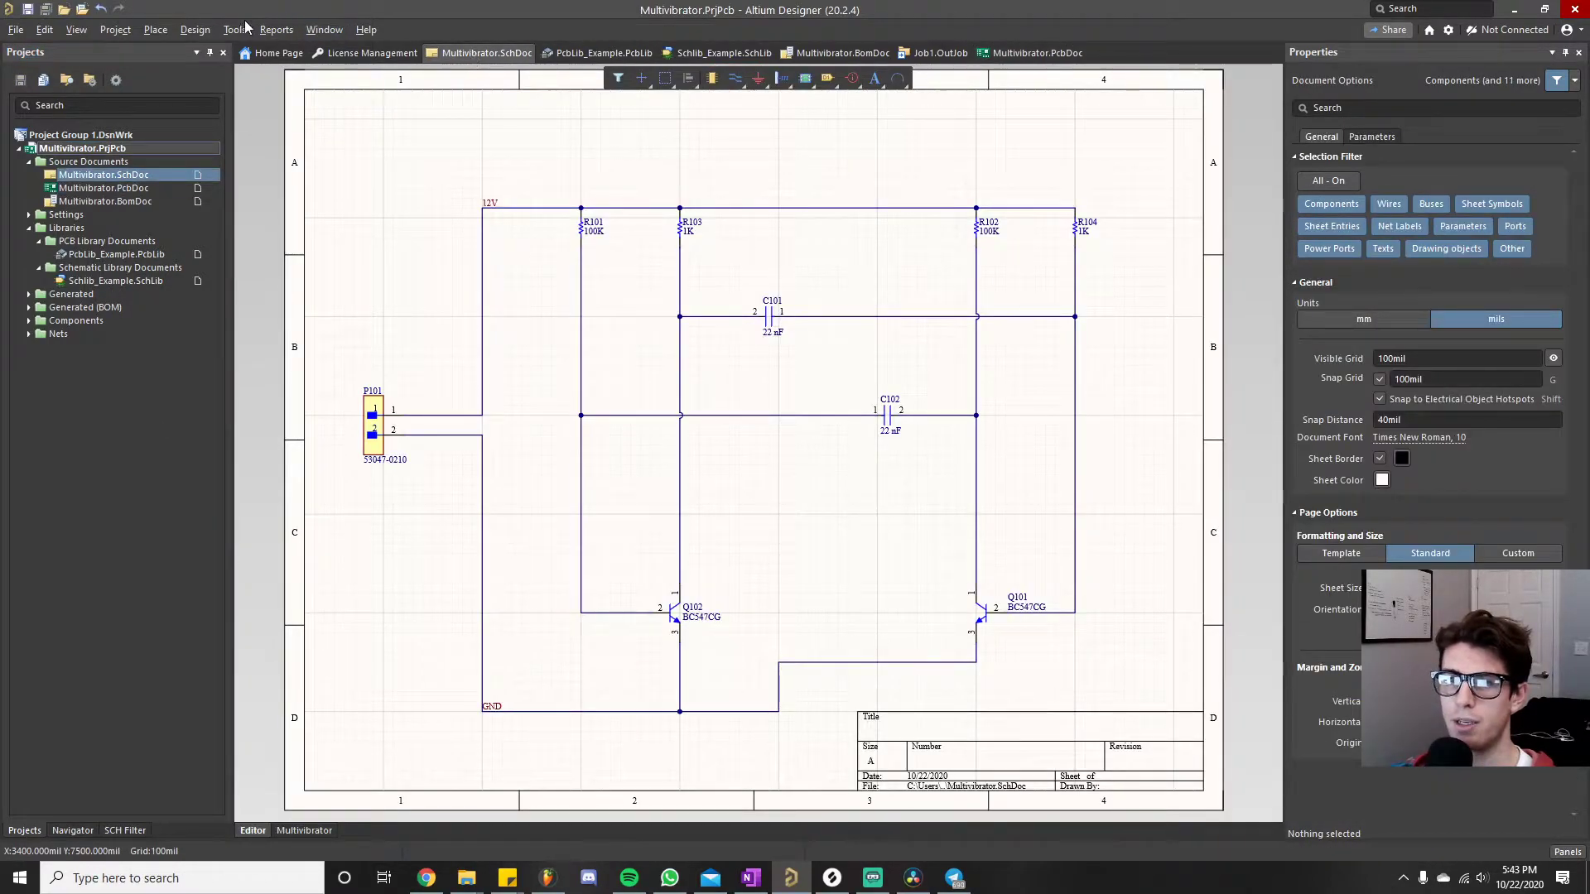
click(207, 32)
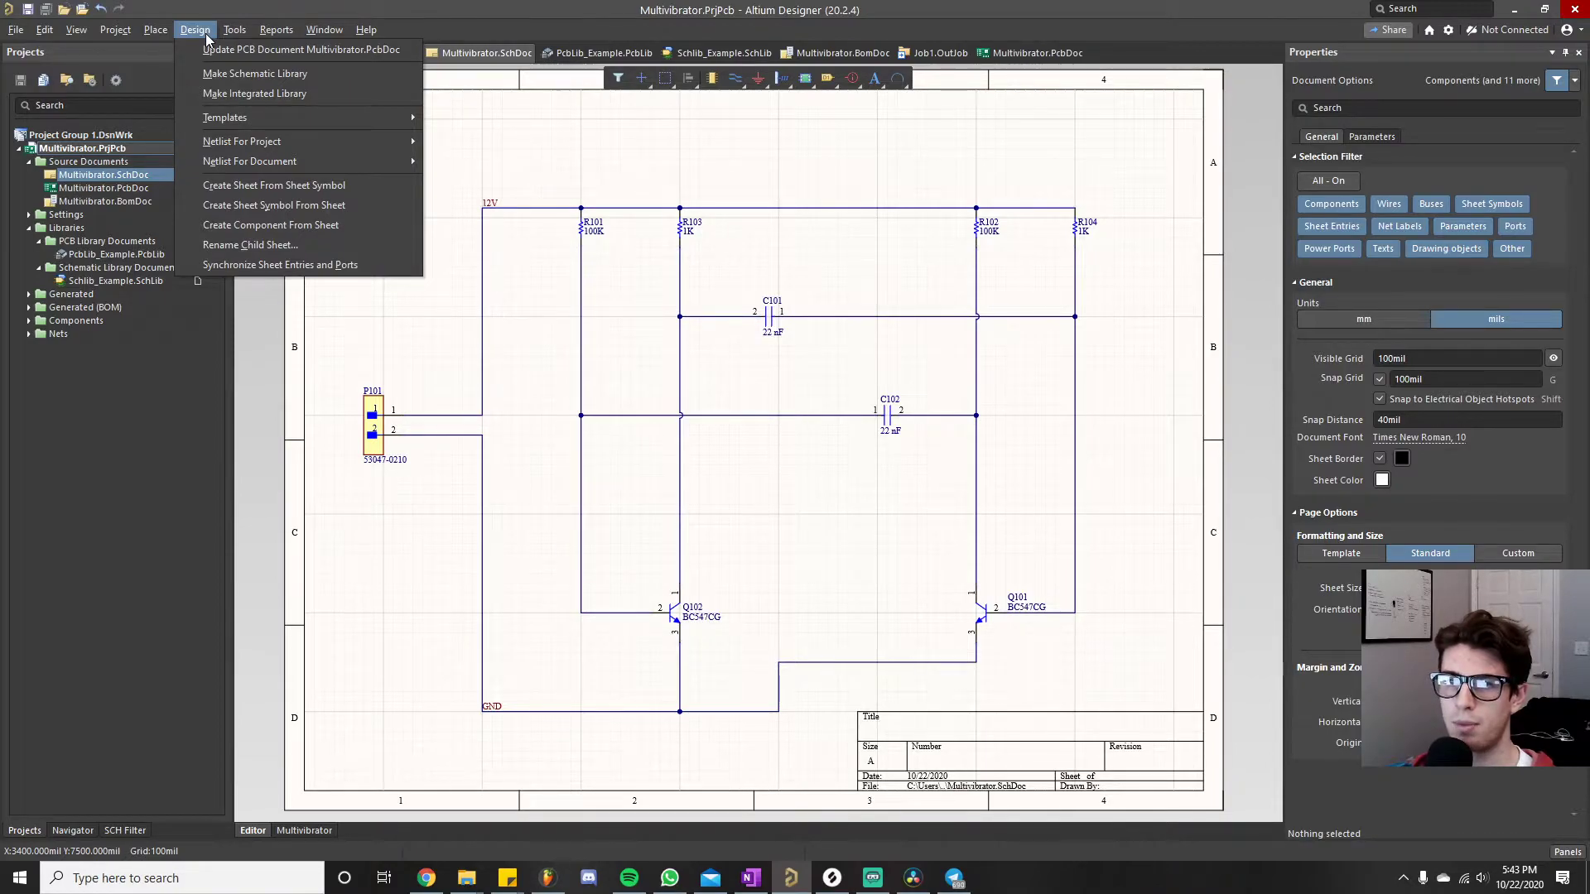
mouse_move(230, 29)
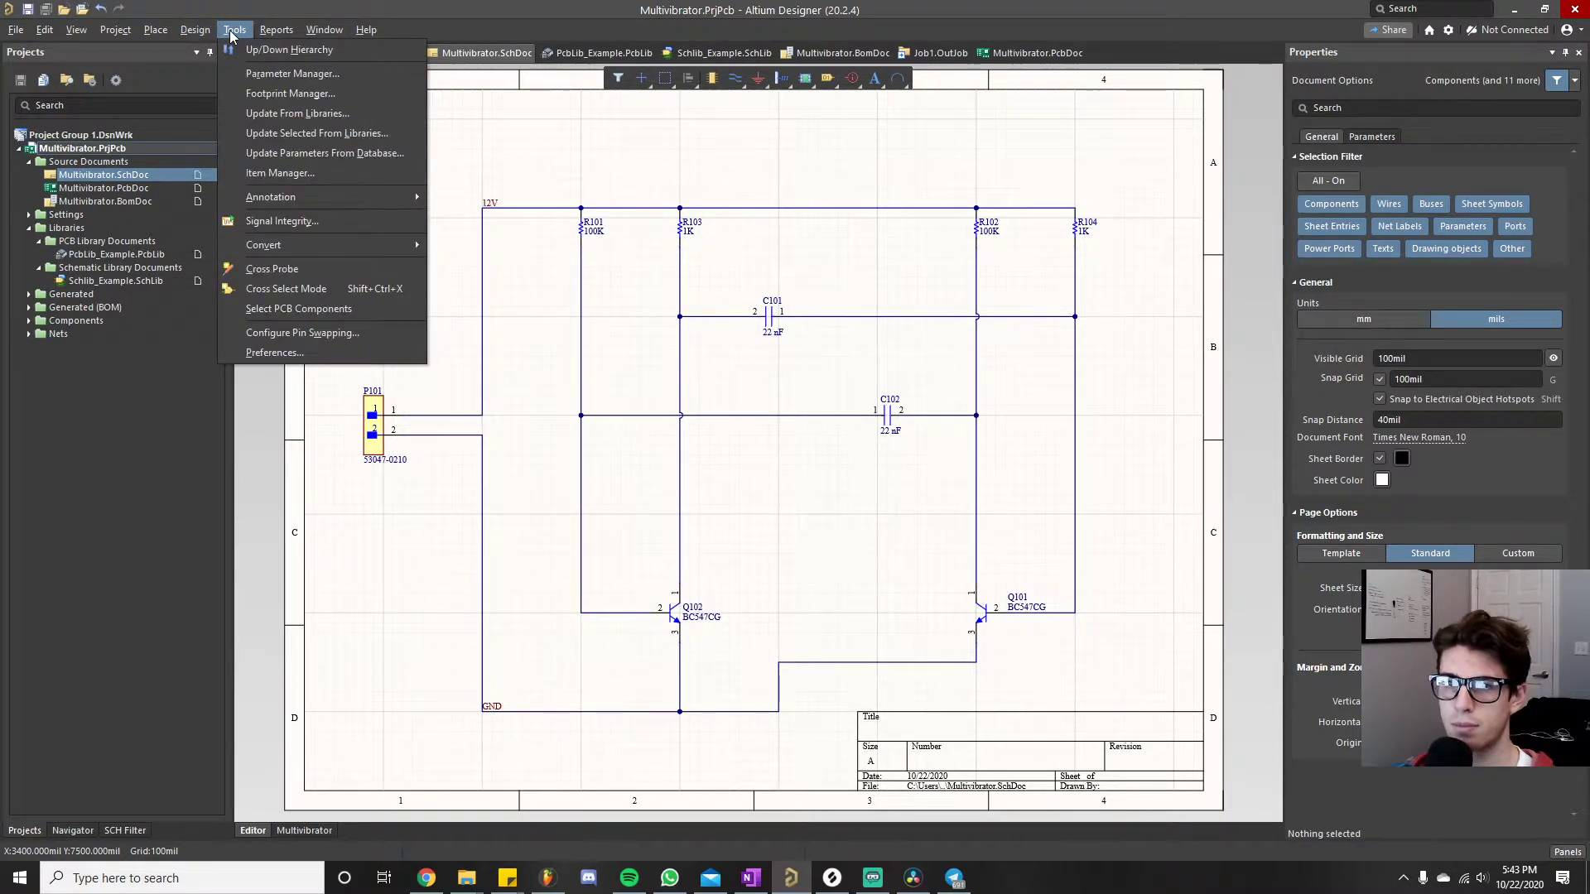
click(300, 114)
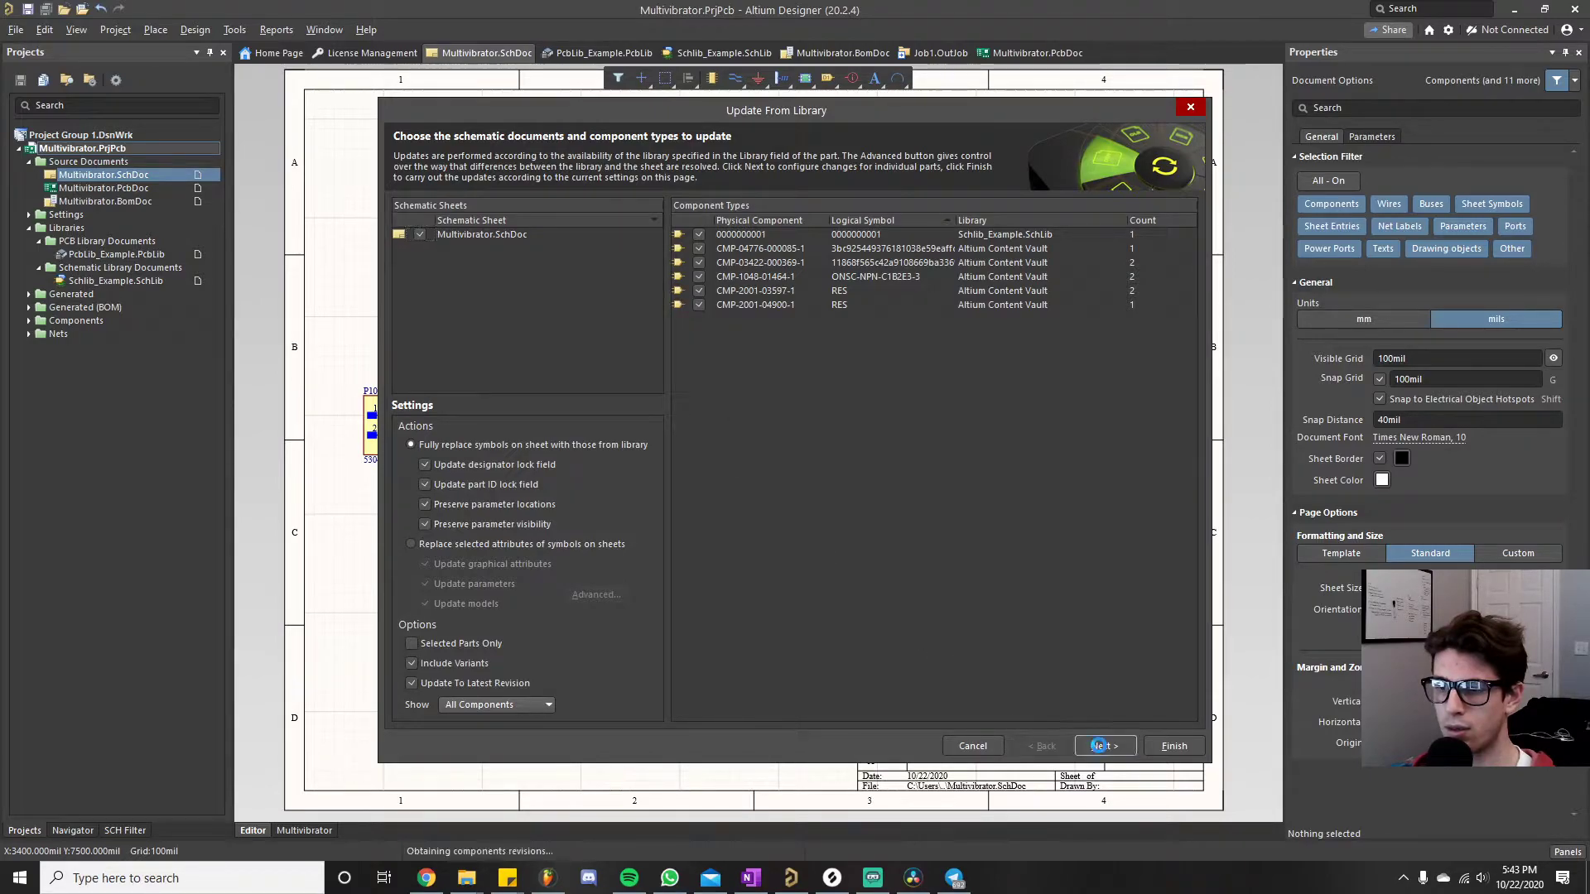
click(1110, 745)
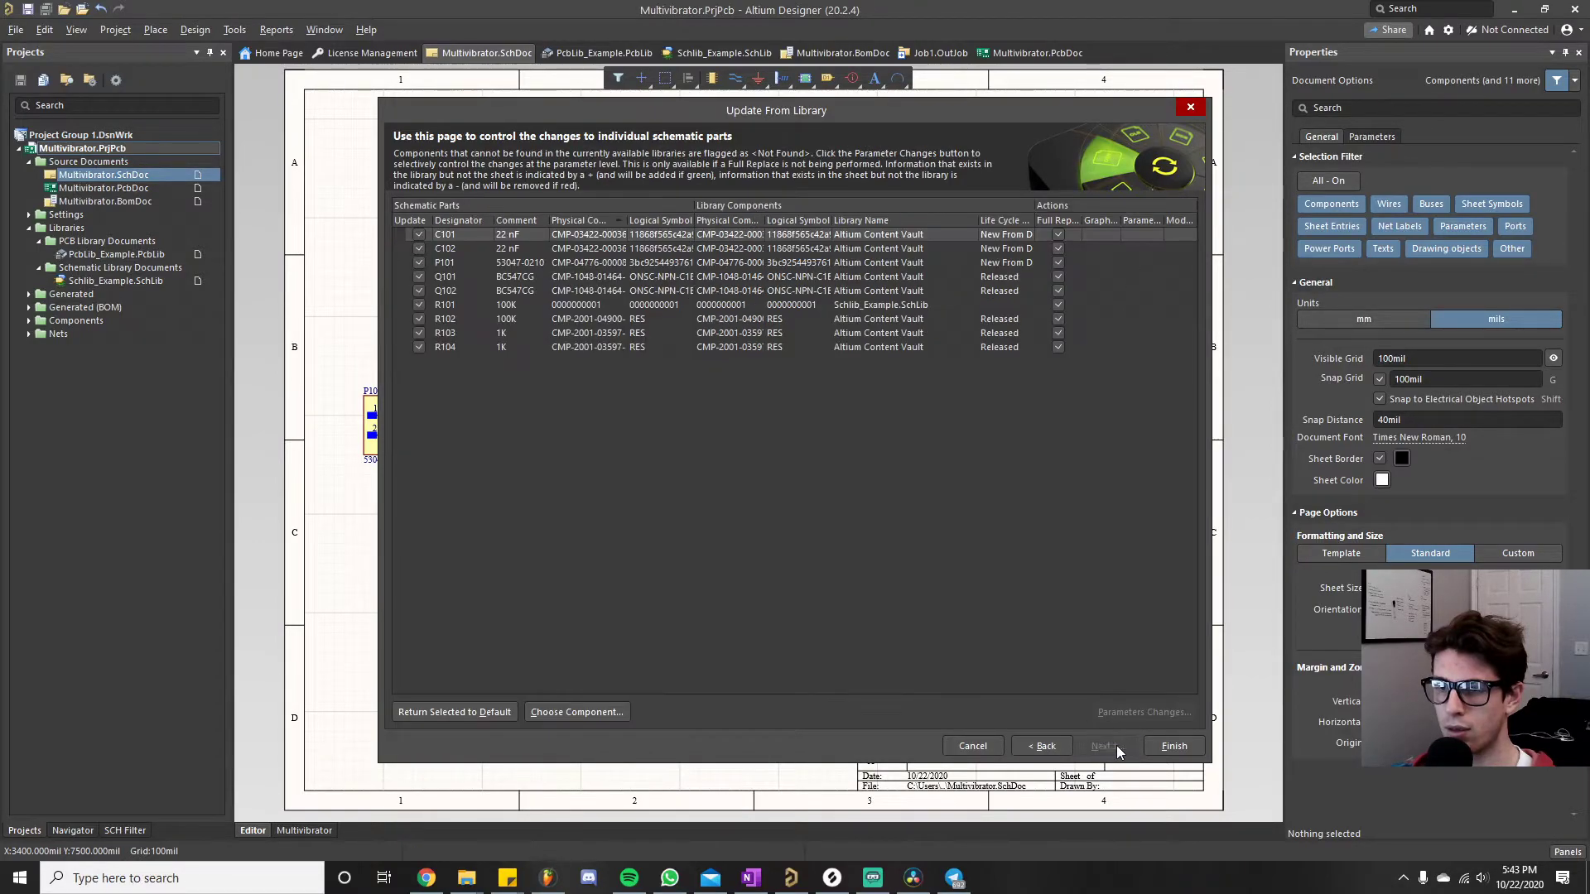
click(1174, 746)
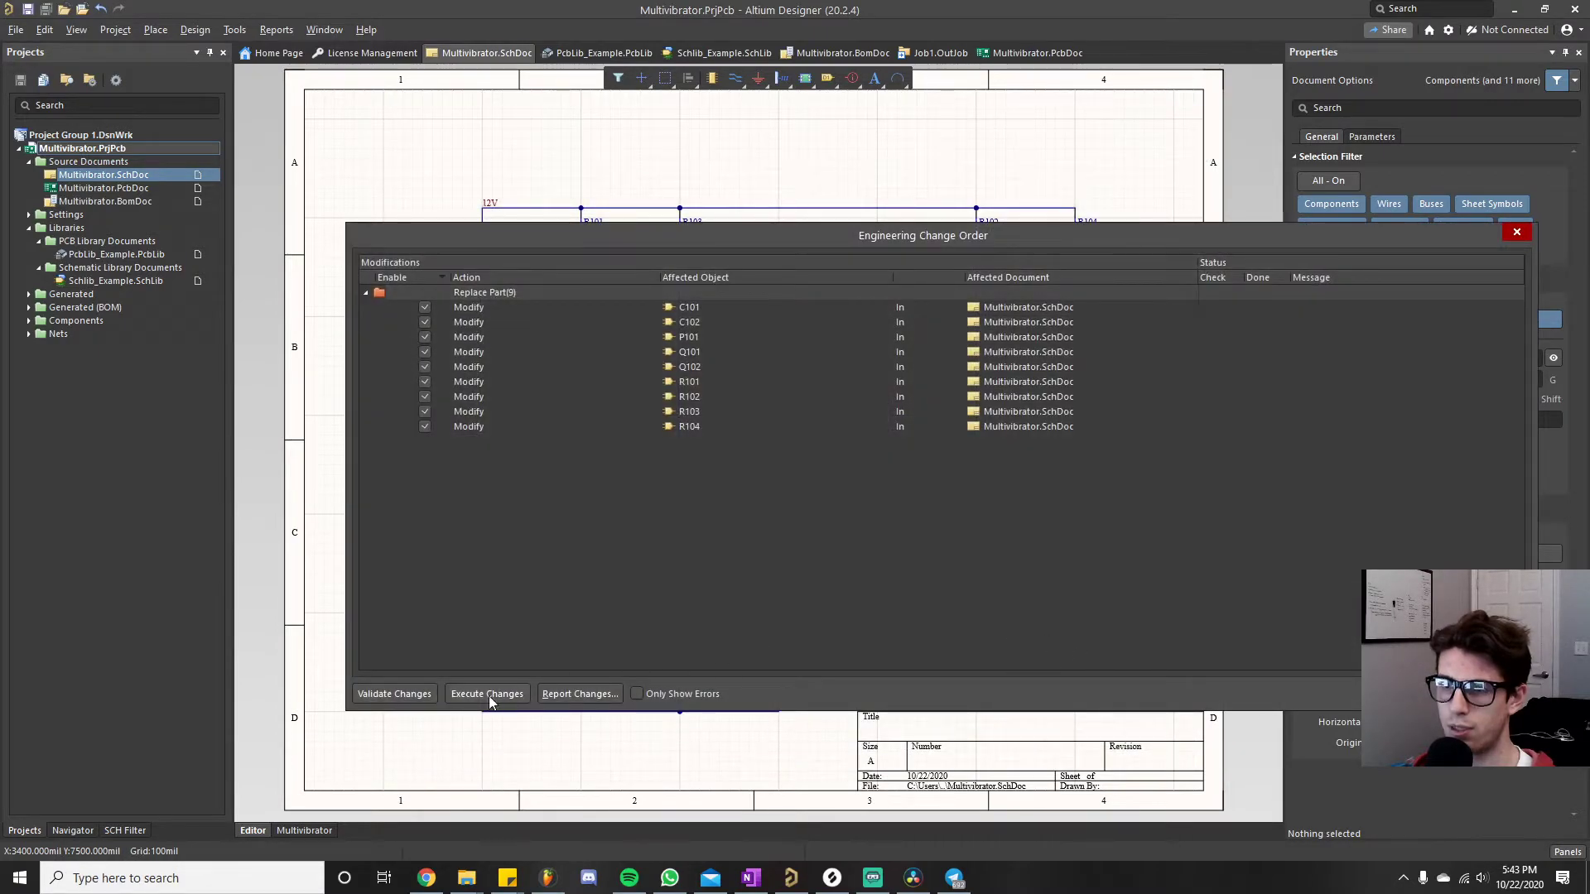
click(401, 700)
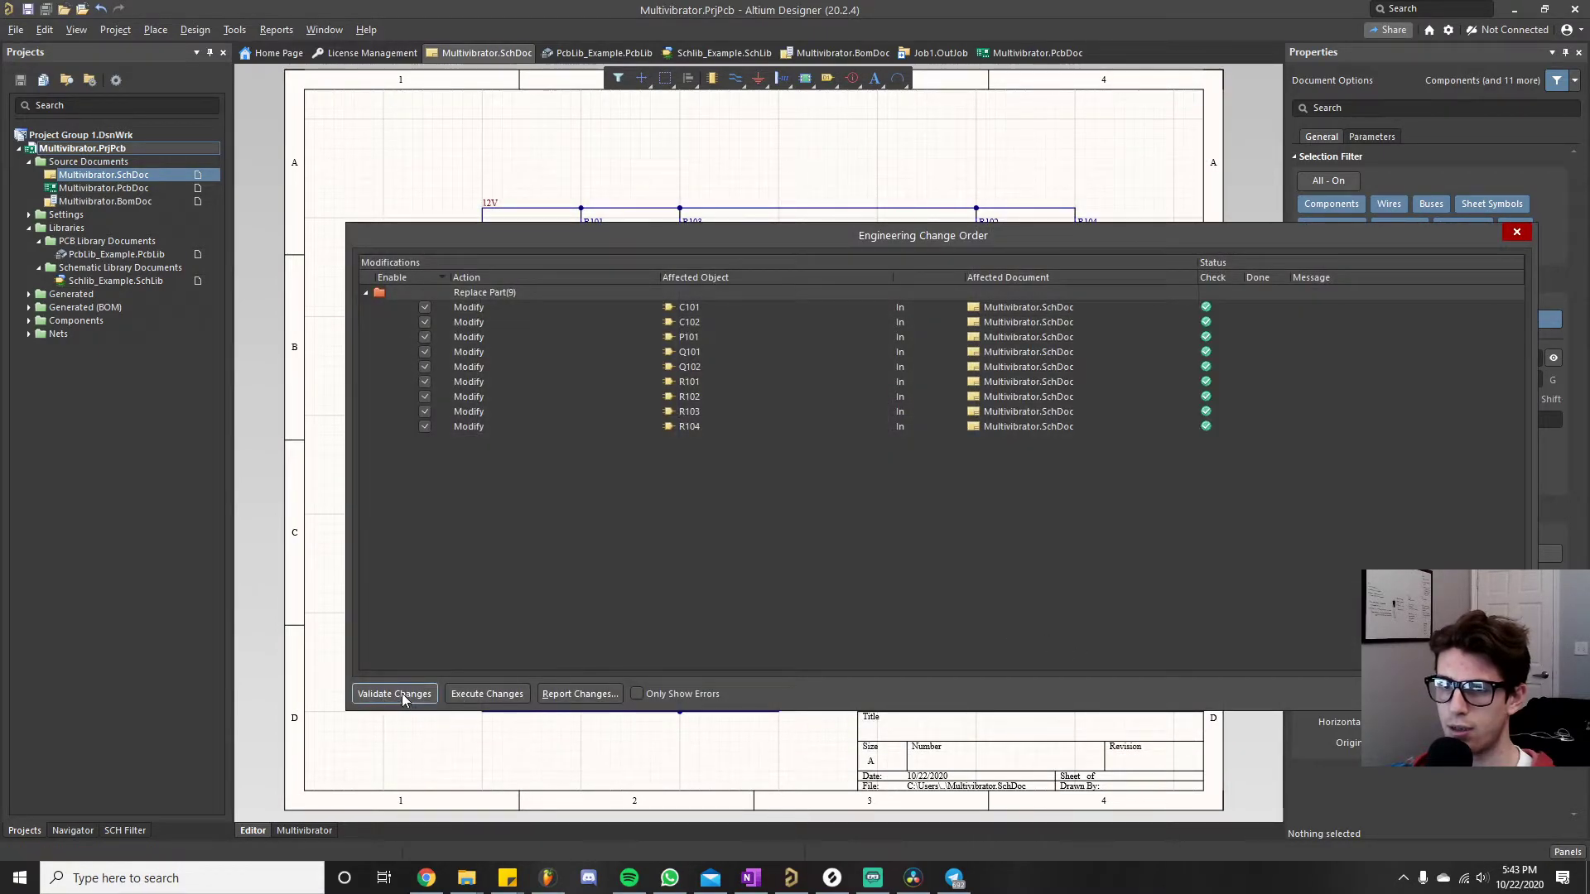
click(498, 695)
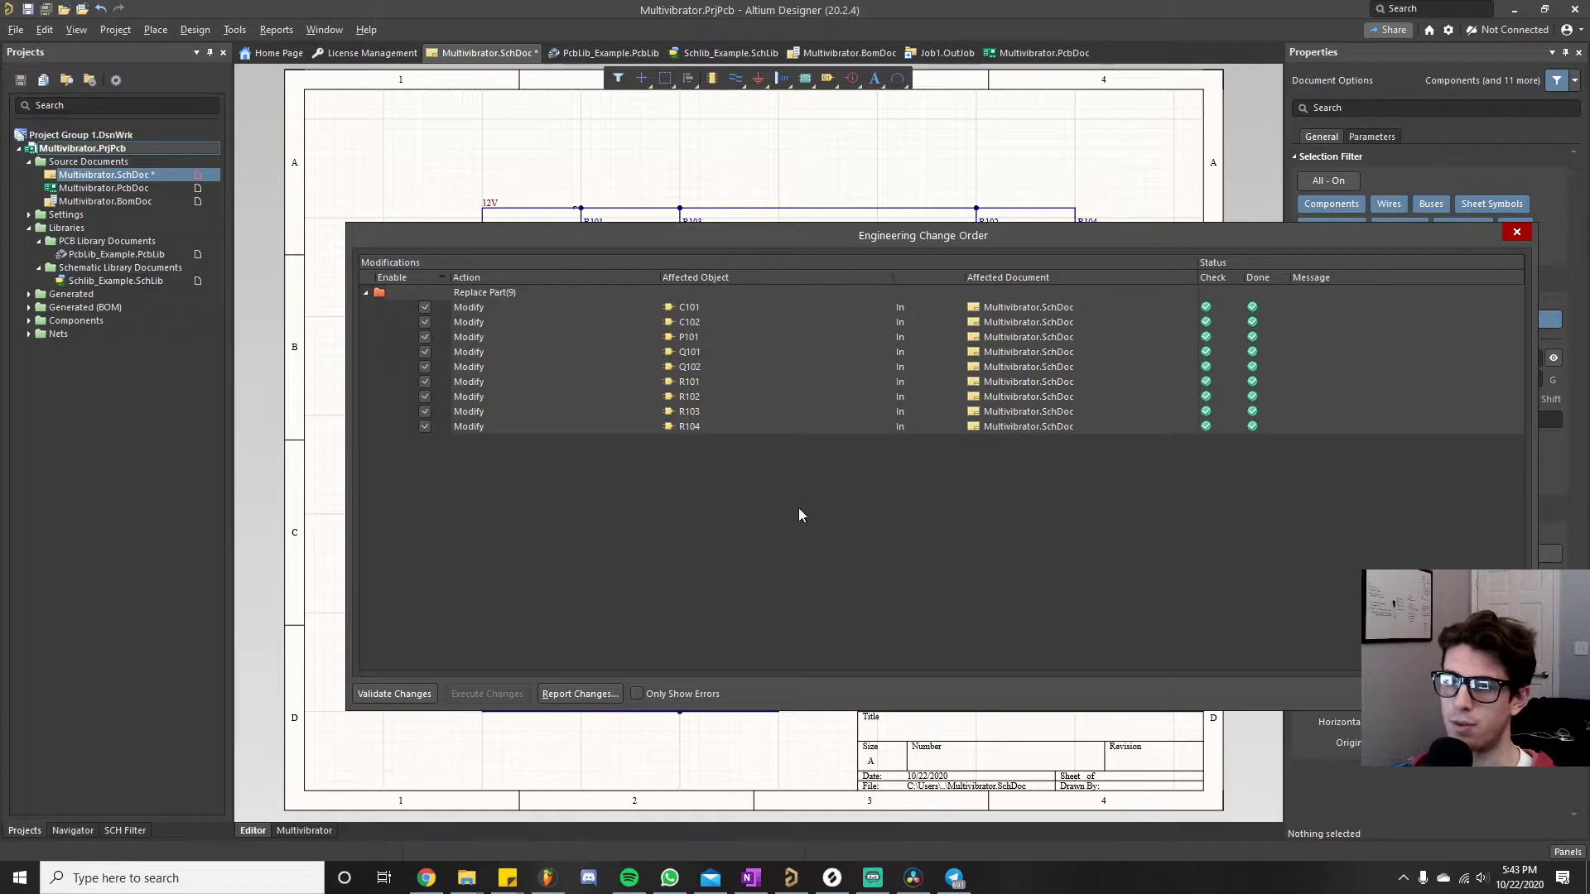
click(1501, 694)
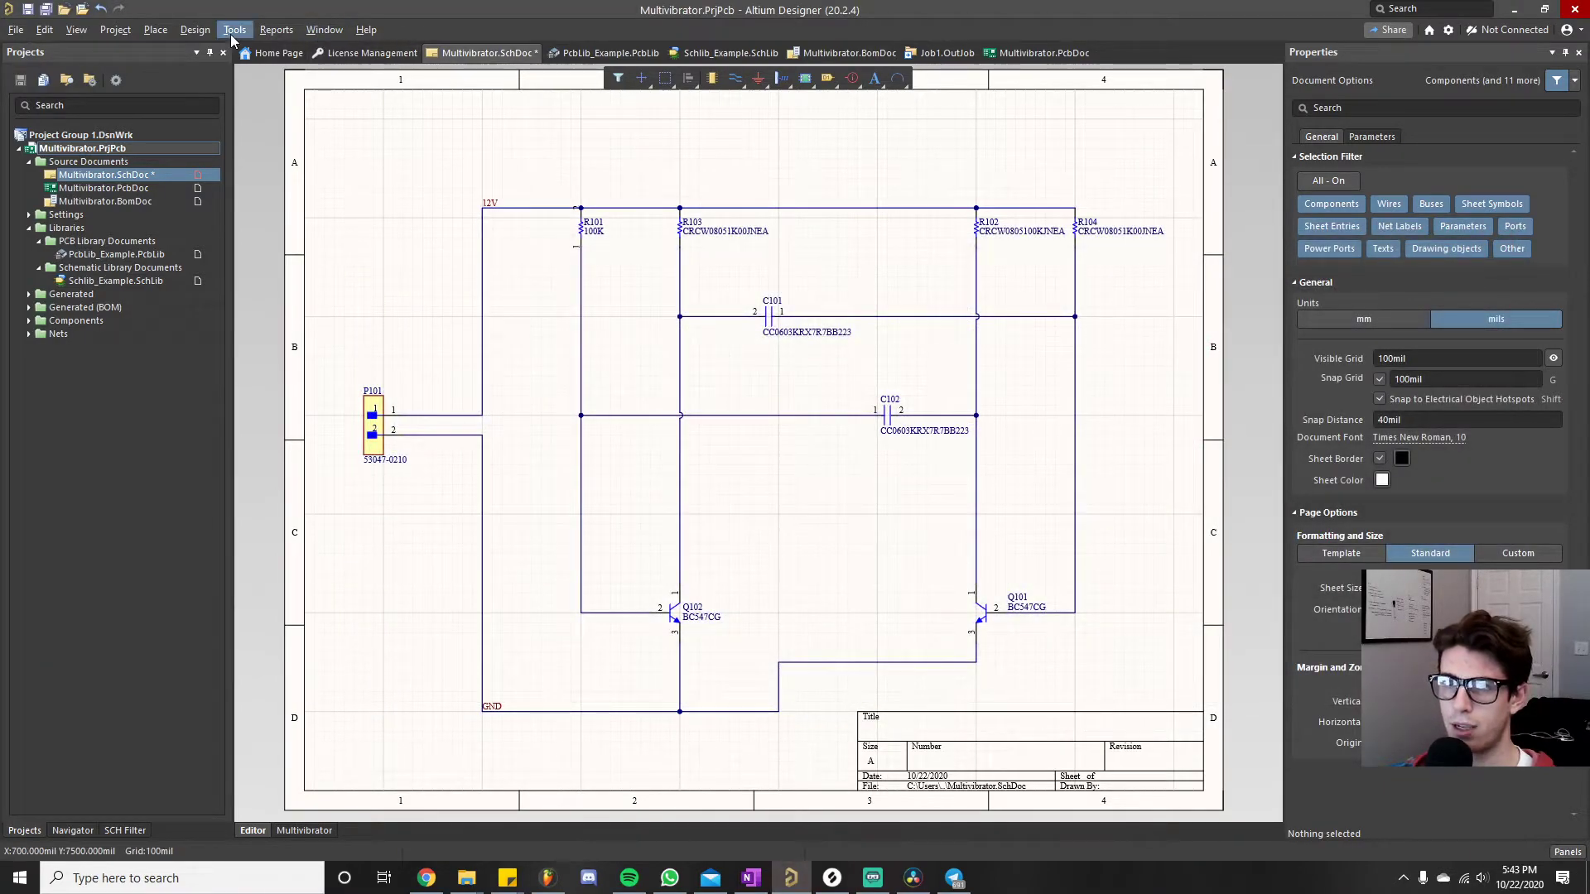
- Transfer the changed component comments from the schematic to the Multivibrator PCB, validating and executing the change order without the room addition
click(198, 30)
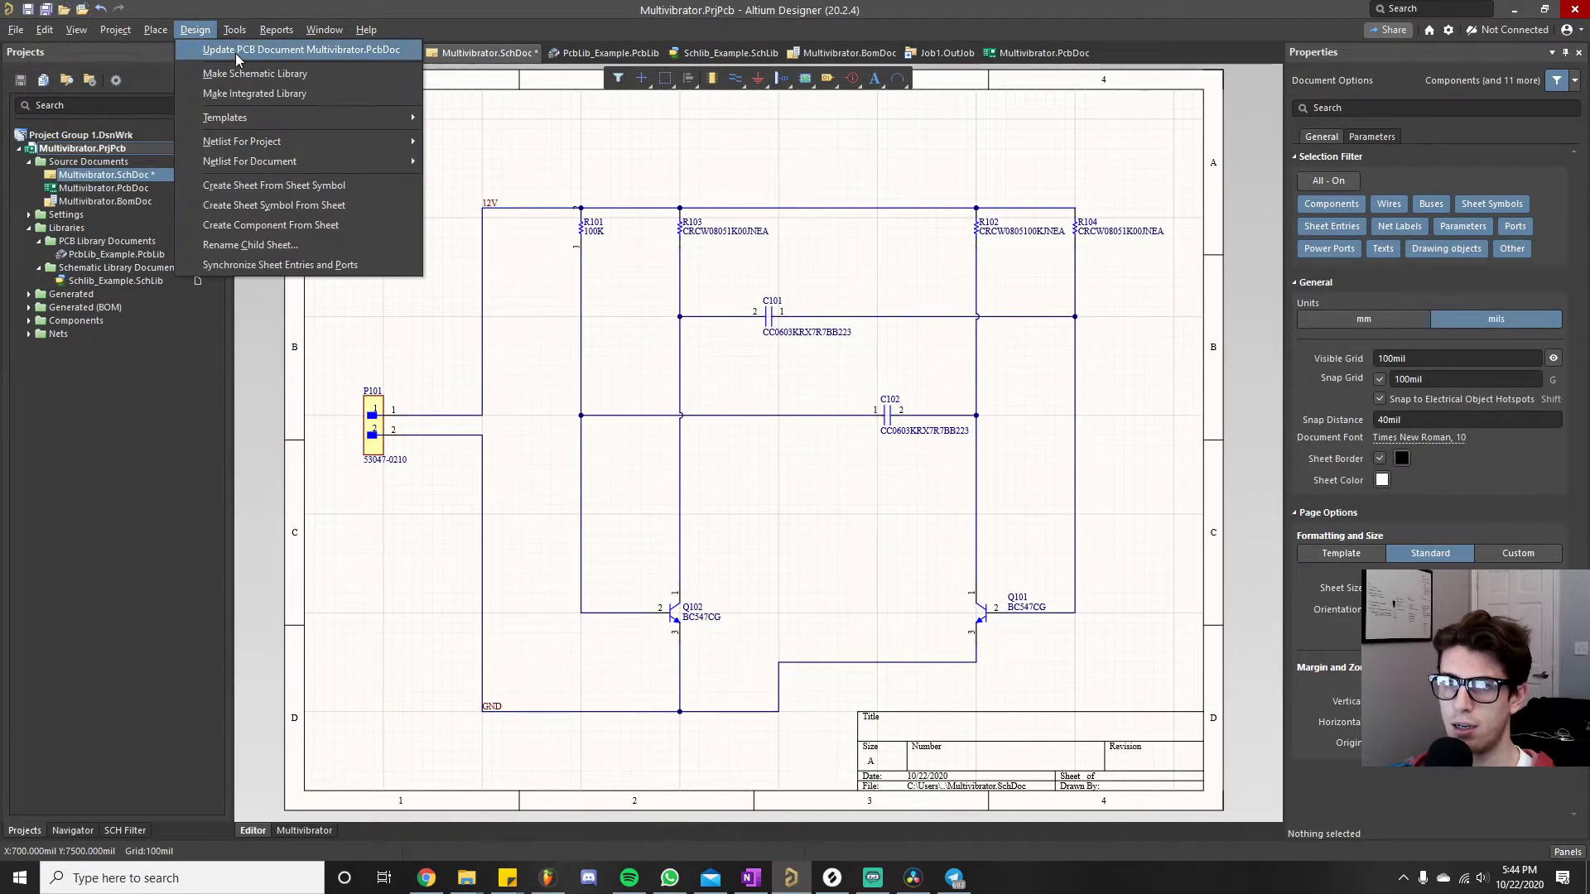
click(265, 47)
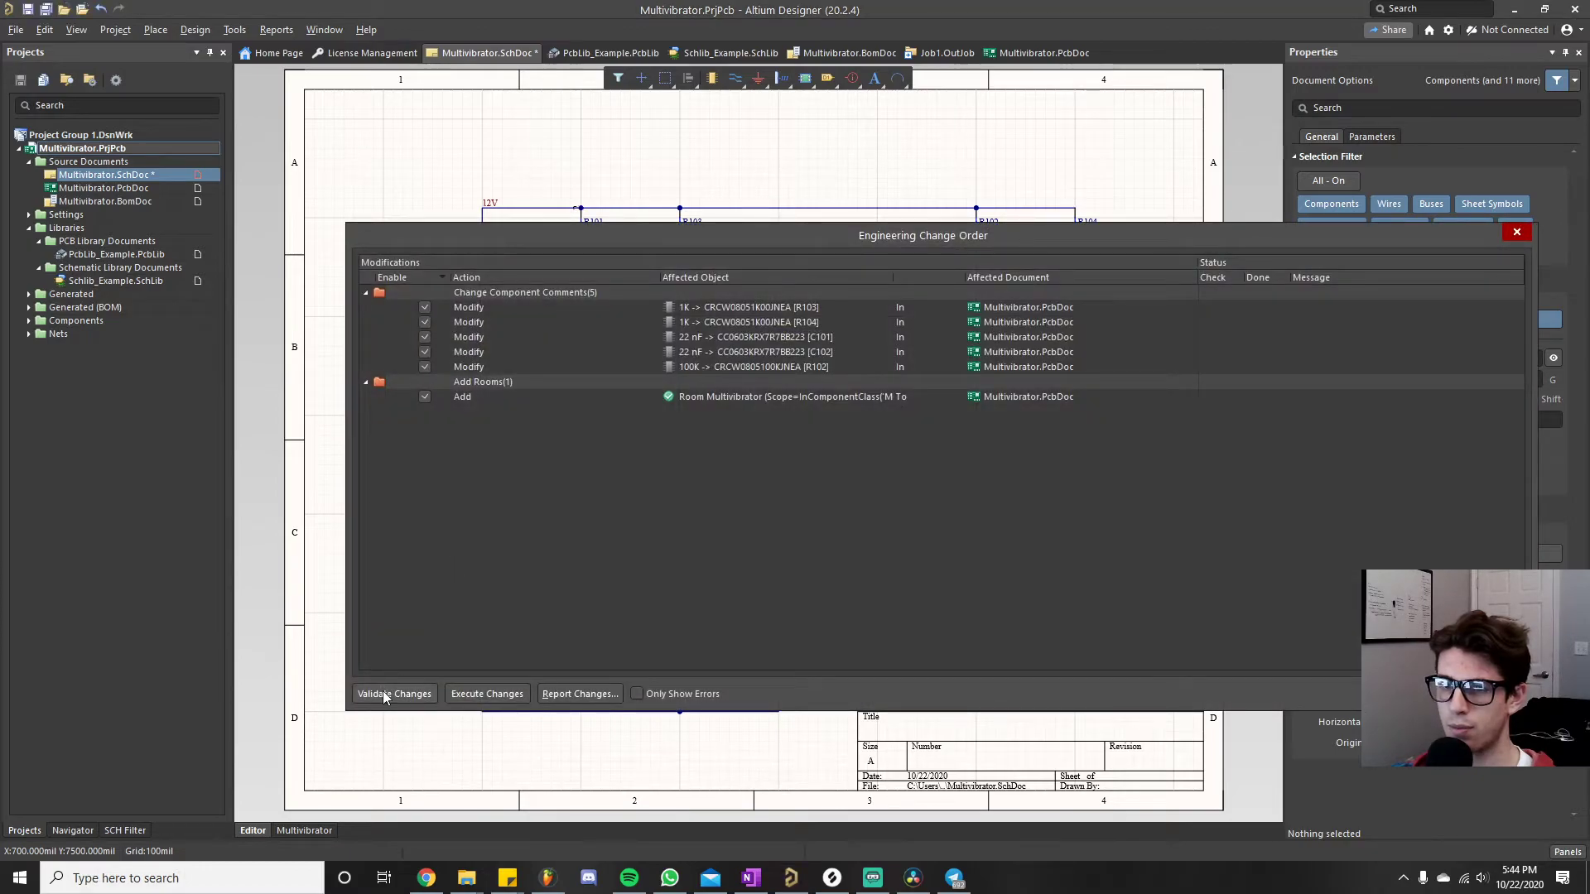
click(385, 696)
click(425, 397)
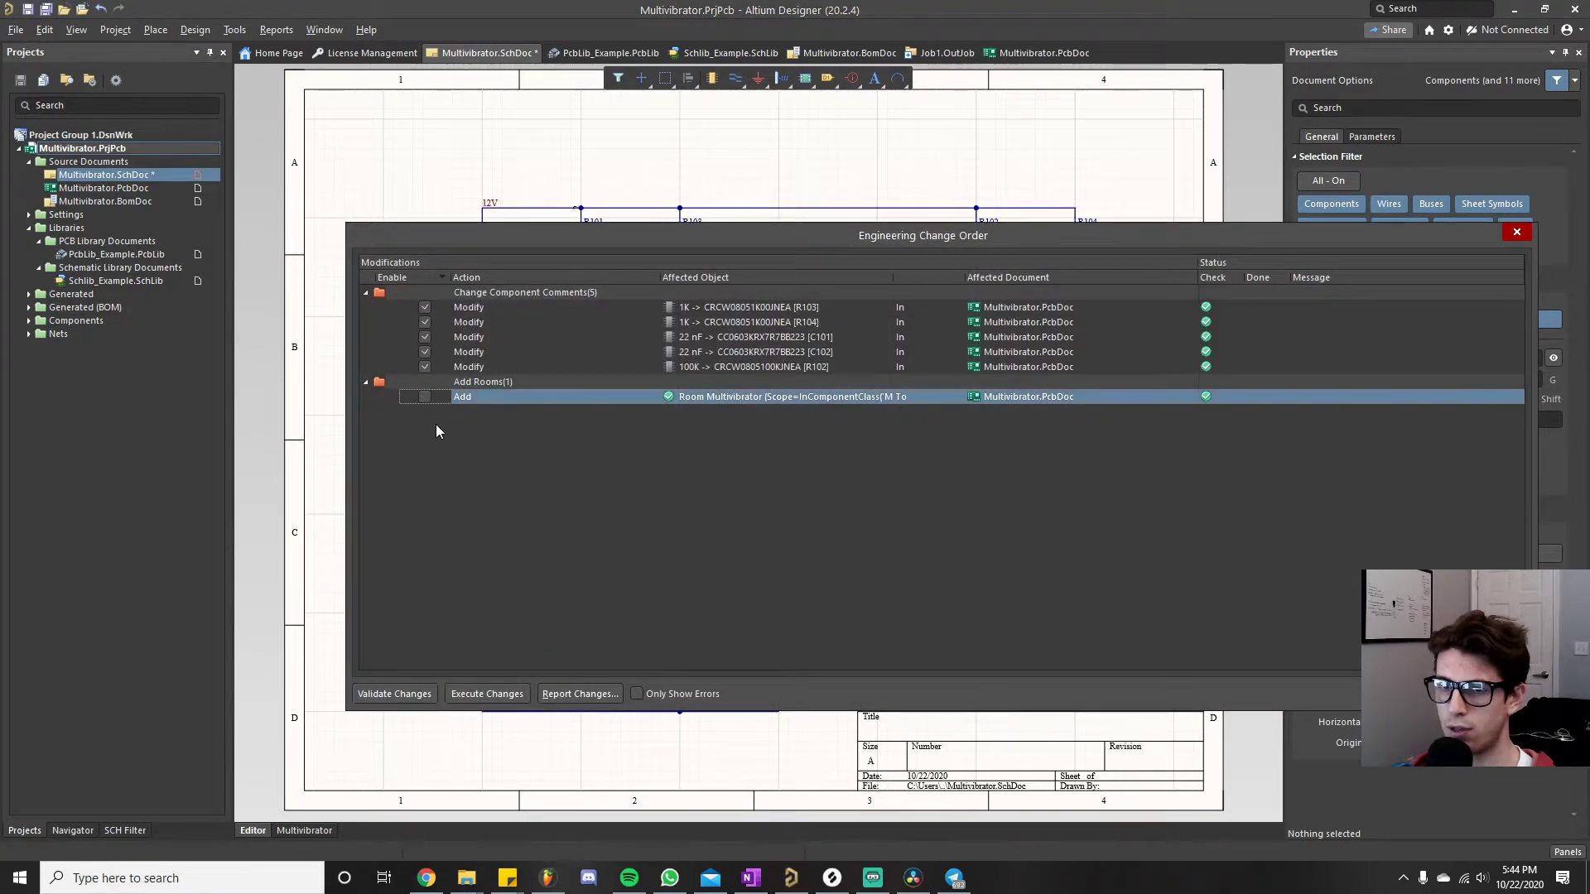
click(494, 692)
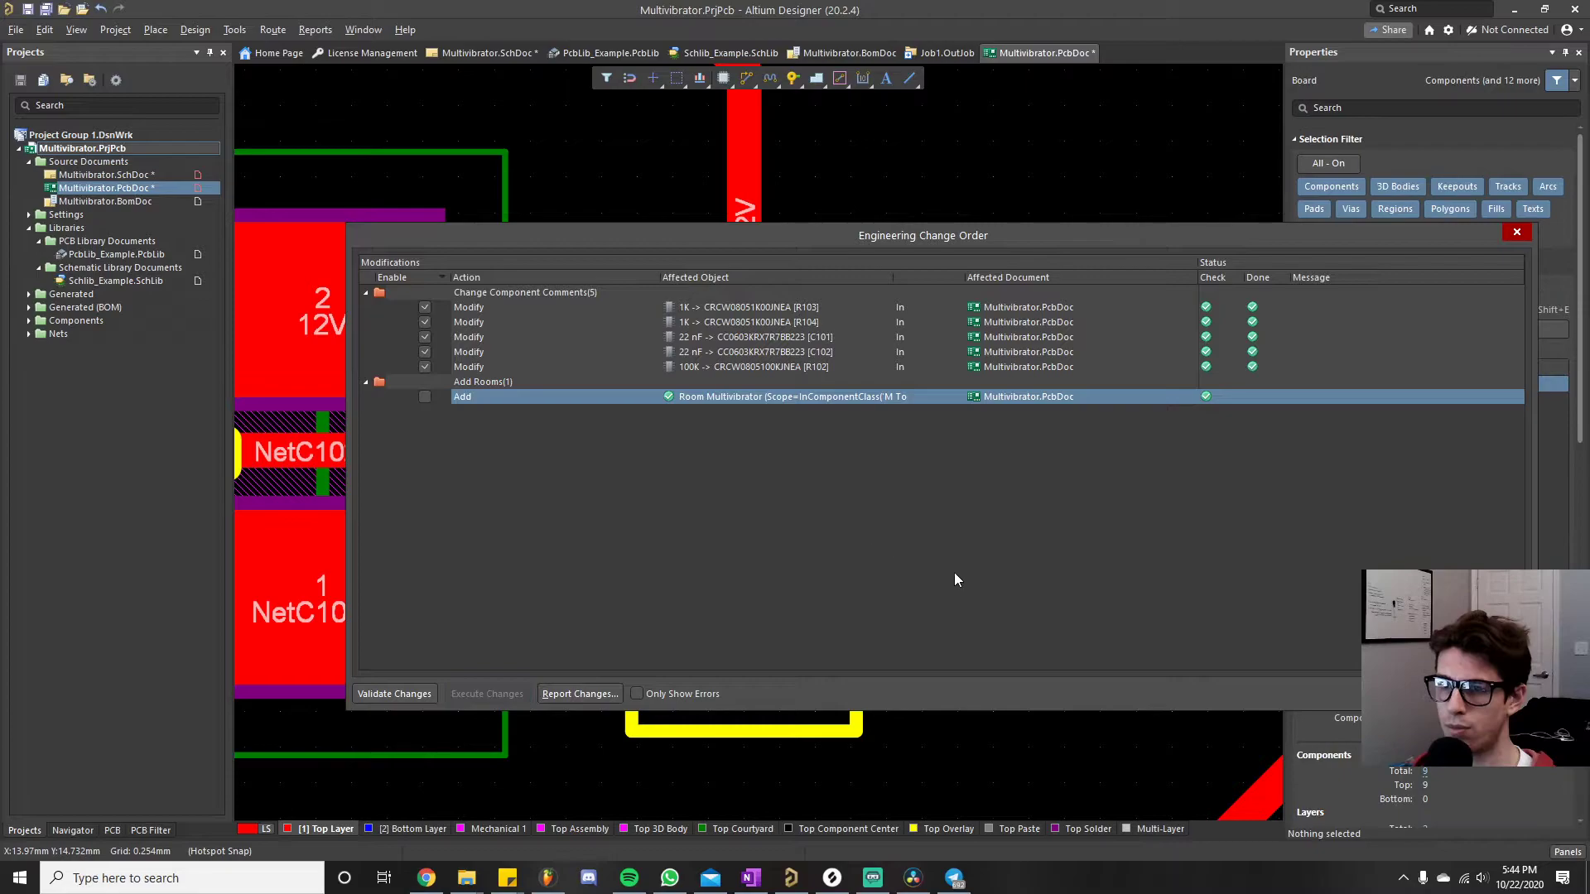
click(1499, 694)
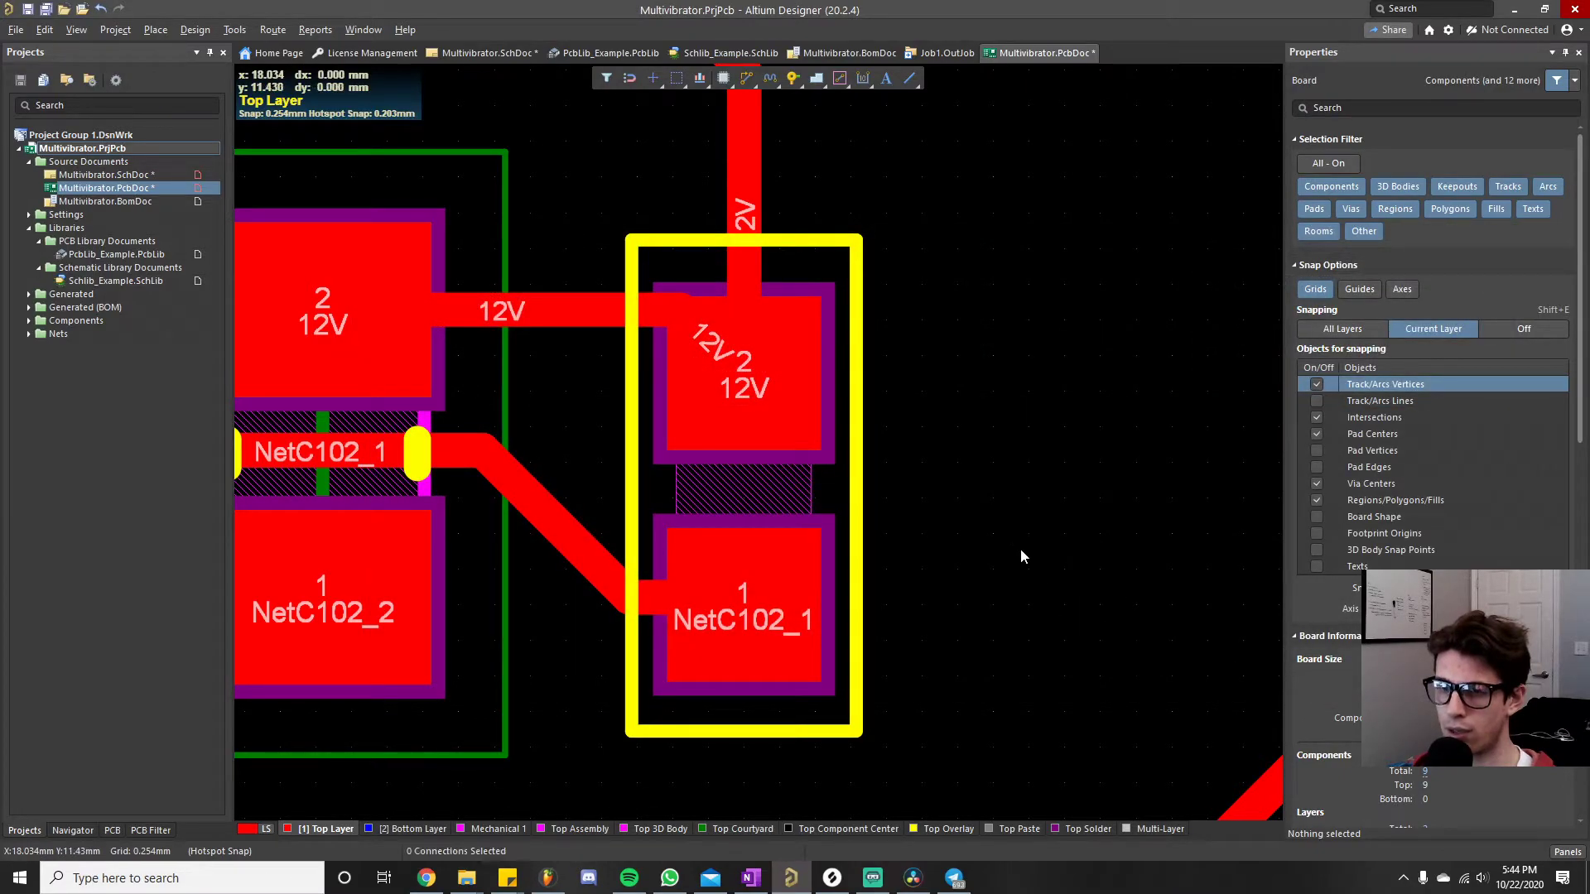
- Check R101's pads on the updated board, and save the Multivibrator schematic document
ctrl+scroll(990, 504, down, 6)
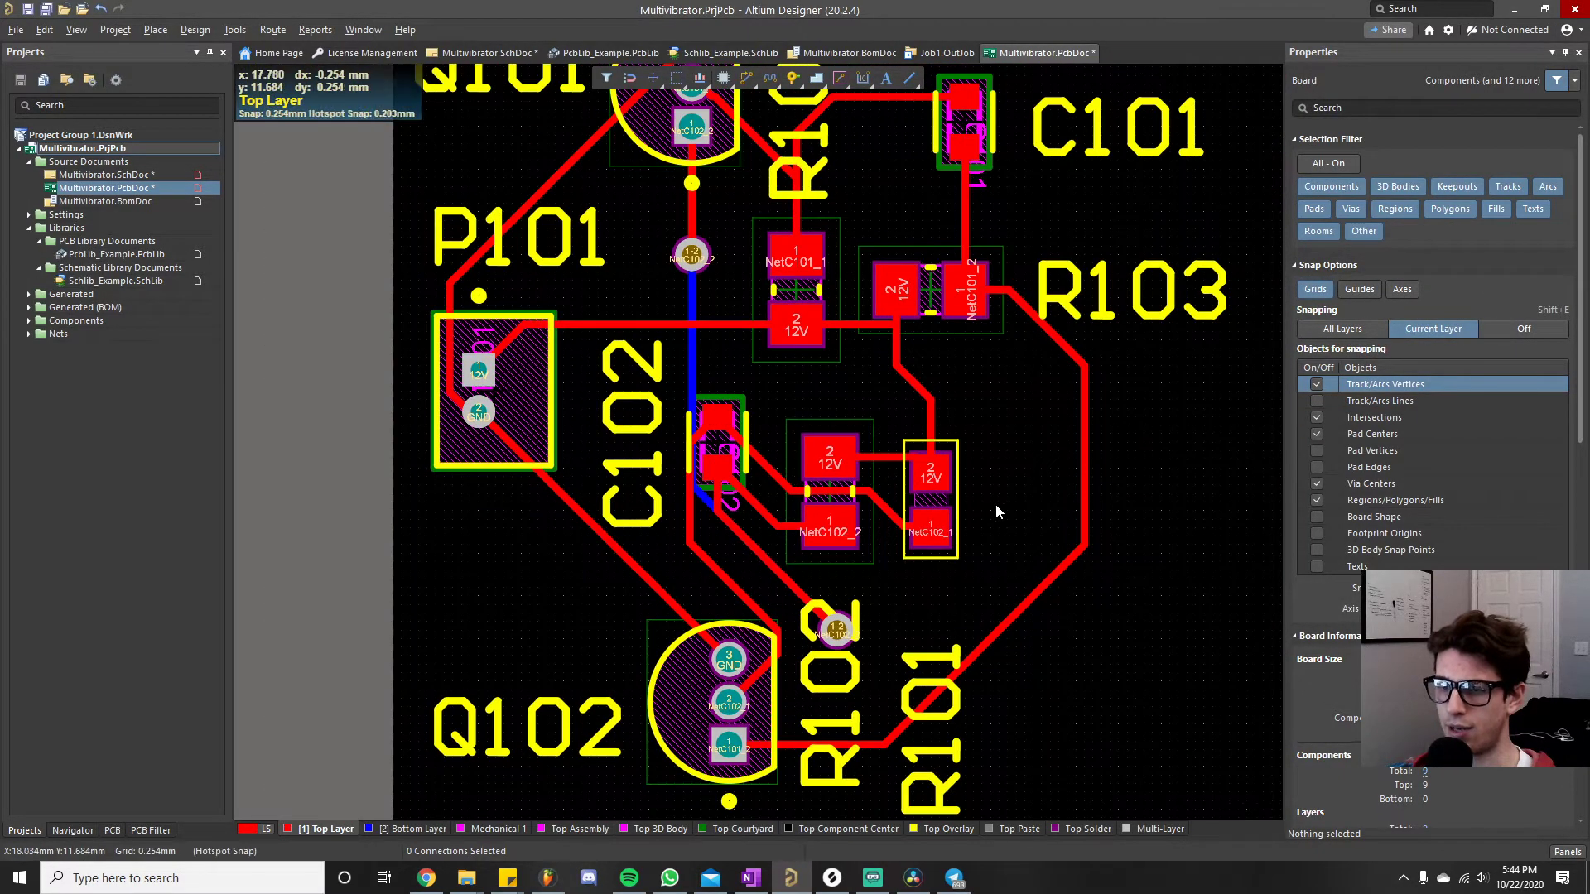
right_drag(1005, 506, 900, 441)
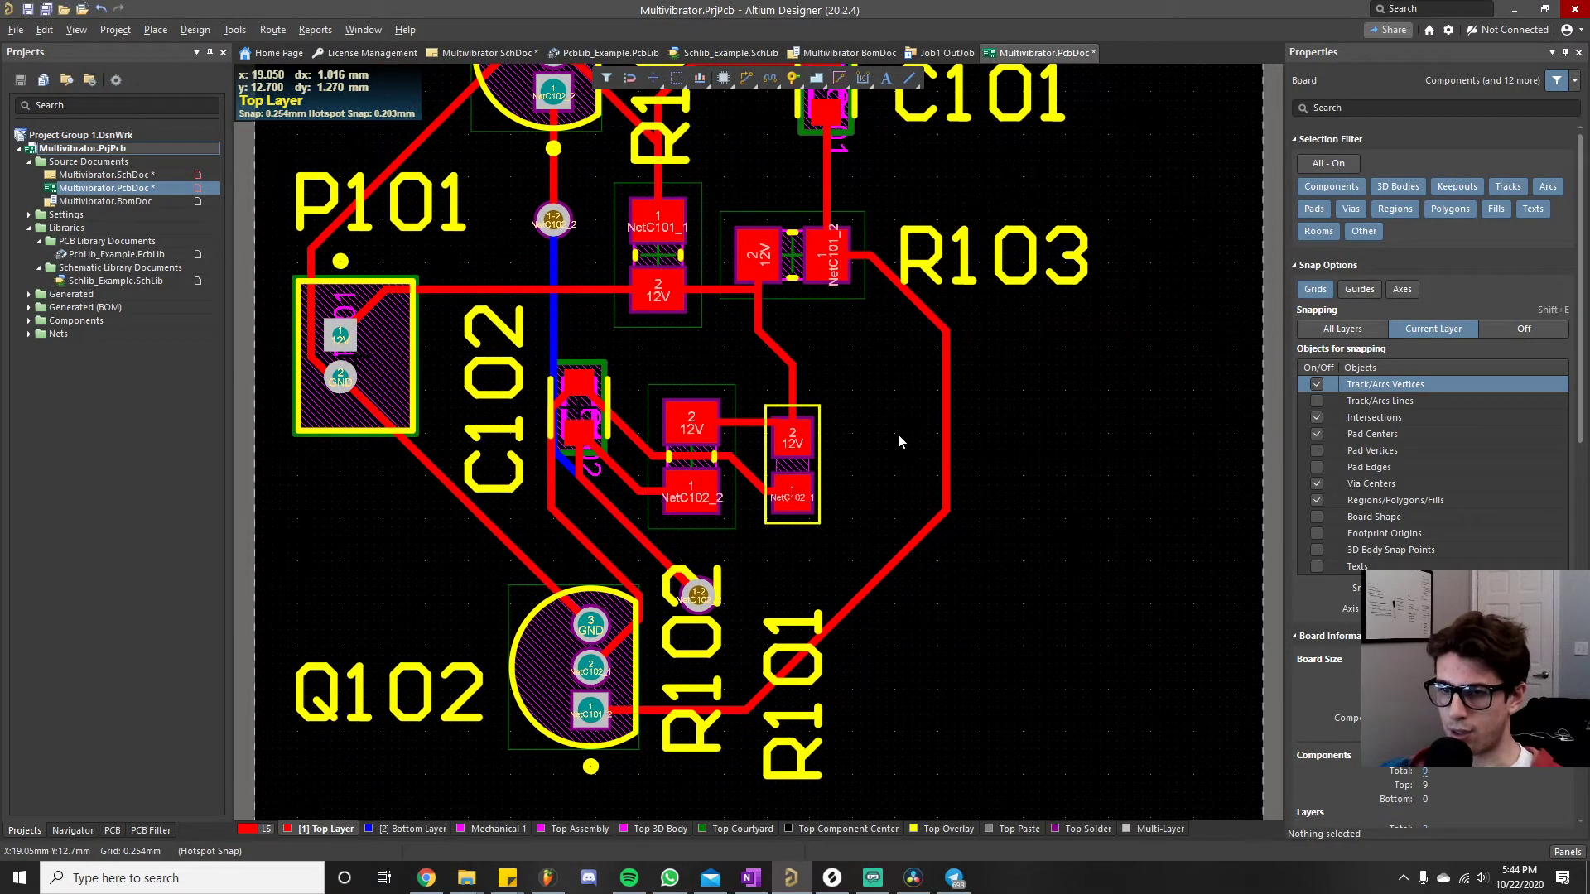
ctrl+scroll(898, 439, up, 2)
right_drag(846, 486, 810, 590)
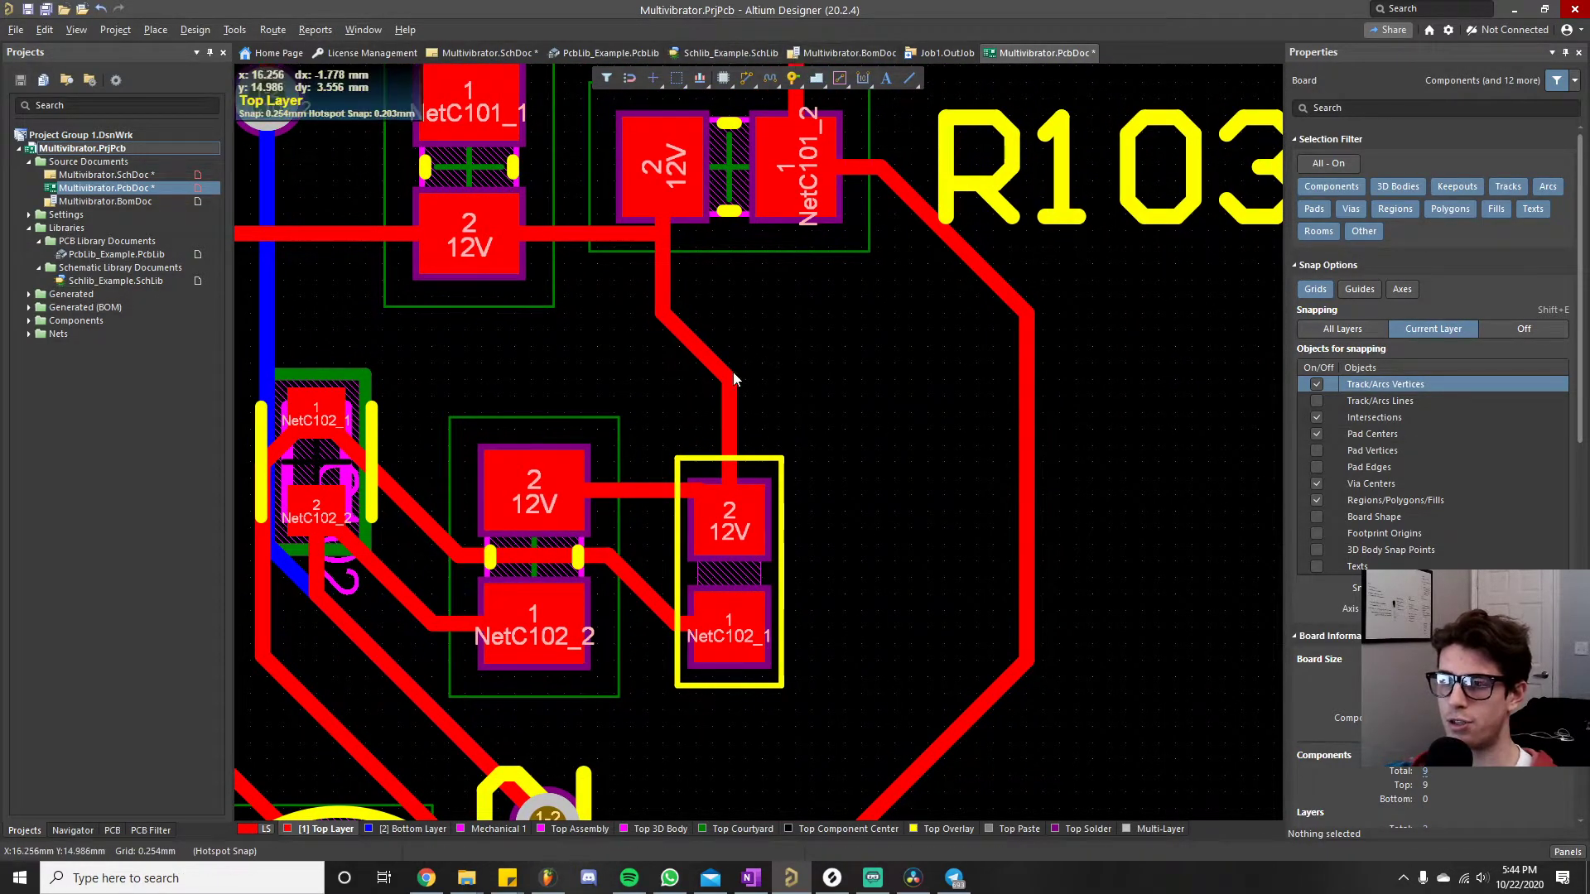
ctrl+scroll(750, 410, down, 2)
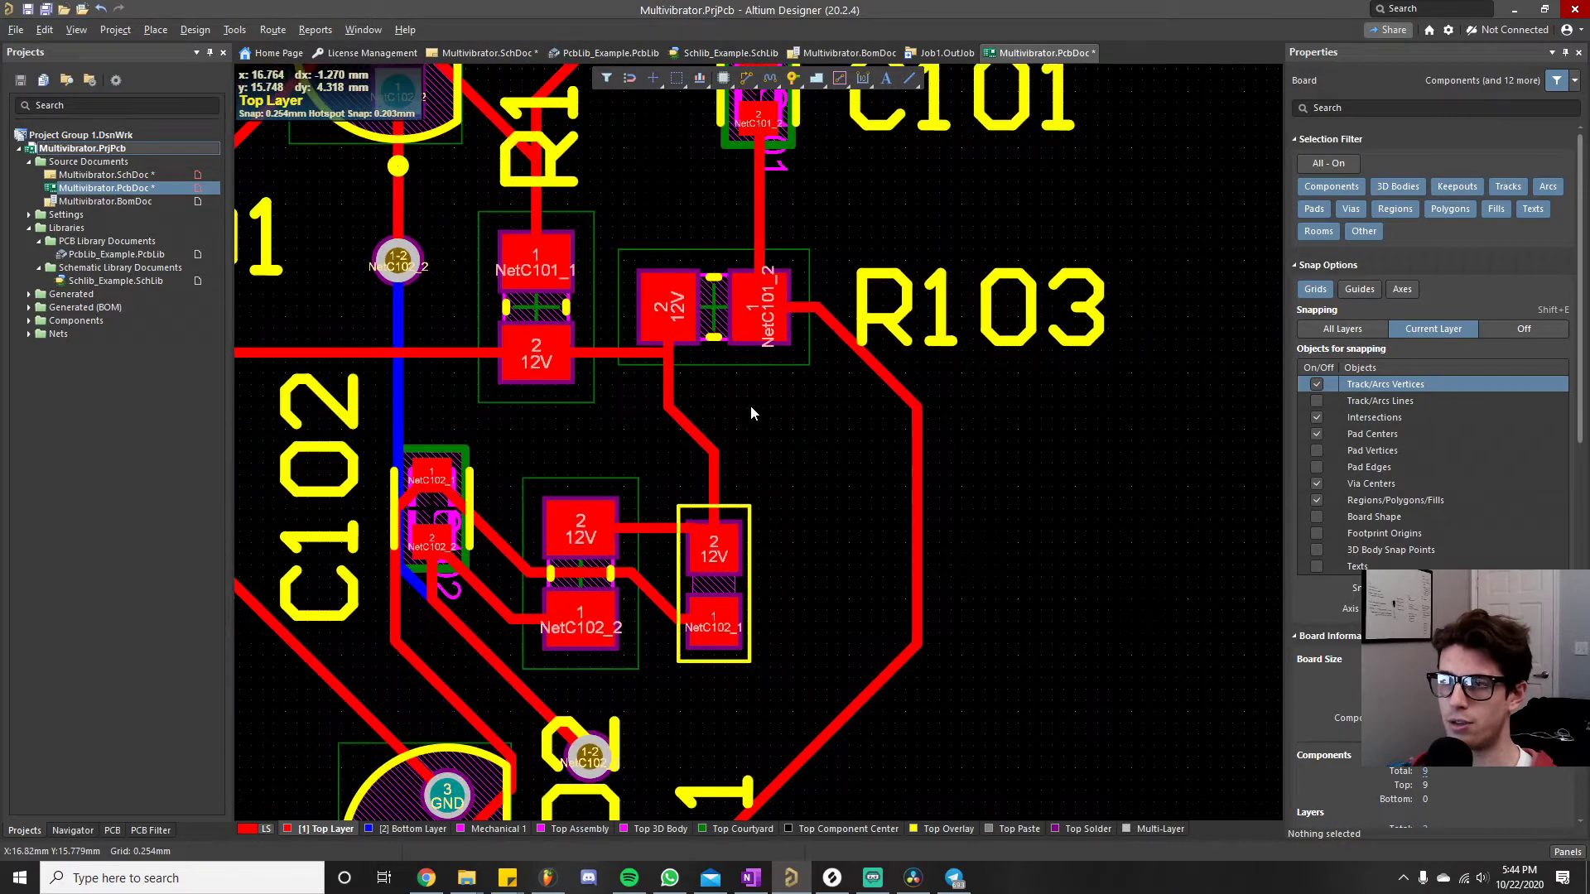
click(487, 52)
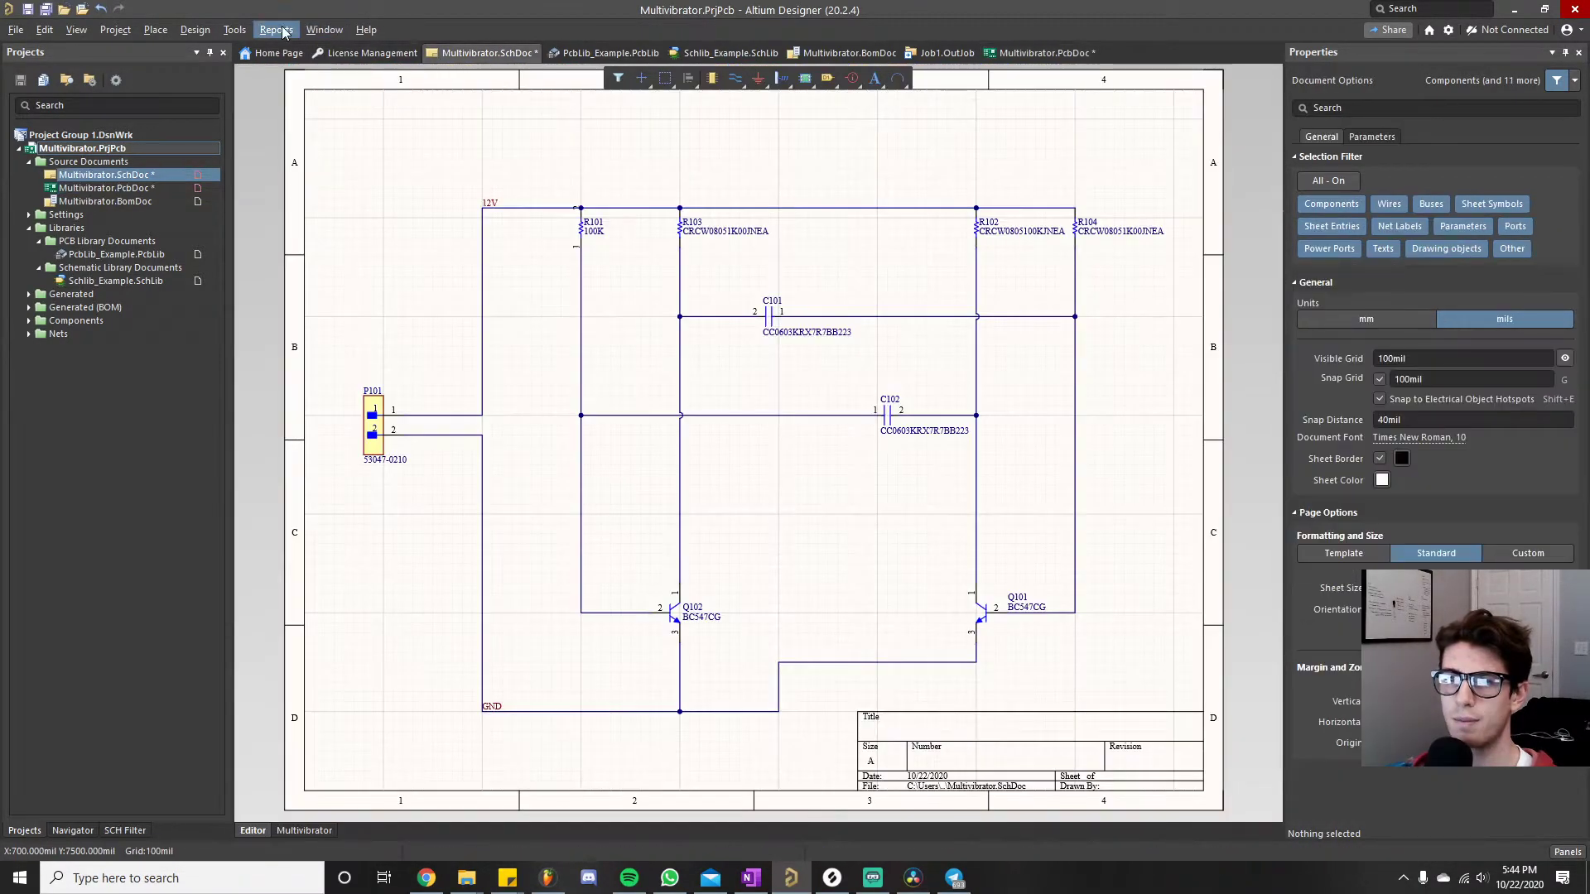
click(235, 31)
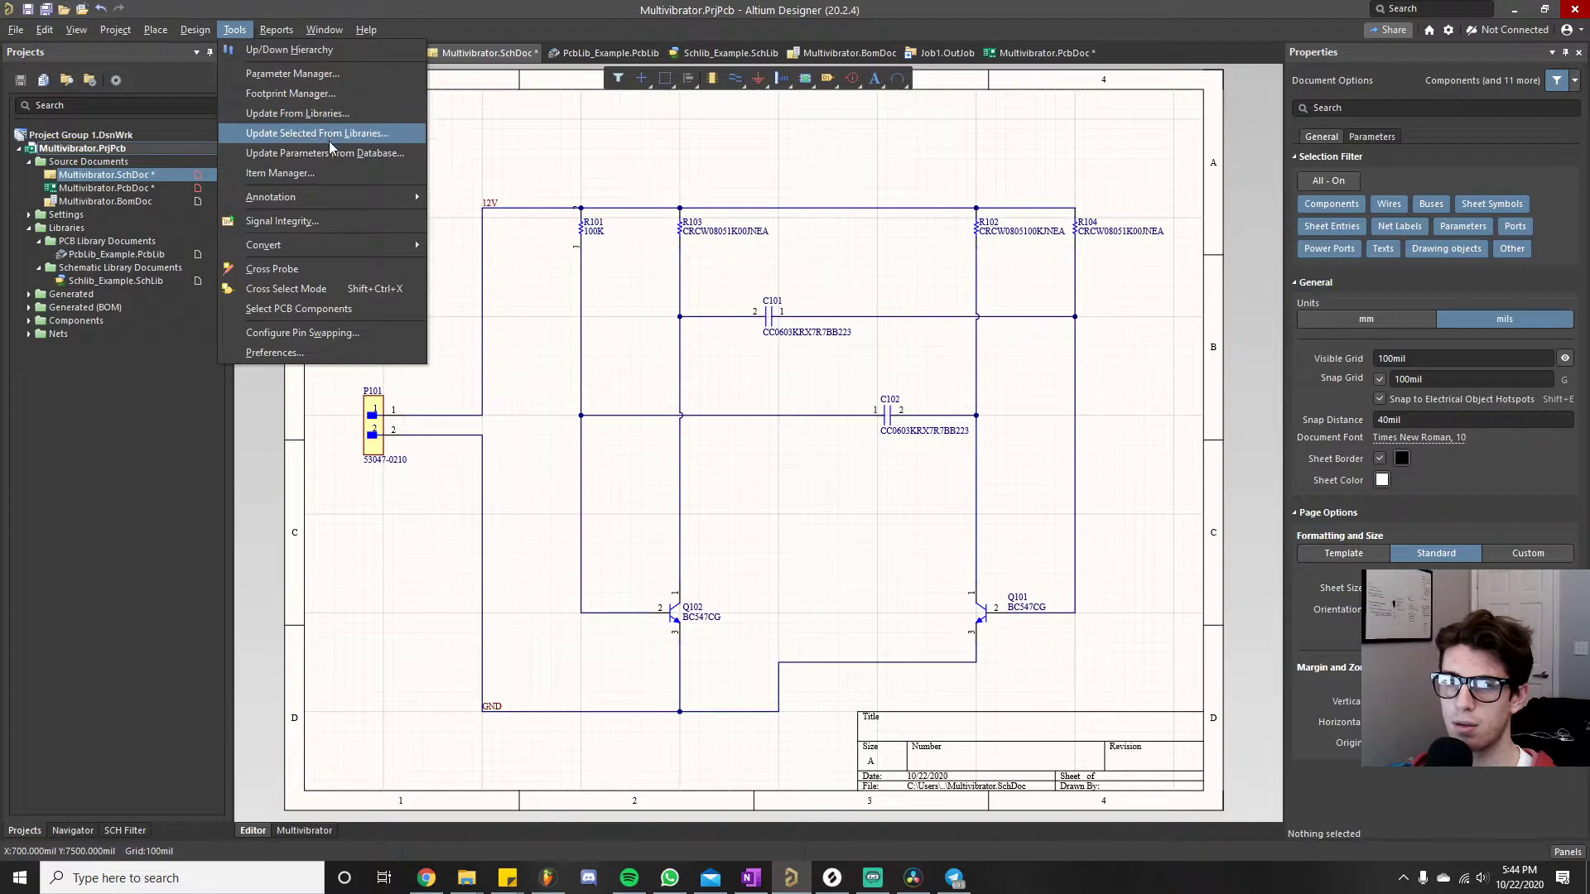
click(594, 145)
right_click(147, 174)
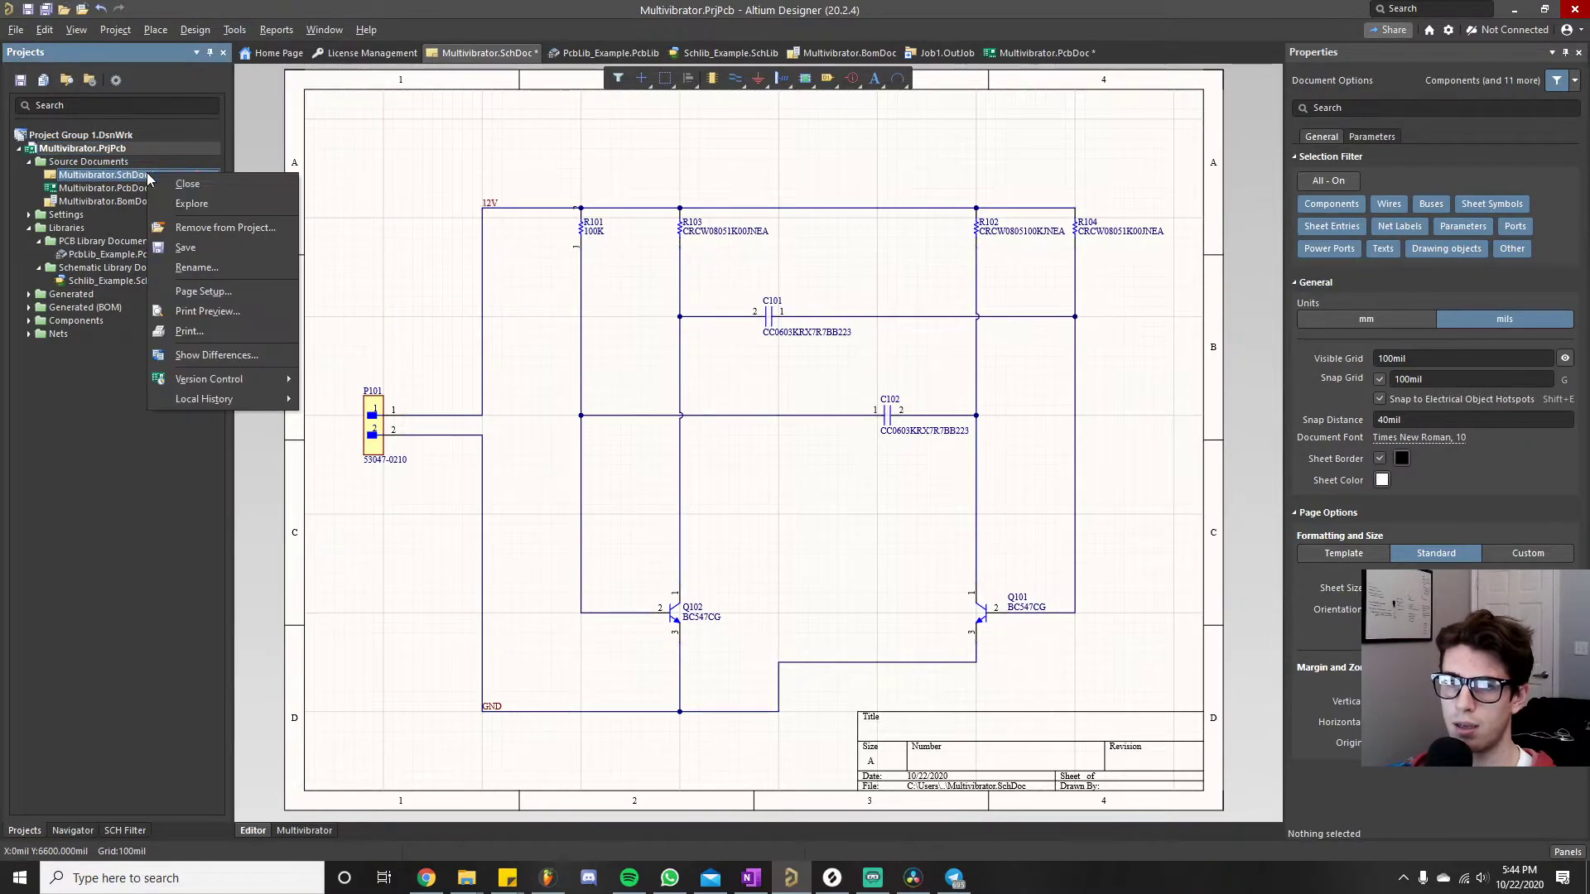
click(190, 207)
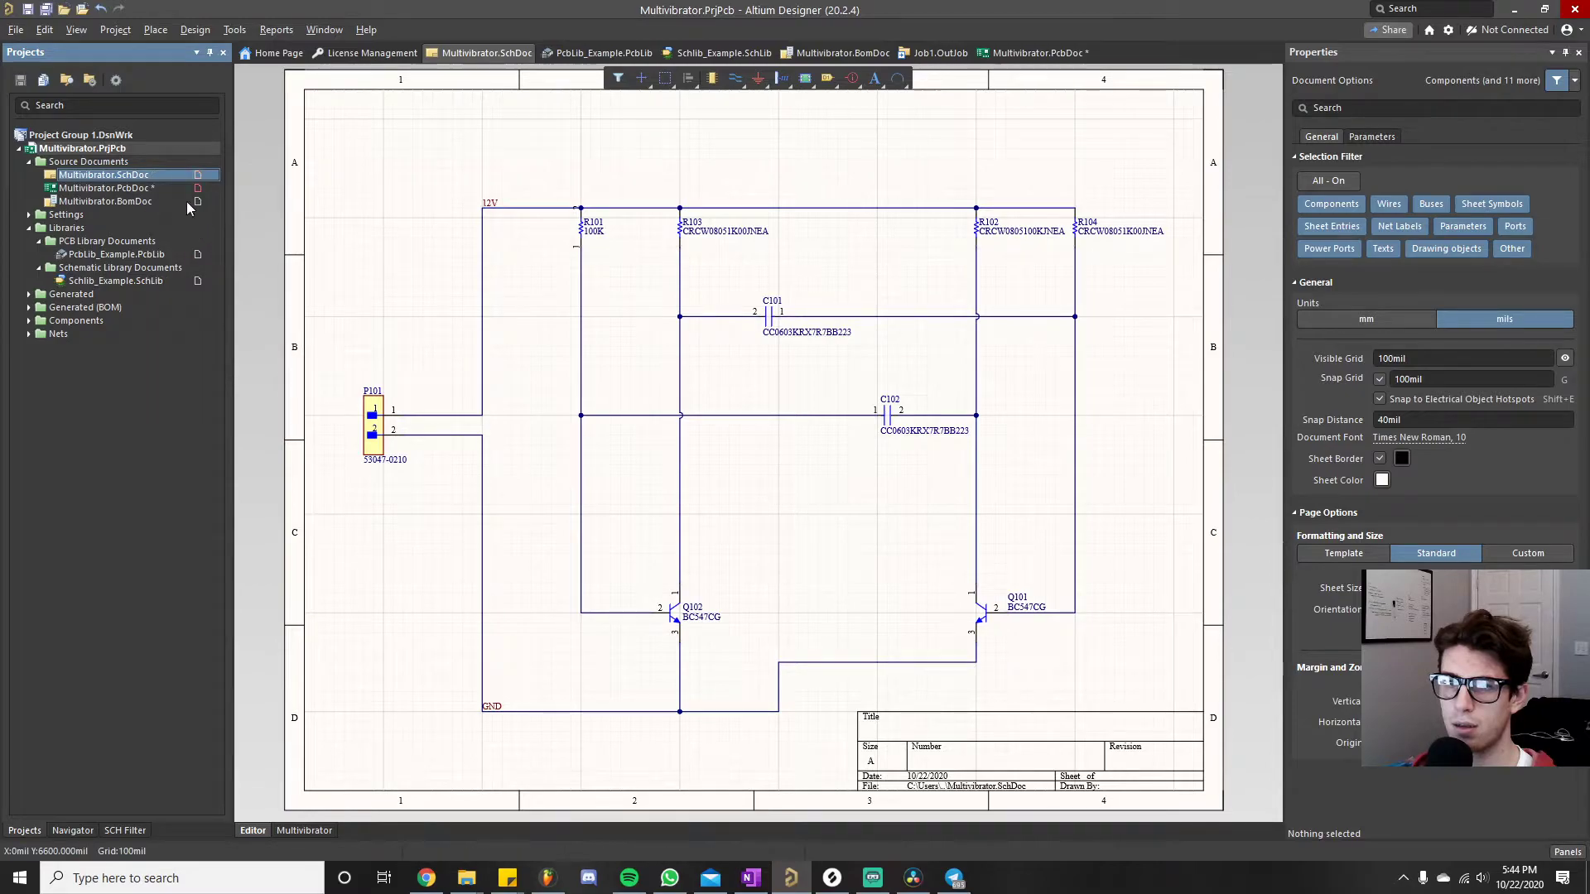
- Examine resistor R101's library source, footprint assignment and parameters in the schematic, collapsing its Location section
click(583, 232)
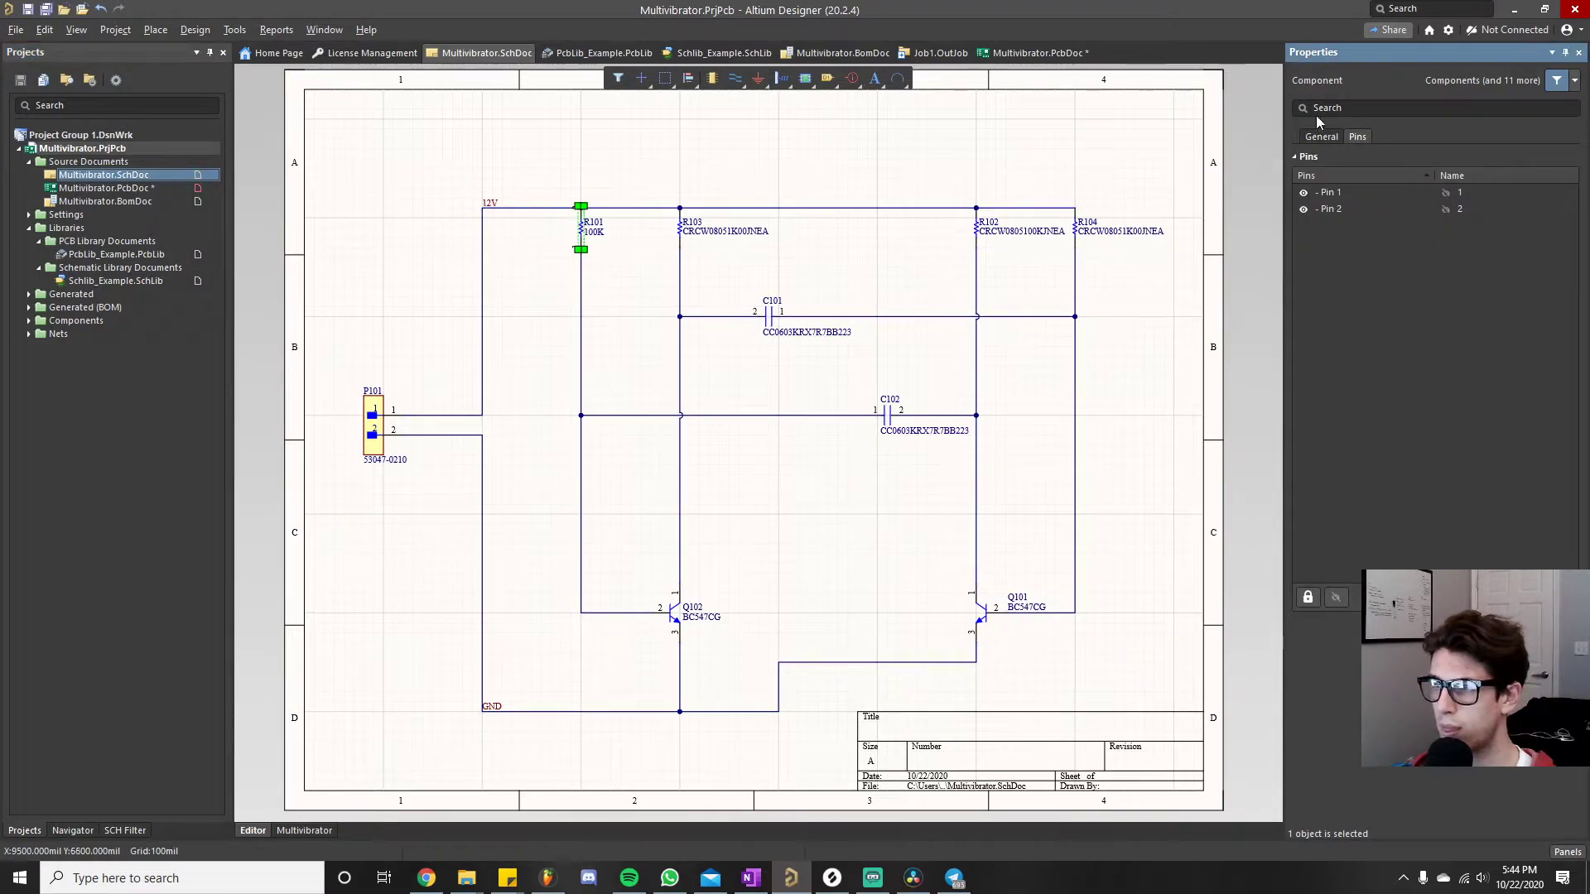
click(1322, 137)
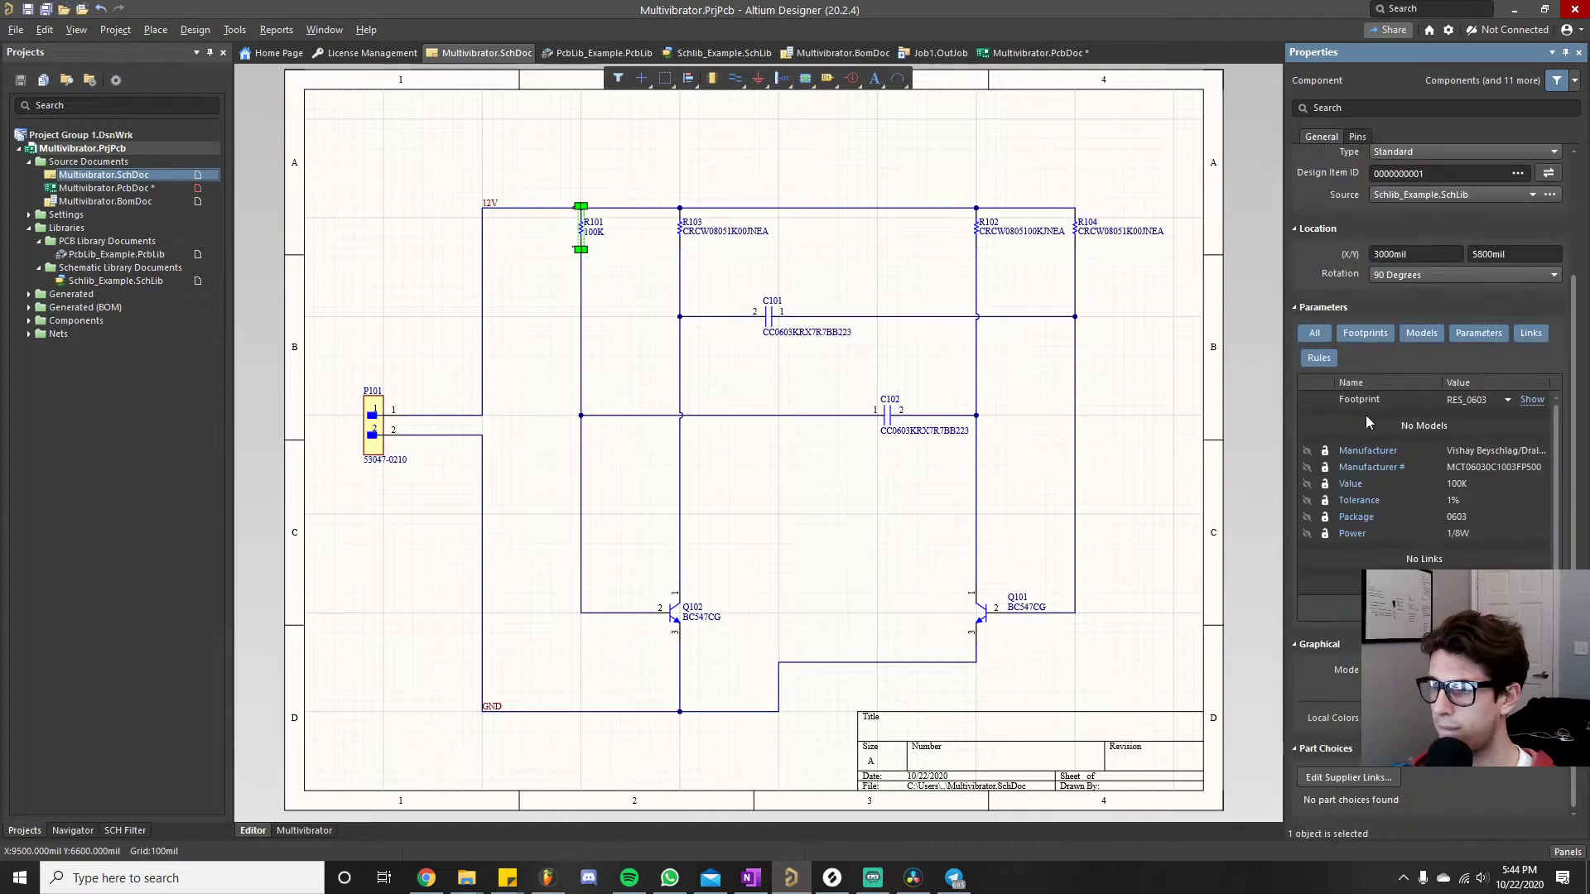
scroll(1360, 544, up, 3)
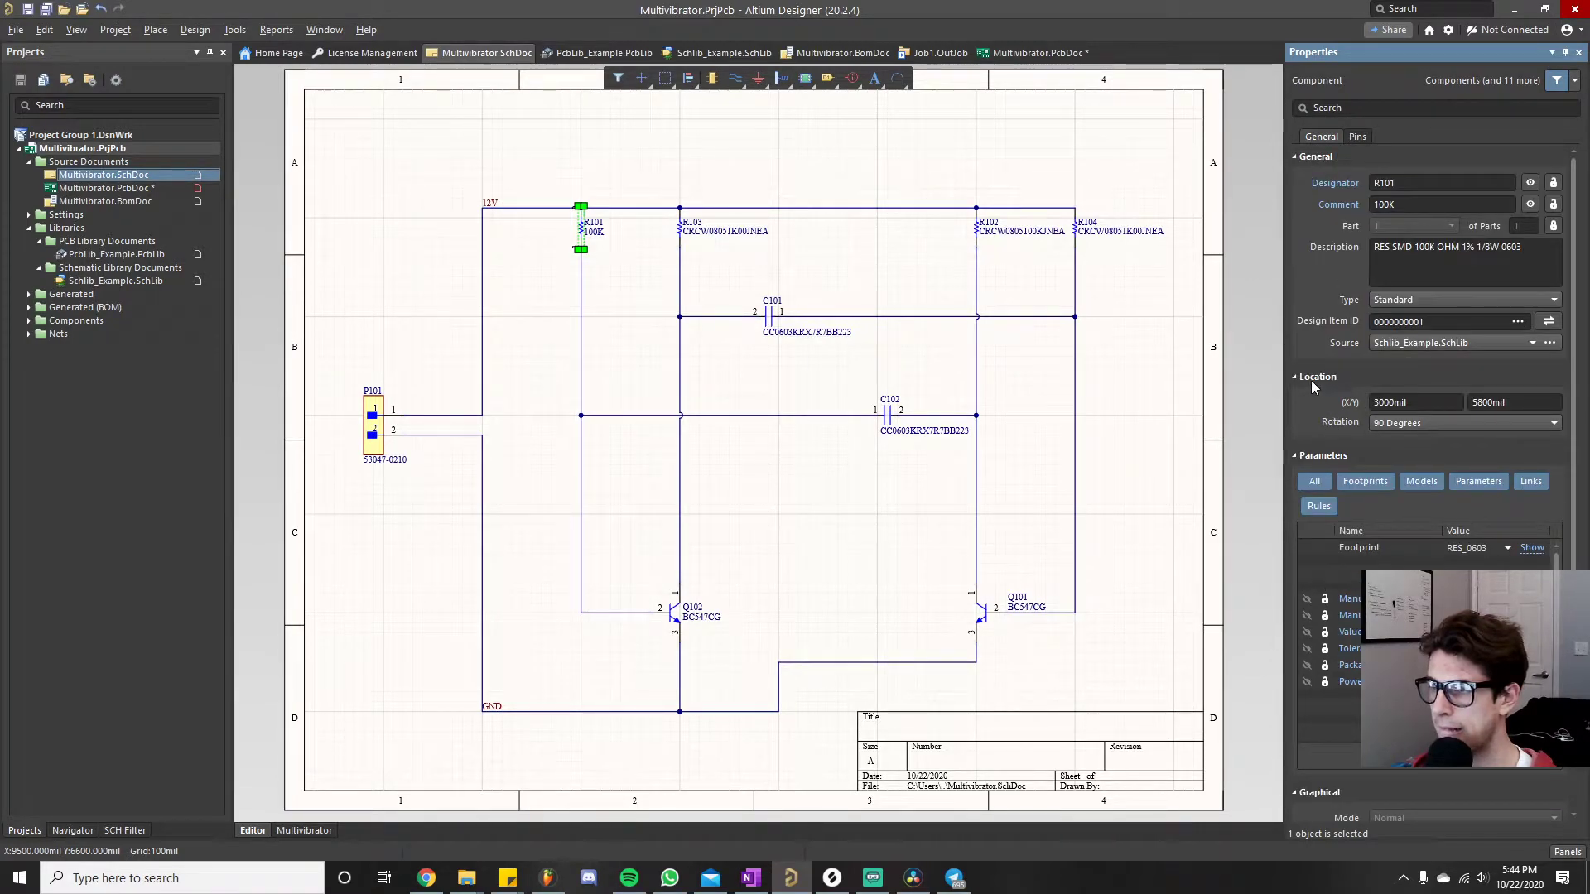
click(1296, 378)
scroll(1374, 519, down, 2)
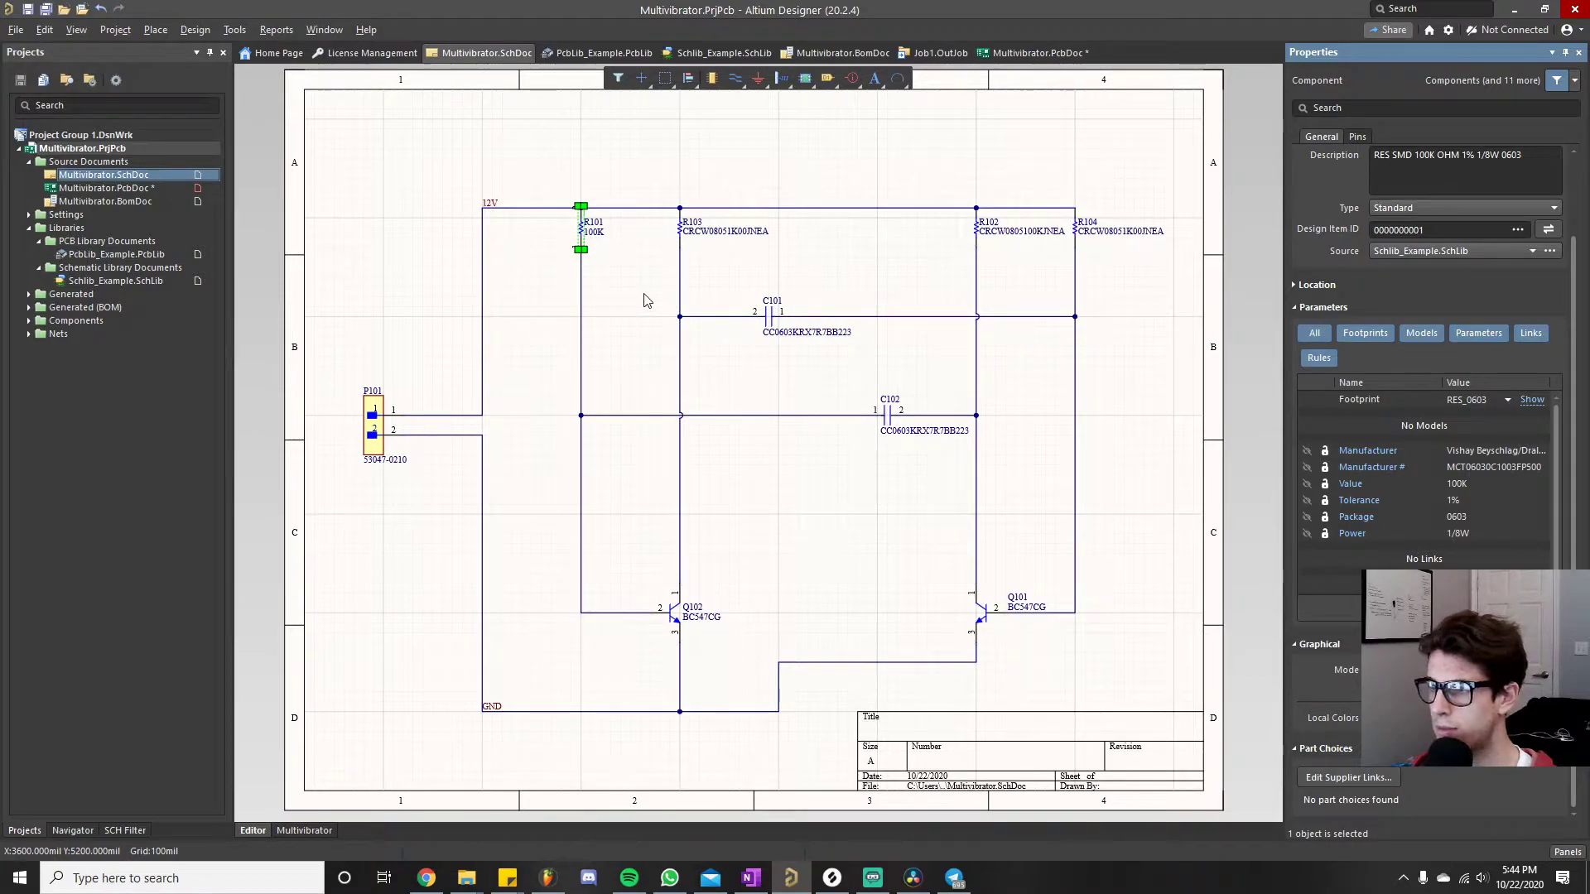
scroll(1457, 510, up, 2)
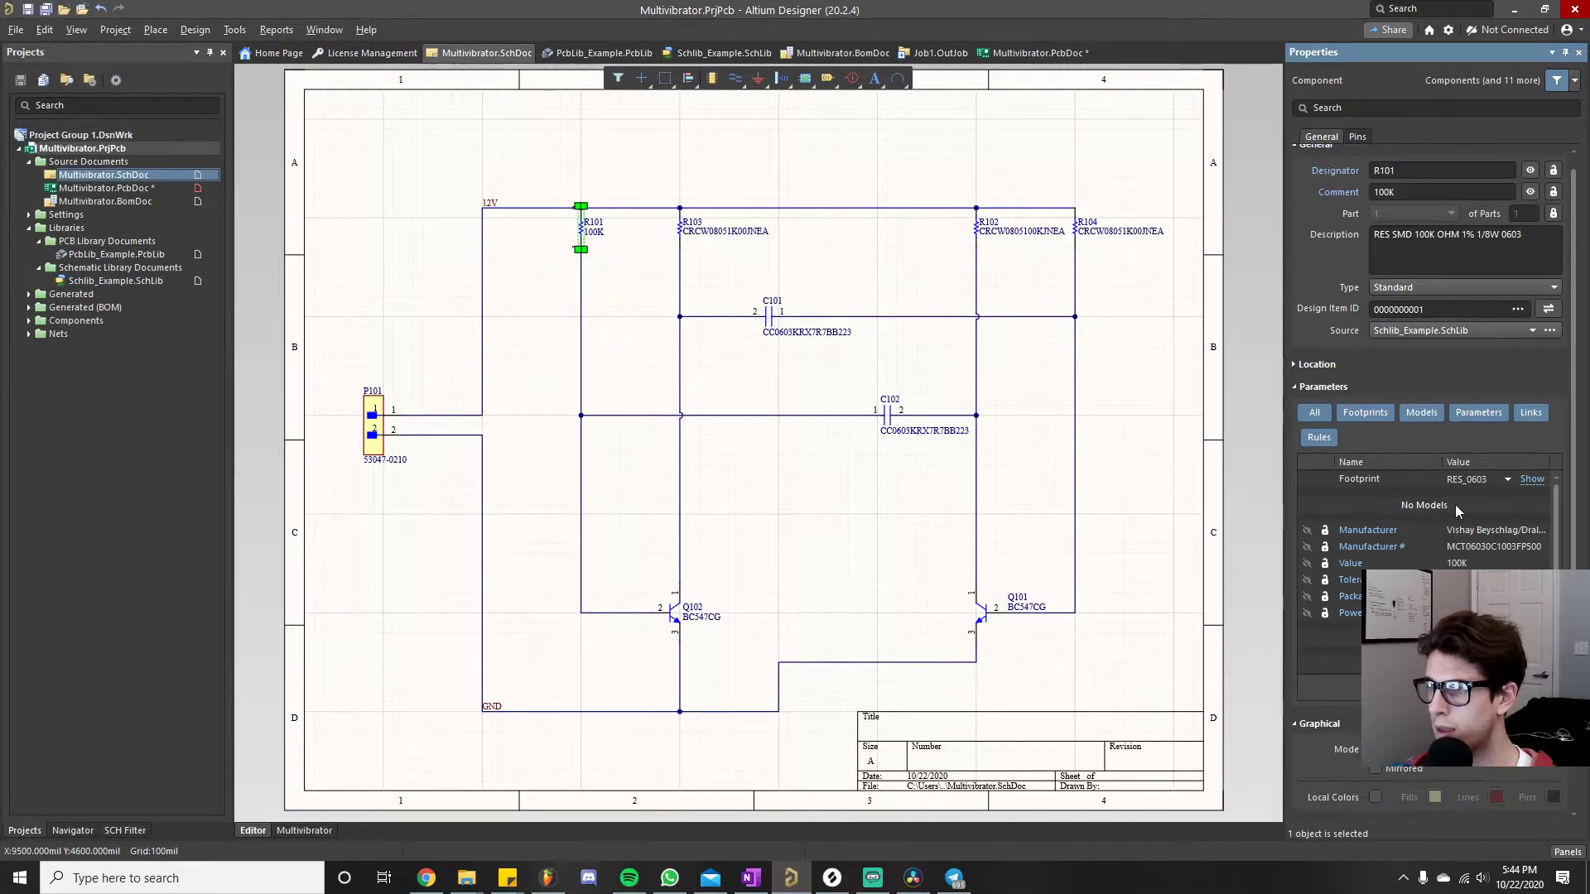
scroll(1364, 519, down, 3)
scroll(1443, 489, up, 3)
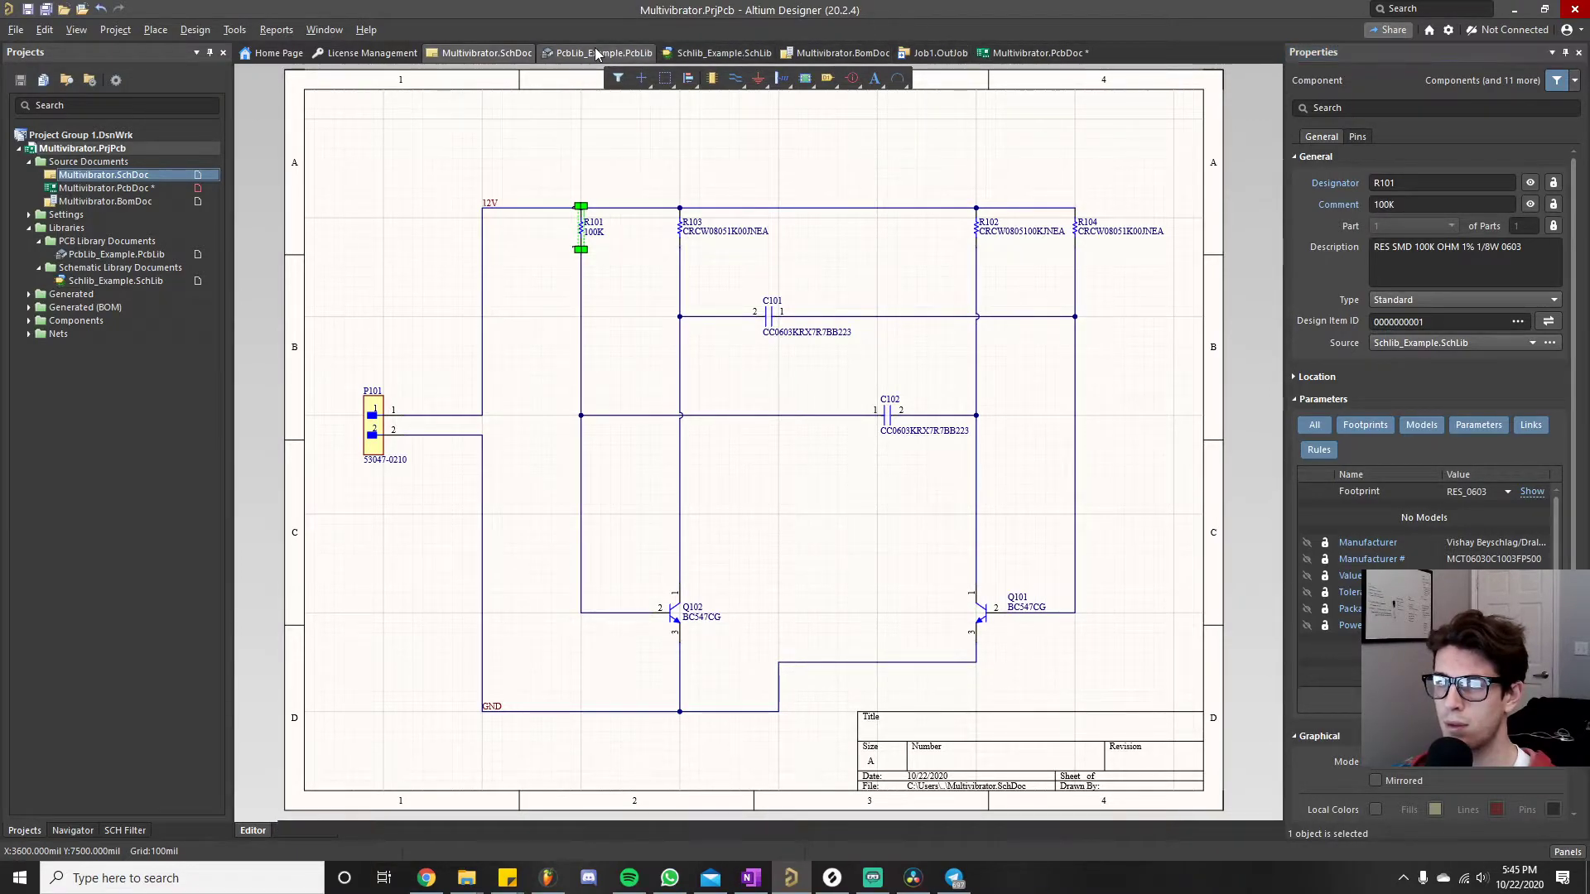
- Compare resistor R101's footprint in PcbLib_Example.PcbLib with its pads on the Multivibrator board and its footprint assignment in the schematic
click(594, 52)
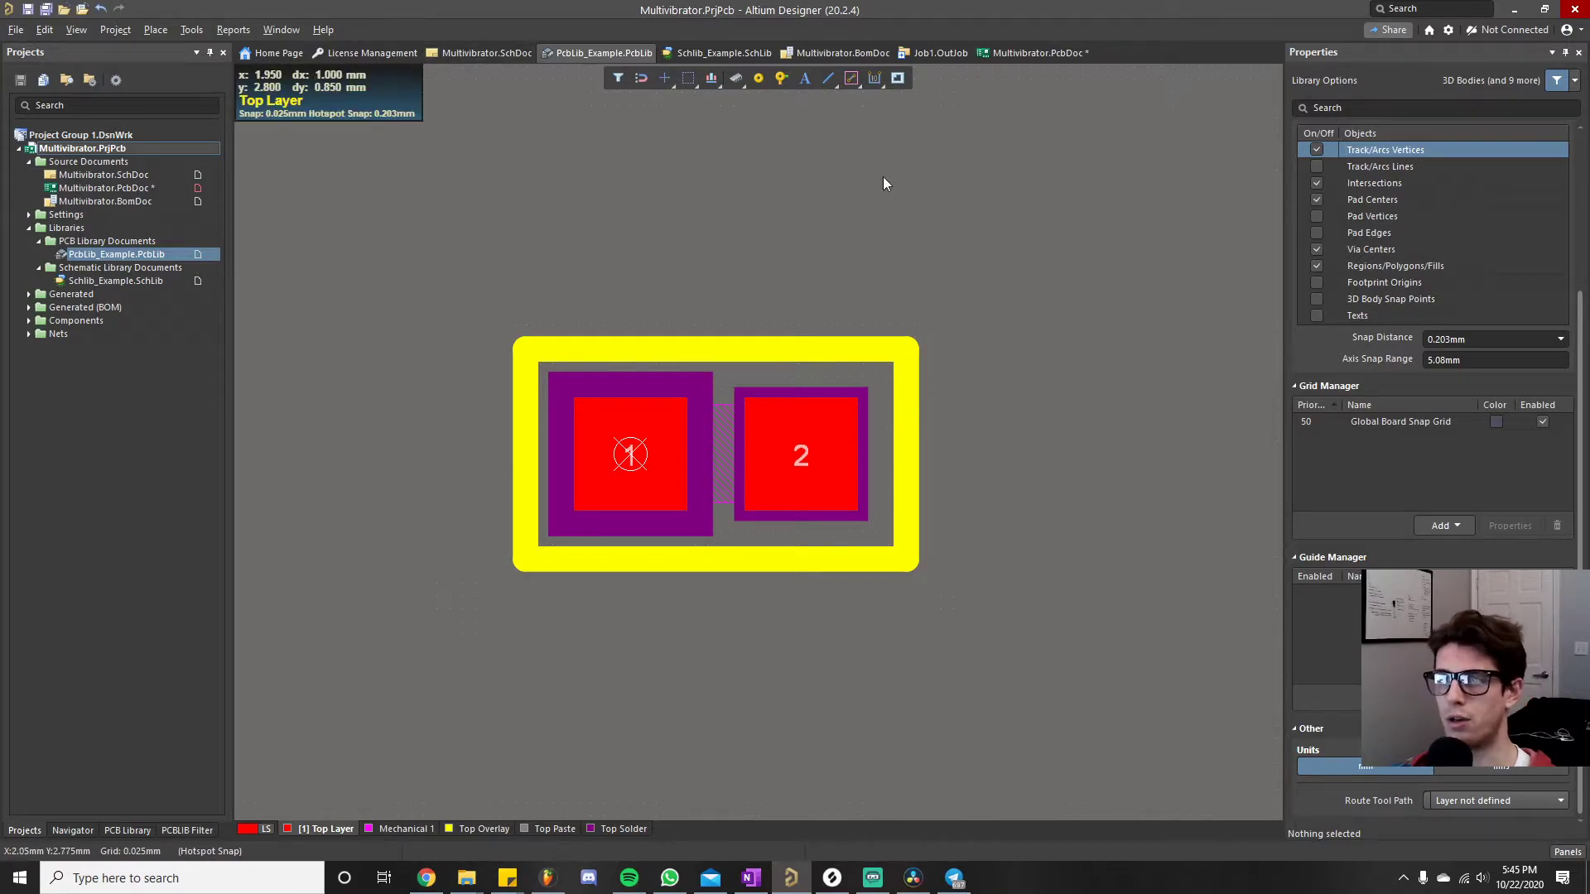
click(1006, 52)
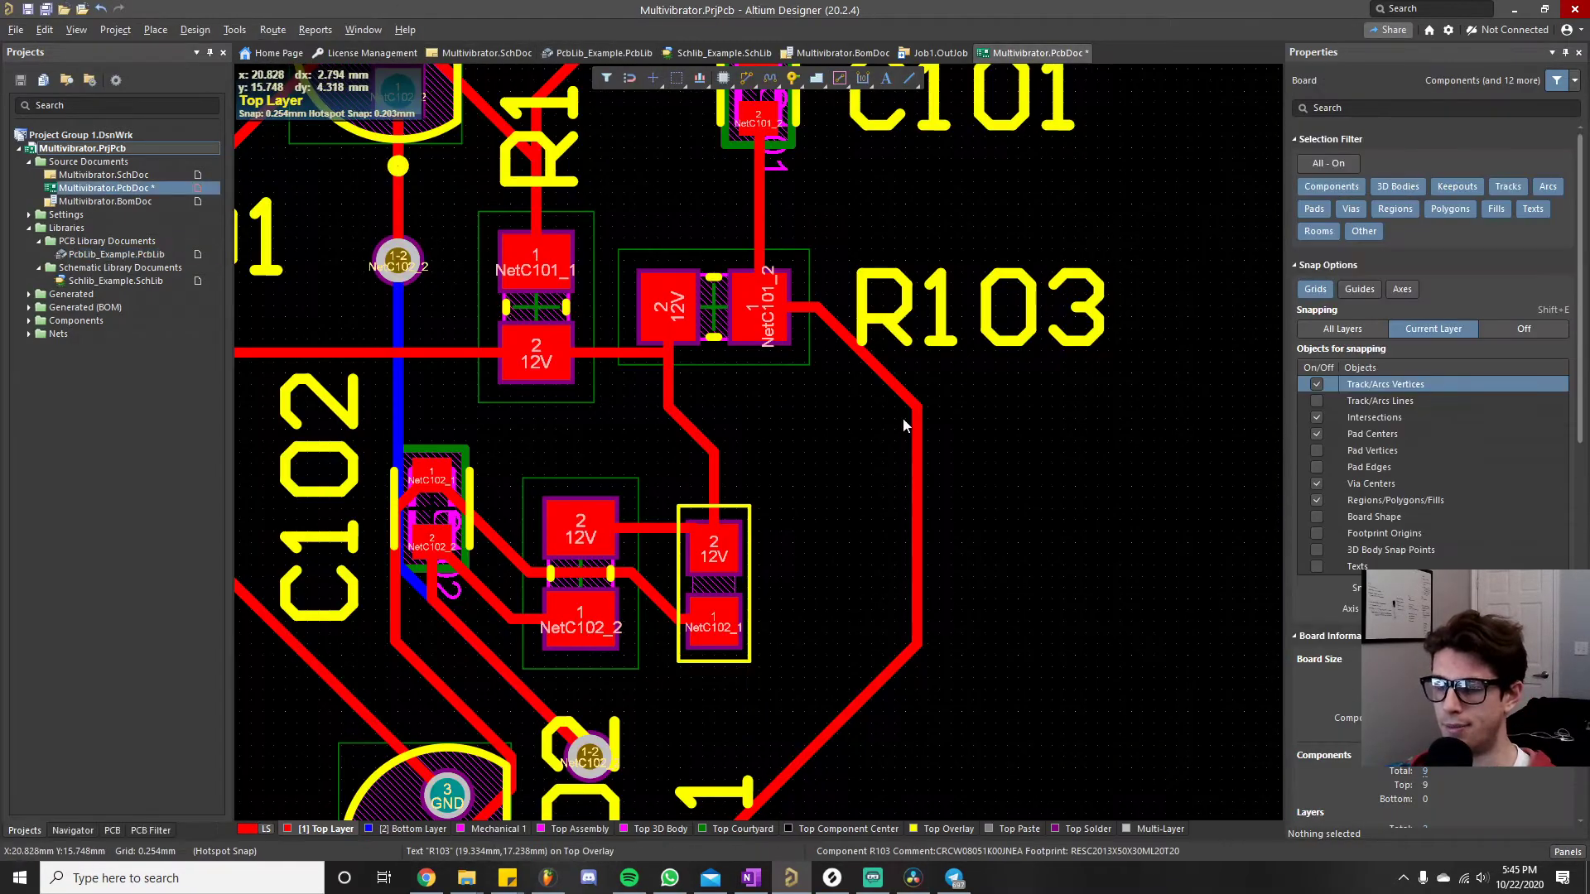
right_drag(796, 489, 804, 406)
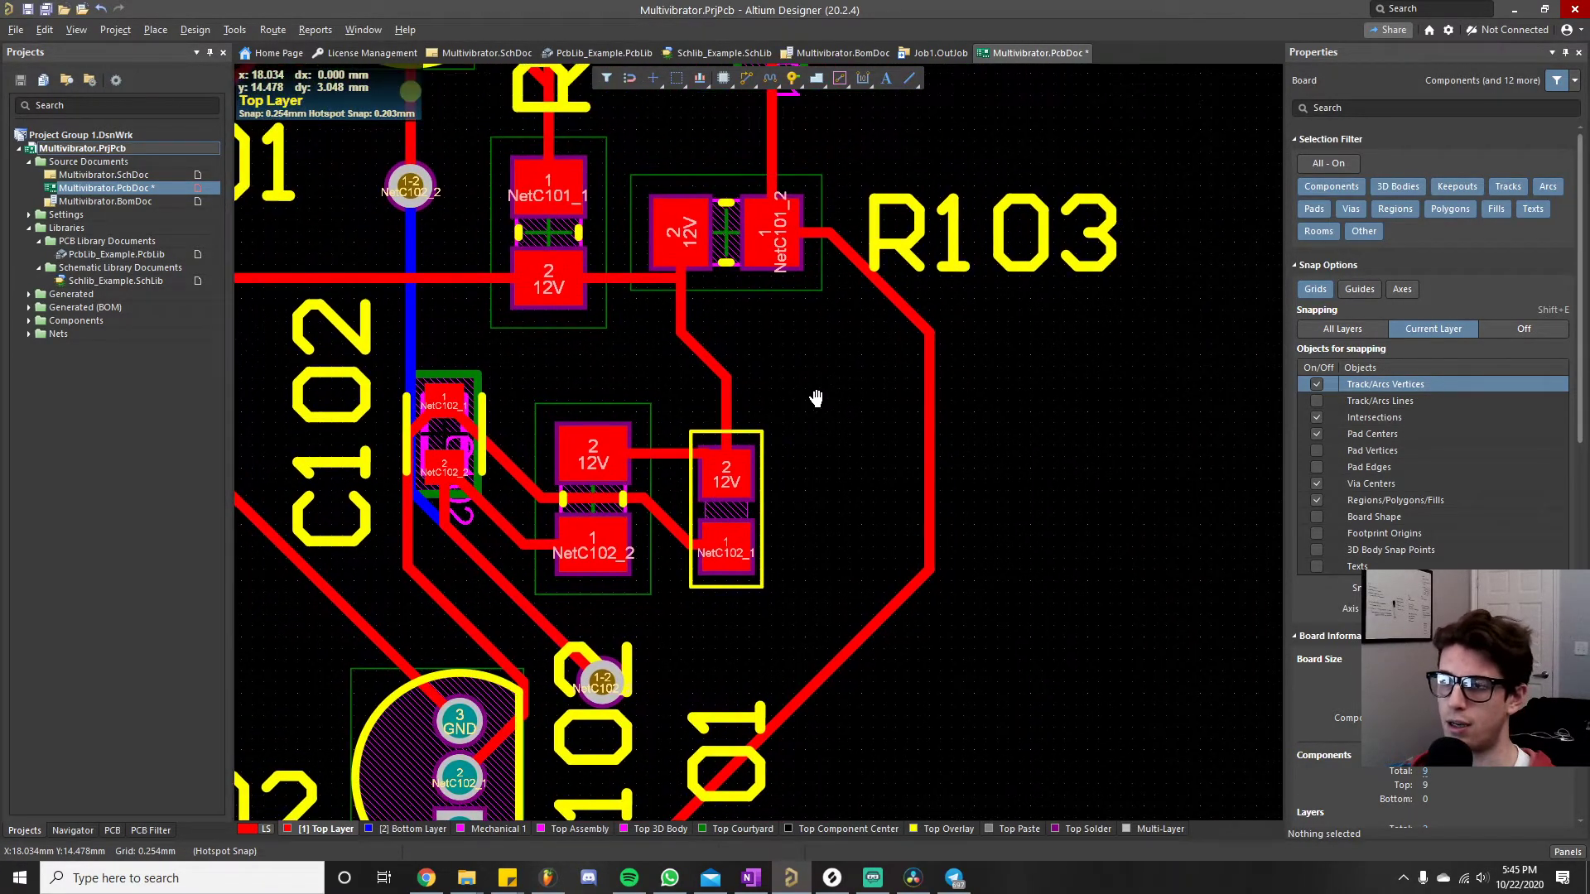
ctrl+scroll(803, 421, down, 1)
ctrl+scroll(802, 421, down, 2)
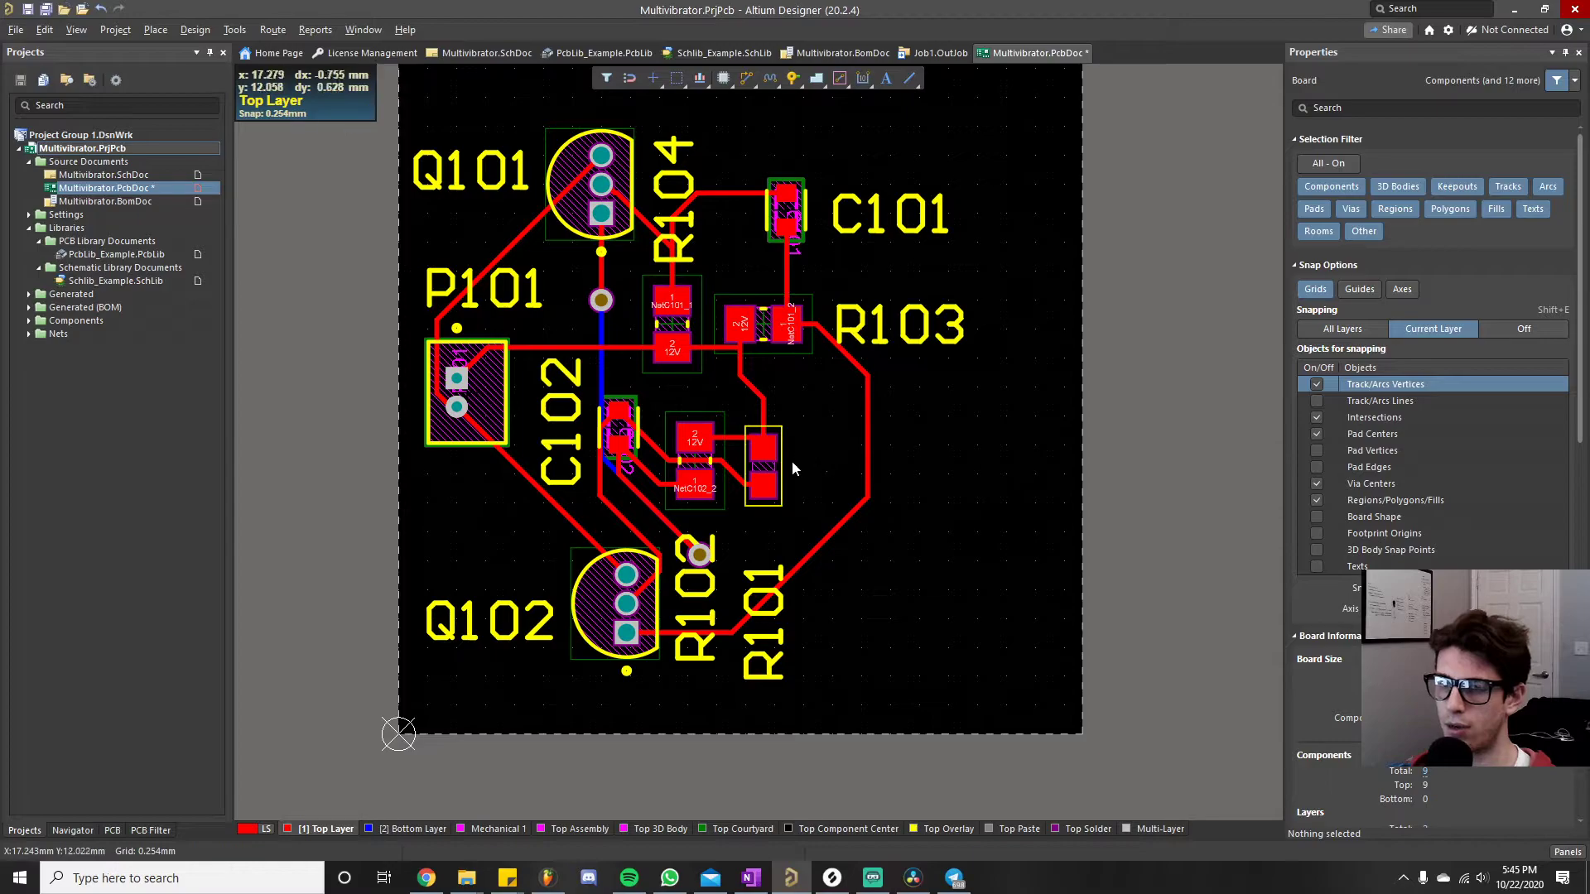
ctrl+scroll(791, 459, up, 4)
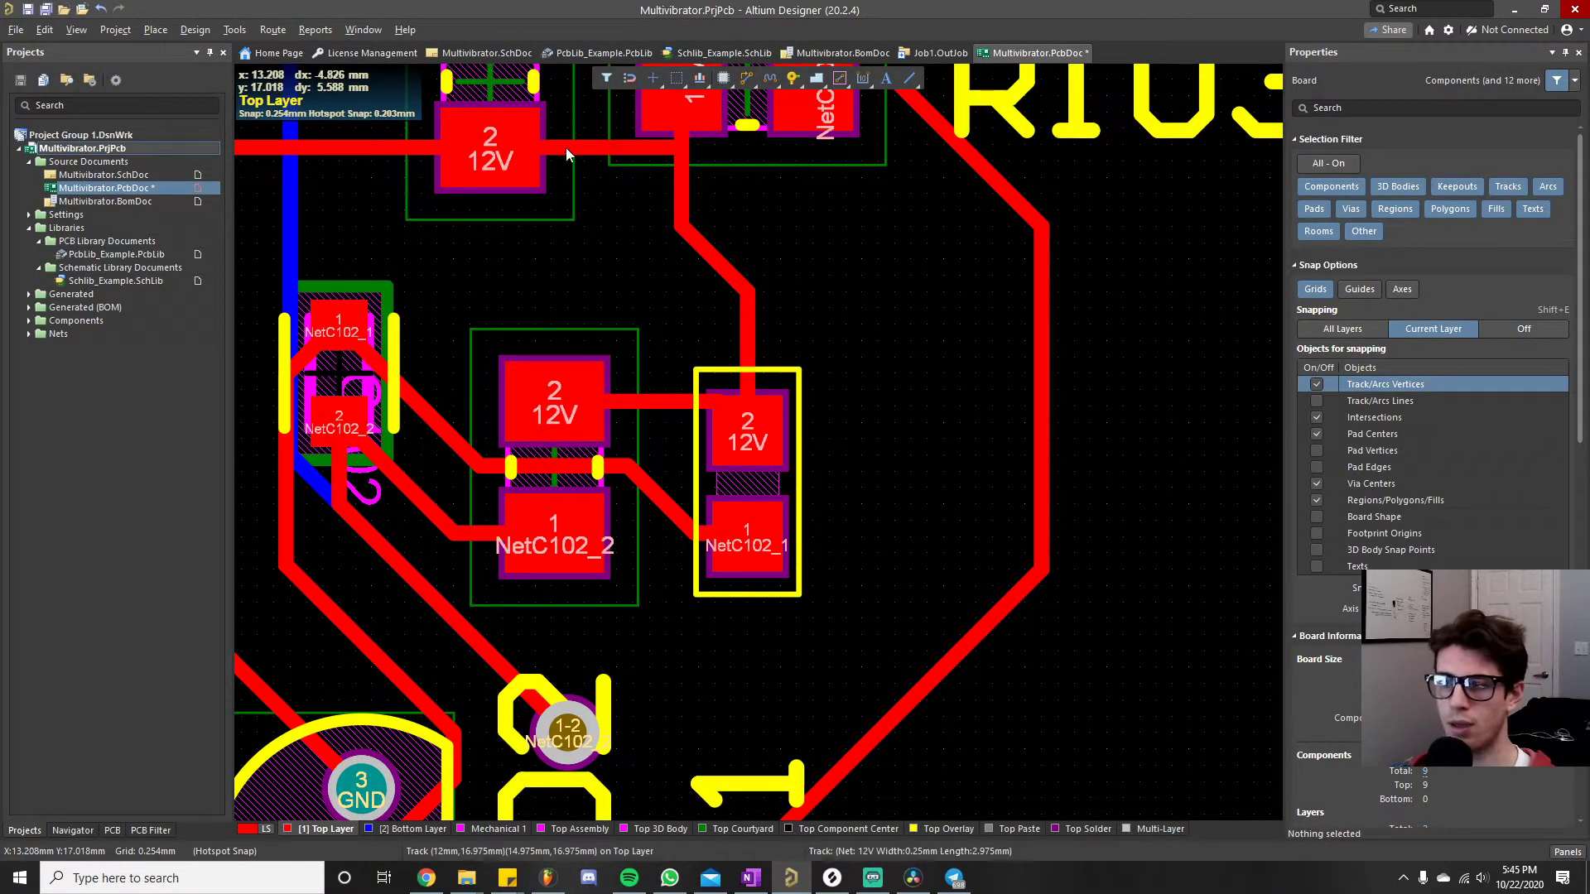
click(484, 52)
click(615, 265)
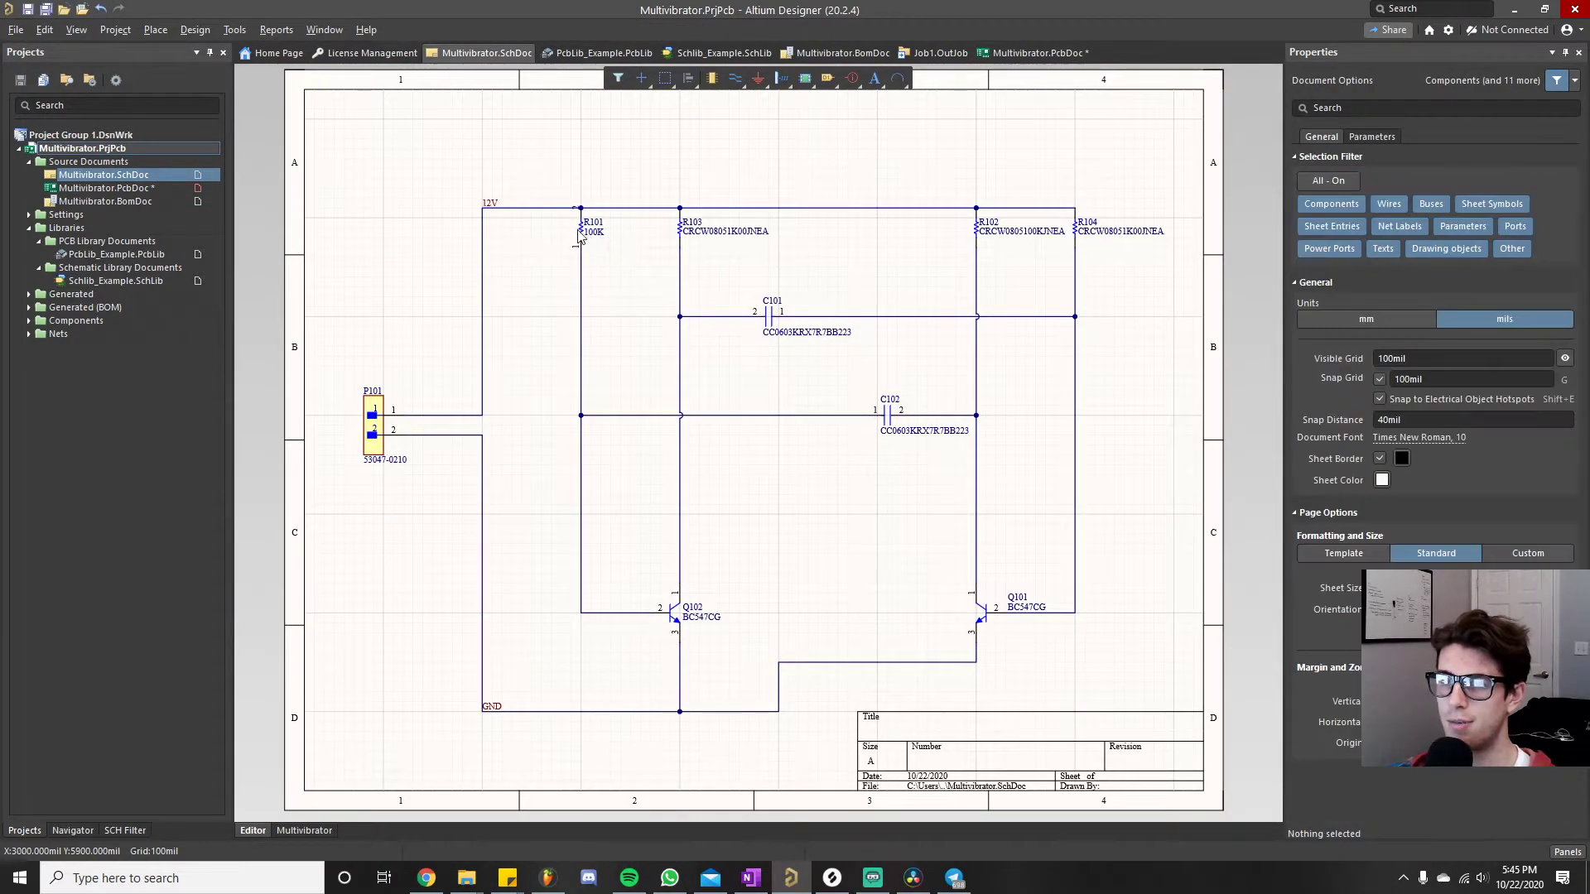
click(586, 229)
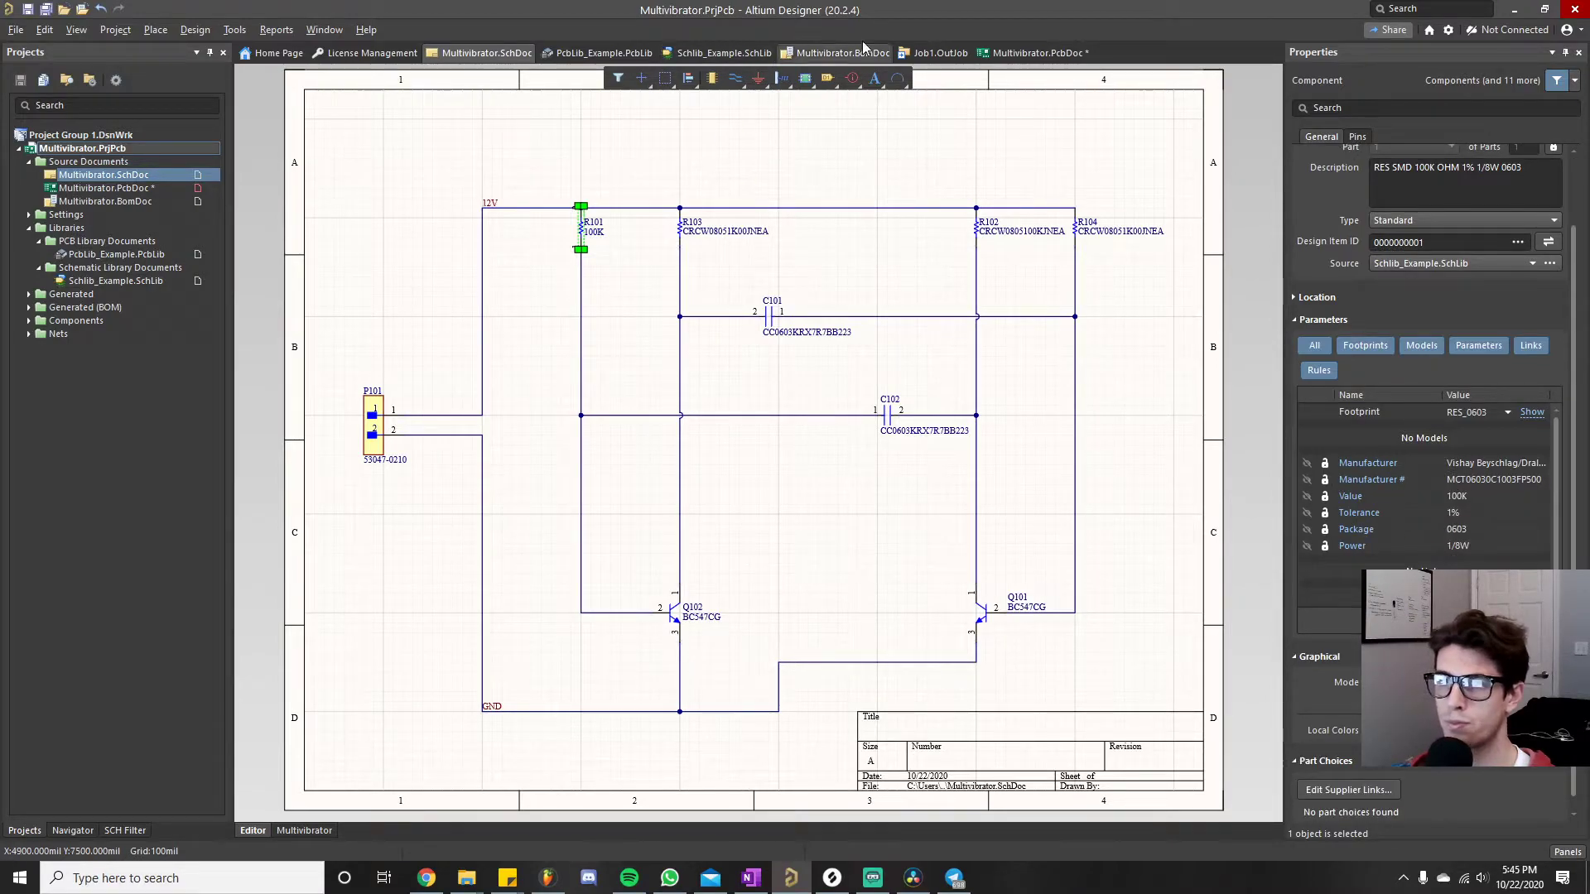
- Update the Multivibrator board's mismatched footprints from the PCB libraries, including all layers and pad attributes, validating and executing the change order
click(1035, 52)
click(241, 30)
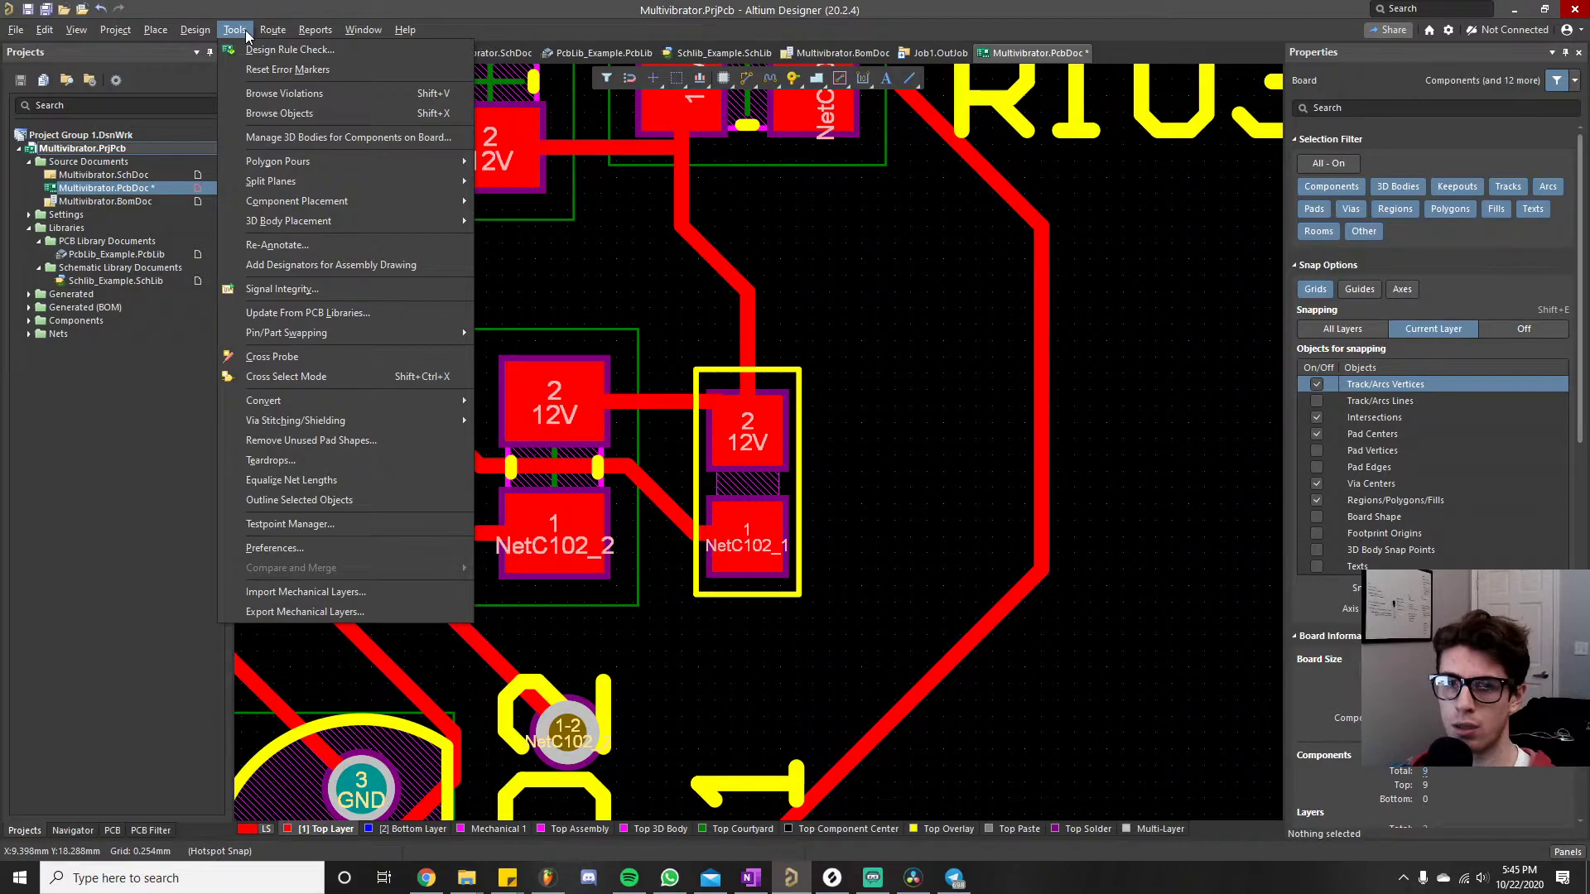
click(356, 313)
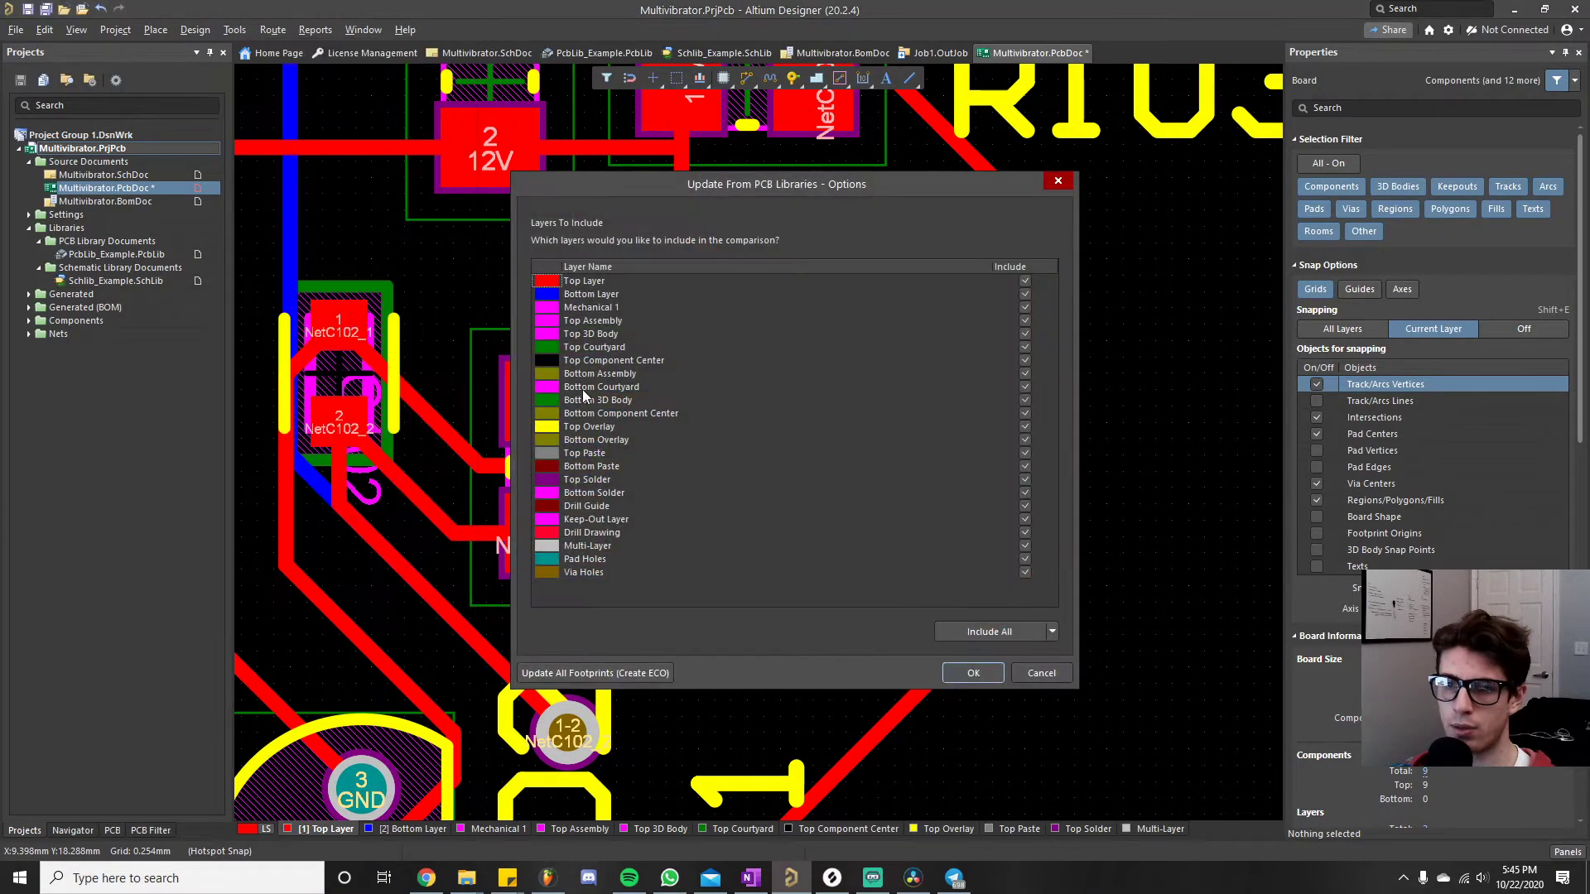
click(976, 673)
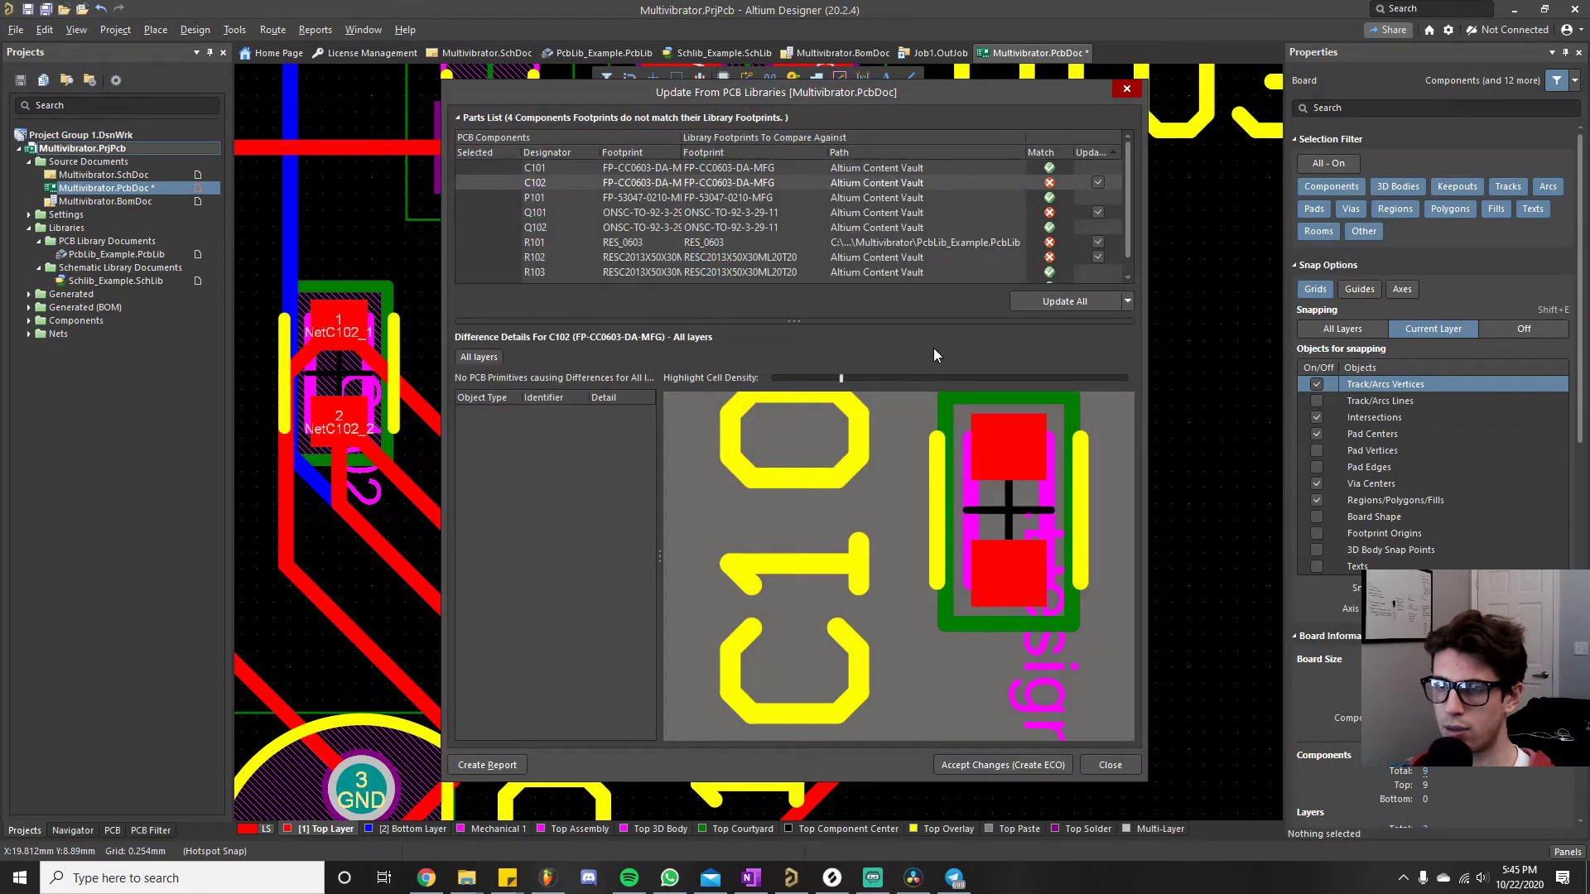
click(1015, 763)
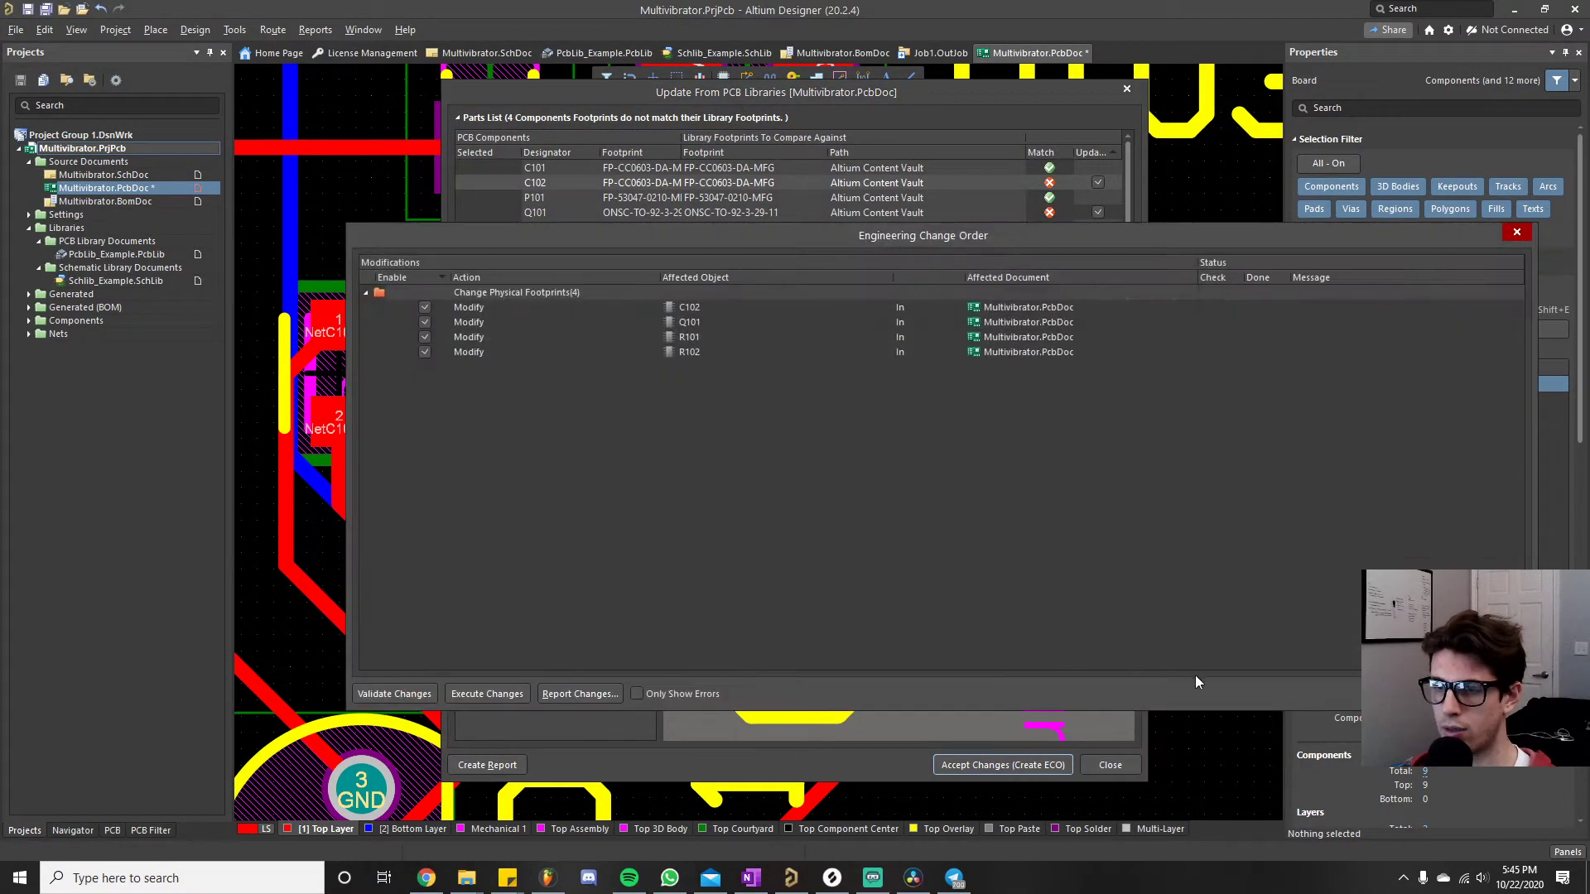
click(407, 695)
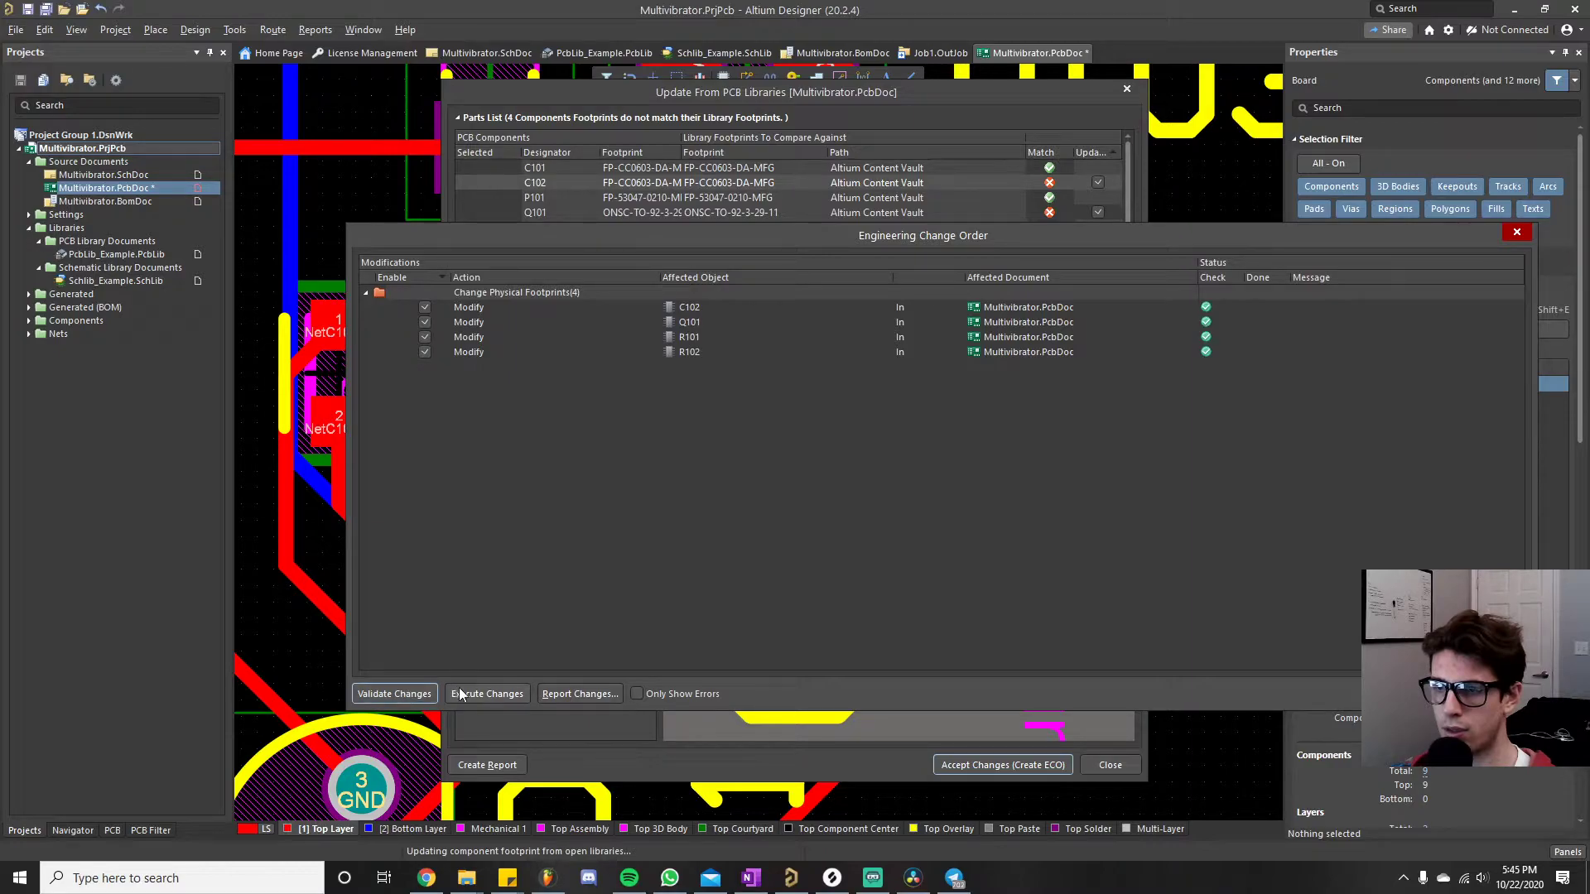
click(516, 694)
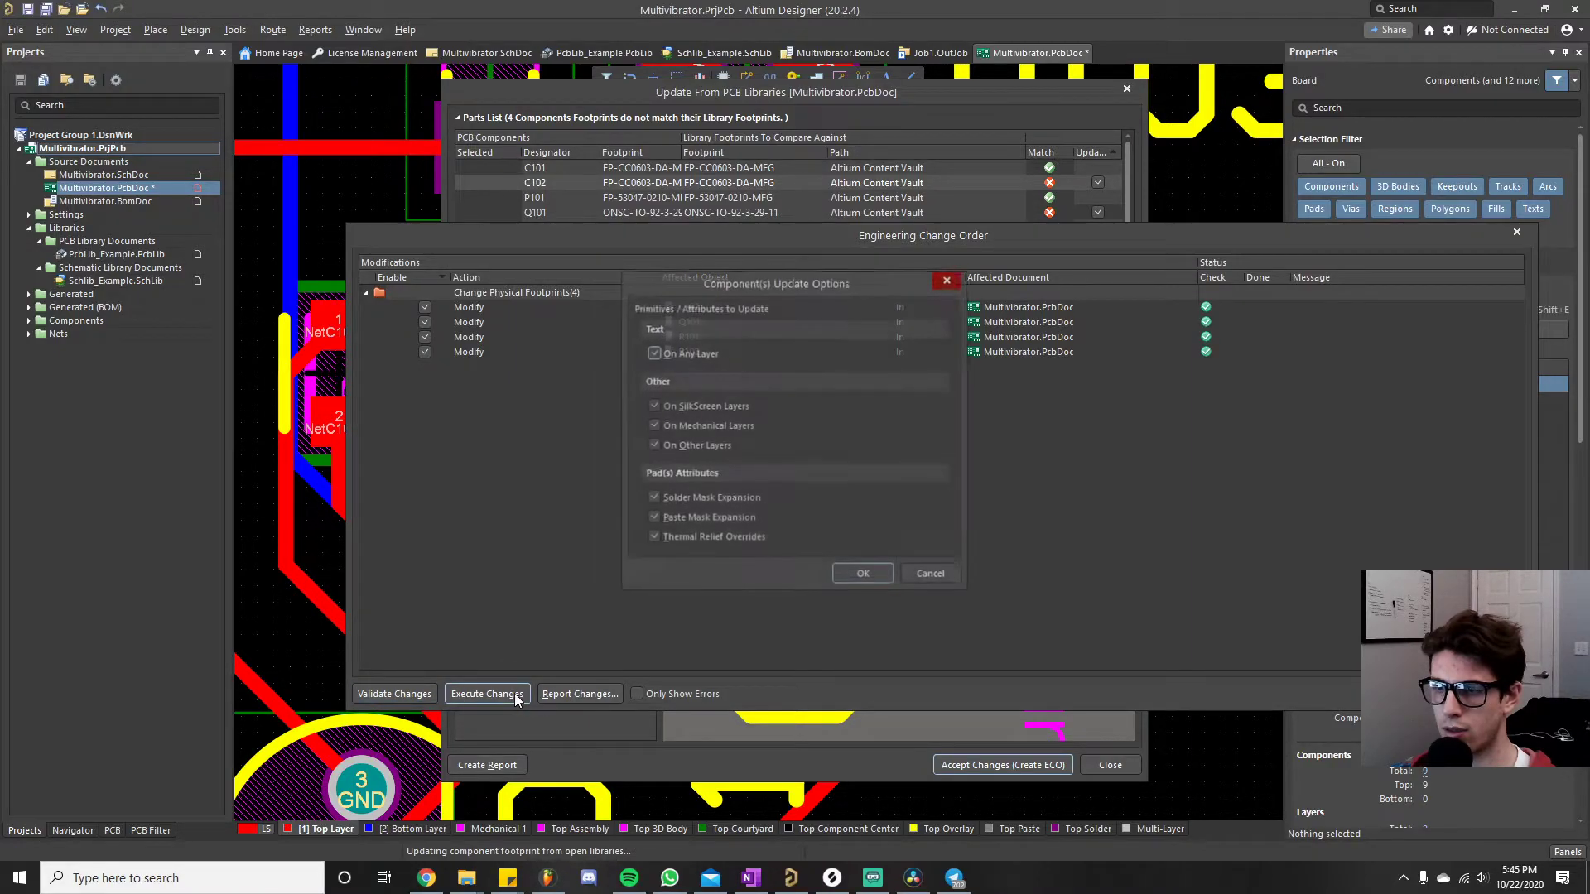
click(853, 580)
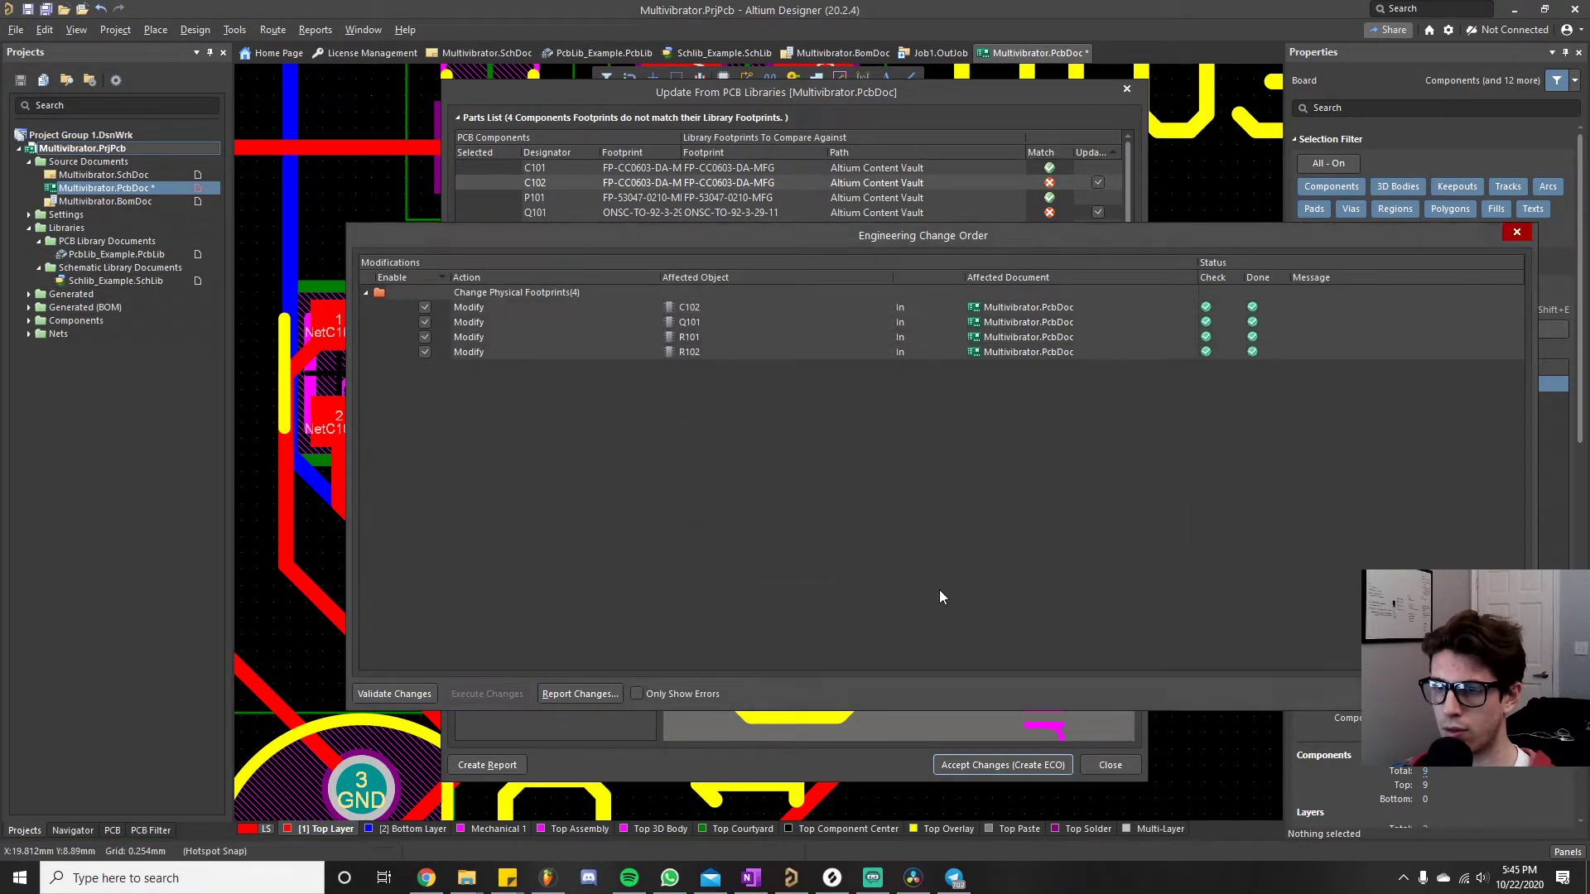
click(1494, 694)
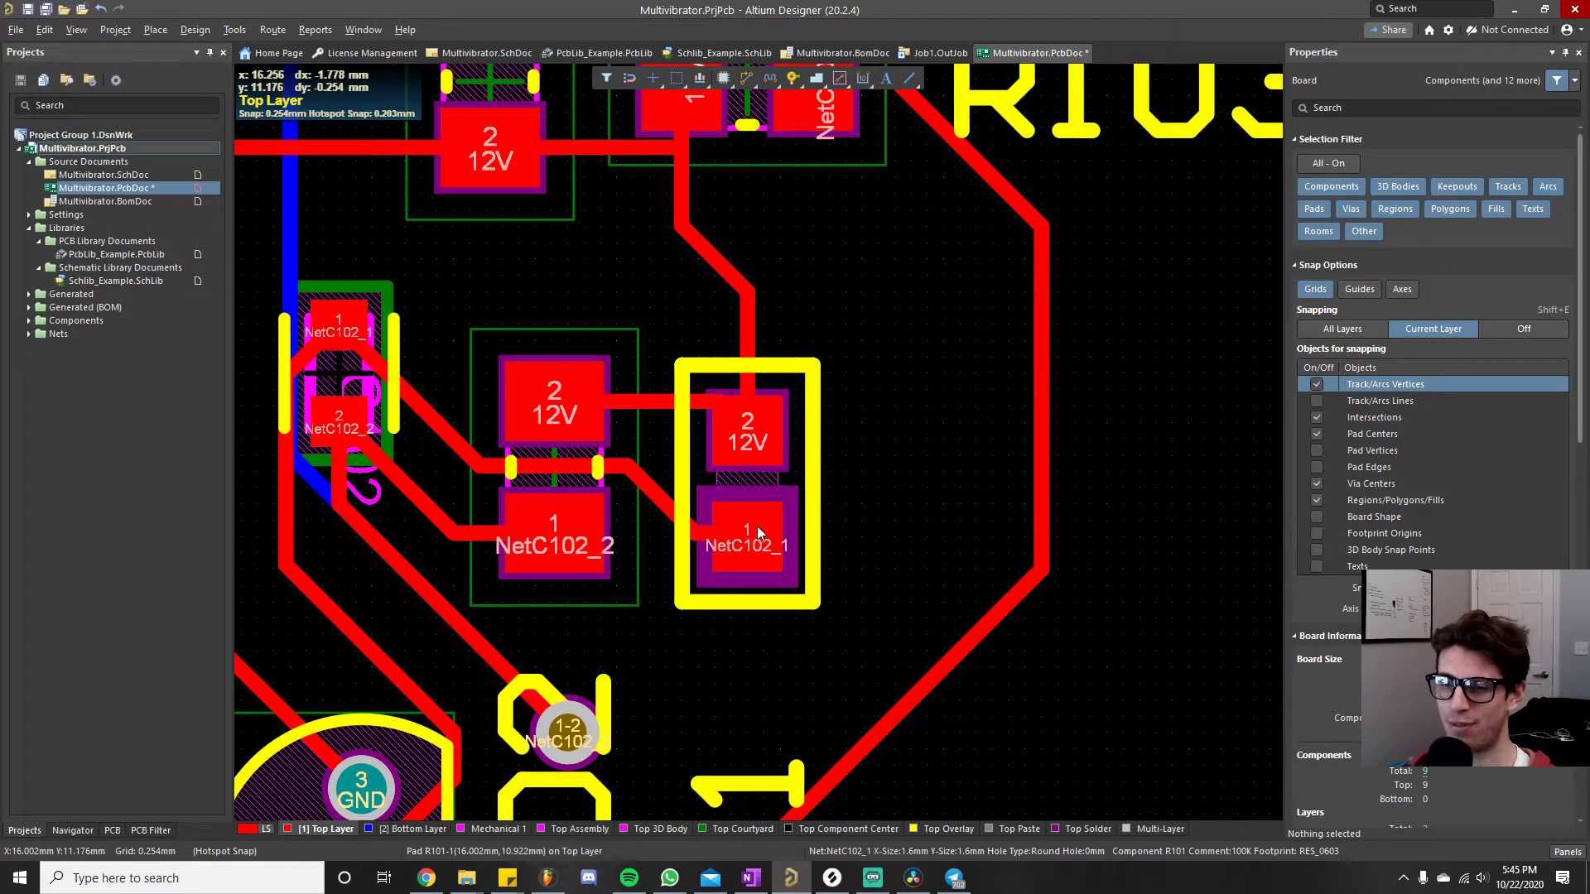
- Inspect R101's updated pads on the board, and hide every layer except Top Solder to view the solder mask openings
ctrl+scroll(760, 540, up, 1)
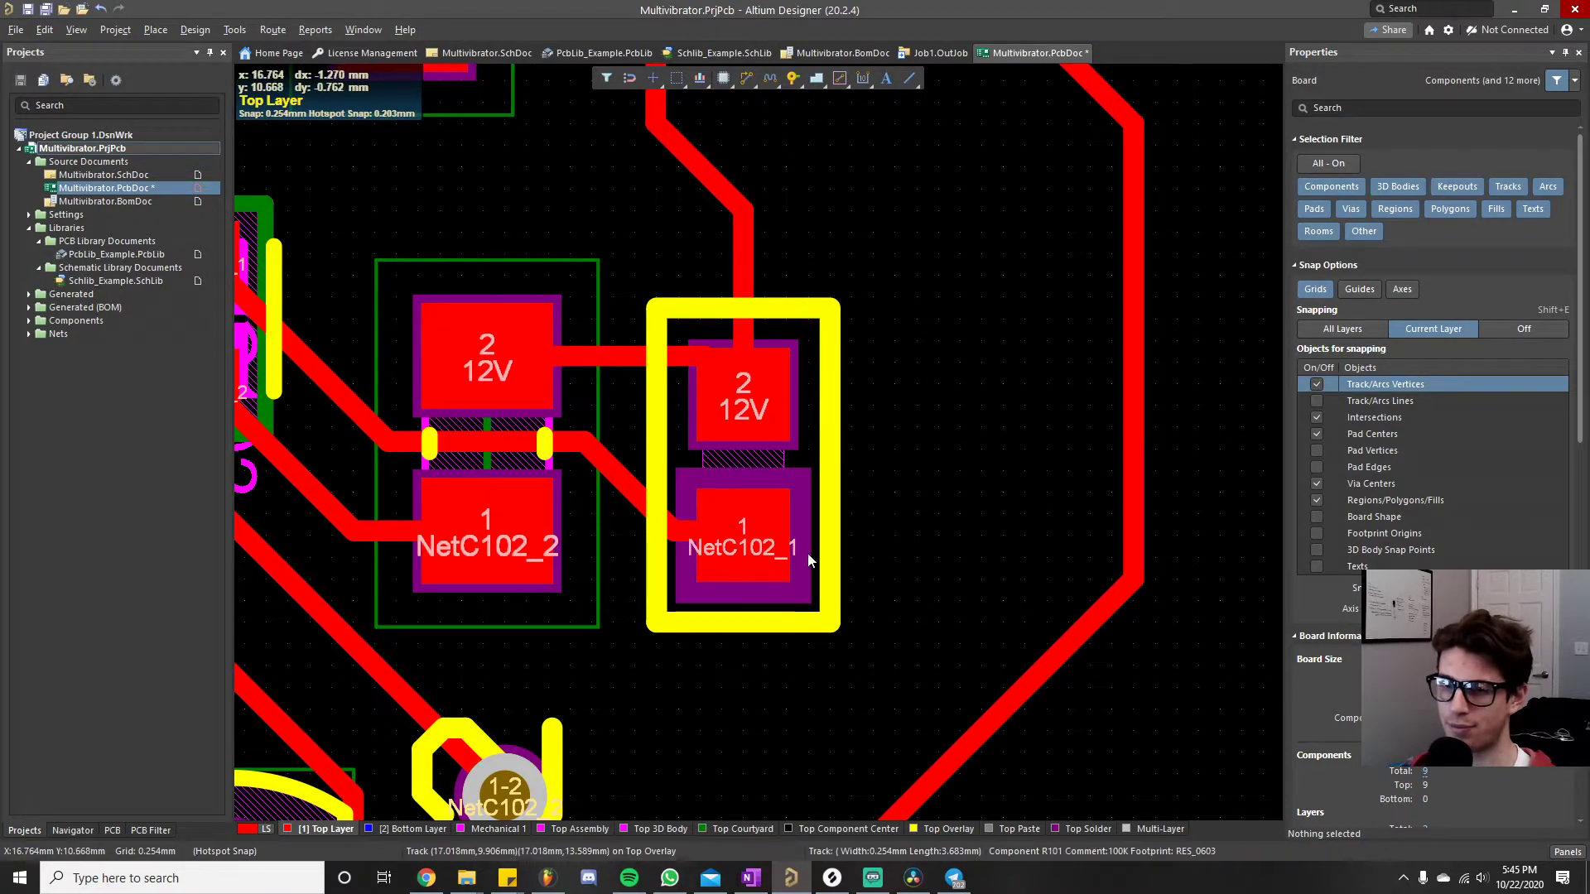
ctrl+scroll(693, 494, up, 3)
ctrl+scroll(787, 447, down, 1)
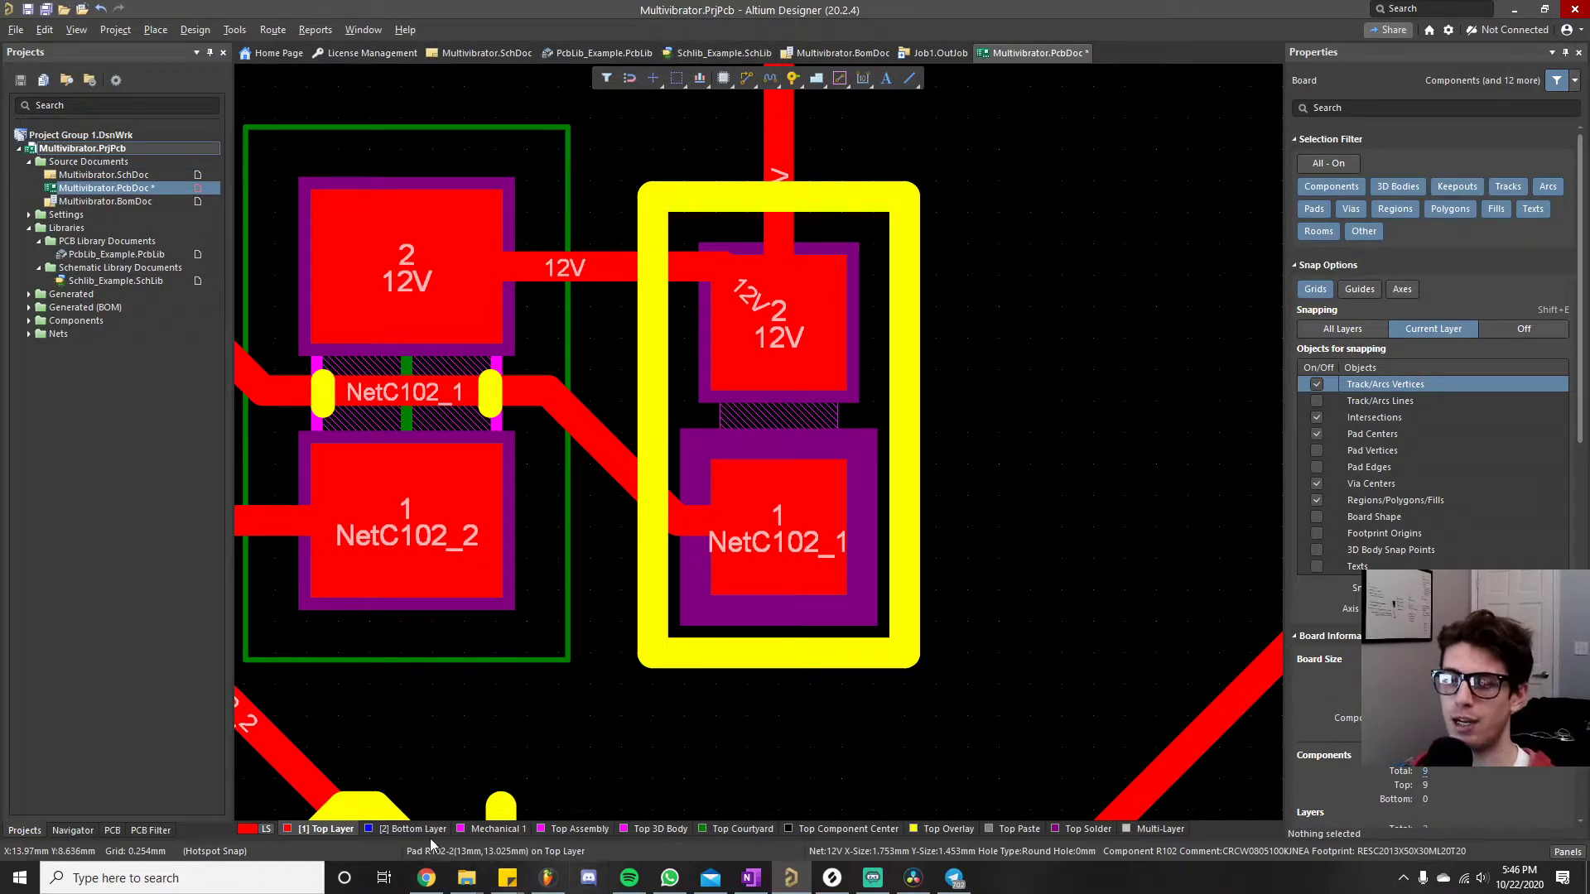
click(245, 829)
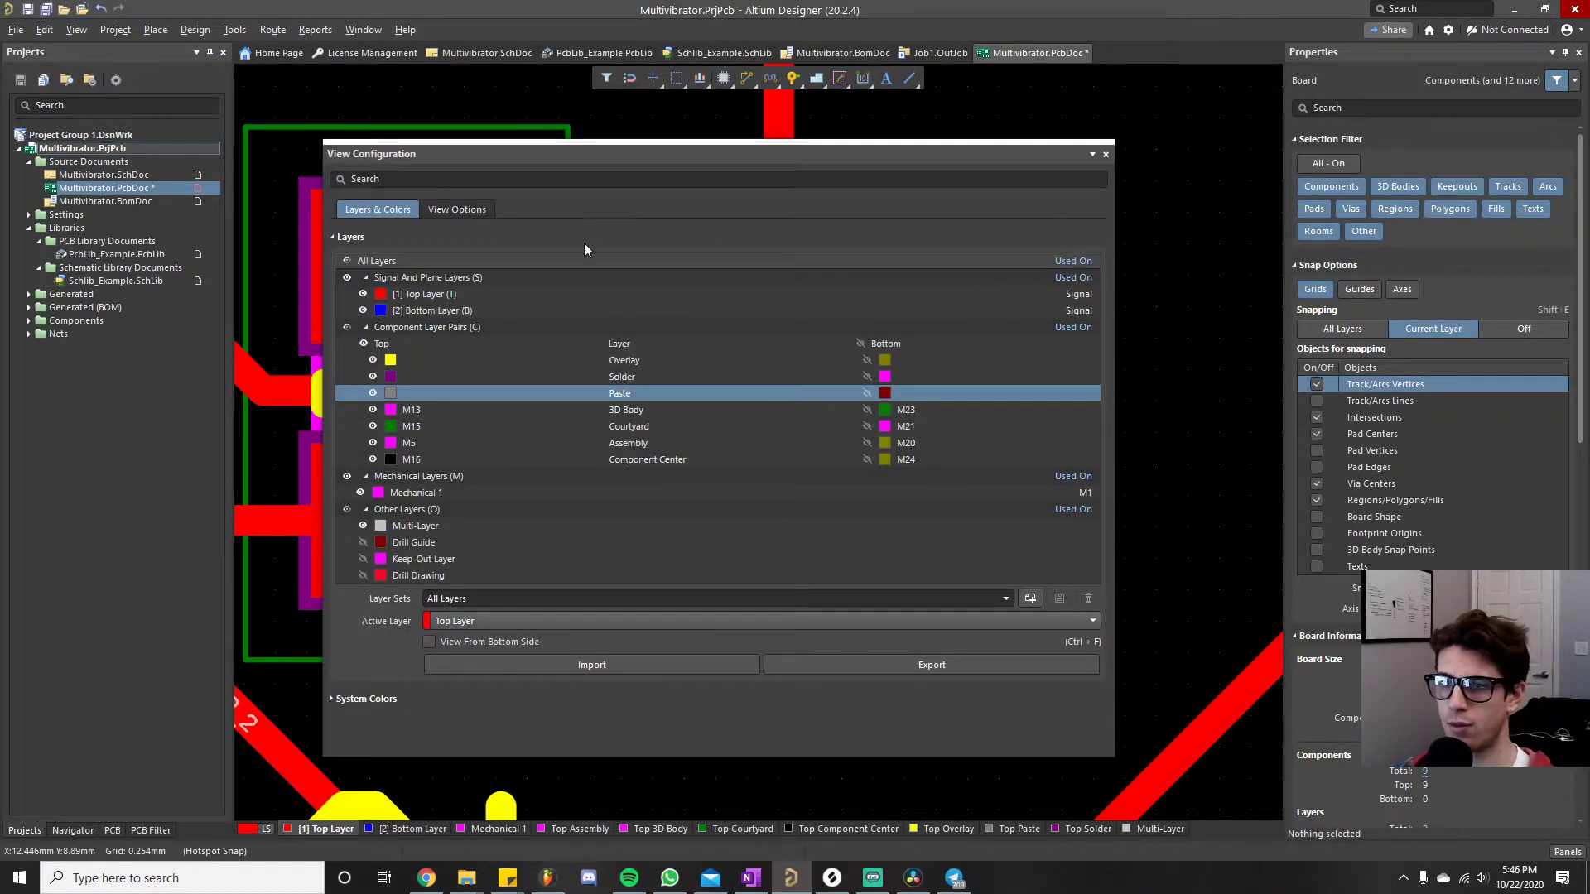
click(346, 261)
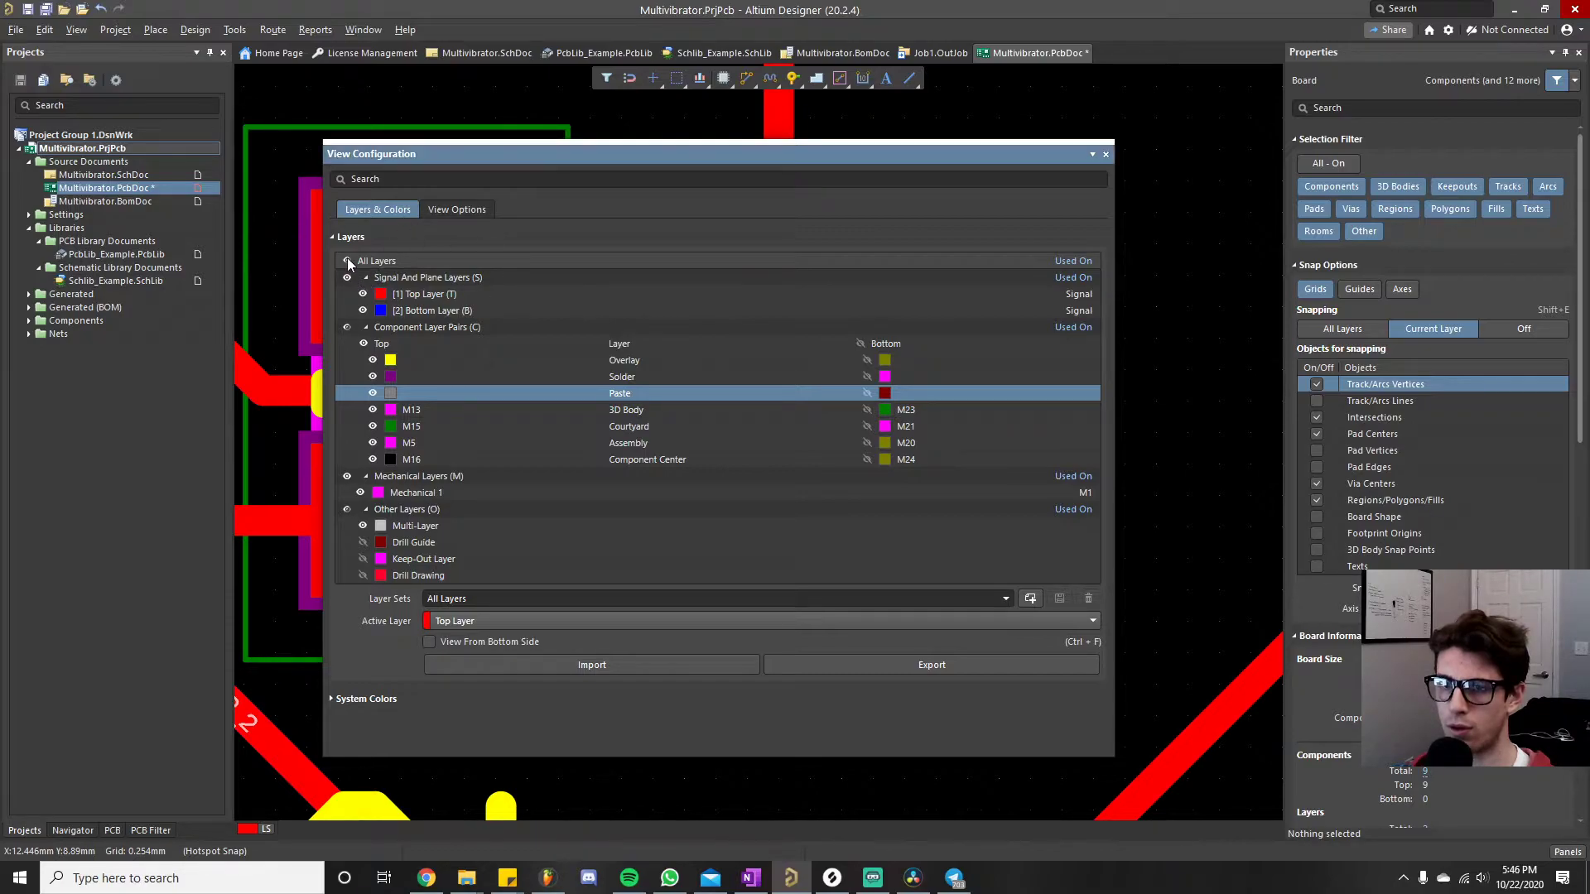
click(347, 260)
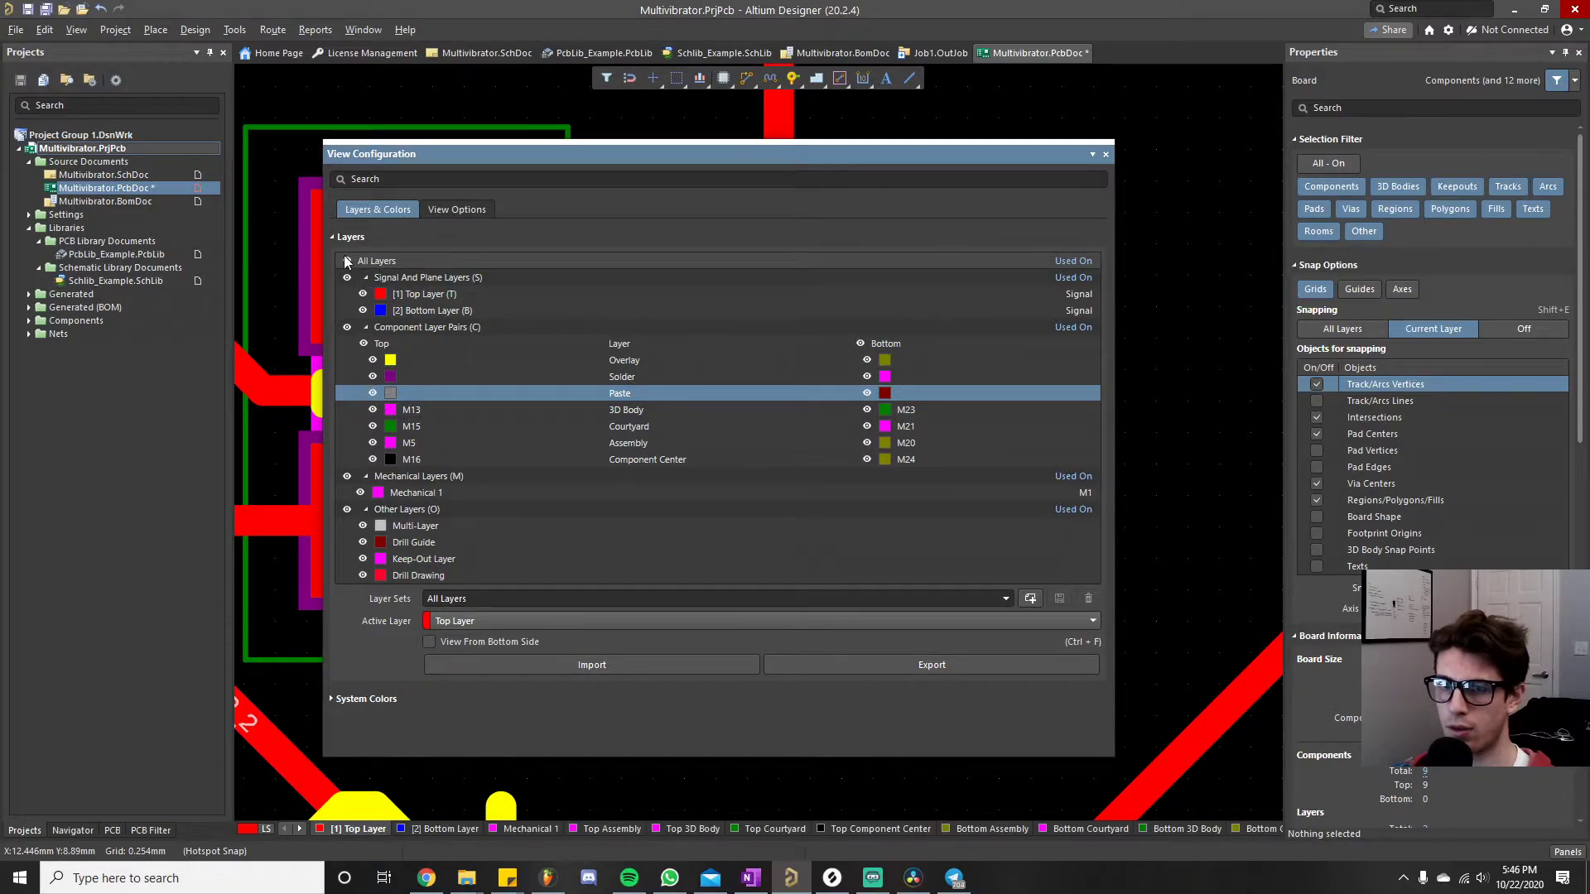
click(372, 377)
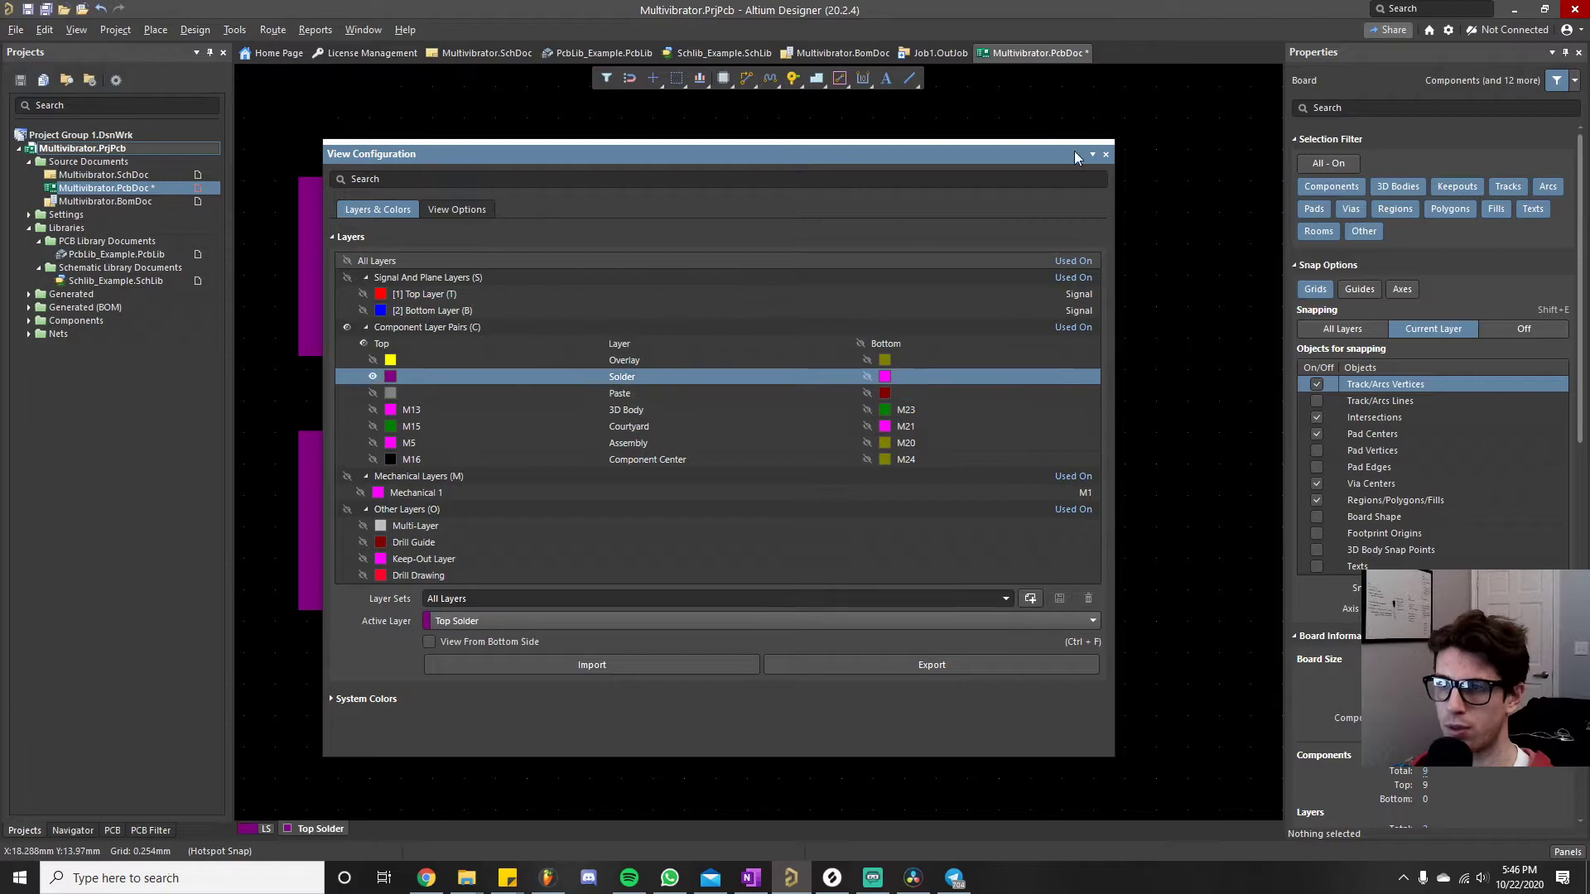
click(1106, 155)
ctrl+scroll(855, 311, down, 2)
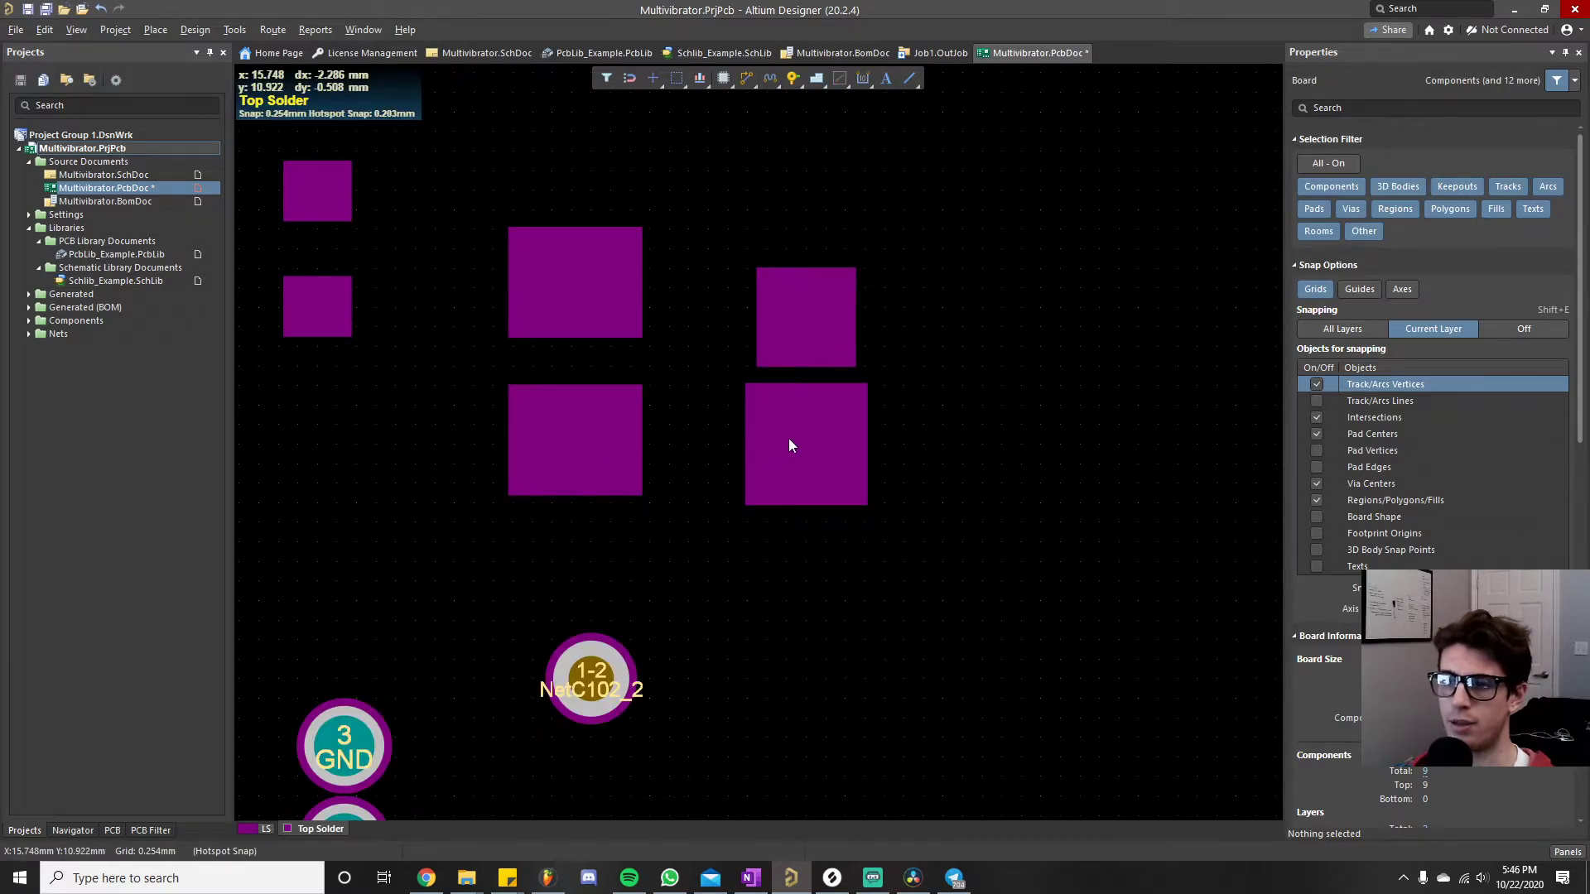
ctrl+scroll(797, 437, down, 2)
ctrl+scroll(826, 421, down, 3)
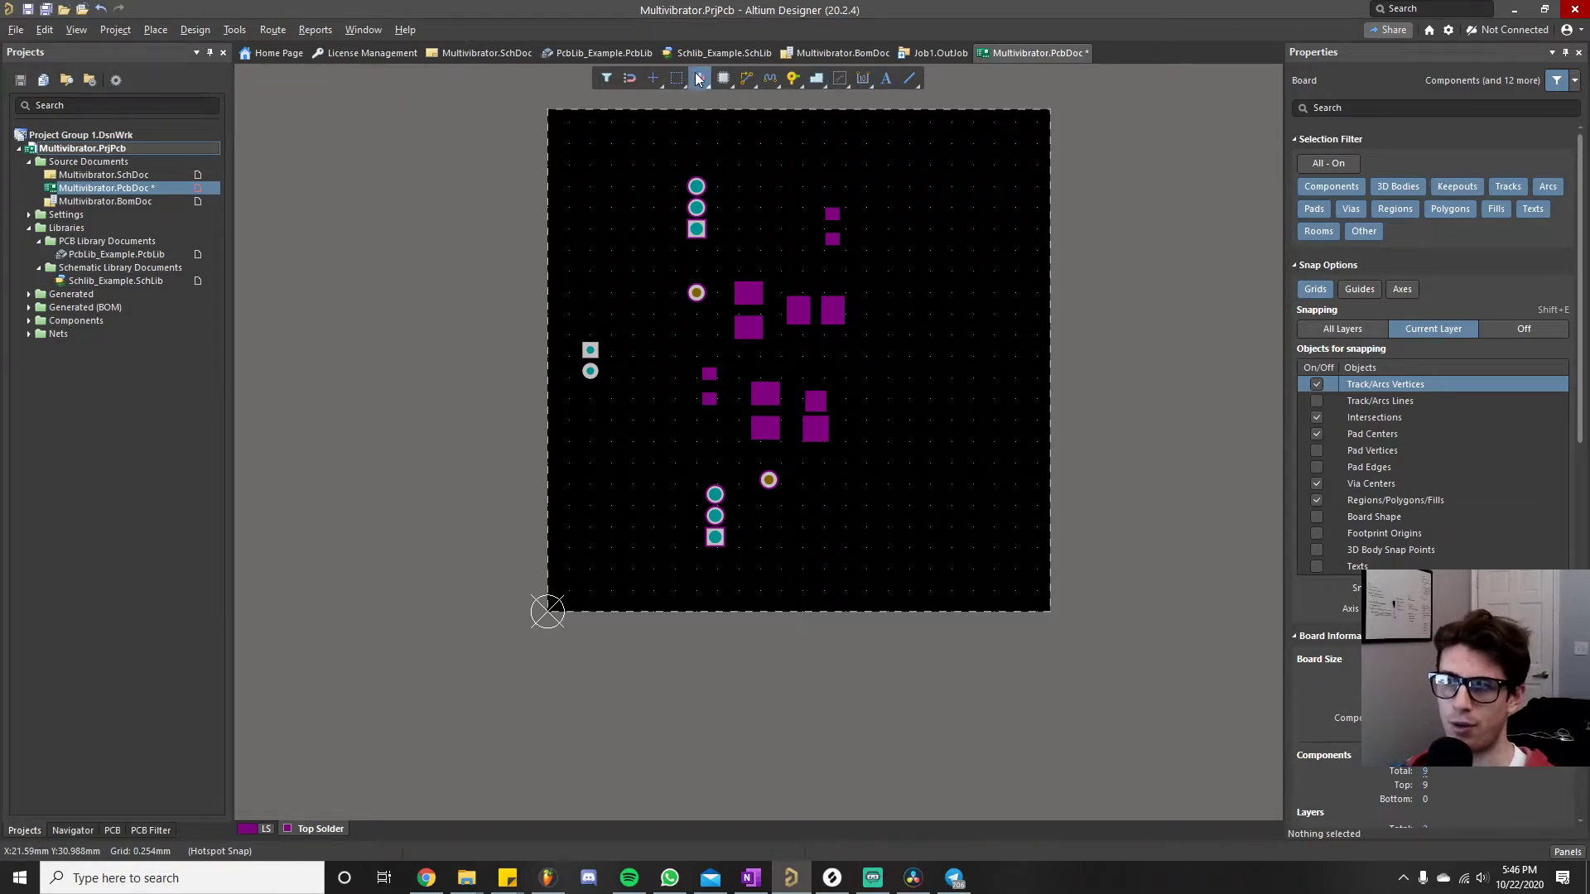
- Switch the library footprint to the Top Solder layer and set pad 1's solder mask expansion to follow the rule
click(597, 53)
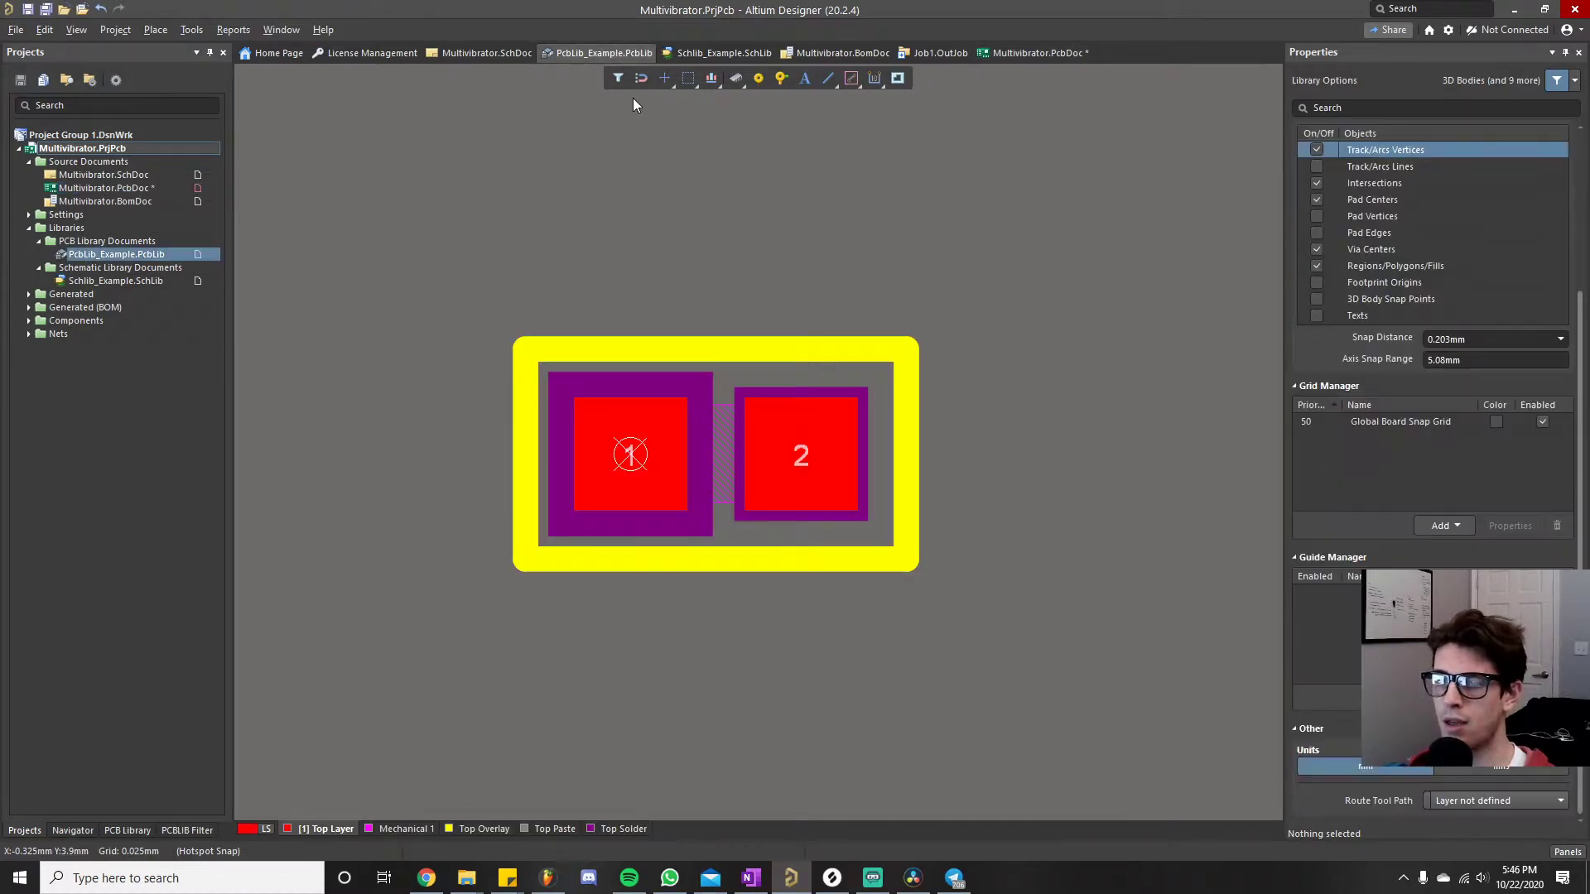
click(644, 455)
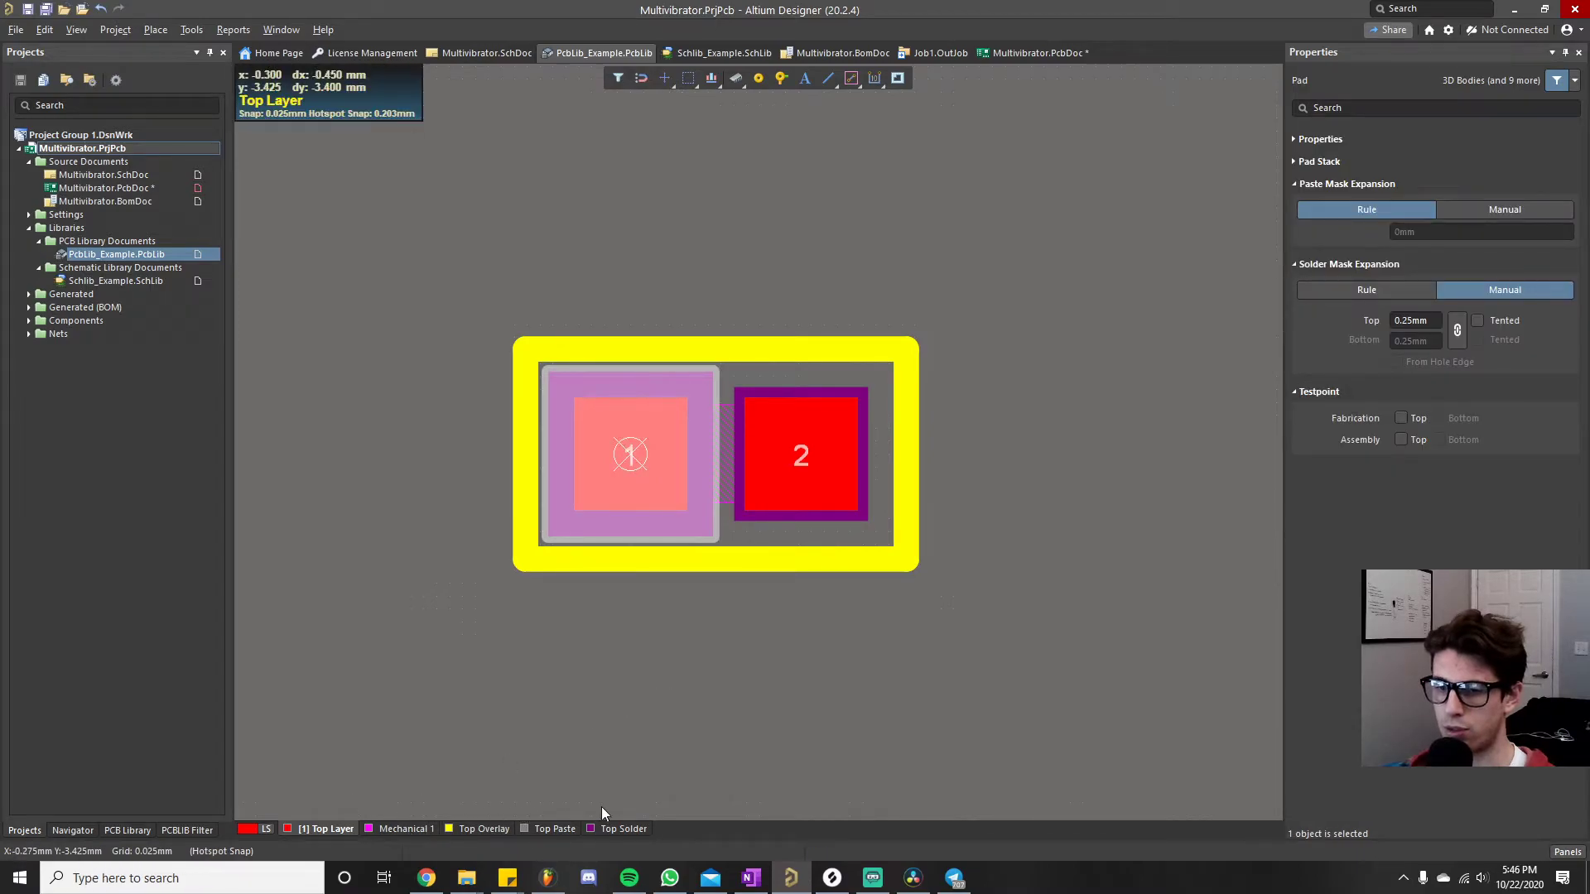
click(621, 828)
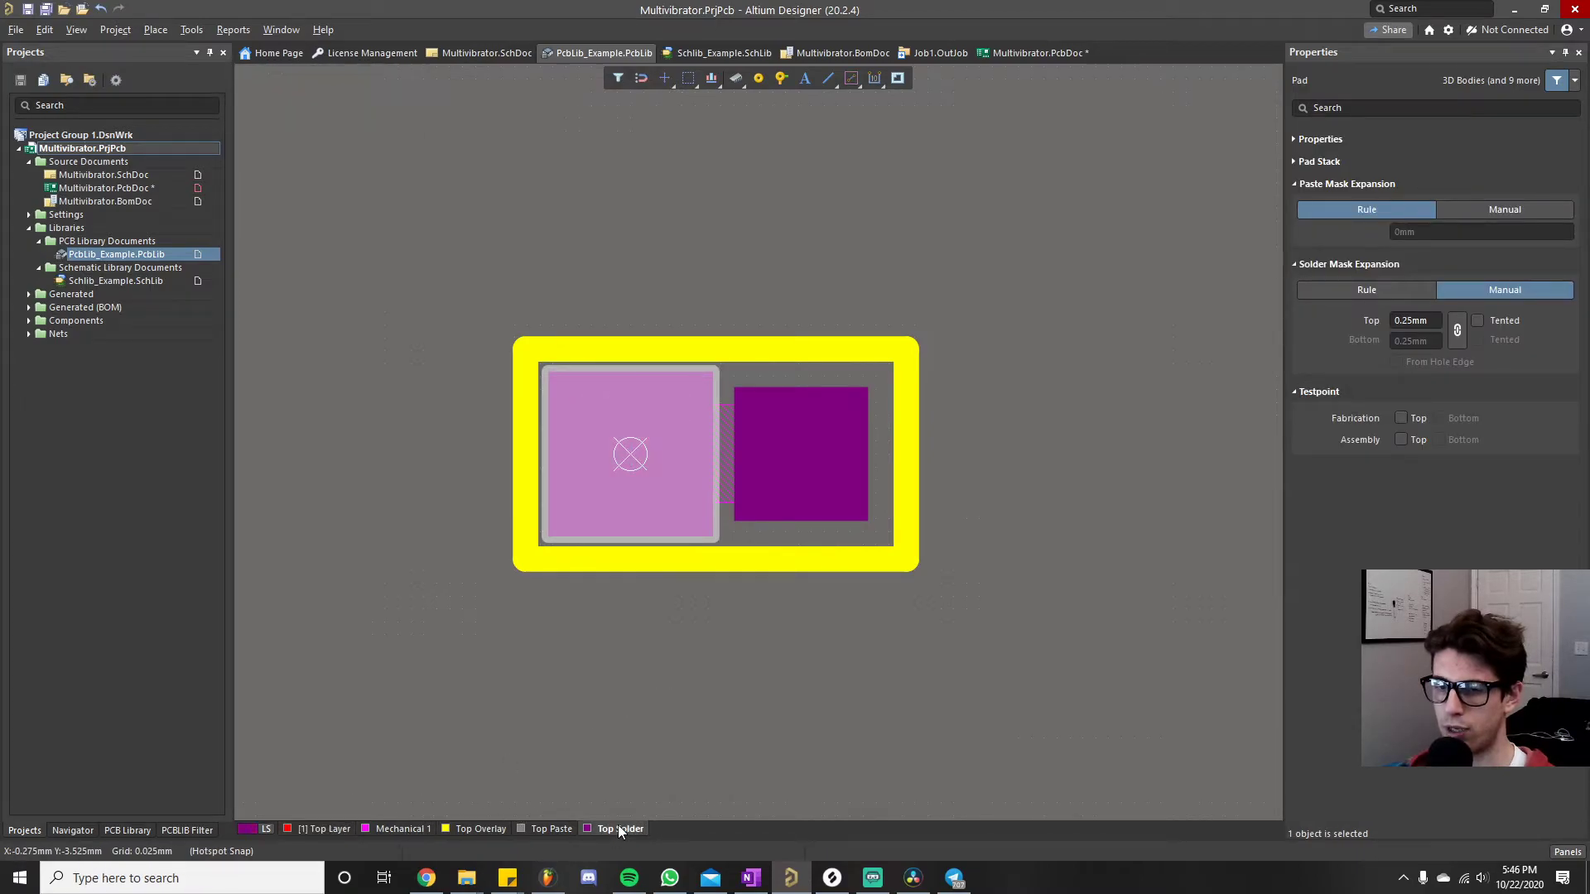
click(1369, 286)
click(1076, 494)
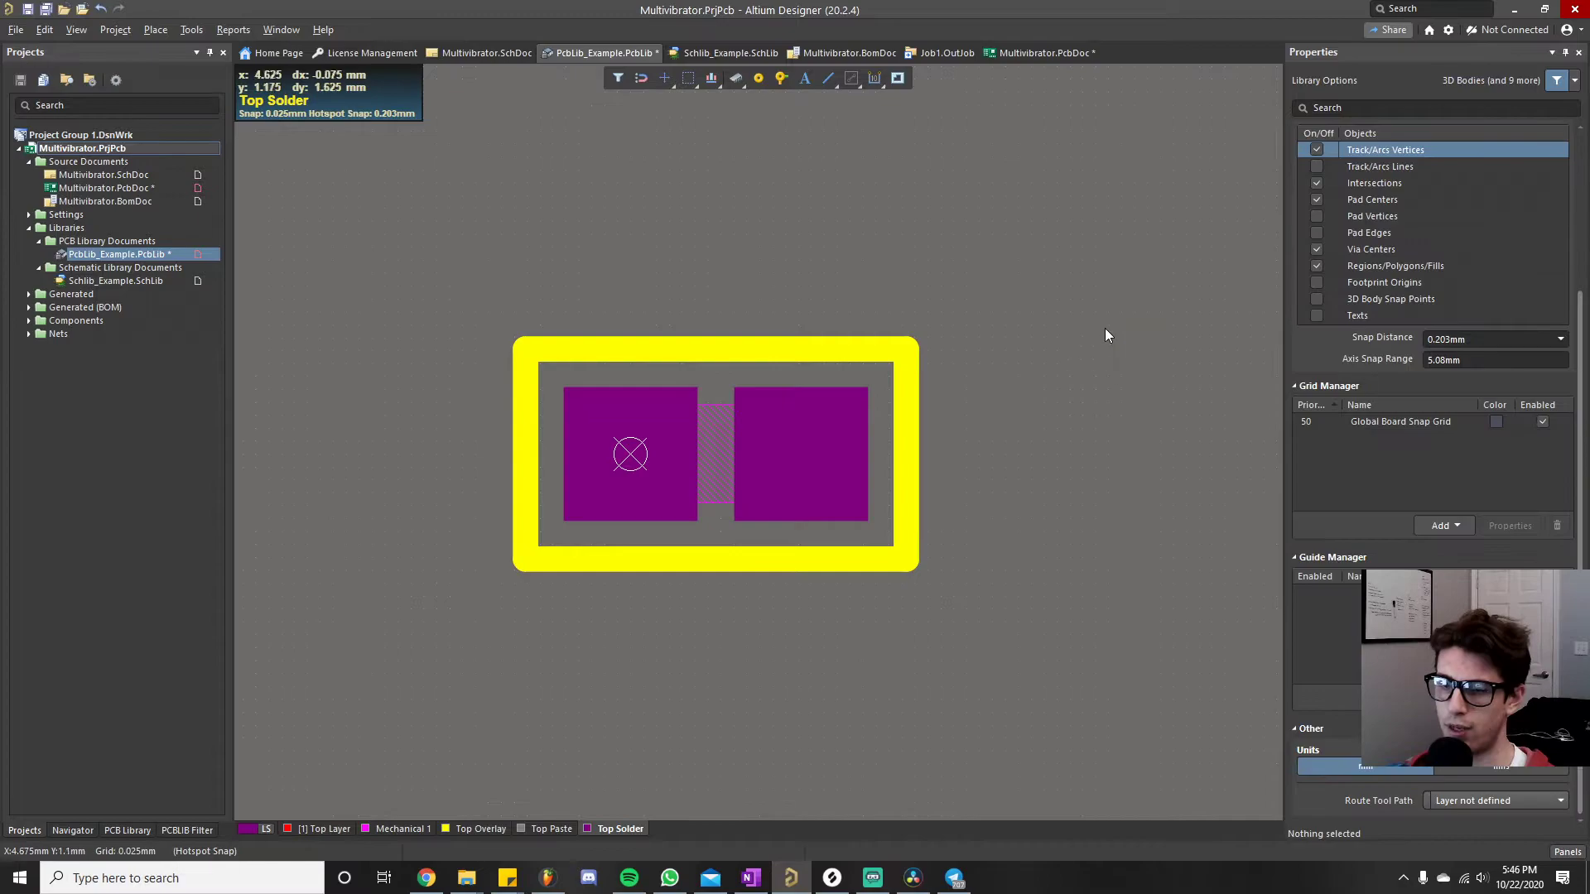
- Save the PcbLib_Example.PcbLib library and the Multivibrator.PcbDoc board
right_click(167, 255)
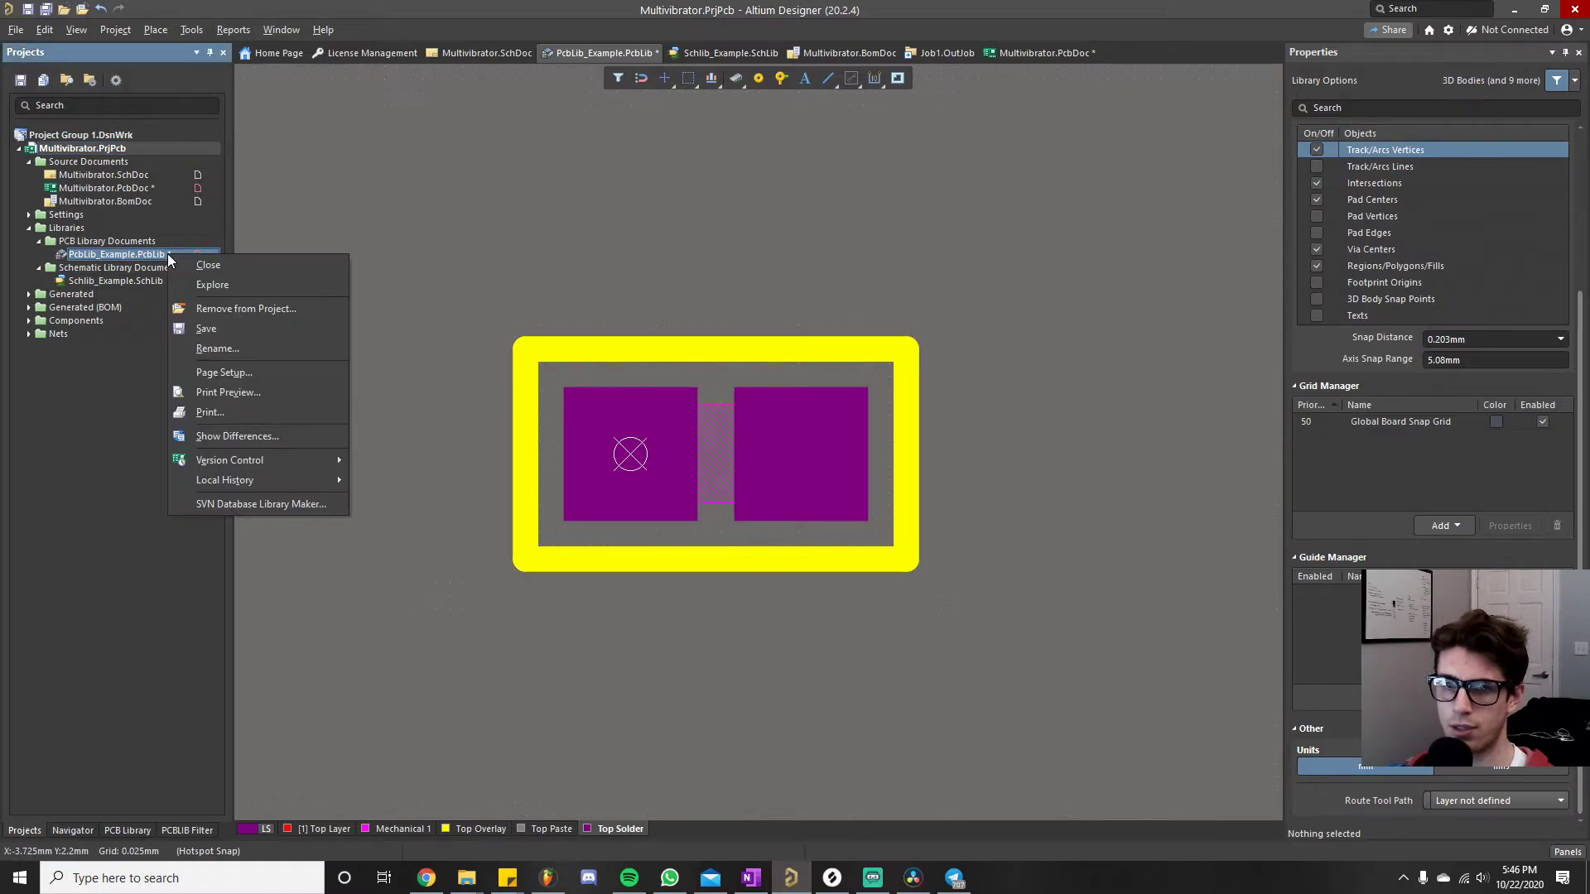
click(216, 323)
right_click(145, 194)
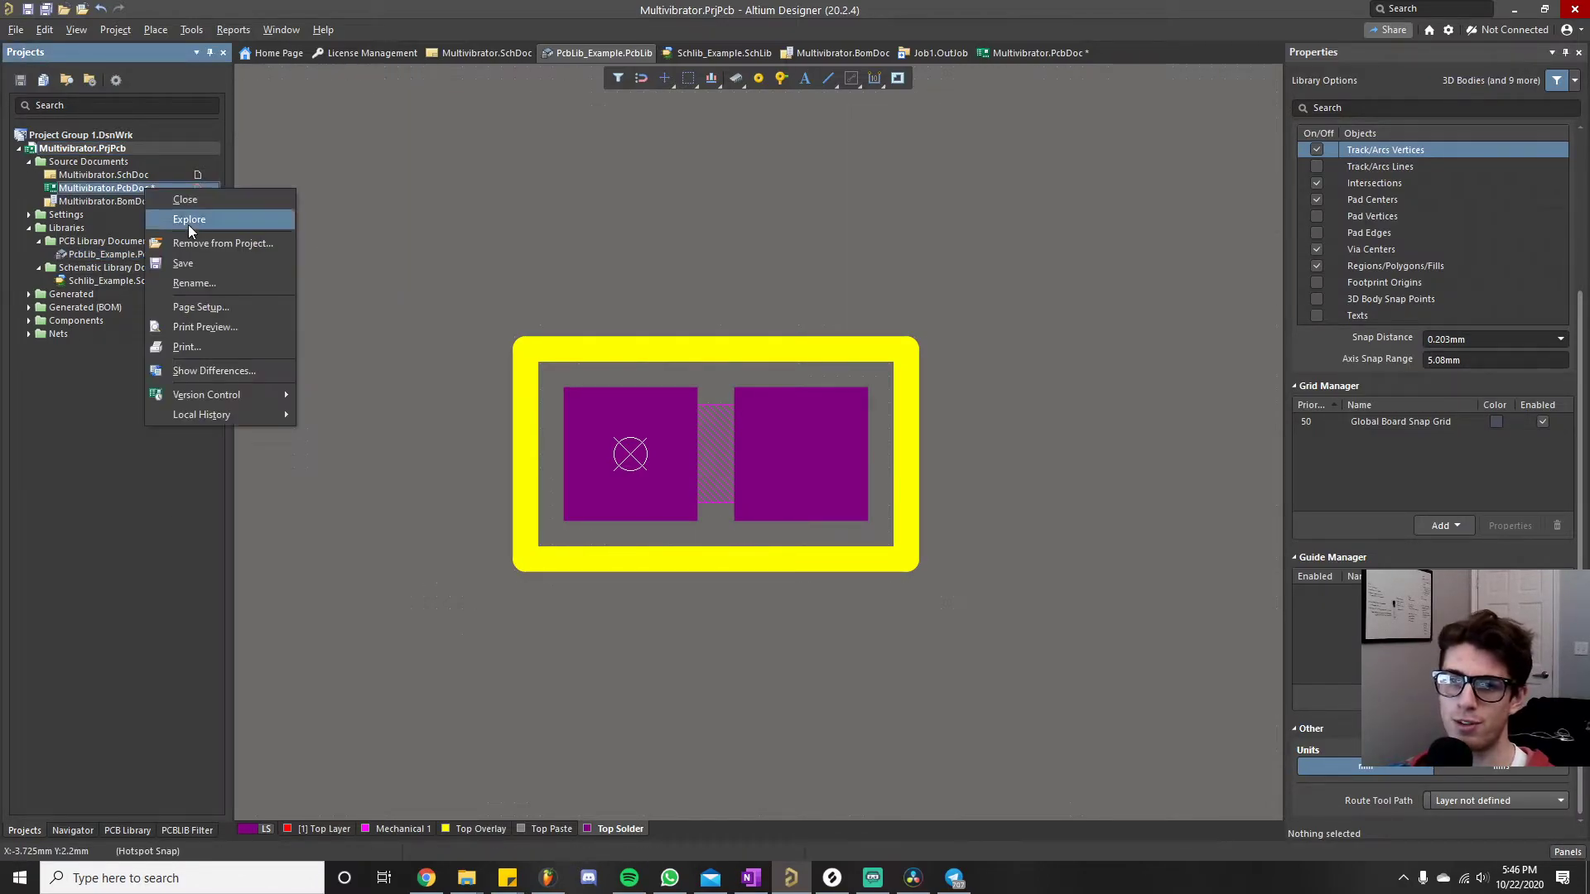
click(197, 266)
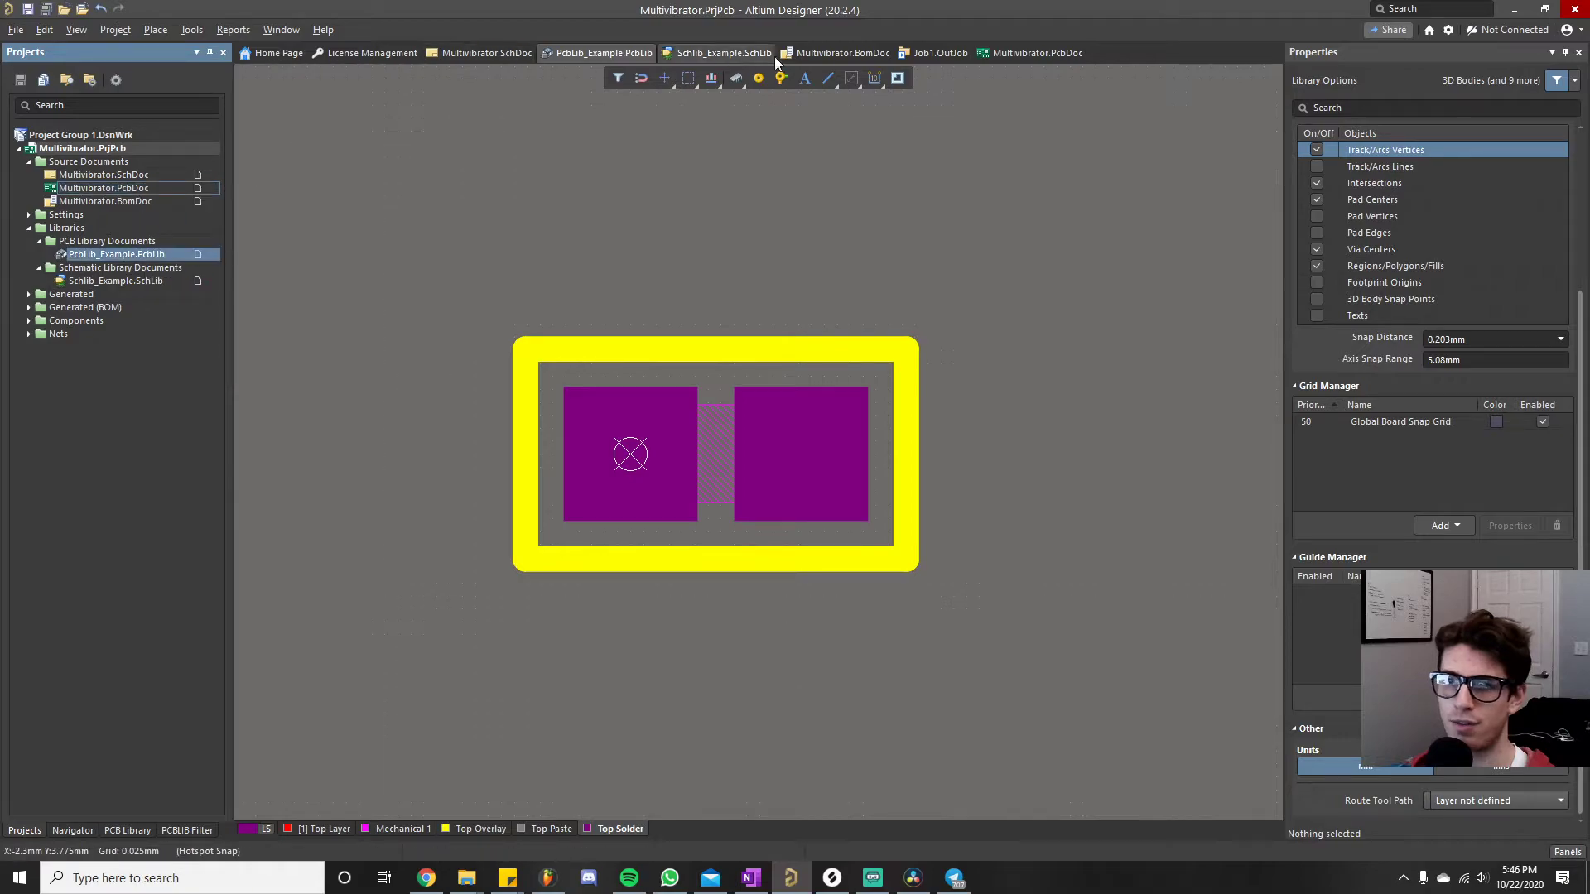
- Update R101's footprint on the Multivibrator board from the PCB libraries, including all layers and pad attributes, by validating and executing the change order
click(1025, 55)
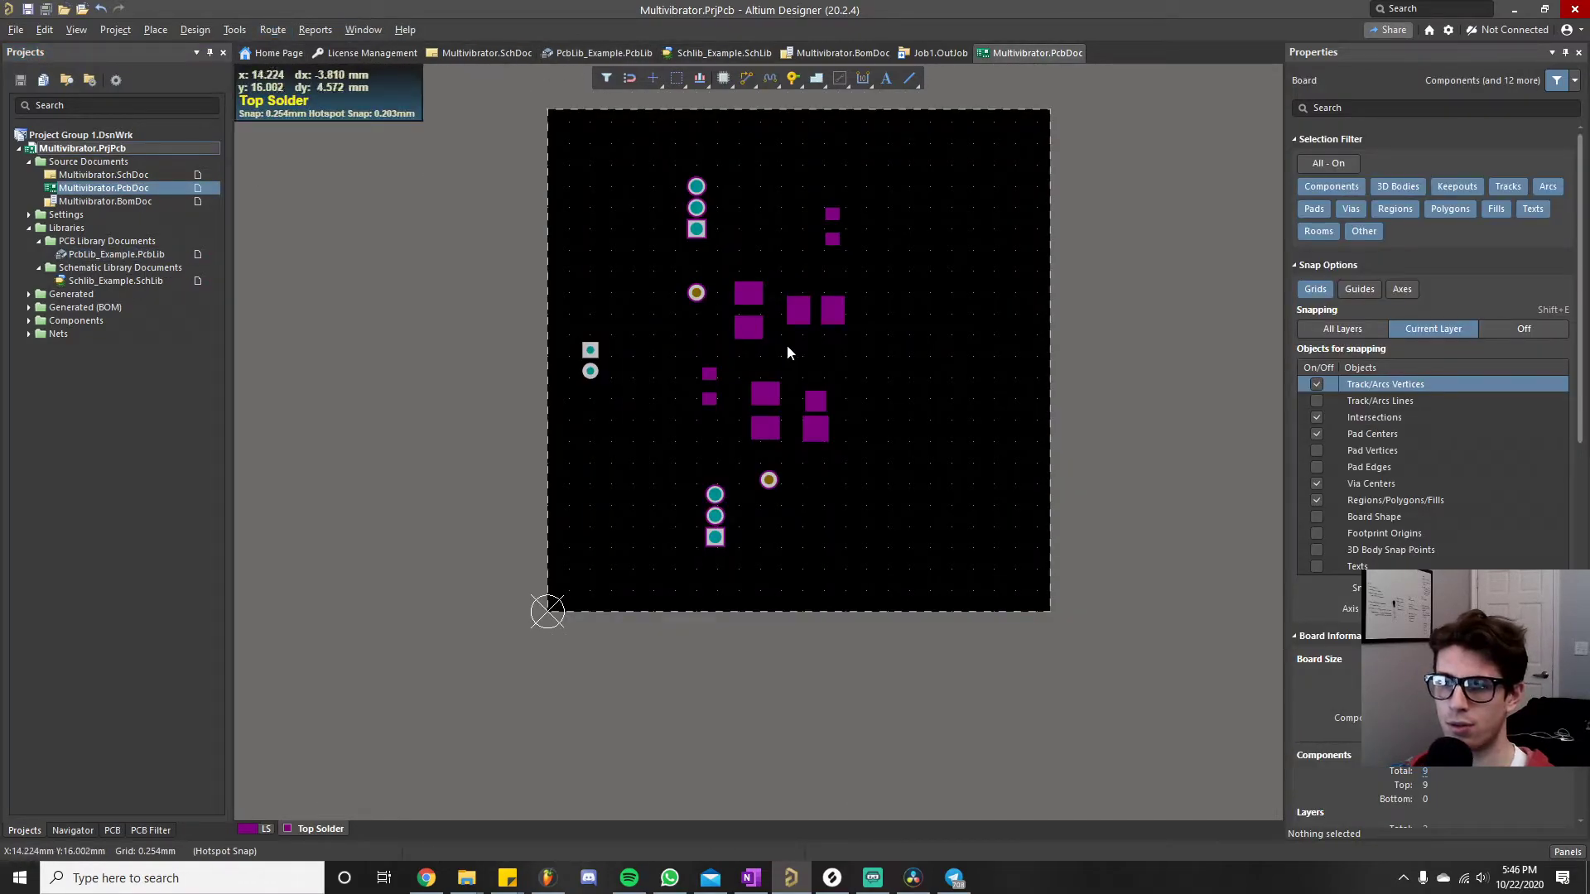
click(238, 31)
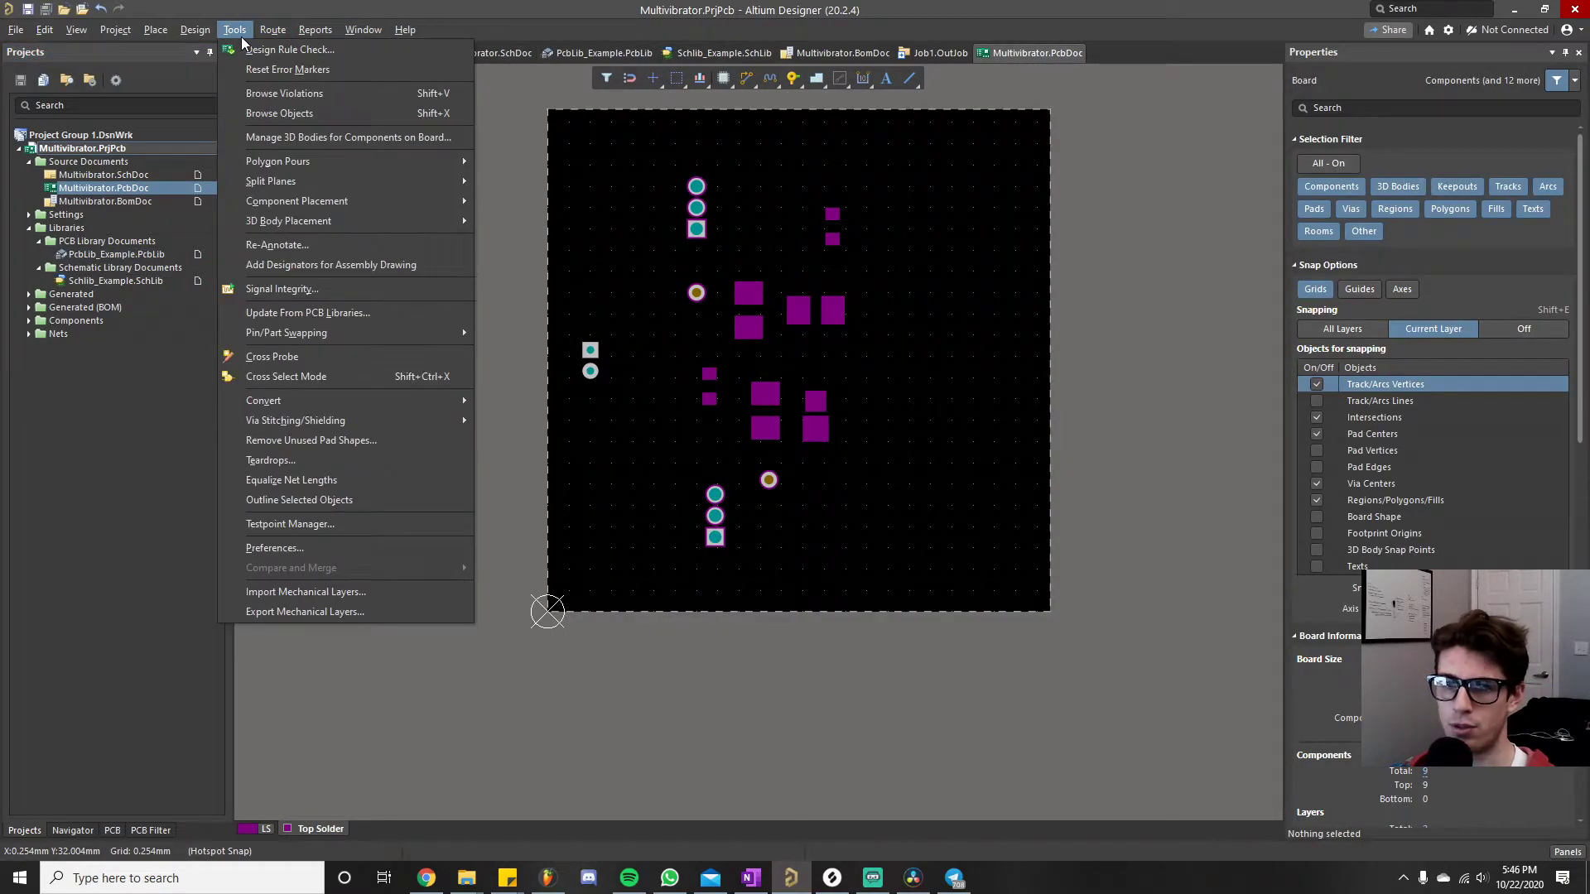
click(316, 313)
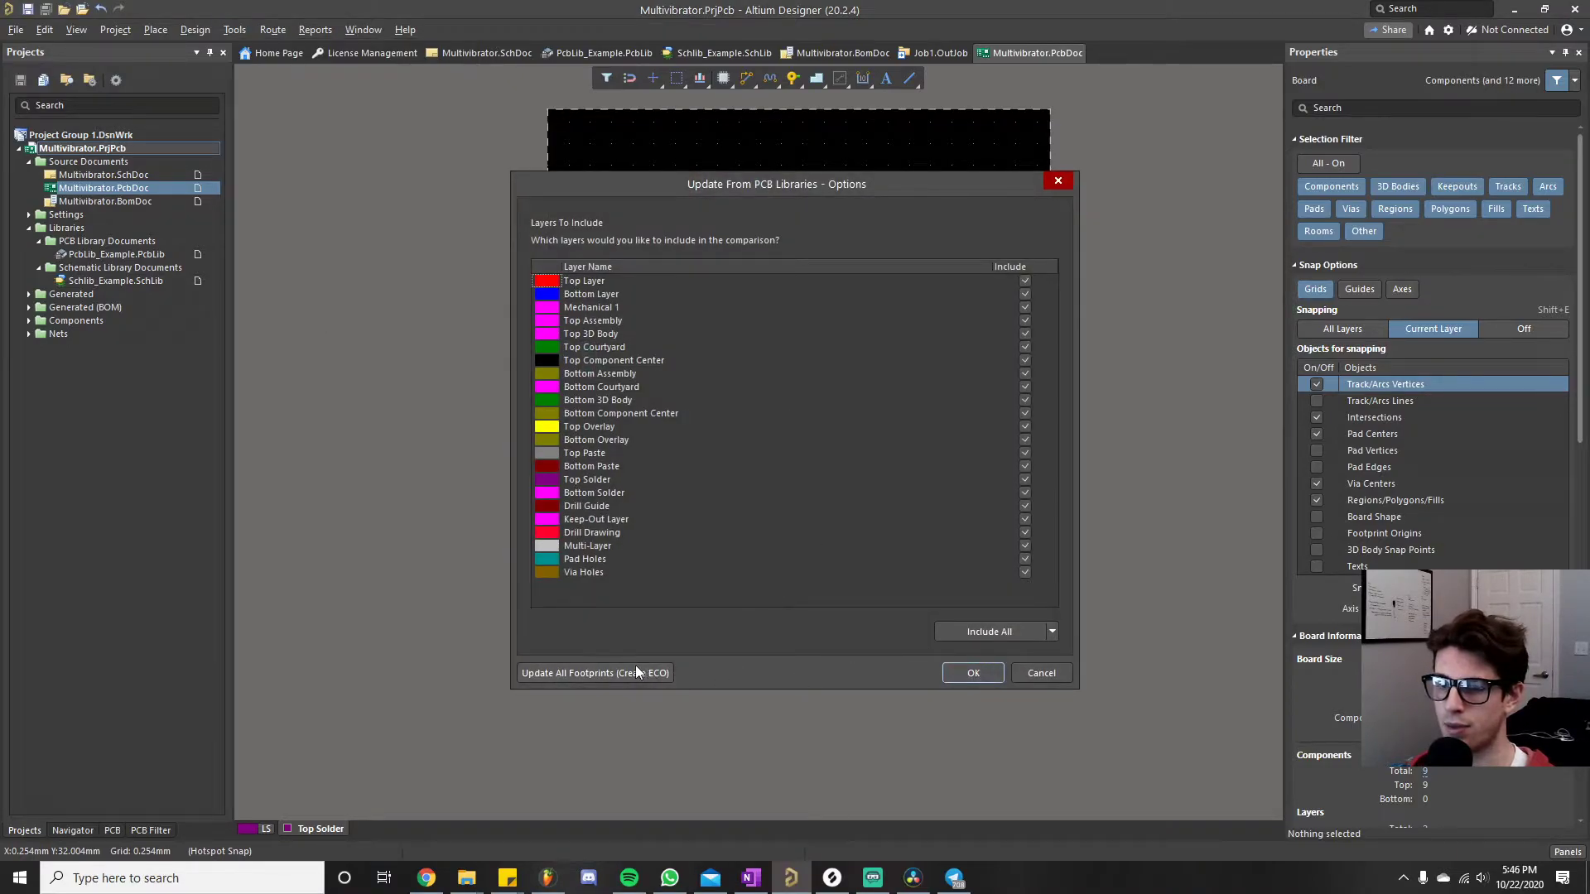
click(974, 672)
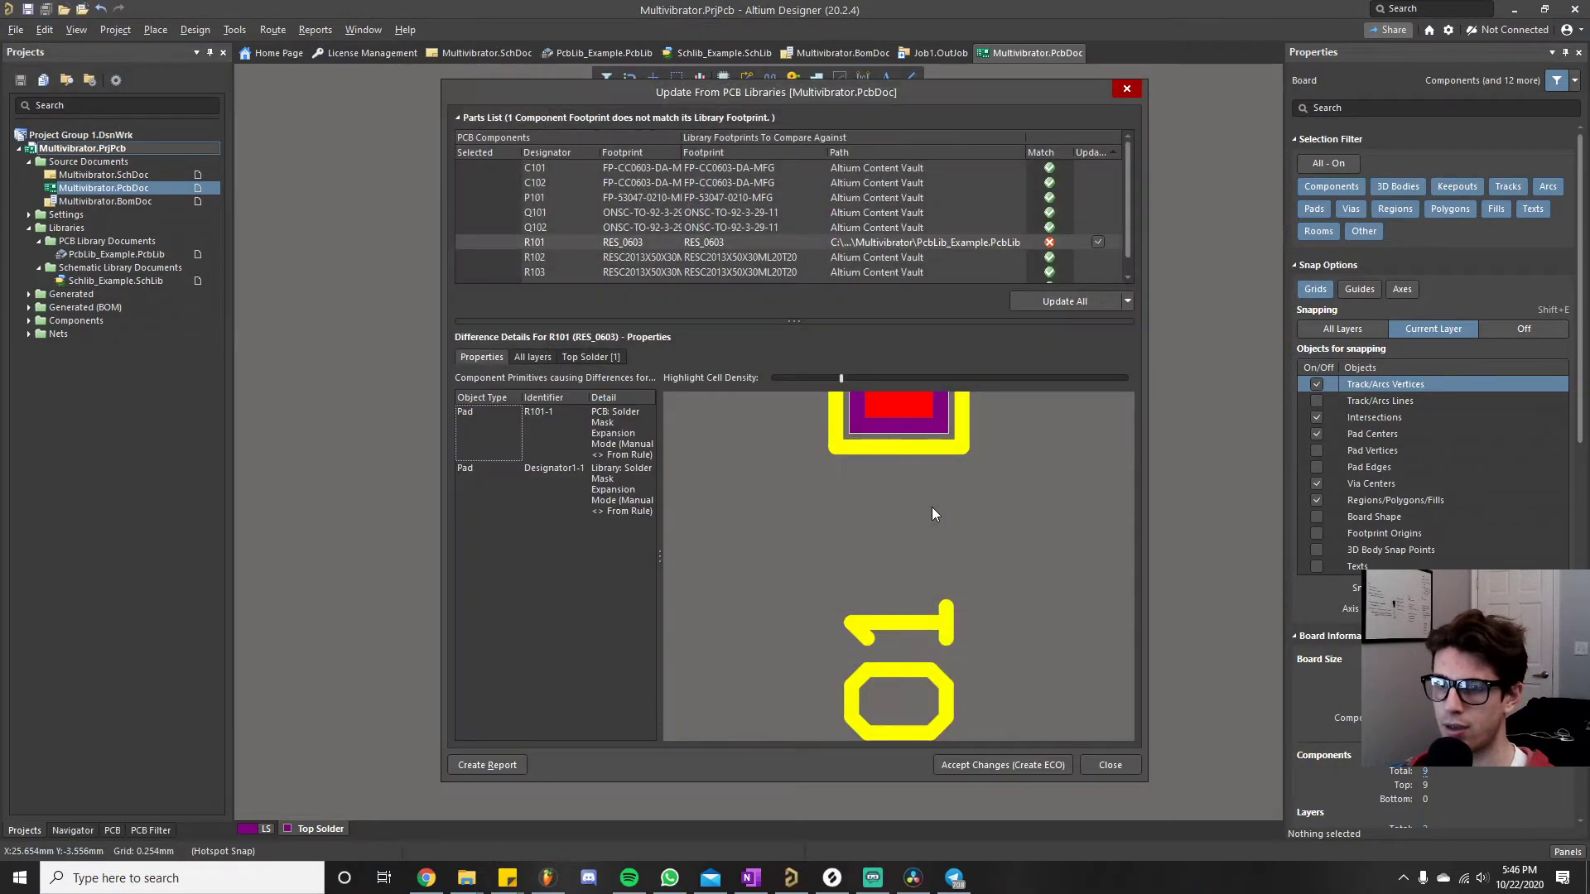
click(998, 760)
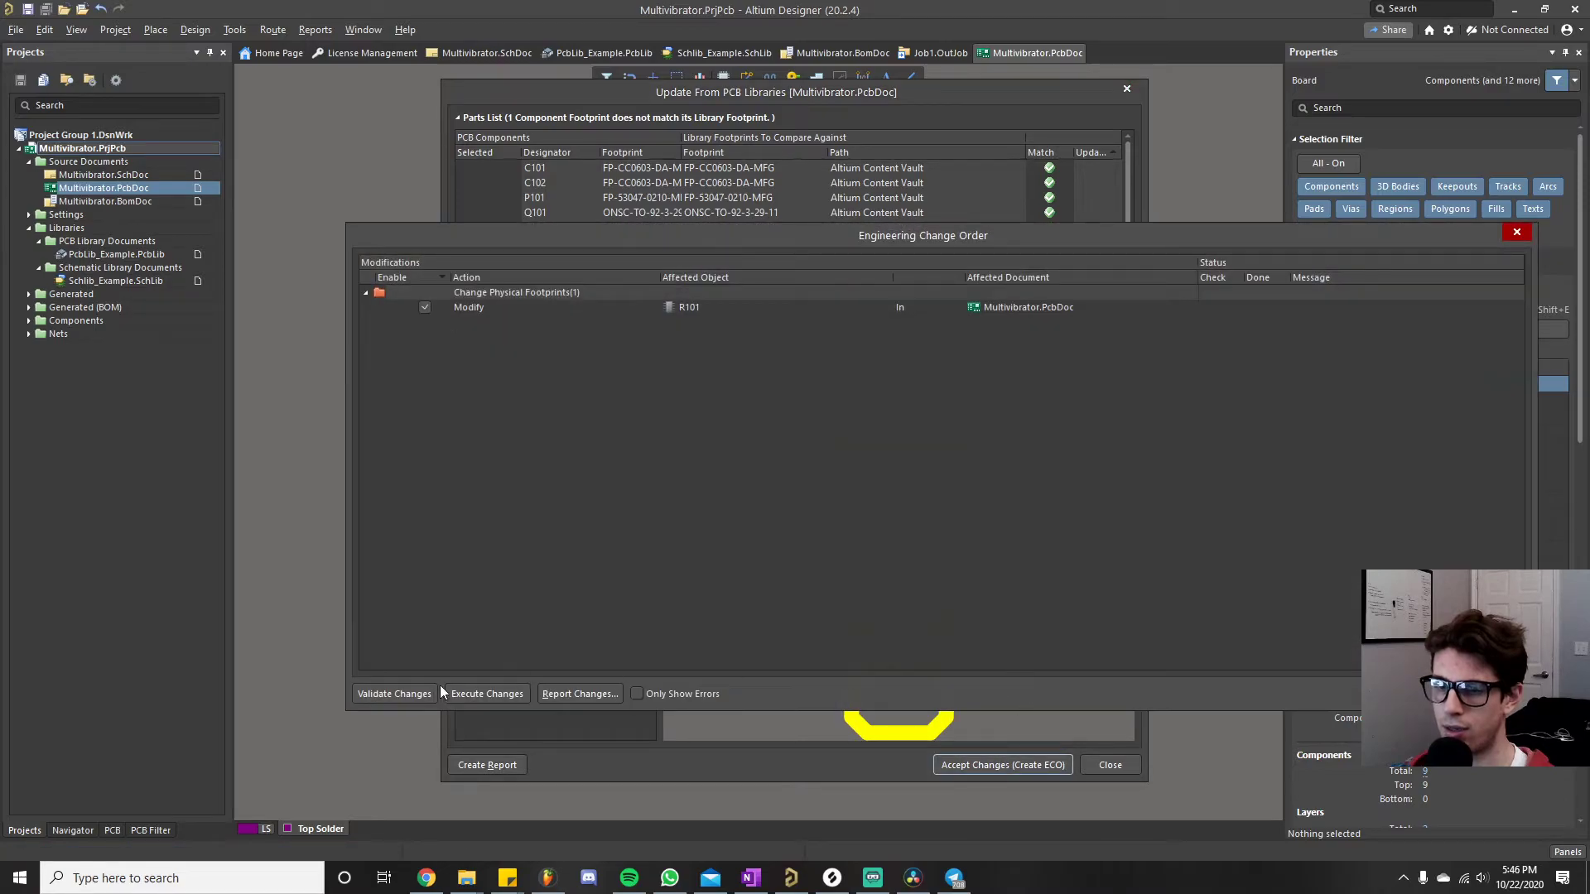
click(403, 696)
click(515, 695)
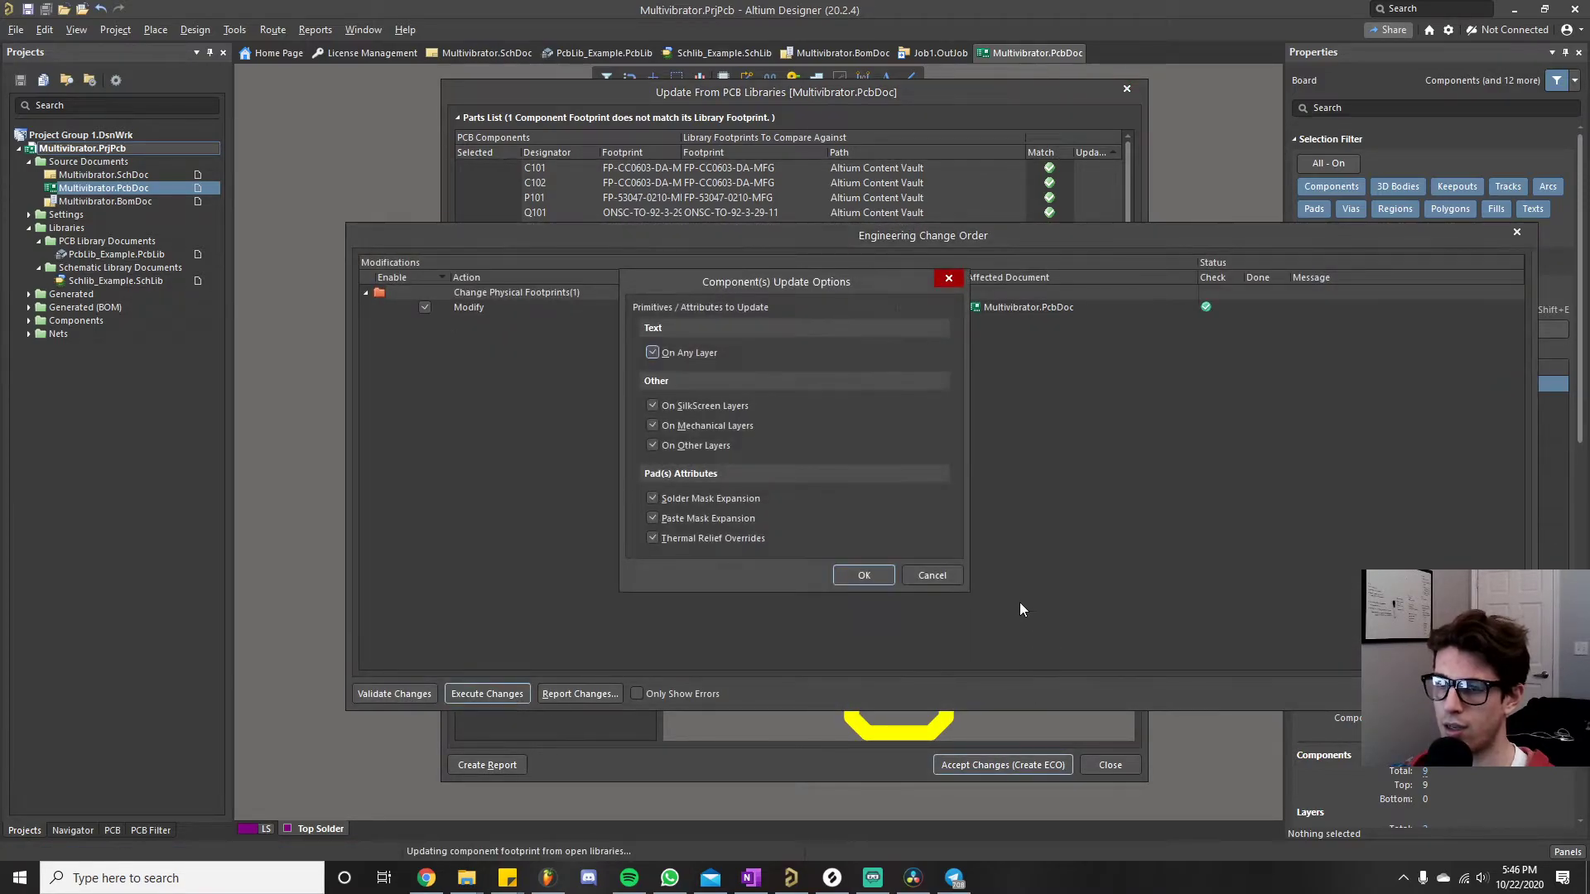
click(863, 575)
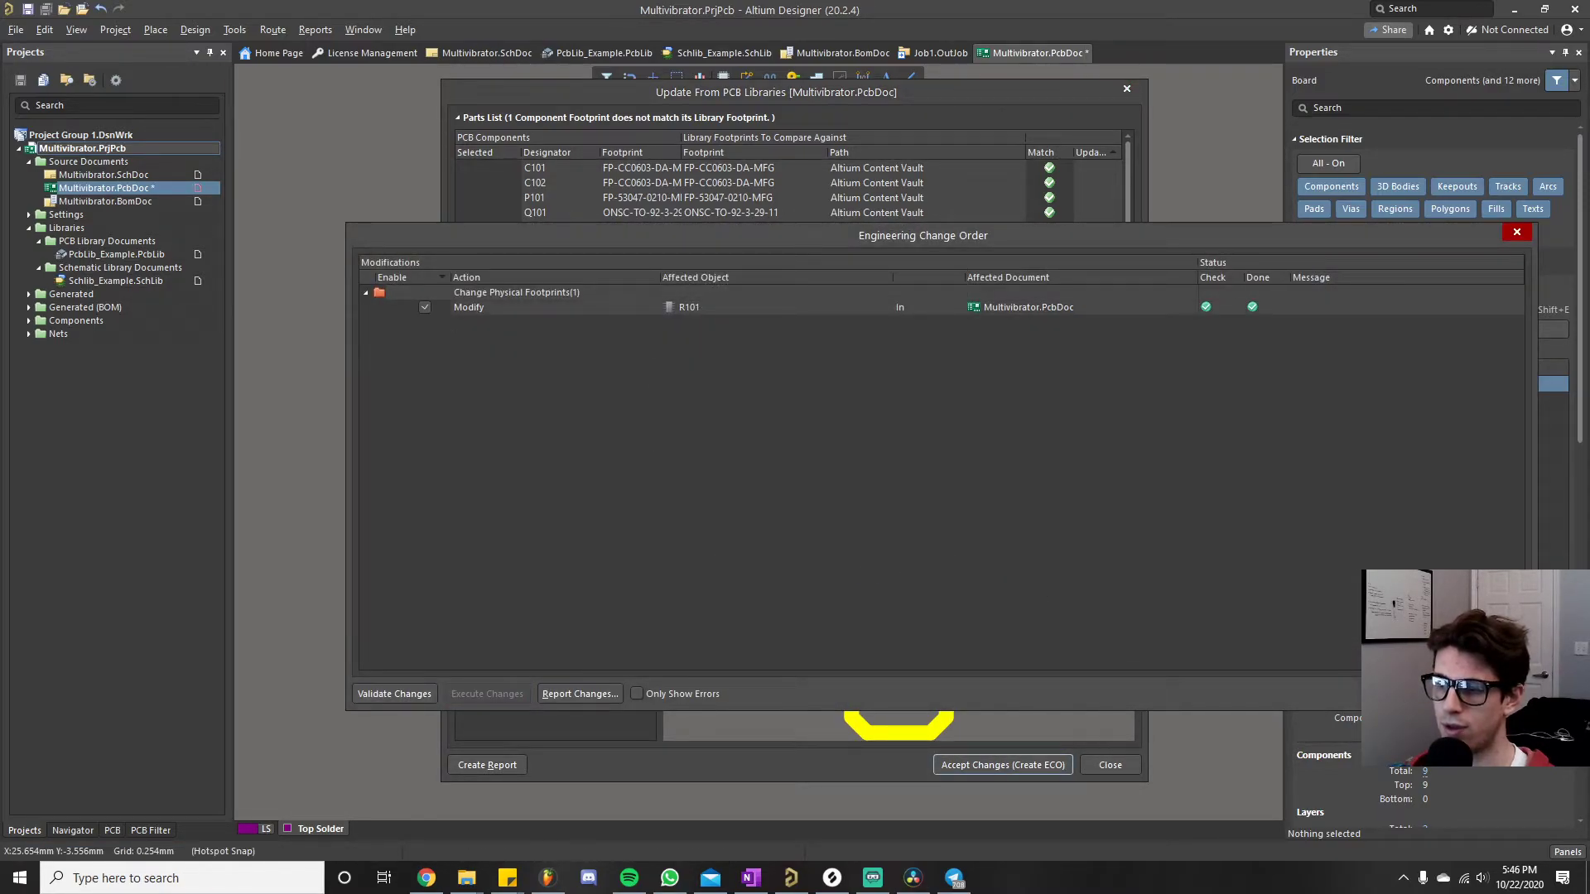
click(1110, 765)
- Examine R101's updated solder mask openings on the board's Top Solder layer against those of the neighbouring components
shift+scroll(775, 369, left, 4)
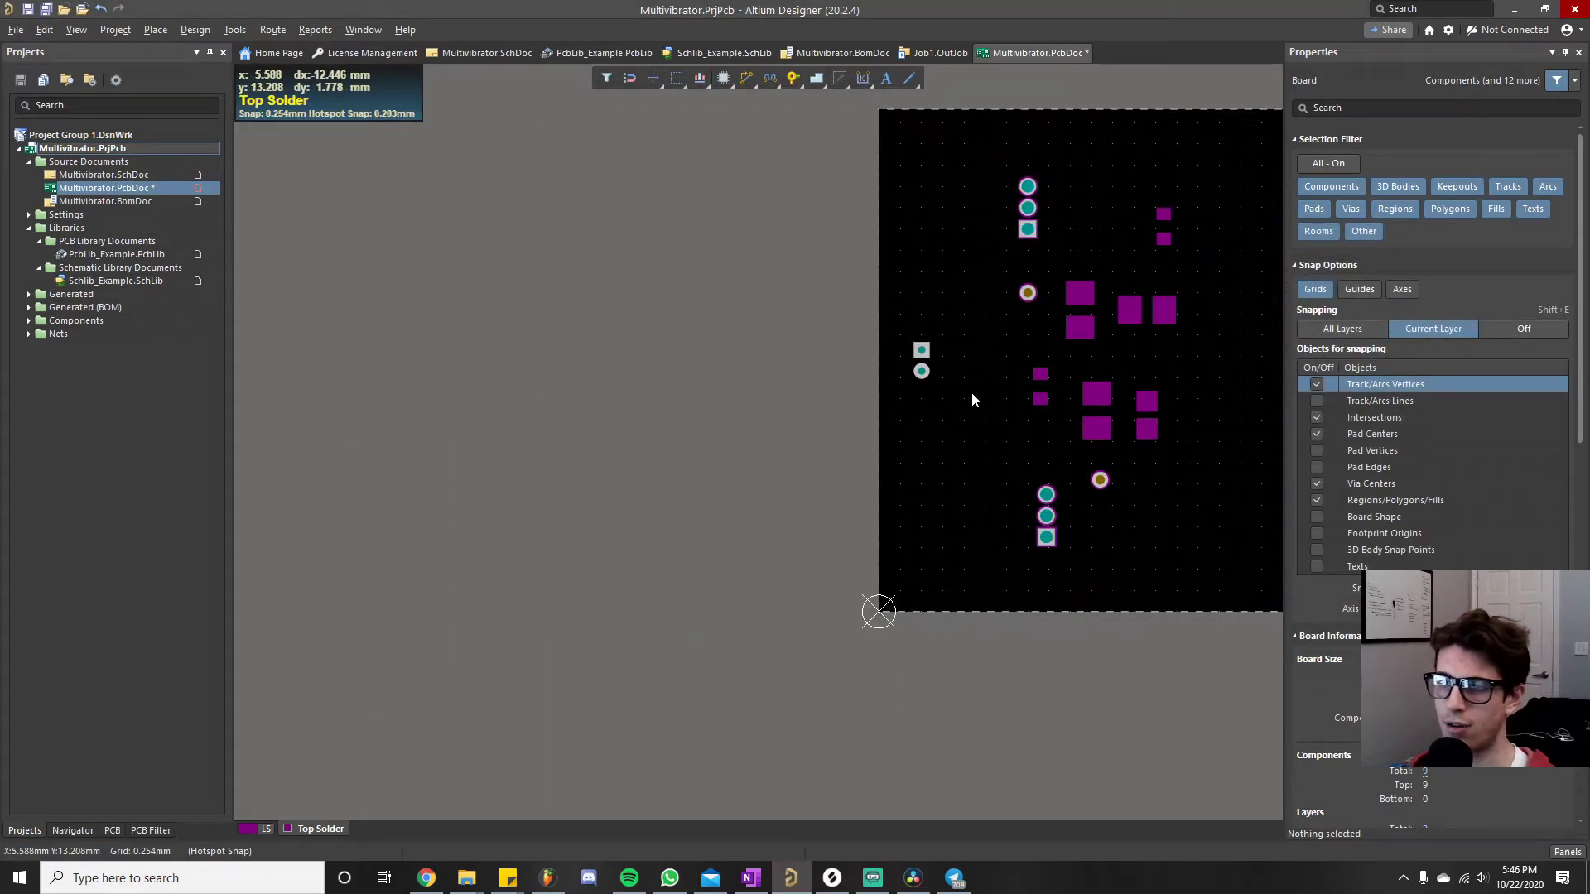
scroll(971, 393, down, 3)
ctrl+scroll(709, 380, up, 2)
ctrl+scroll(994, 149, up, 2)
ctrl+scroll(908, 380, up, 2)
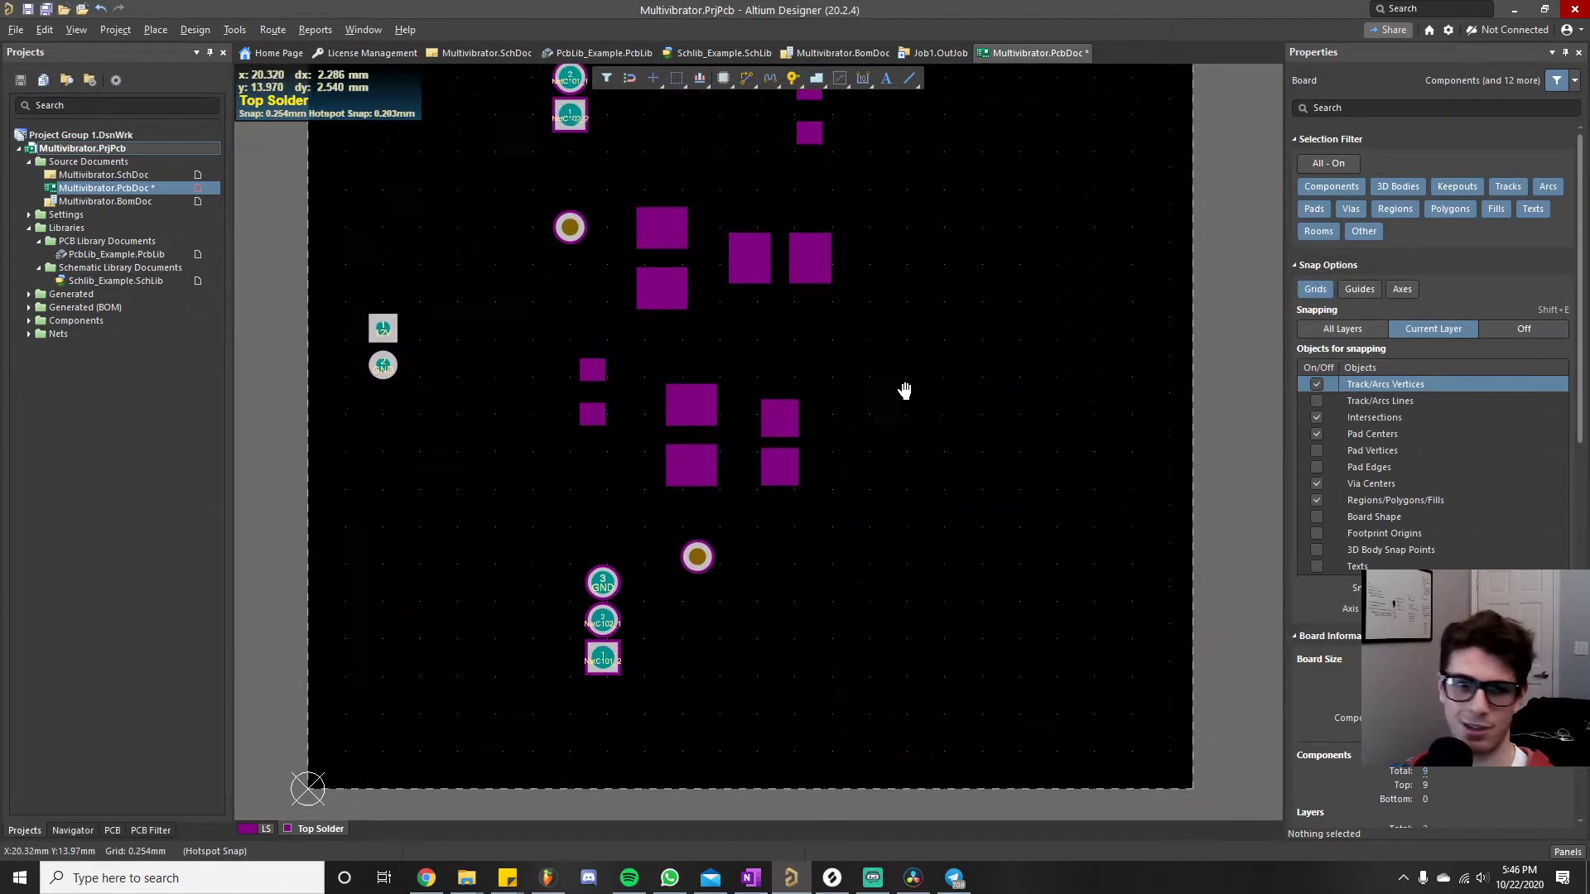
ctrl+scroll(840, 391, up, 2)
ctrl+scroll(840, 384, up, 1)
right_drag(813, 412, 874, 448)
ctrl+scroll(854, 375, up, 4)
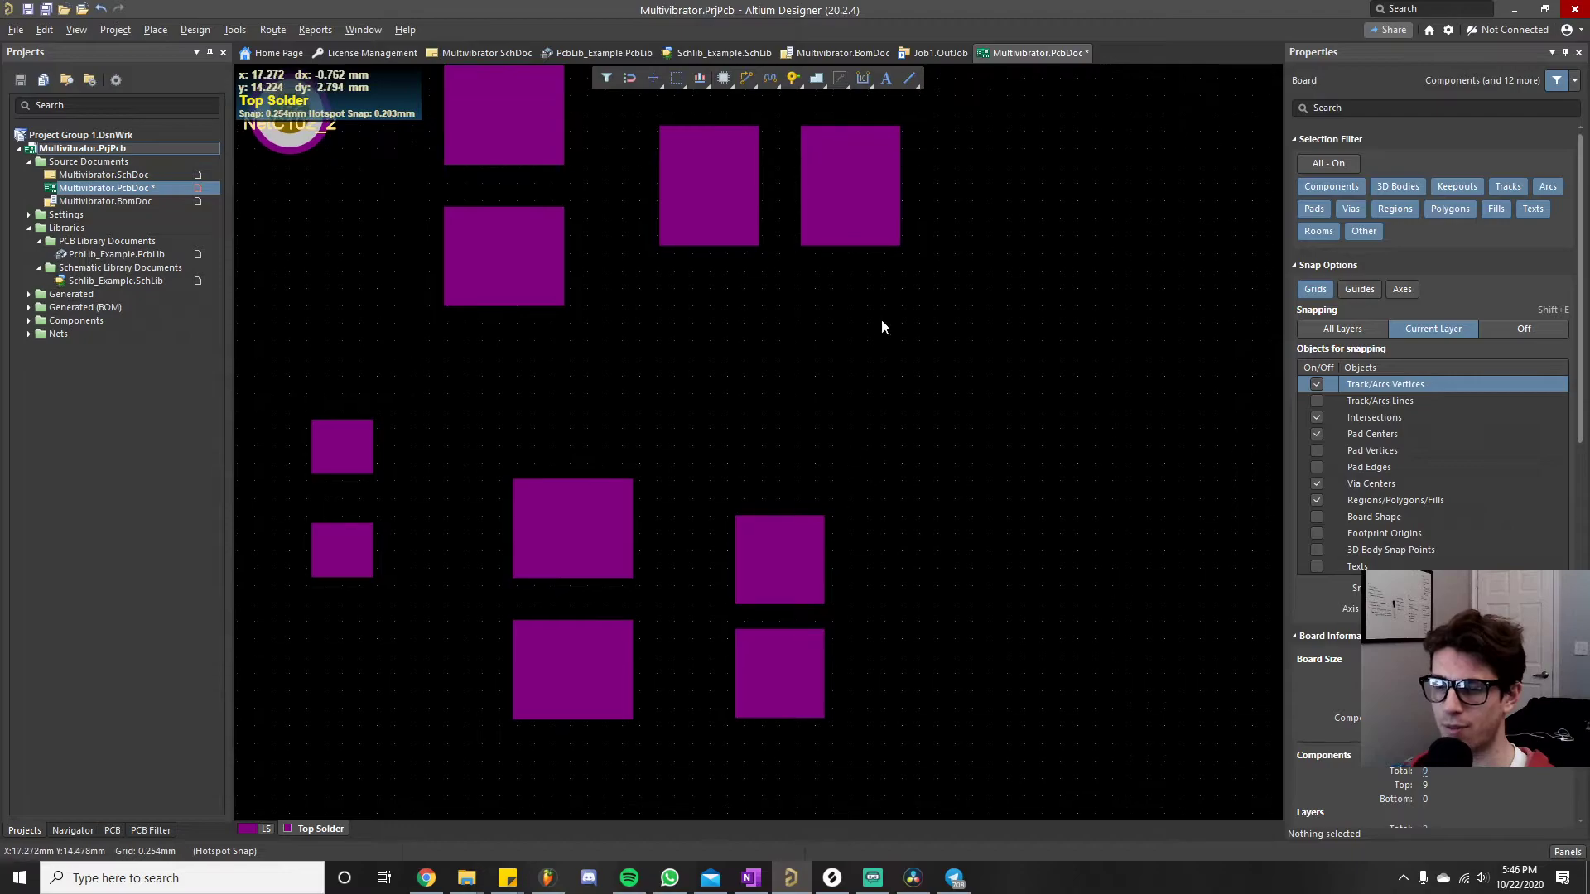
- Return to the resistor footprint in the PCB library, and save PcbLib_Example.PcbLib
click(712, 51)
click(606, 47)
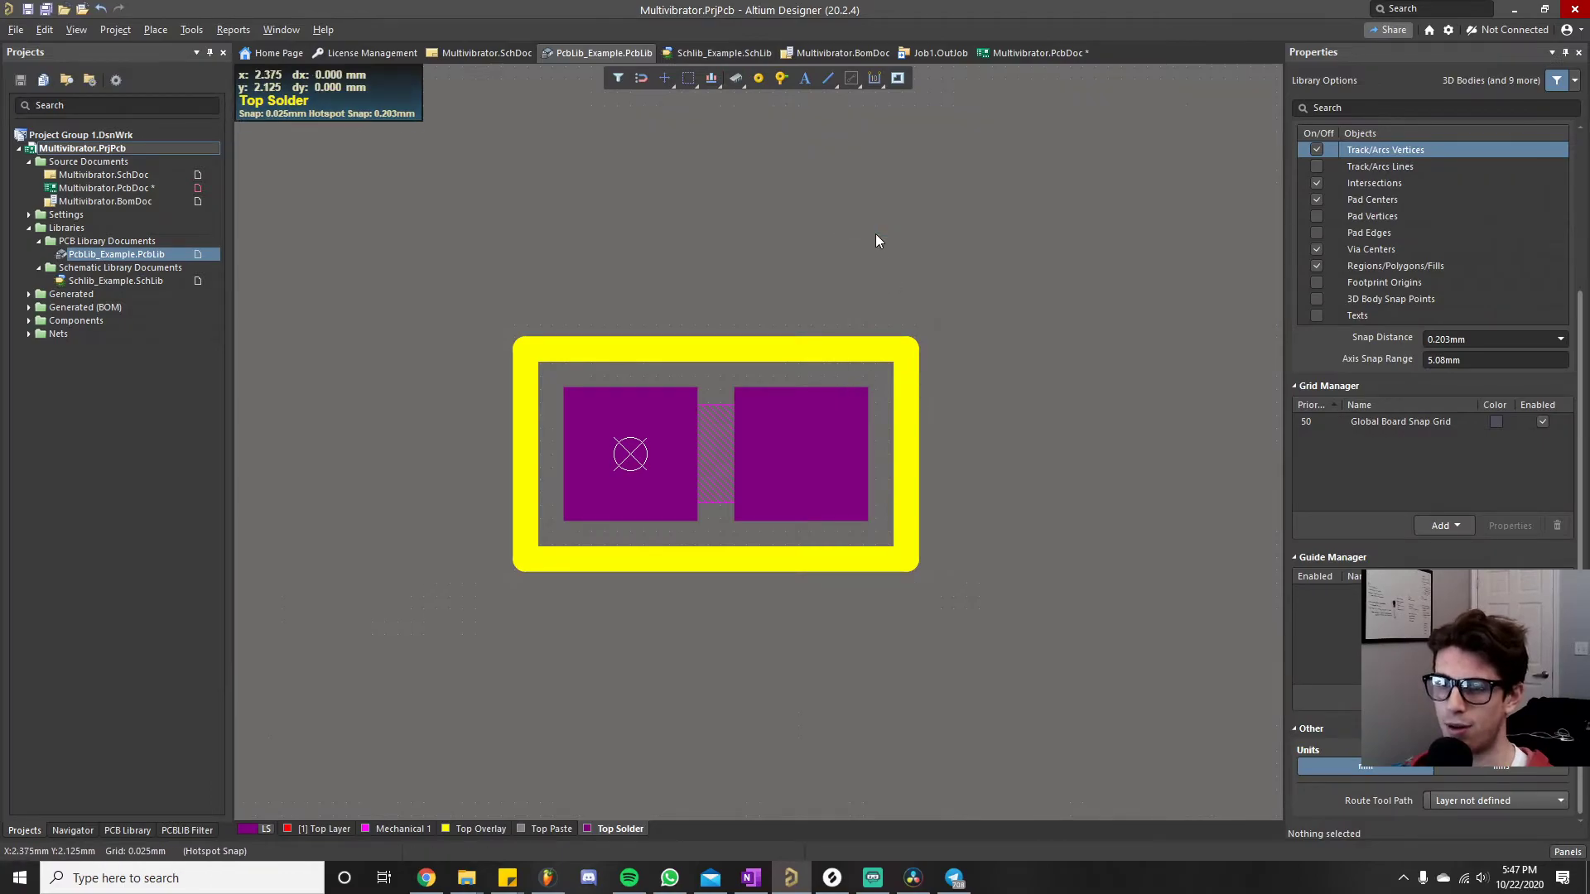
ctrl+scroll(758, 430, up, 3)
right_drag(648, 454, 754, 448)
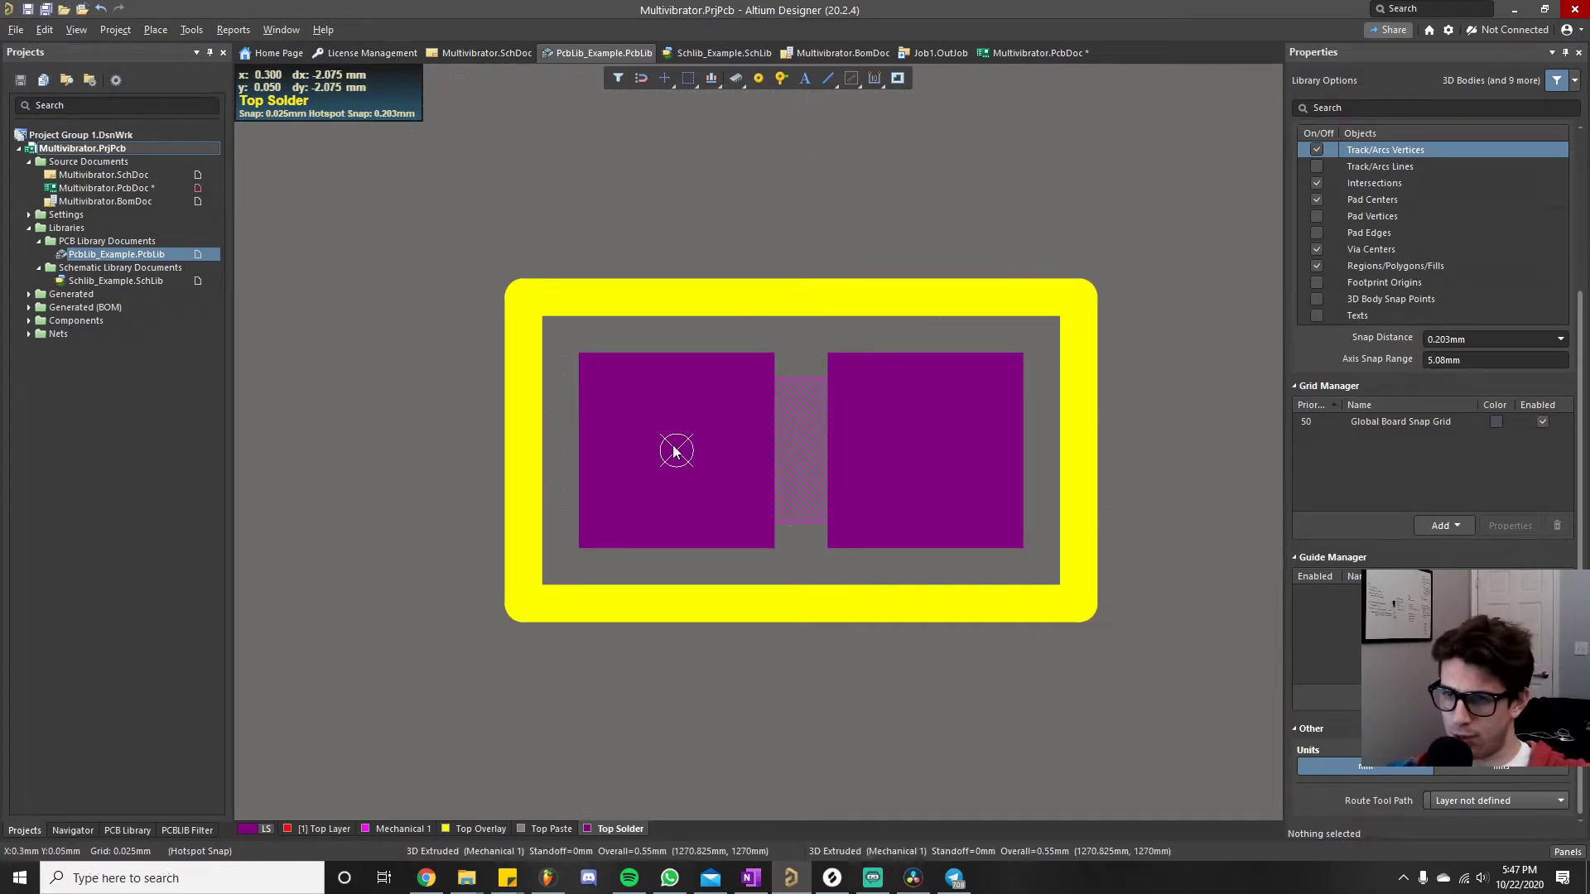
mouse_move(694, 458)
mouse_down()
mouse_move(930, 450)
mouse_move(677, 454)
mouse_up()
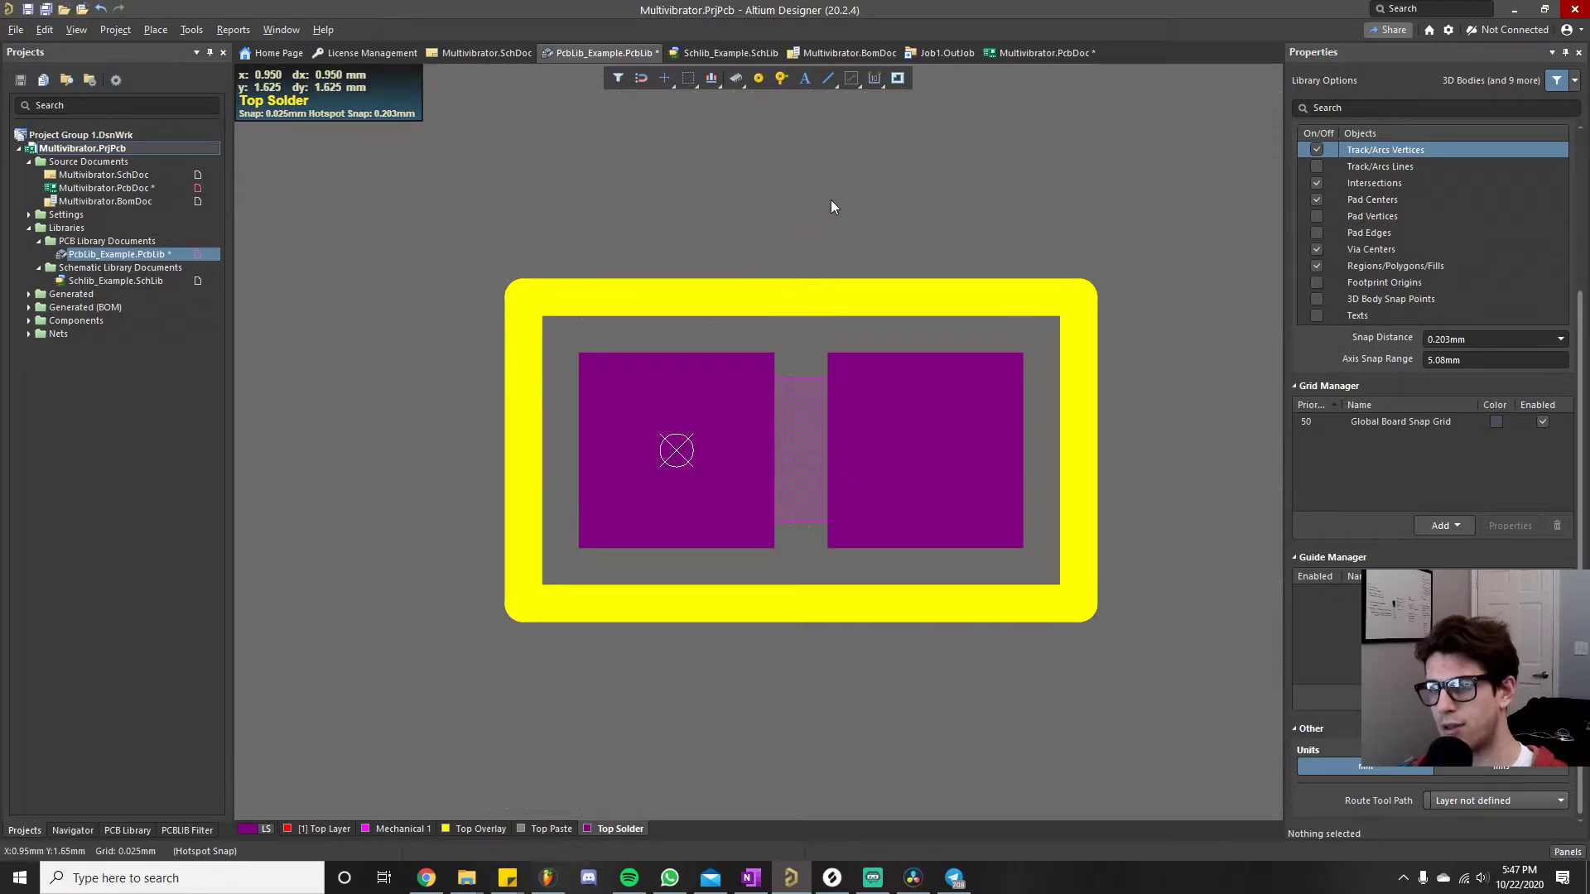
click(136, 254)
right_click(137, 254)
click(227, 323)
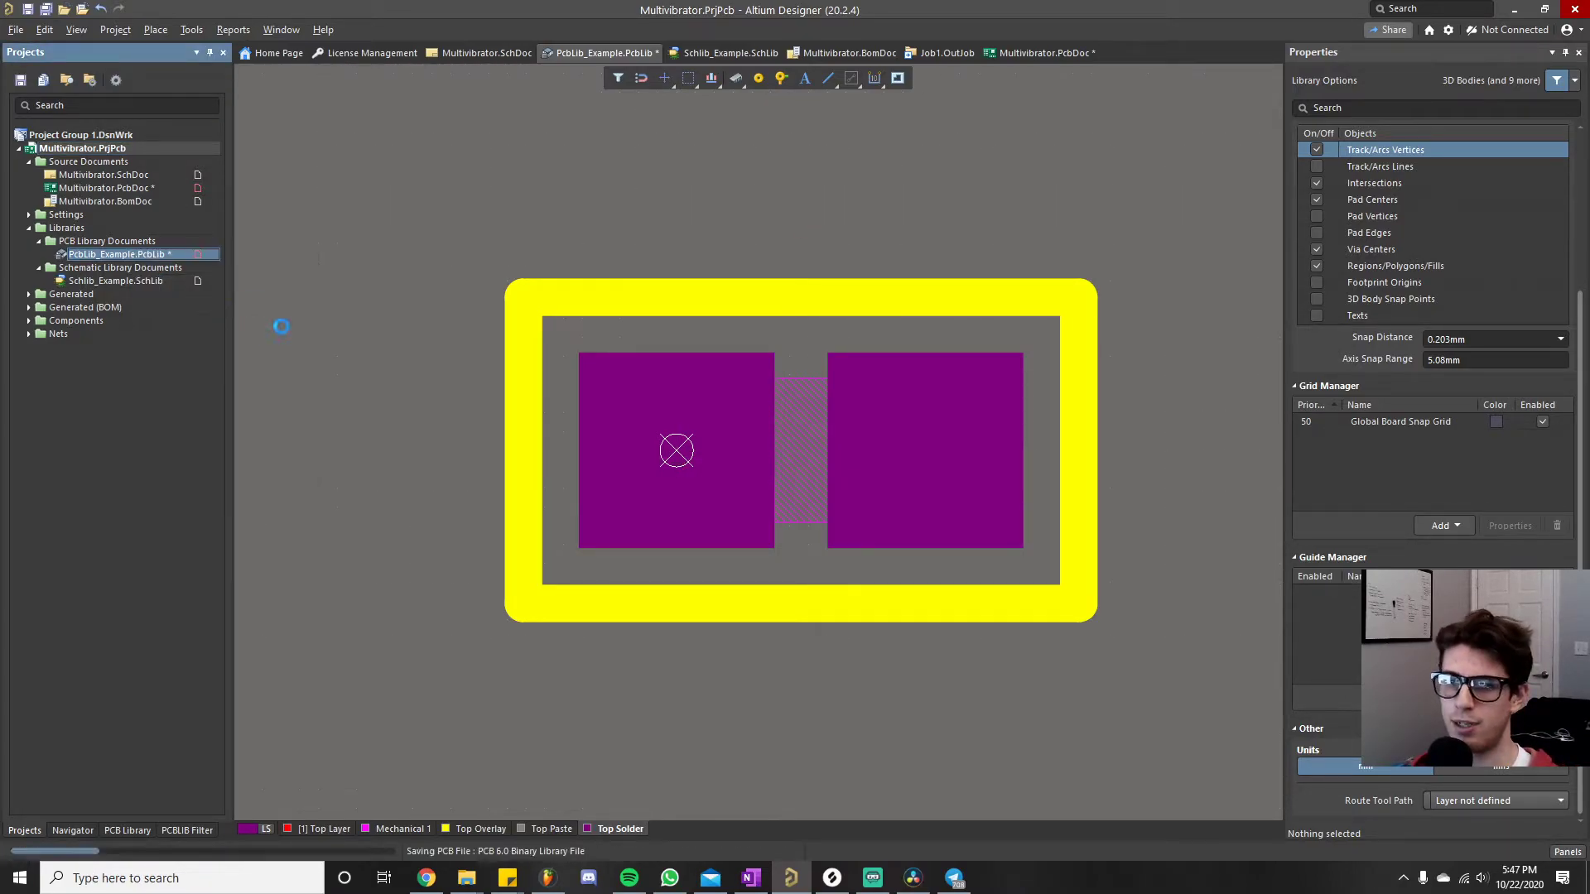
- Switch the library footprint to the Top Paste layer and measure the width of pad 1's paste opening
click(545, 828)
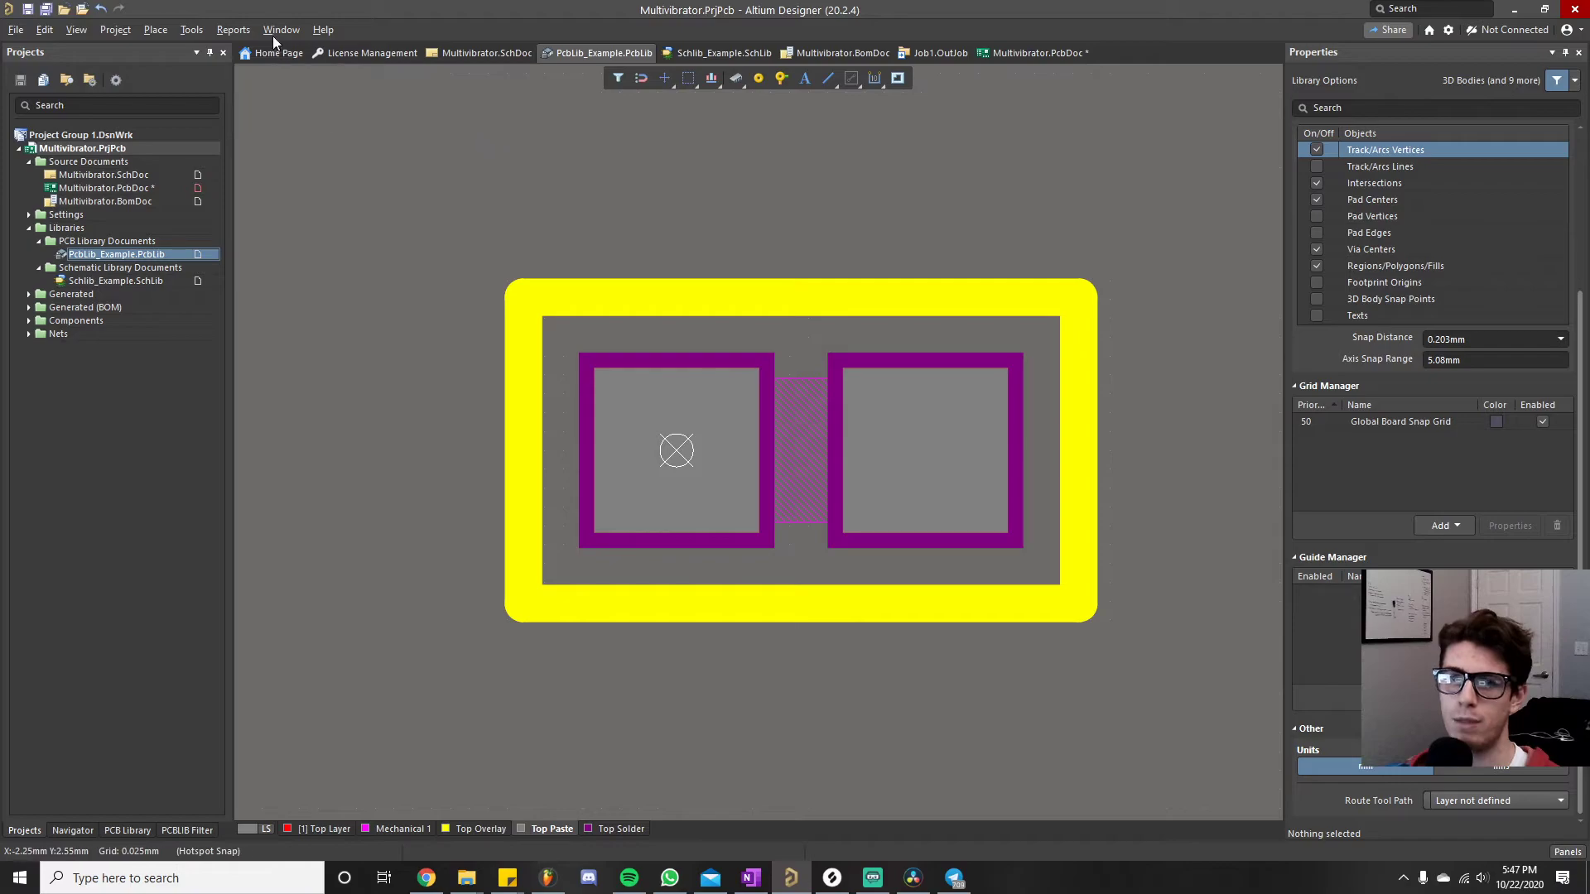
click(193, 30)
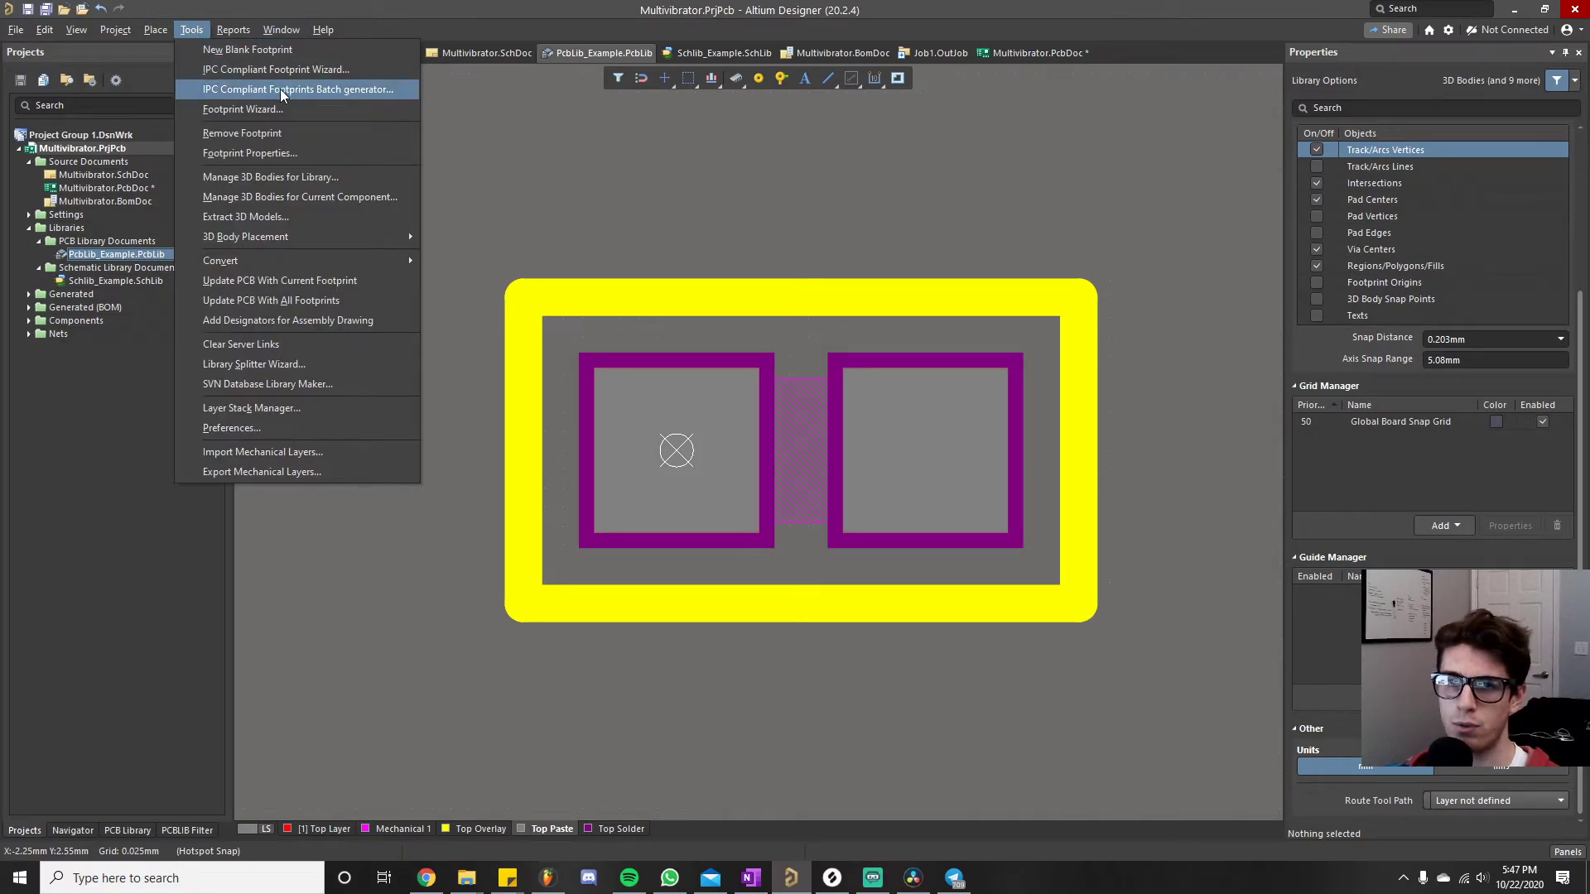
mouse_move(233, 29)
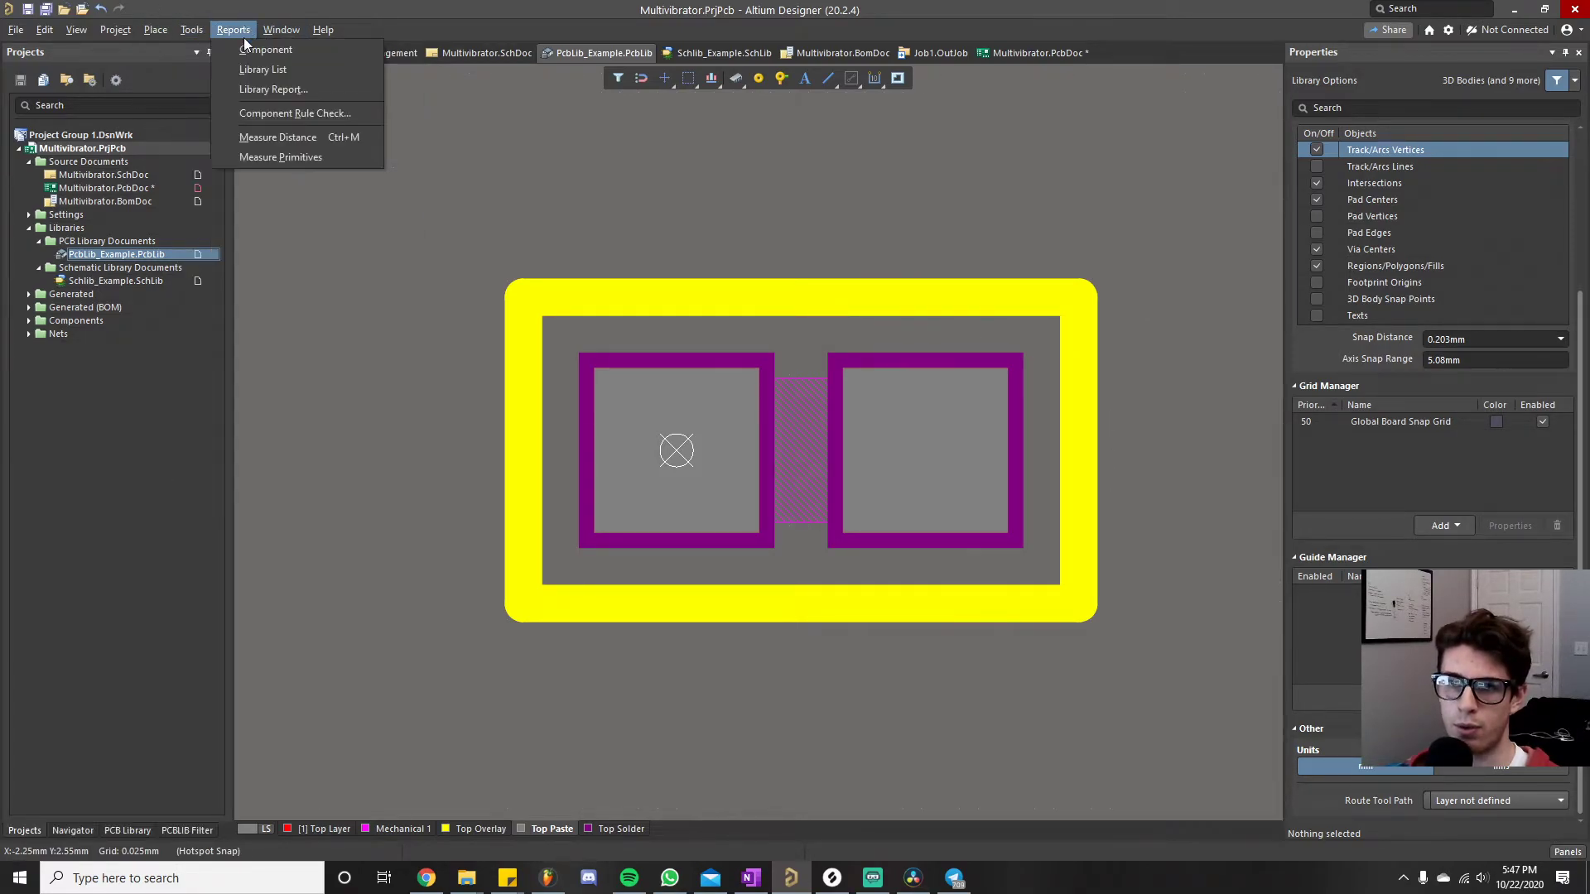
click(320, 135)
ctrl+scroll(672, 494, up, 3)
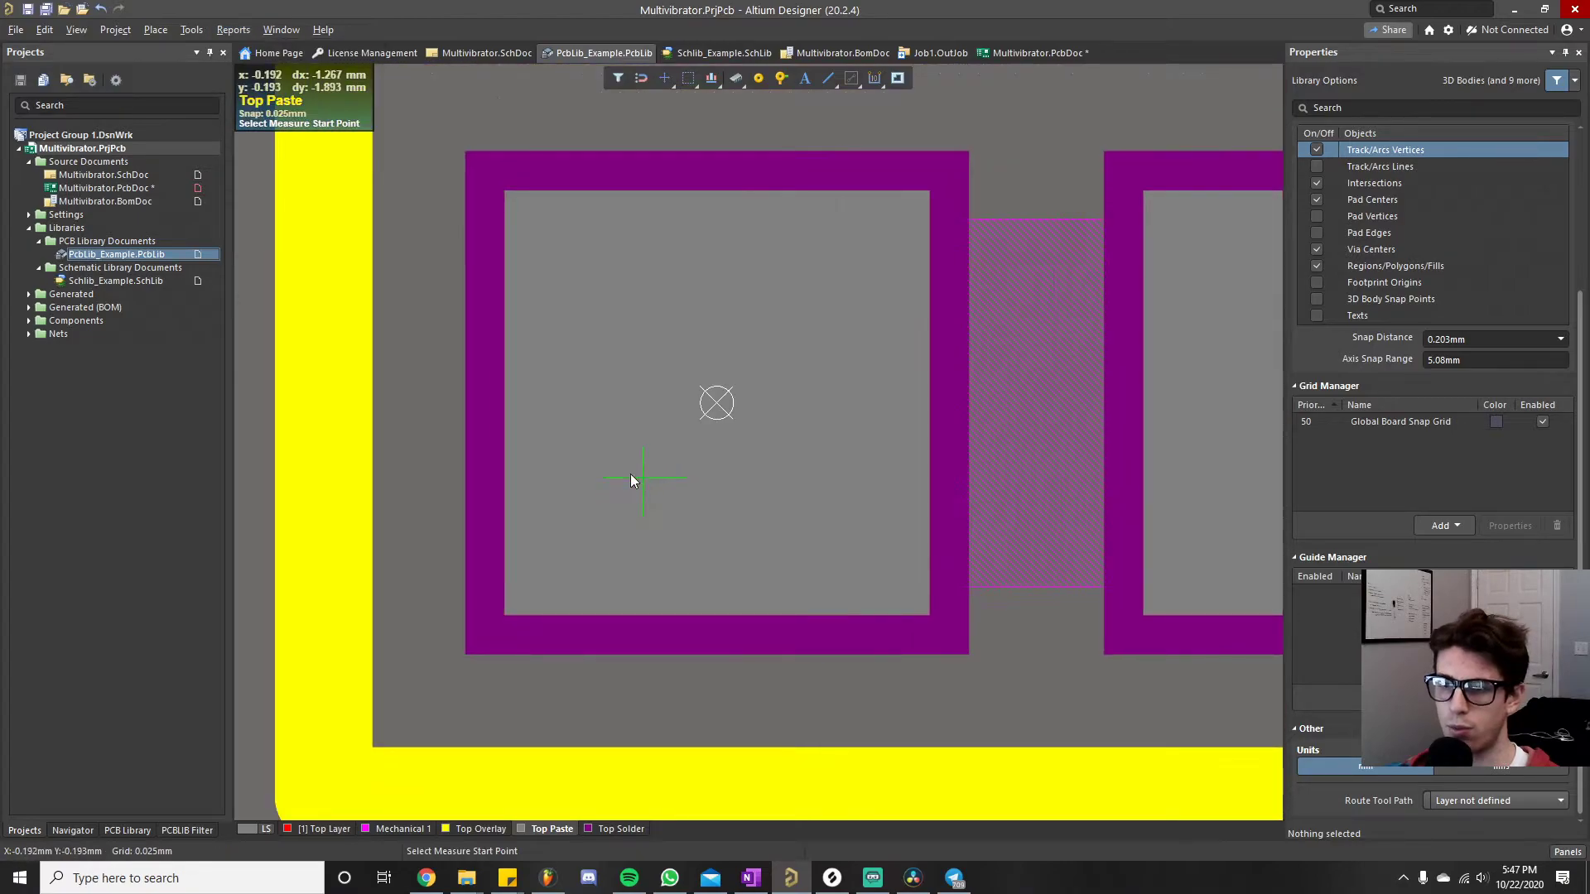
click(505, 422)
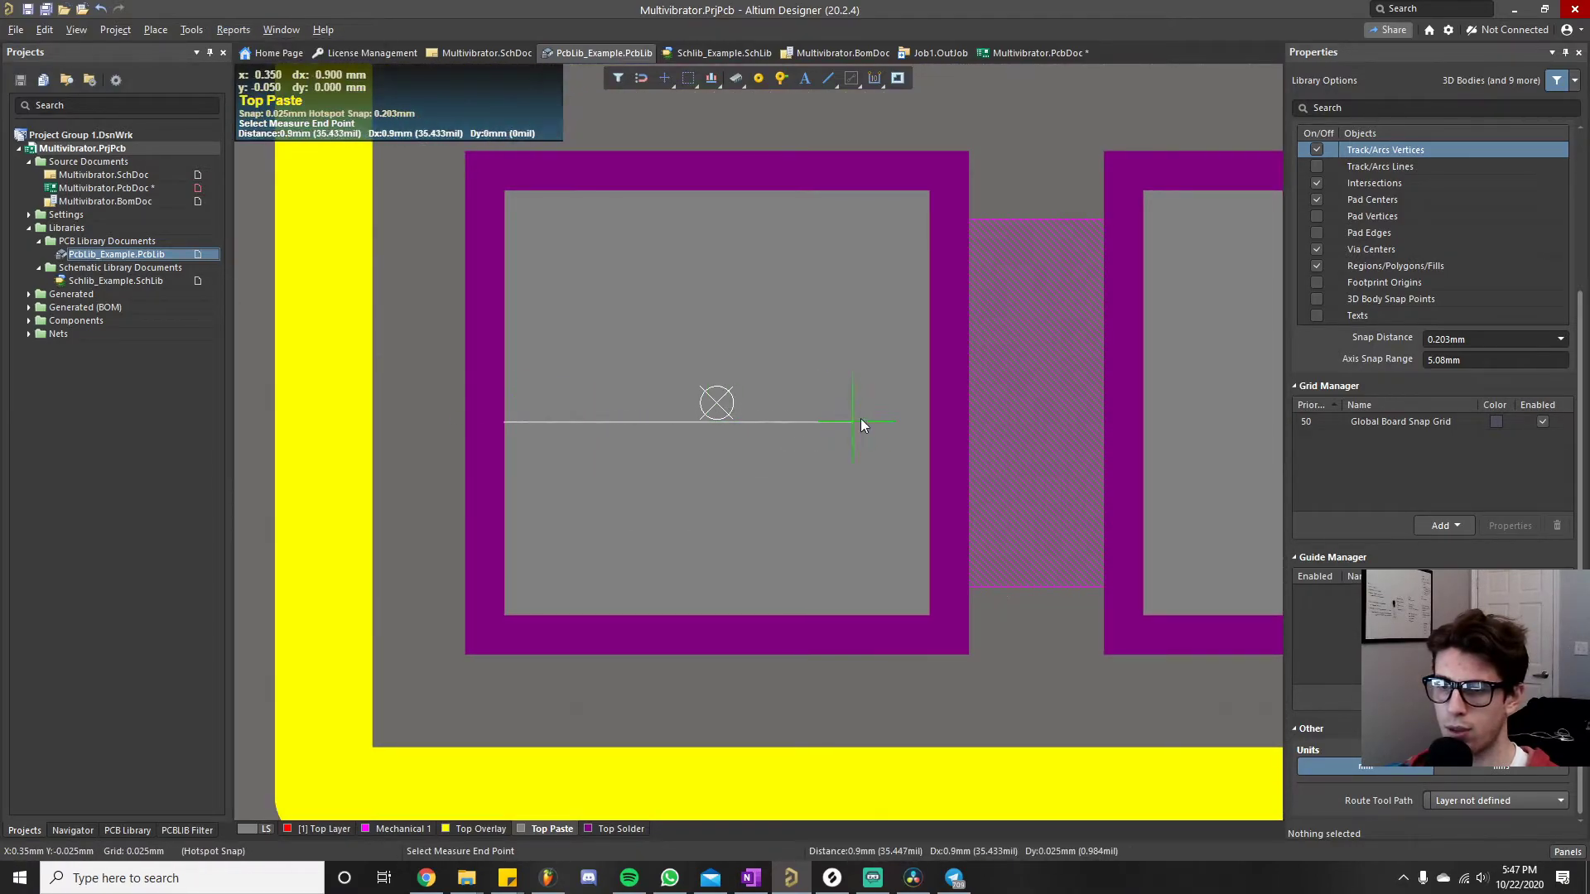
right_click(929, 422)
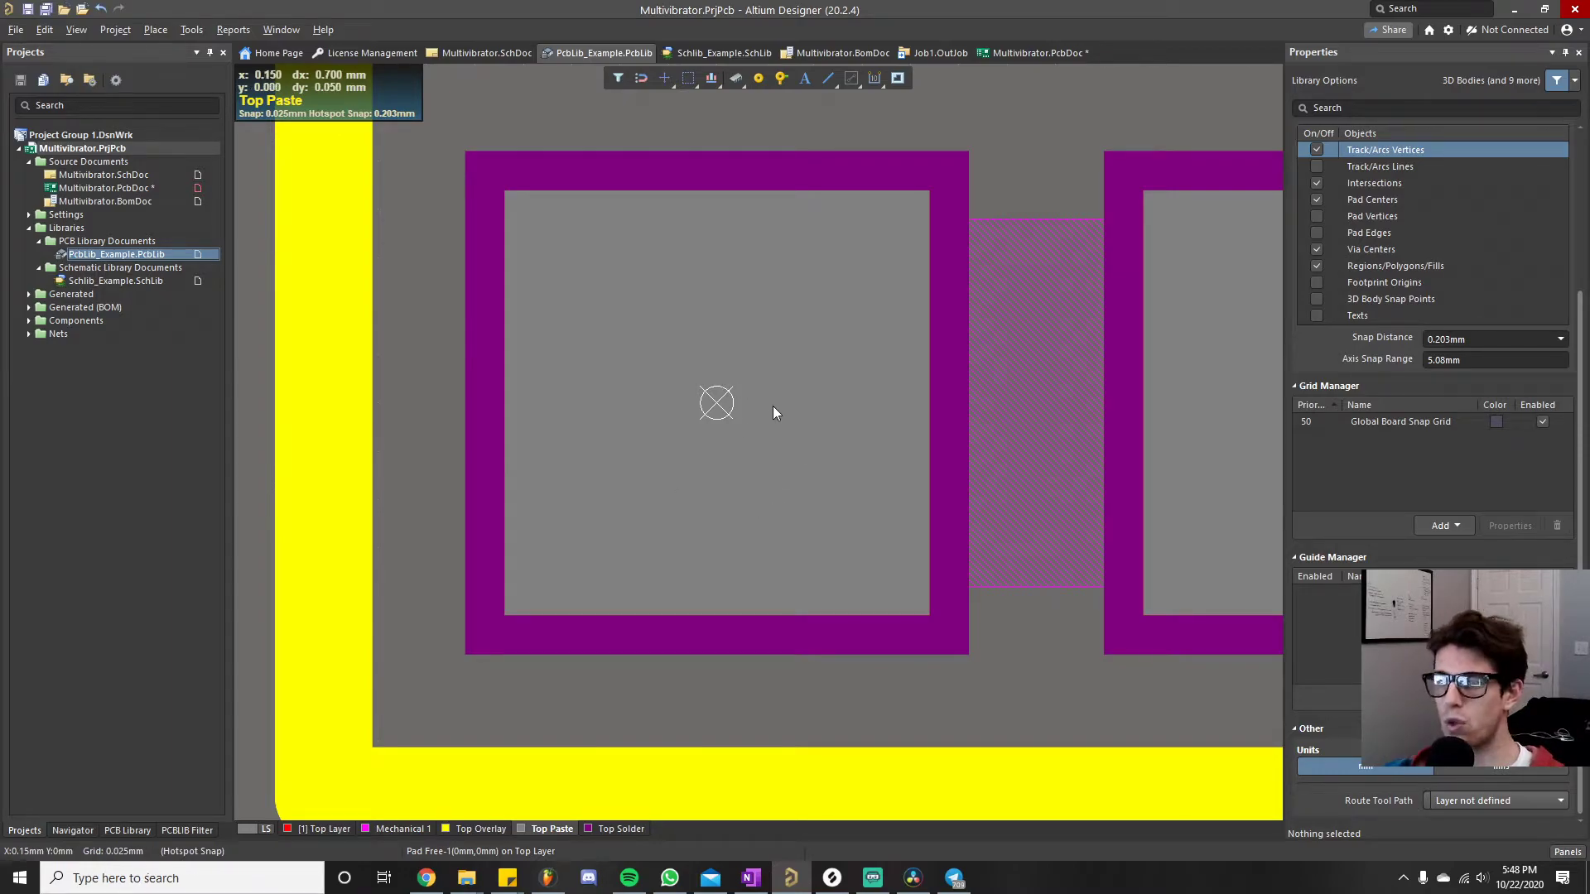
ctrl+scroll(749, 409, down, 1)
right_drag(750, 391, 664, 411)
right_drag(795, 402, 712, 412)
ctrl+scroll(670, 412, down, 2)
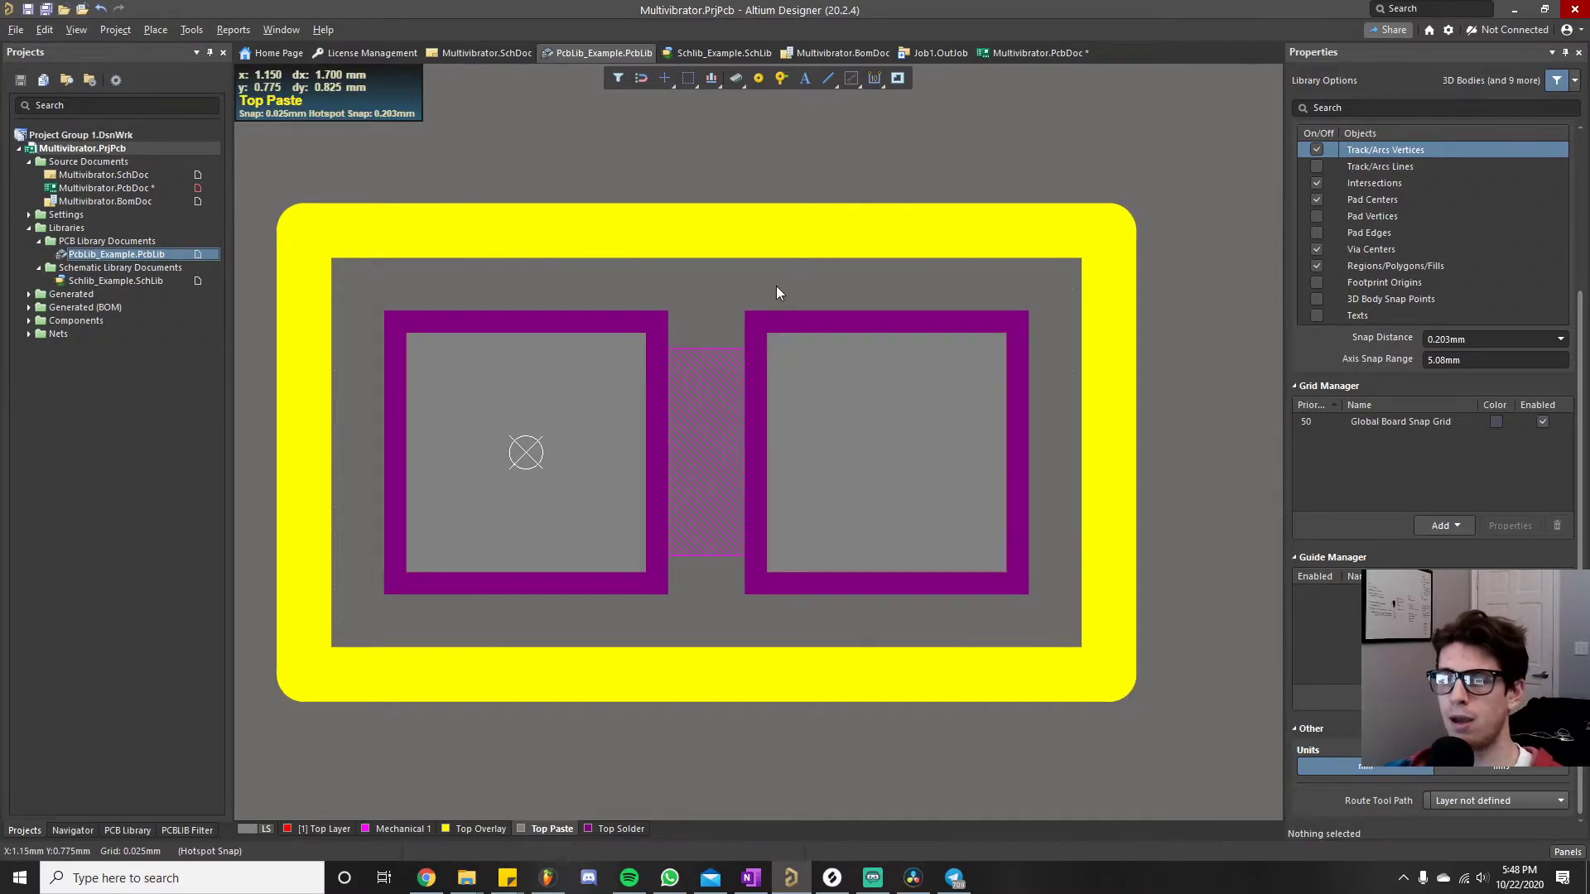
- Show the Top Paste layer on the Multivibrator board, hide Top Solder, and examine the paste openings
click(1030, 57)
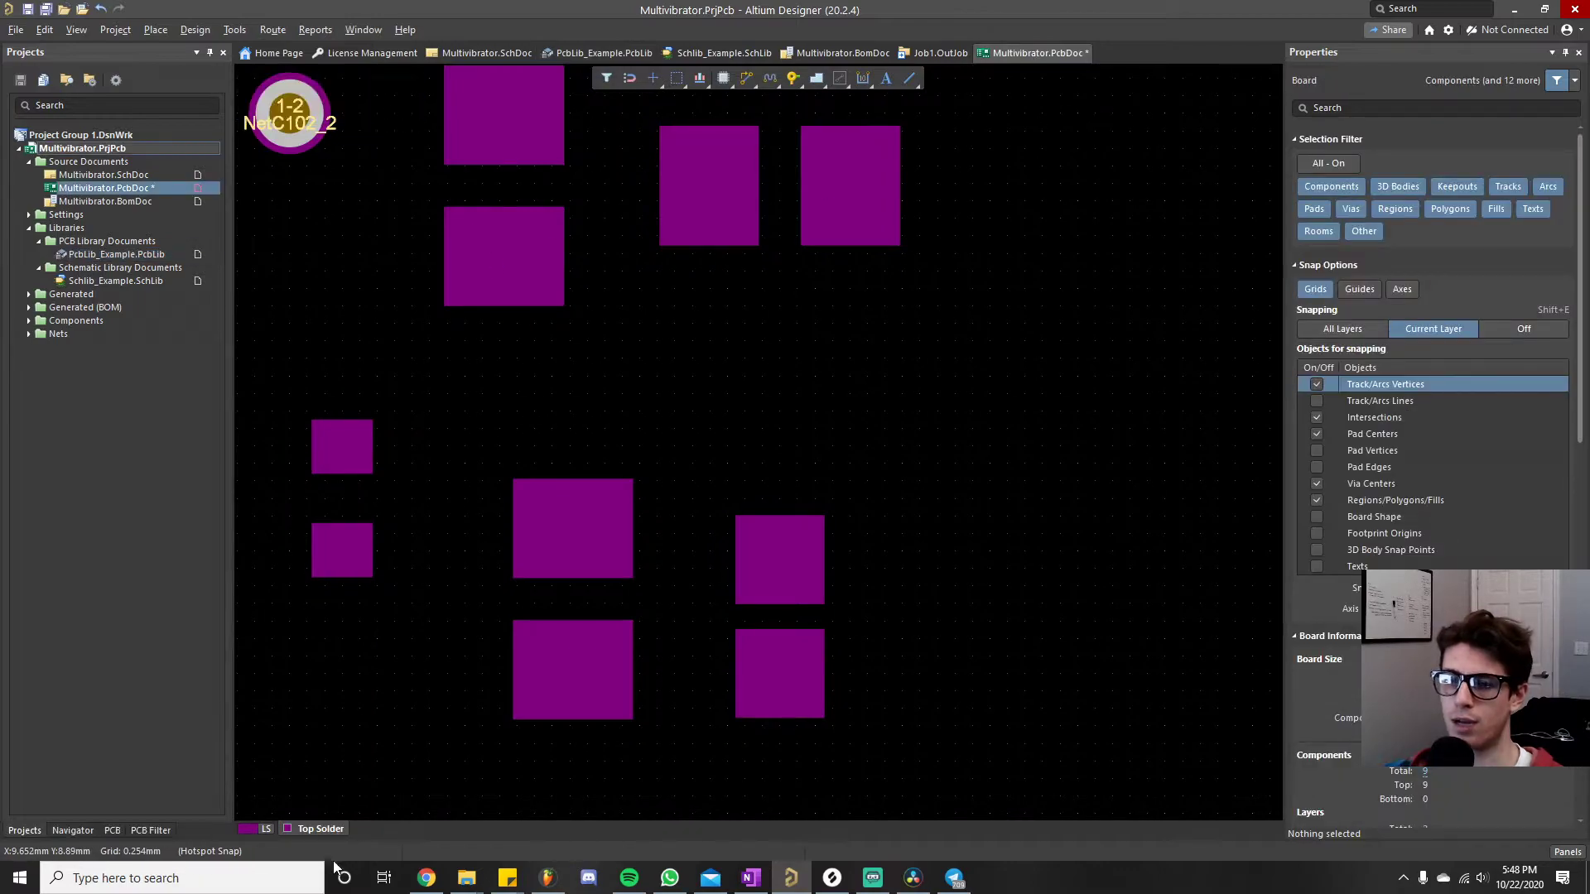
click(251, 826)
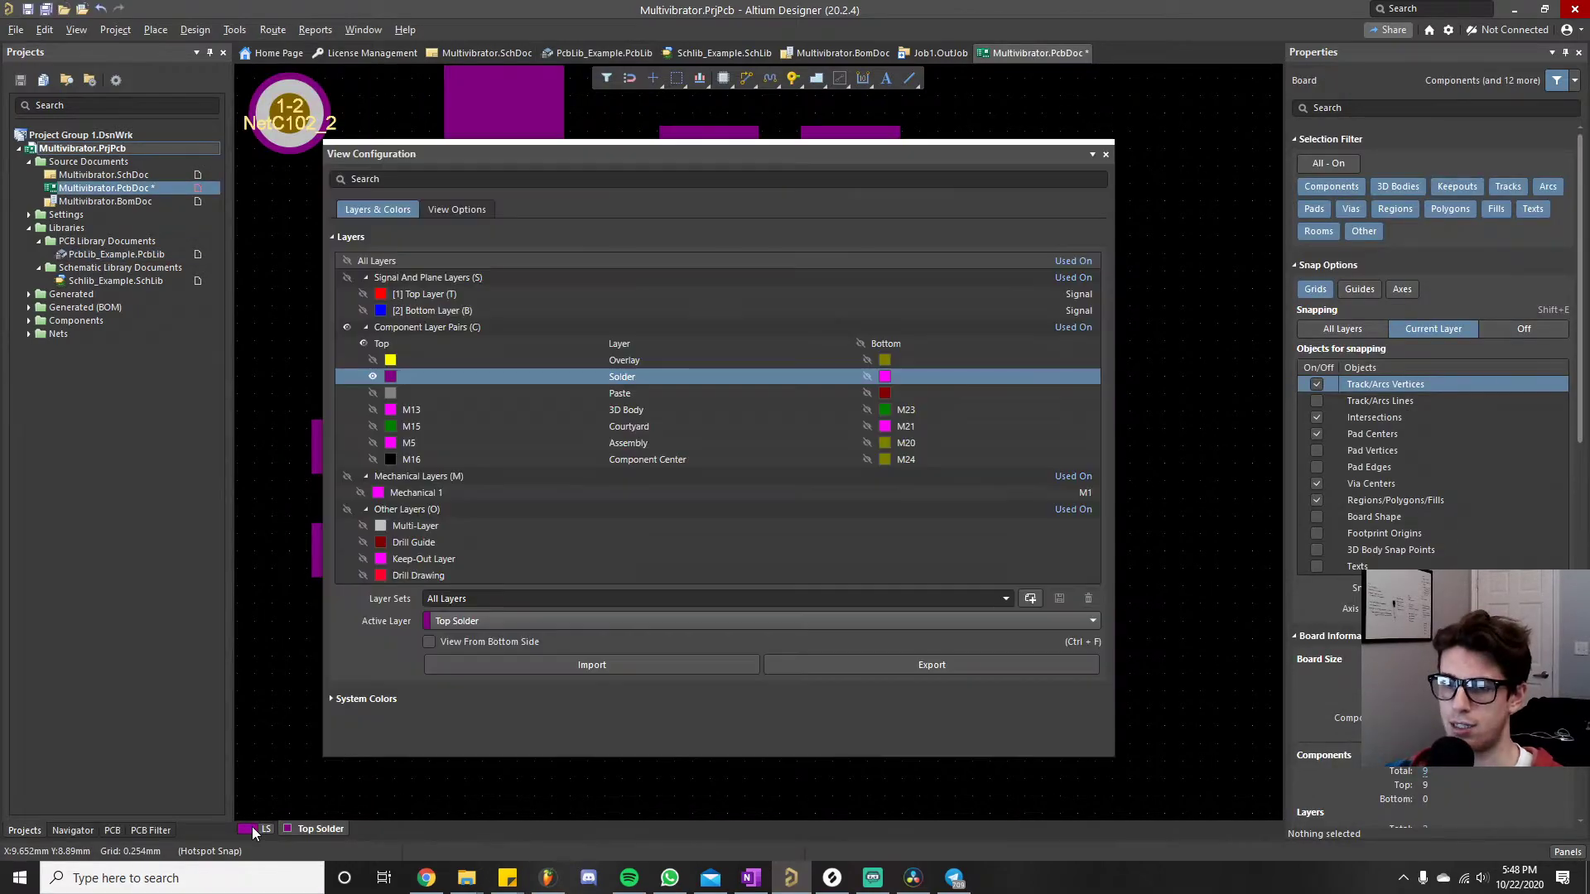
click(371, 391)
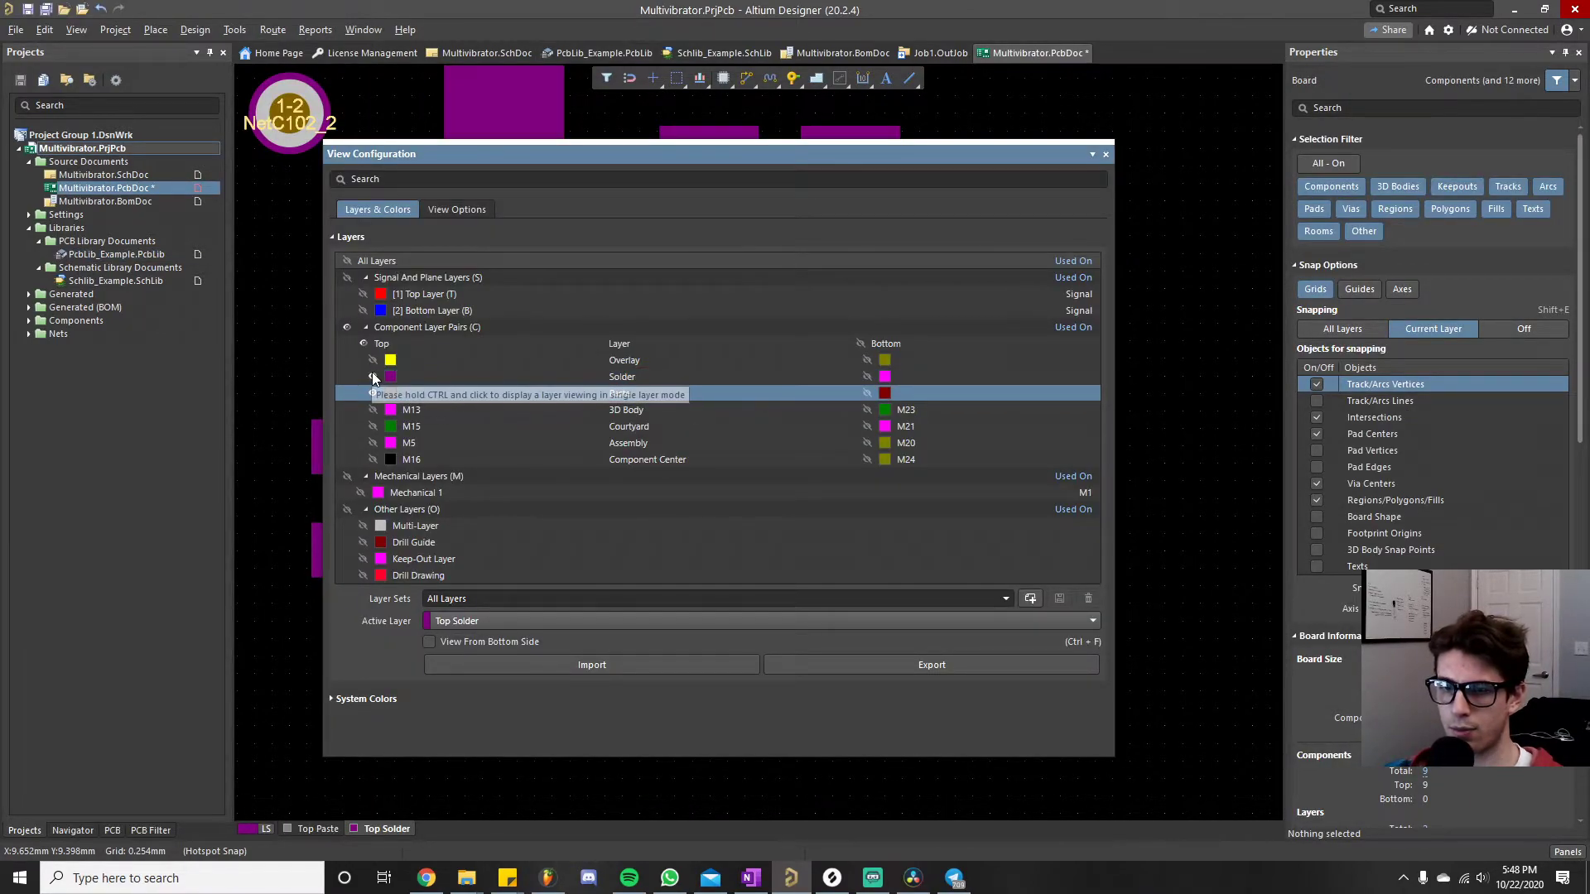
click(373, 376)
click(1106, 154)
ctrl+scroll(791, 409, down, 2)
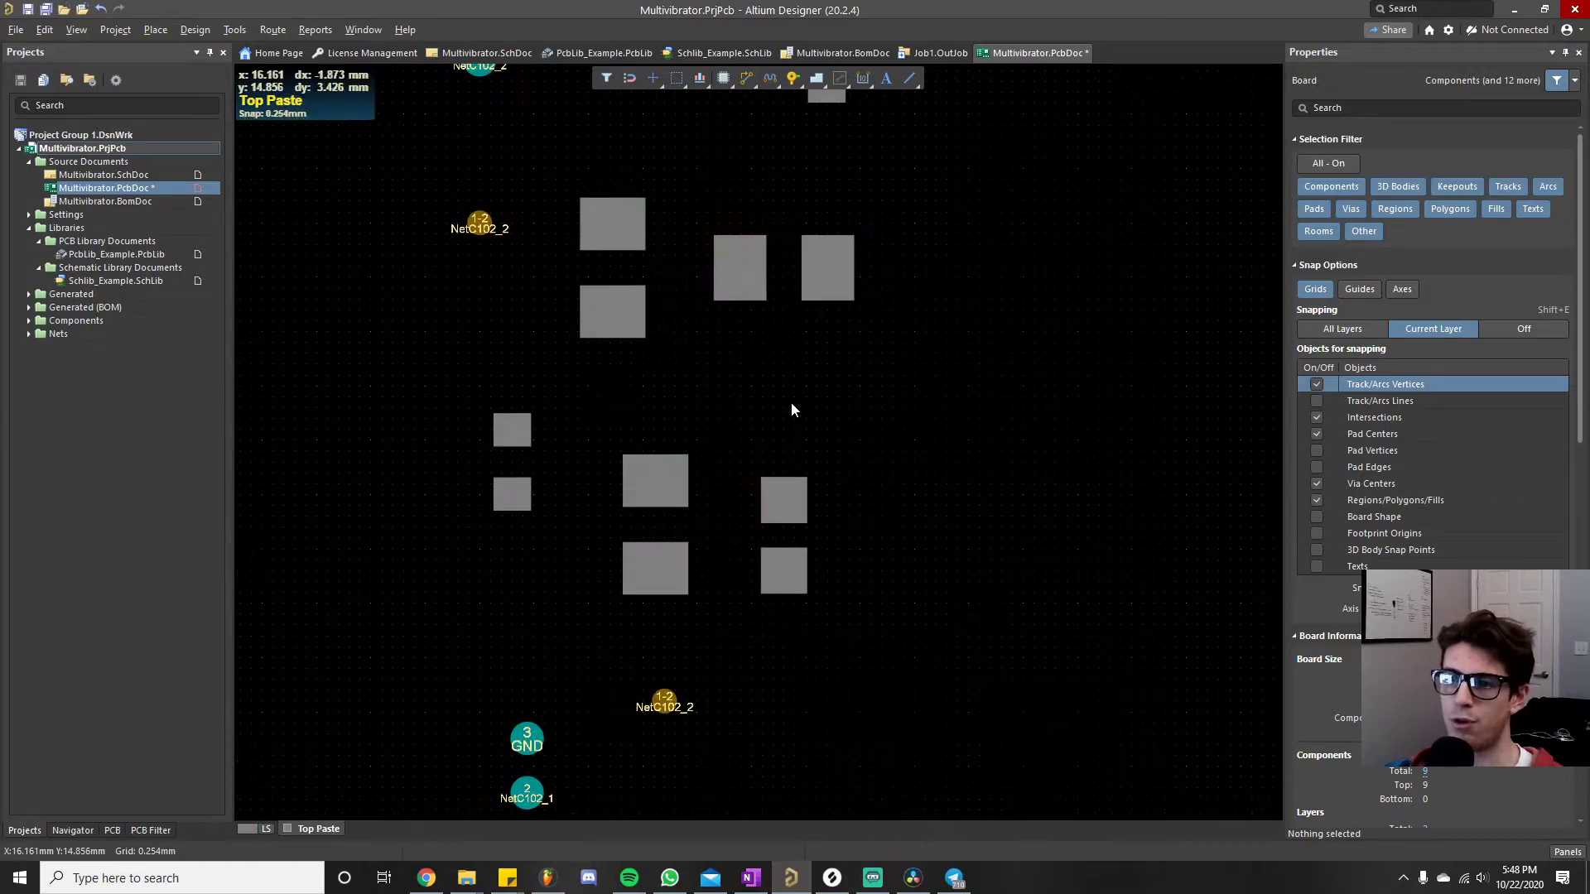
ctrl+scroll(792, 404, down, 3)
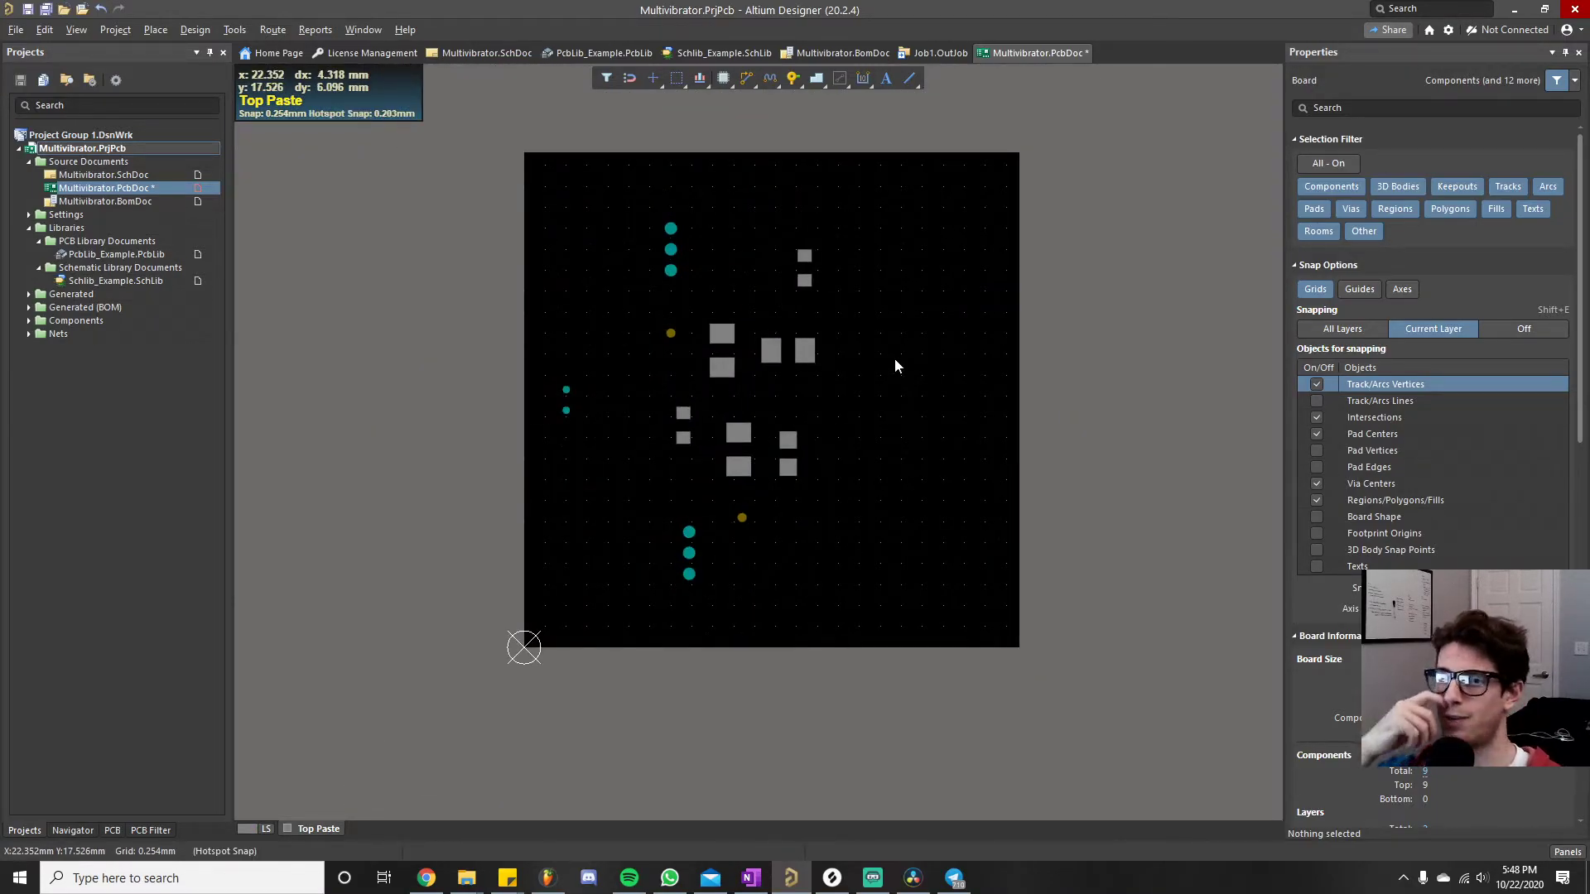
ctrl+scroll(962, 432, up, 2)
right_drag(874, 432, 899, 475)
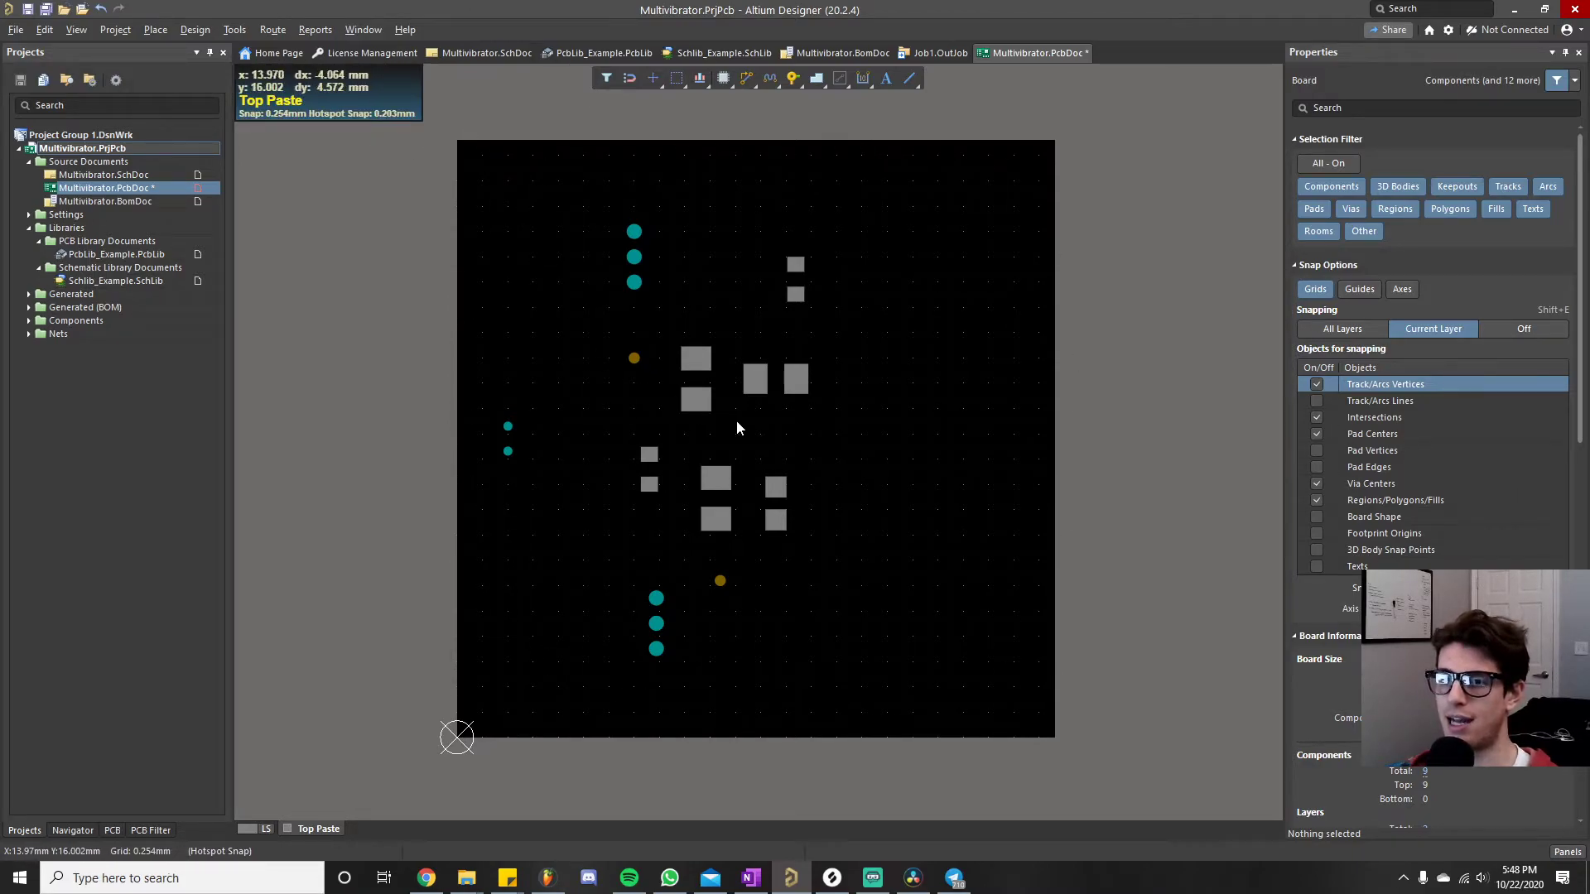
ctrl+scroll(704, 351, up, 2)
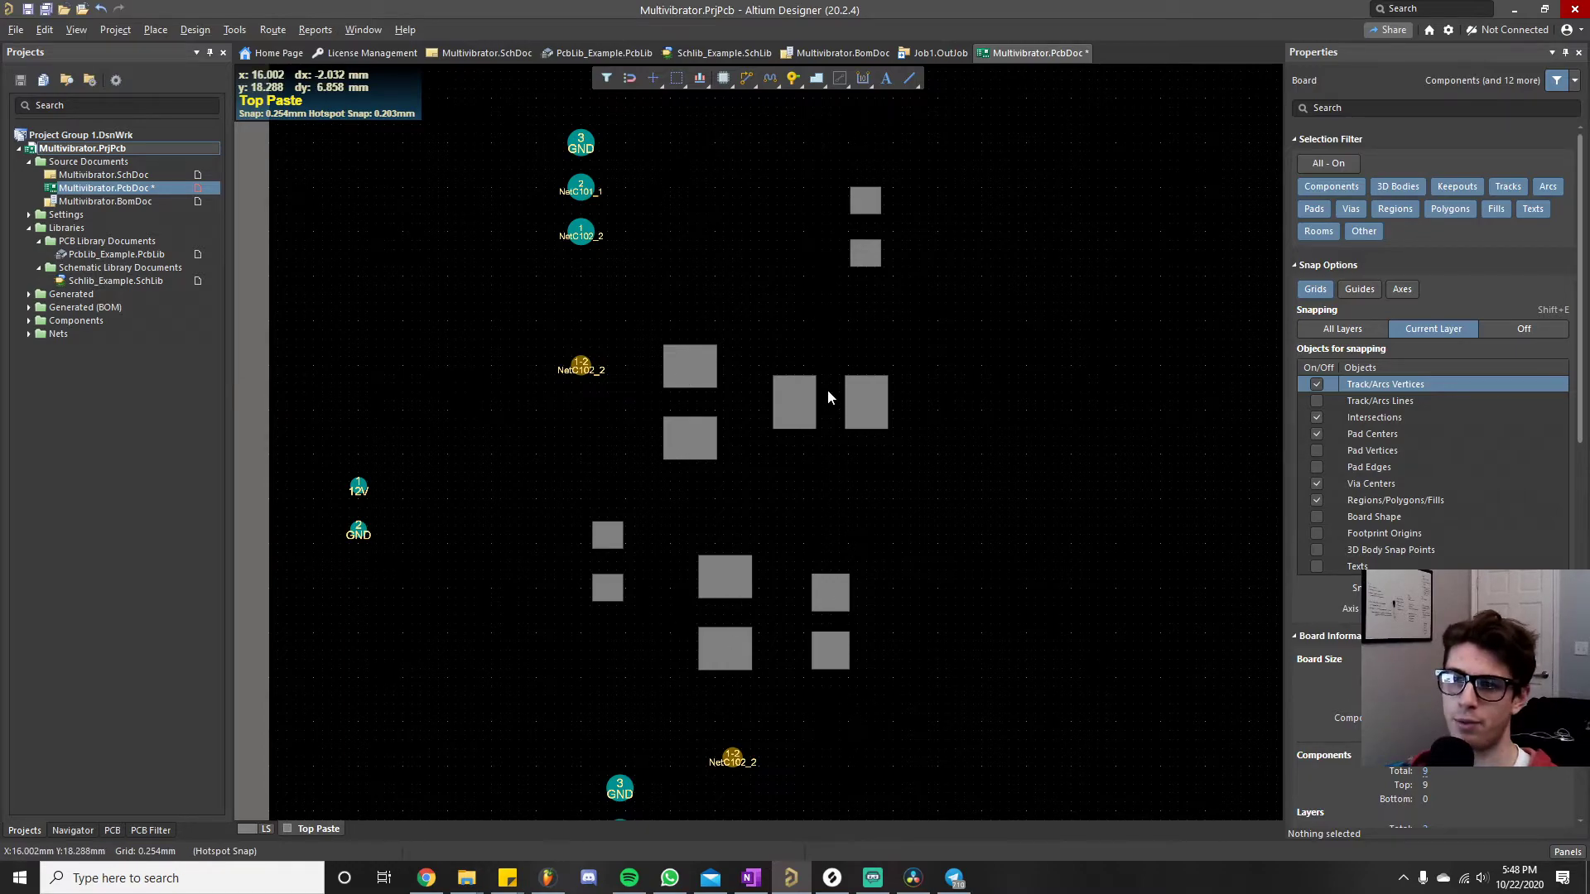
ctrl+scroll(898, 416, down, 2)
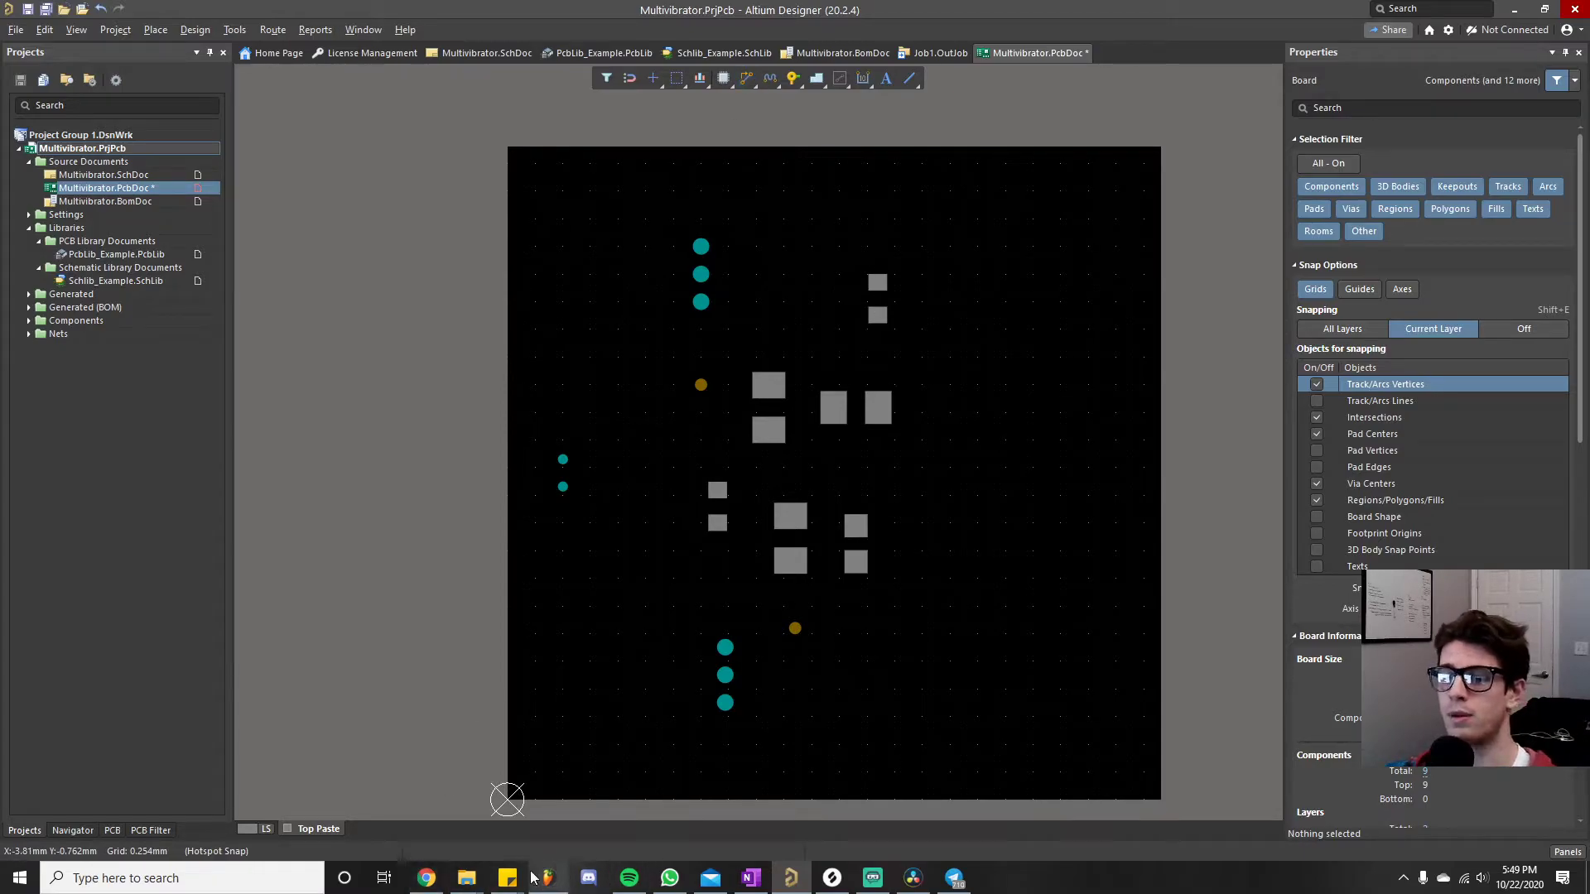
mouse_move(524, 882)
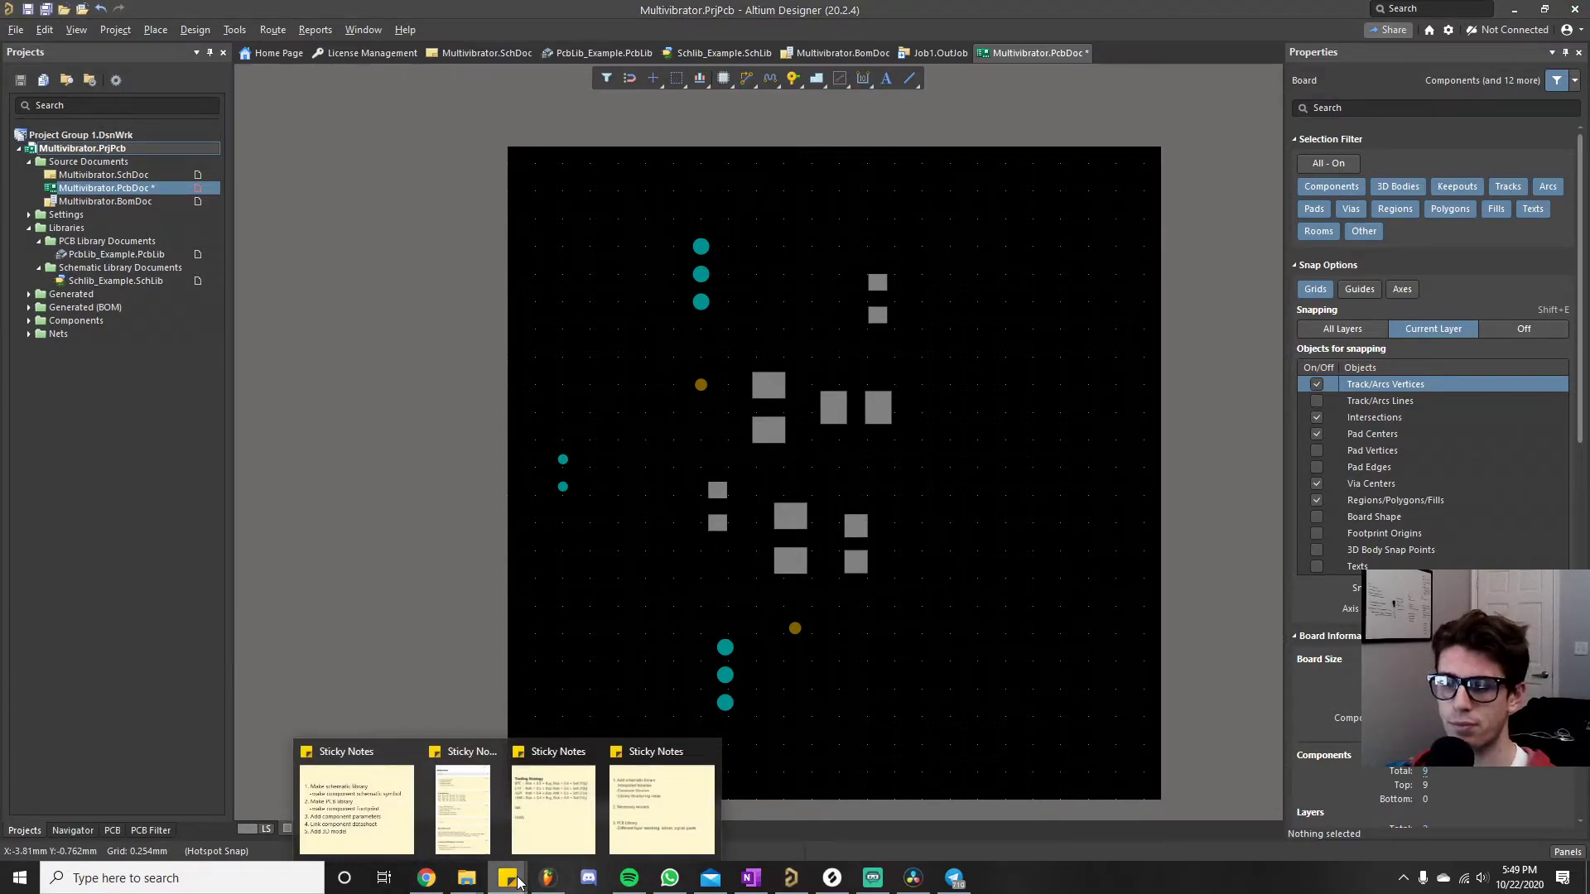
mouse_move(633, 810)
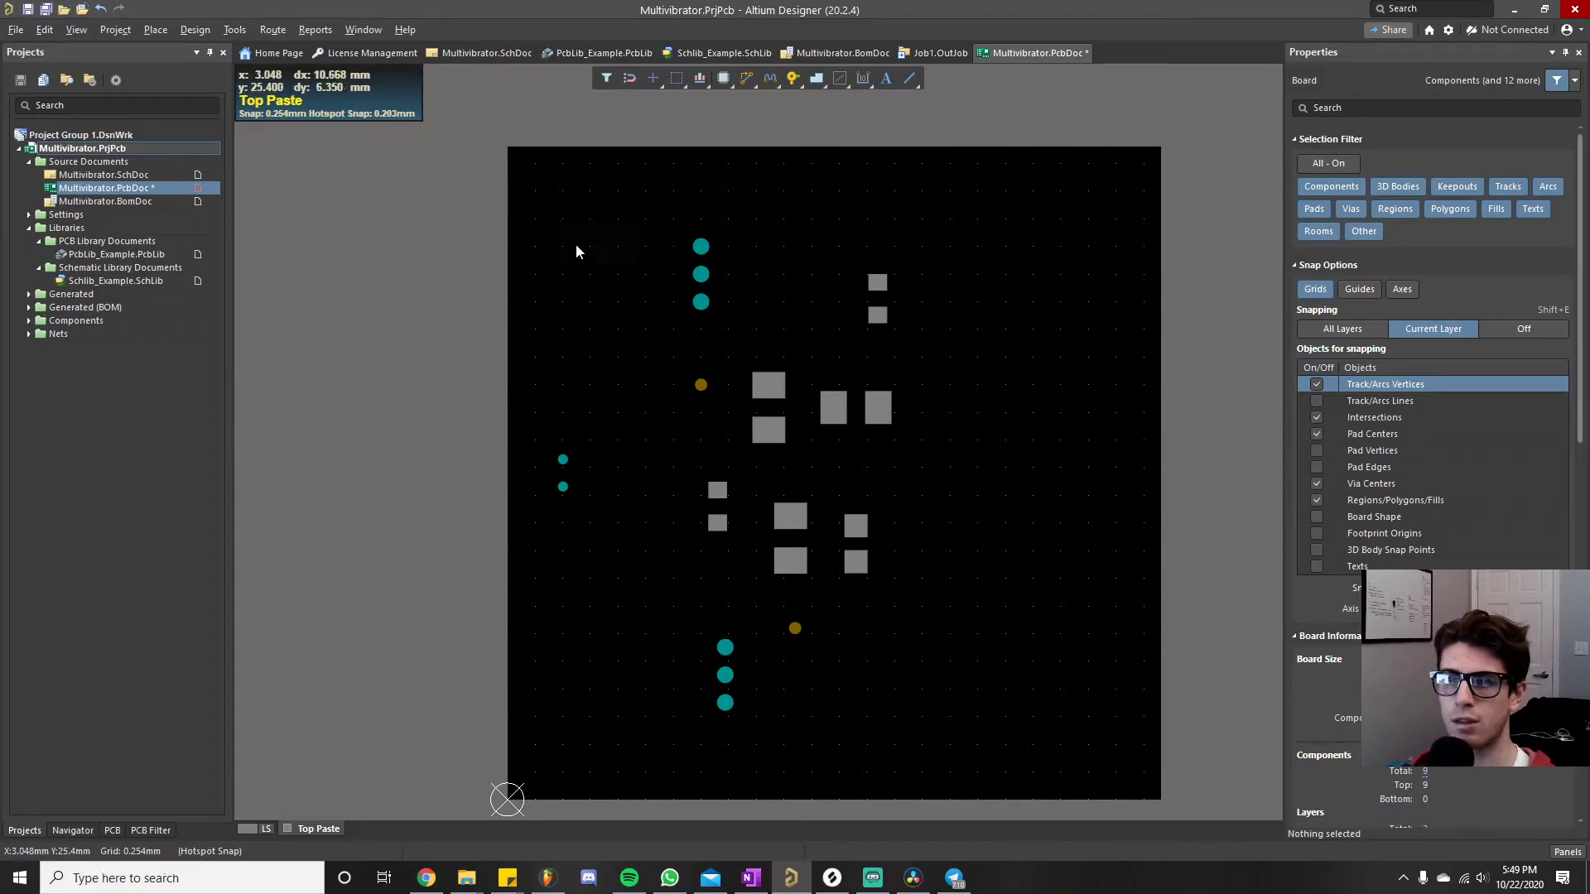
click(464, 53)
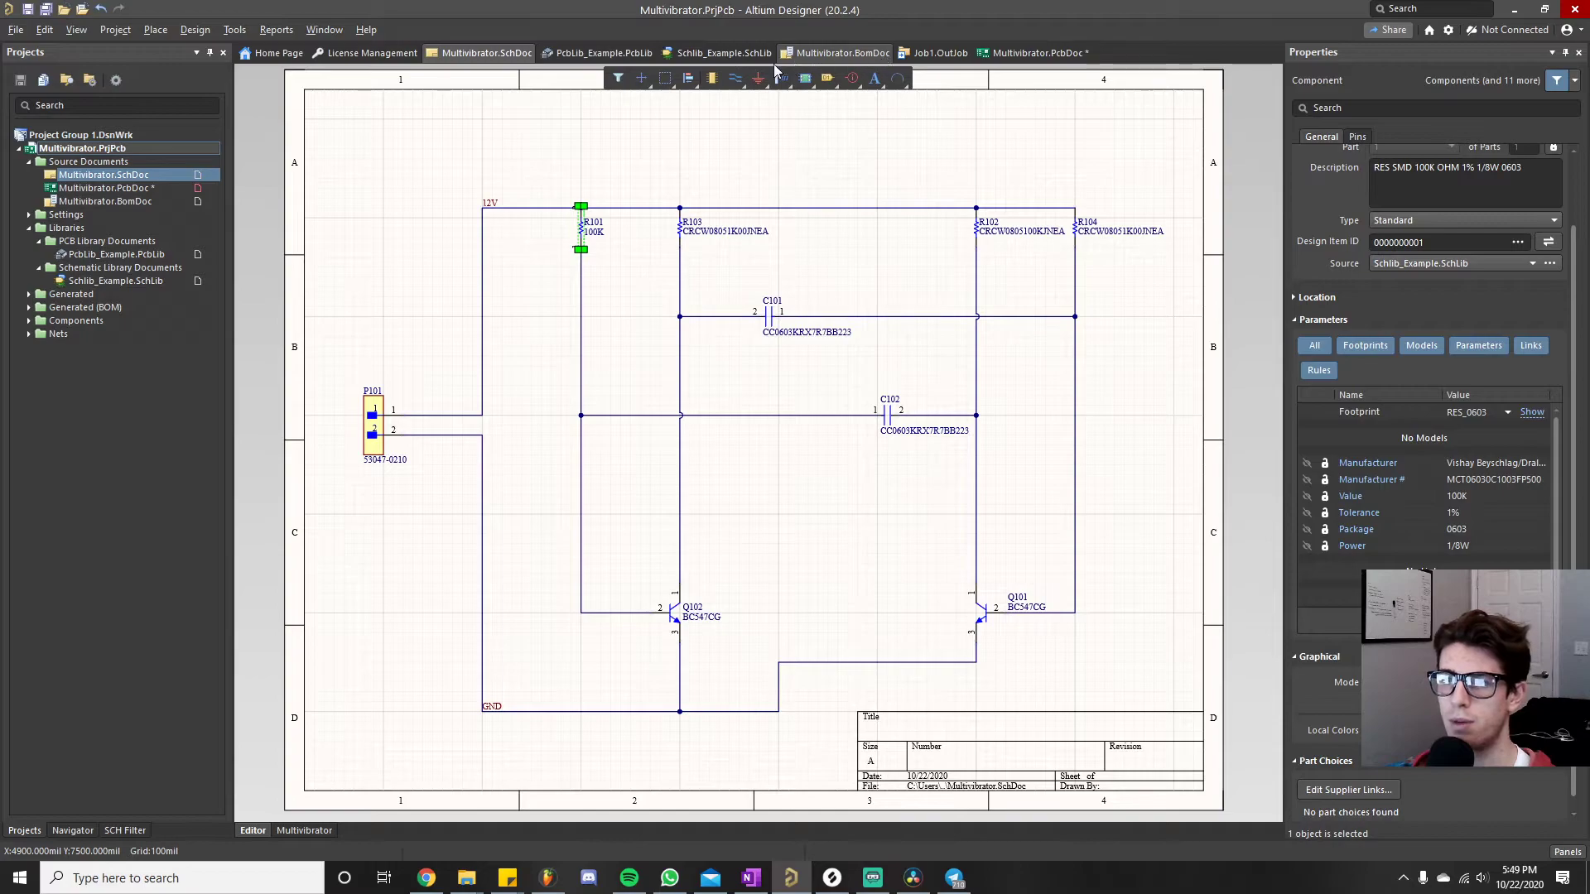
click(725, 55)
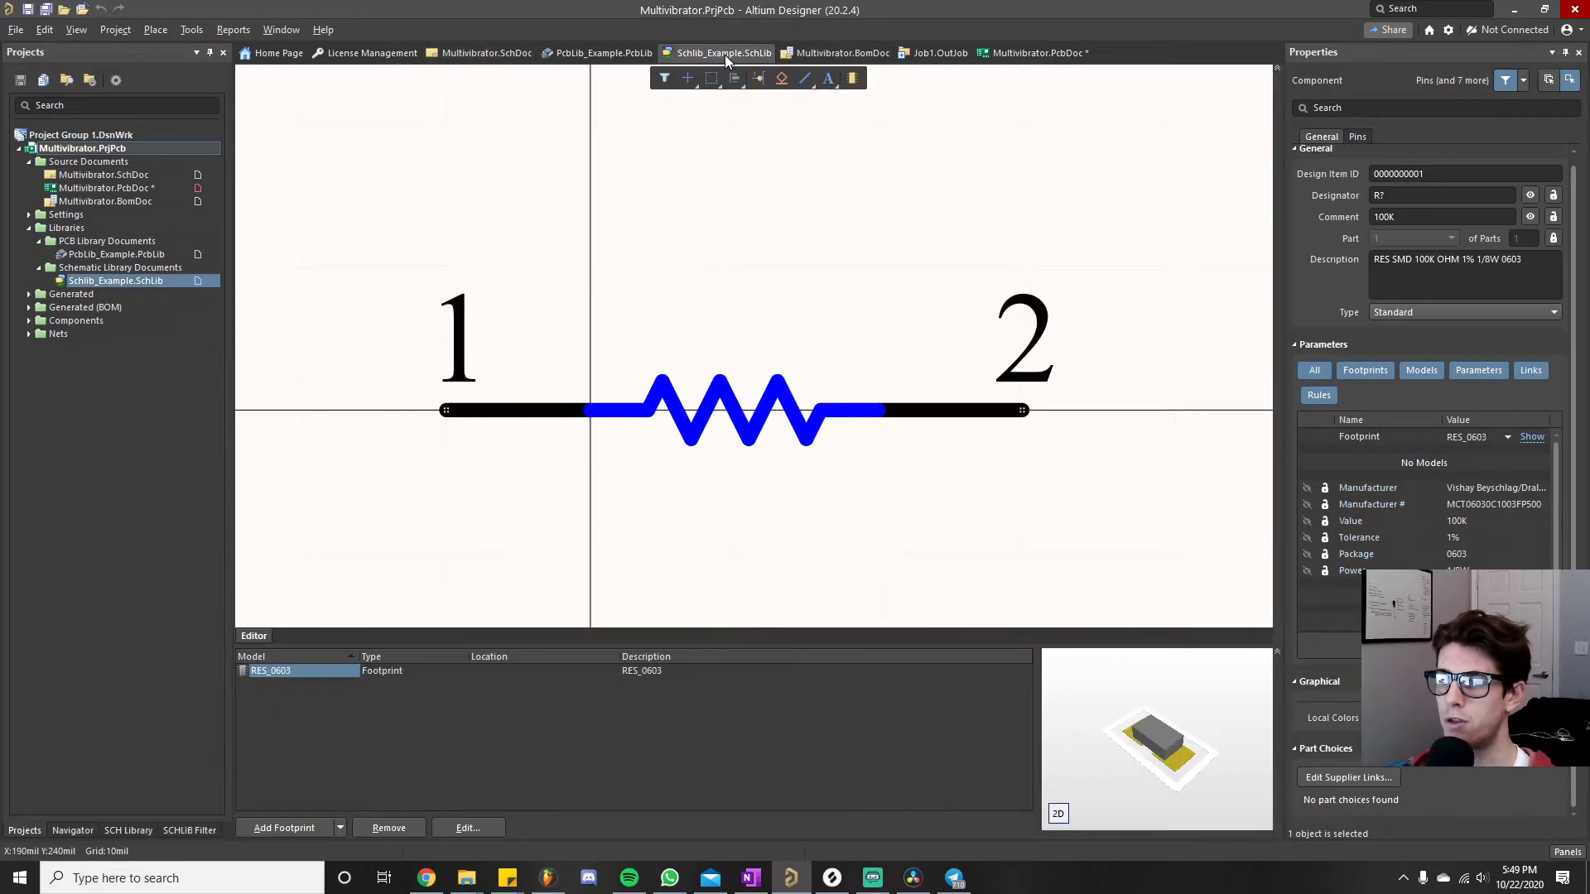
click(128, 831)
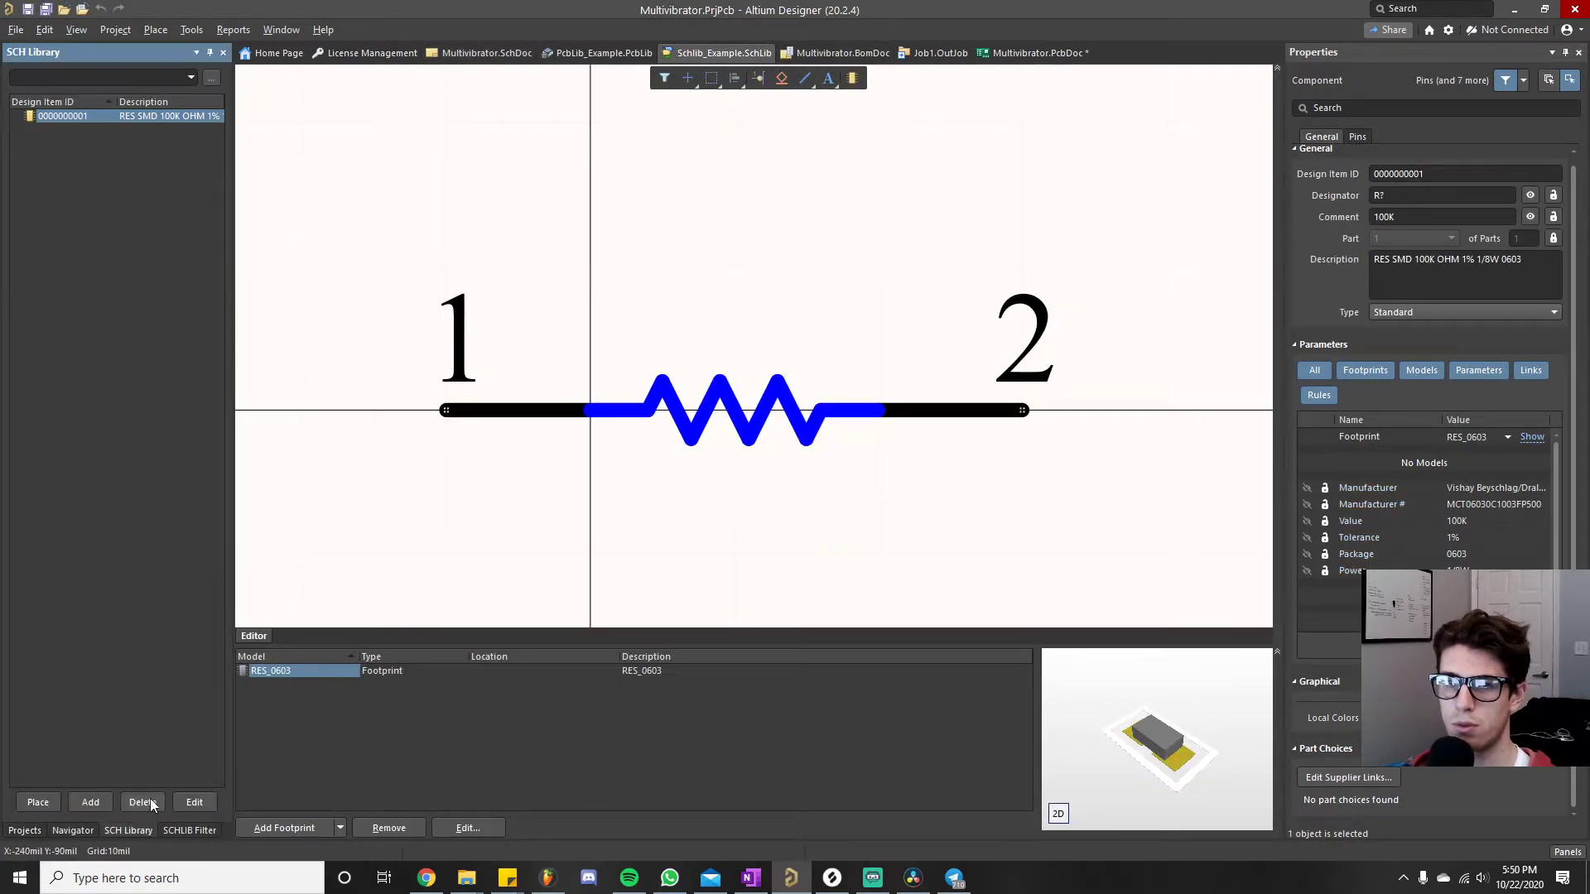
click(146, 117)
click(194, 802)
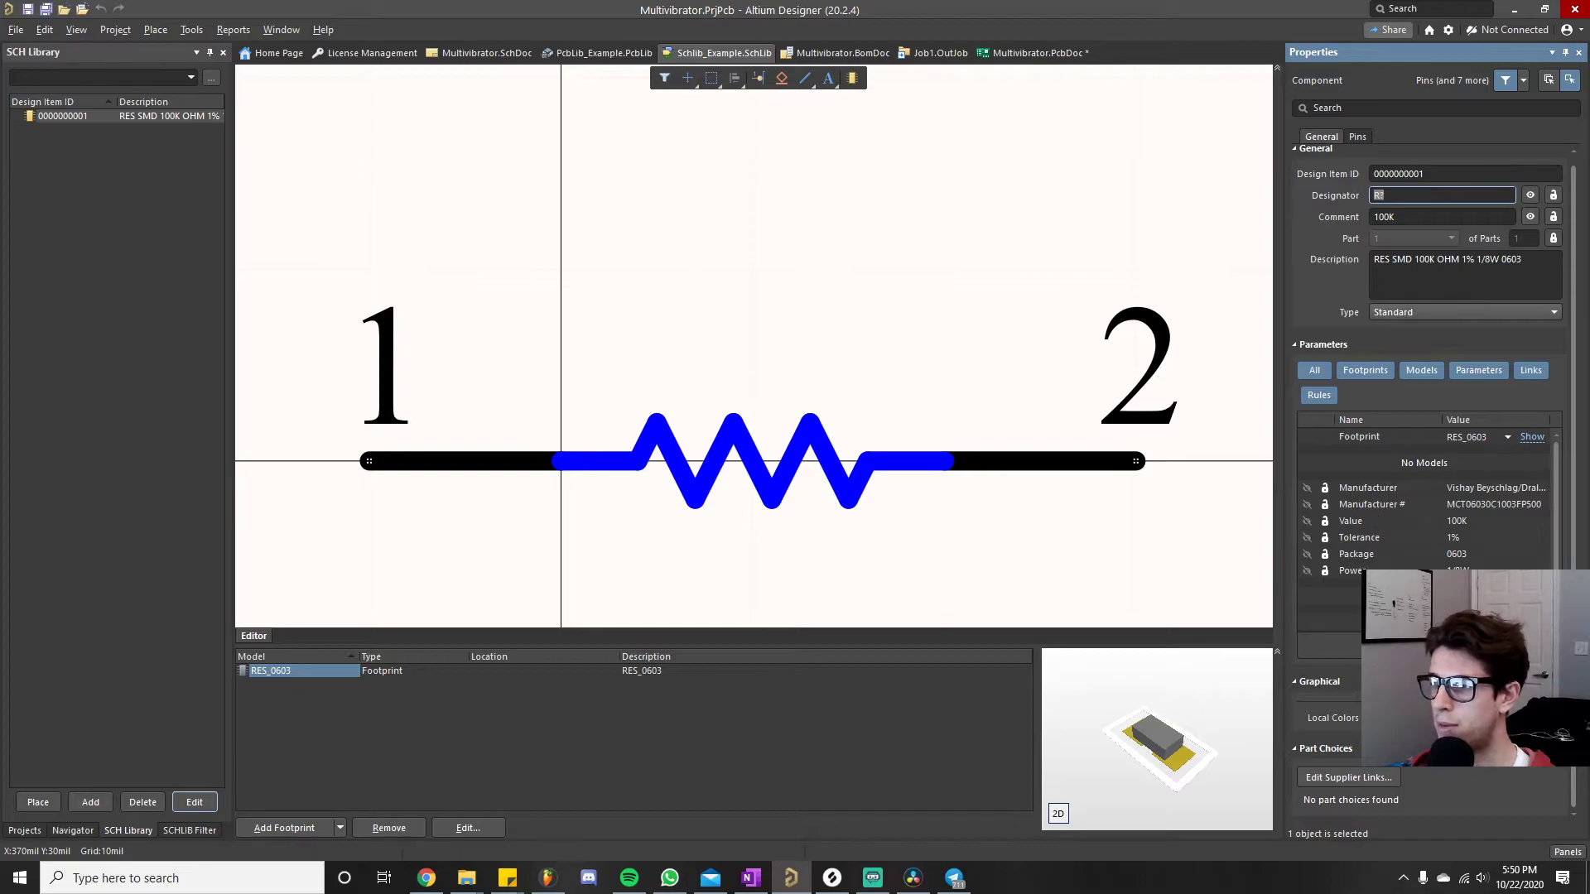
- Add a new parameter for the datasheet to the resistor component's parameter list
click(1436, 603)
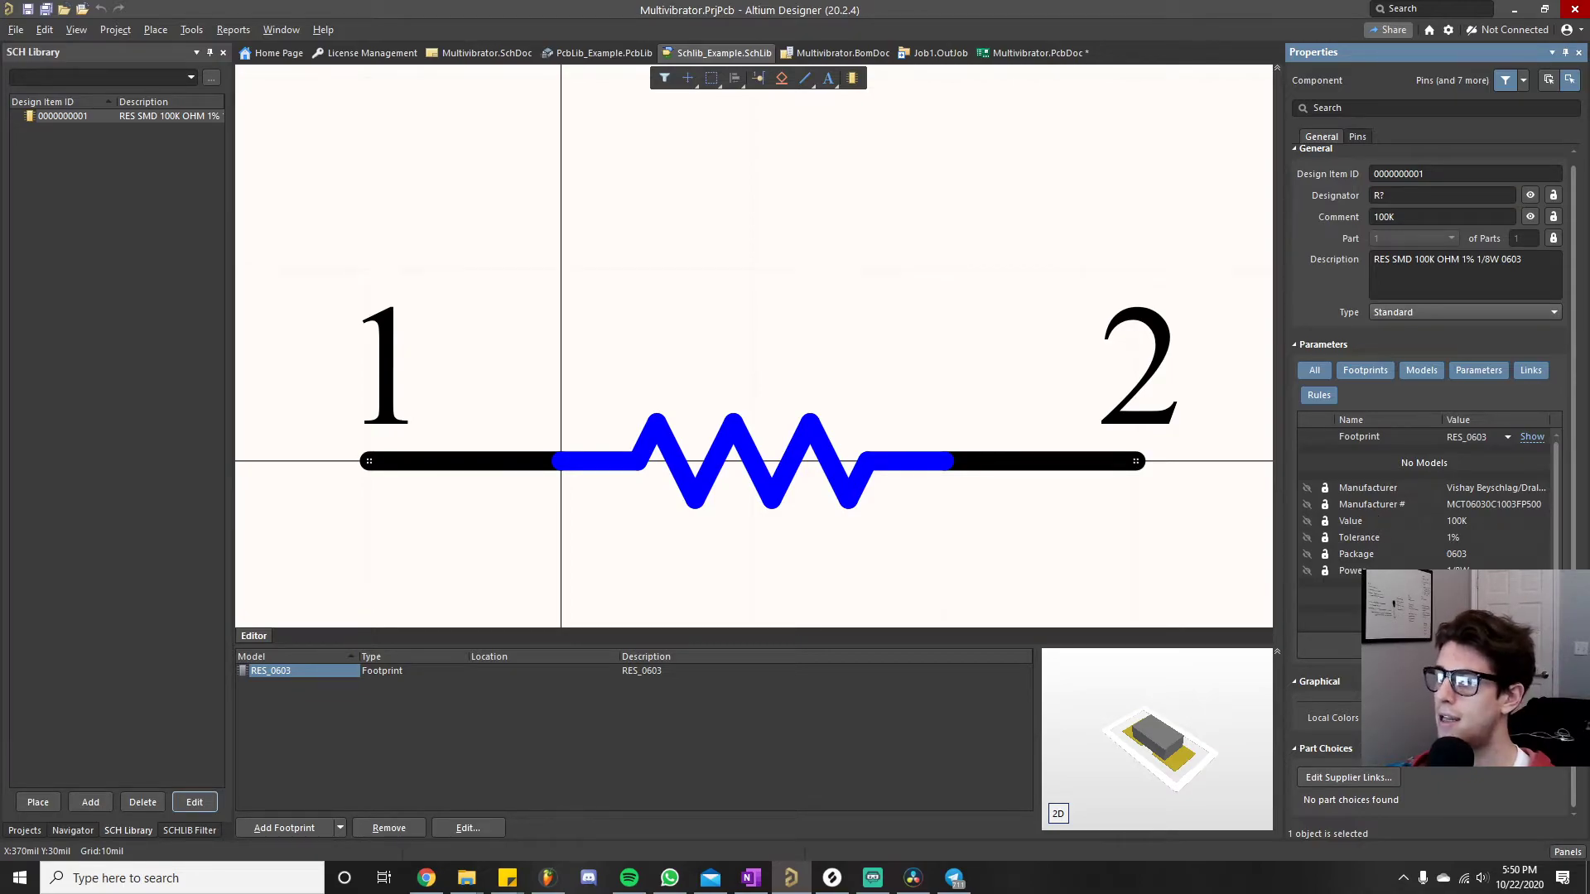
click(1472, 645)
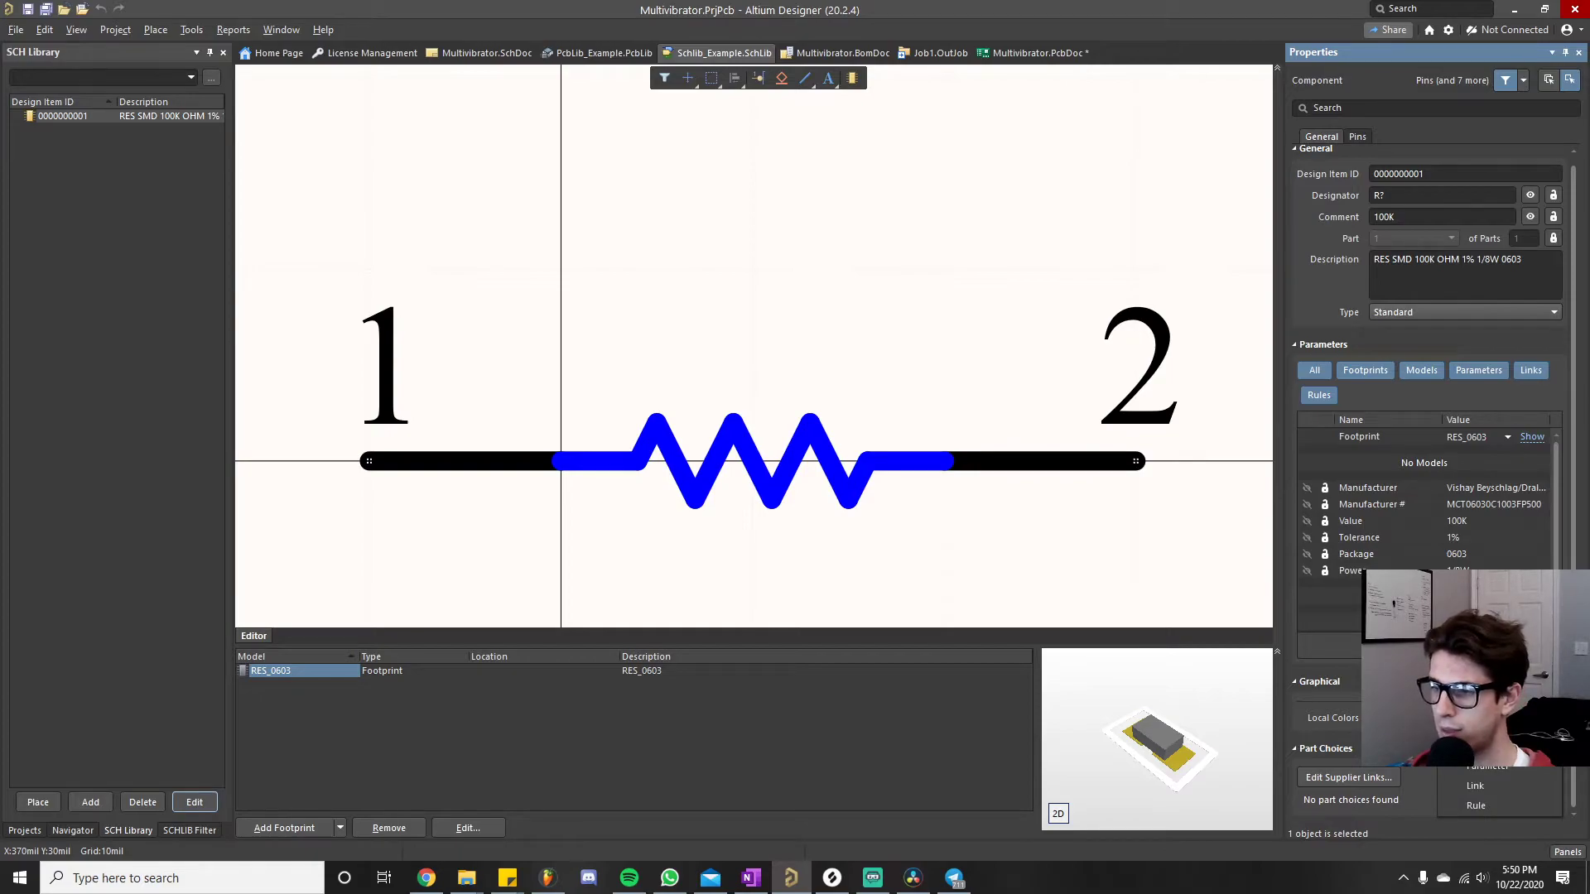
click(1486, 766)
text(Datas)
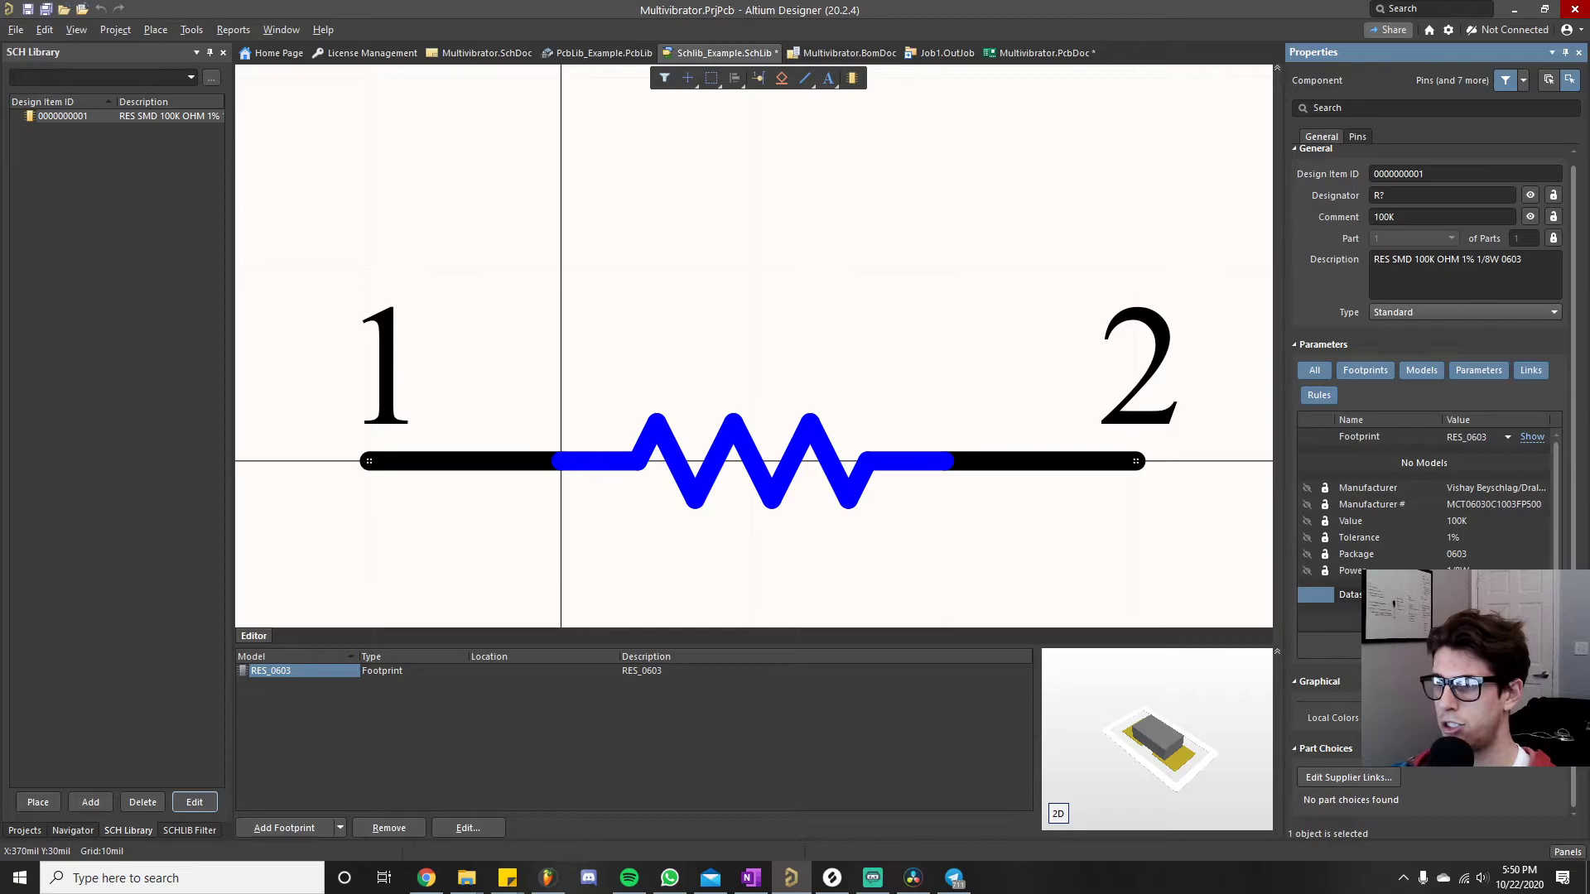
- Switch to Chrome, copy the datasheet URL vishay.com/docs/28705/mcx0x0xpro.pdf, and return to Altium Designer to use it for the datasheet parameter
drag(1589, 199, 1366, 2)
click(1092, 14)
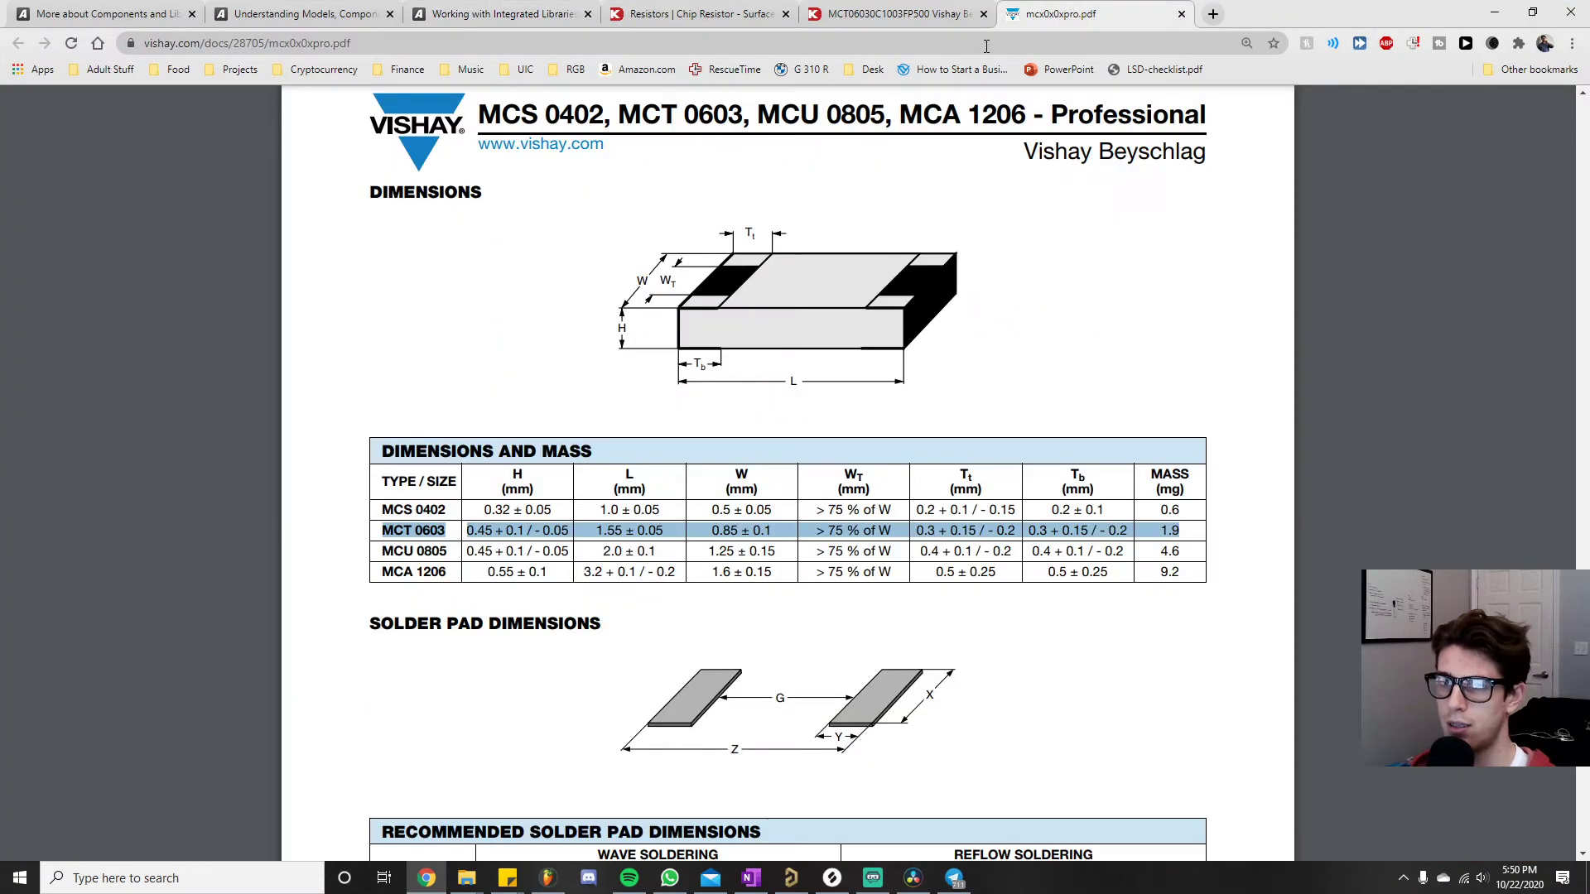
click(832, 44)
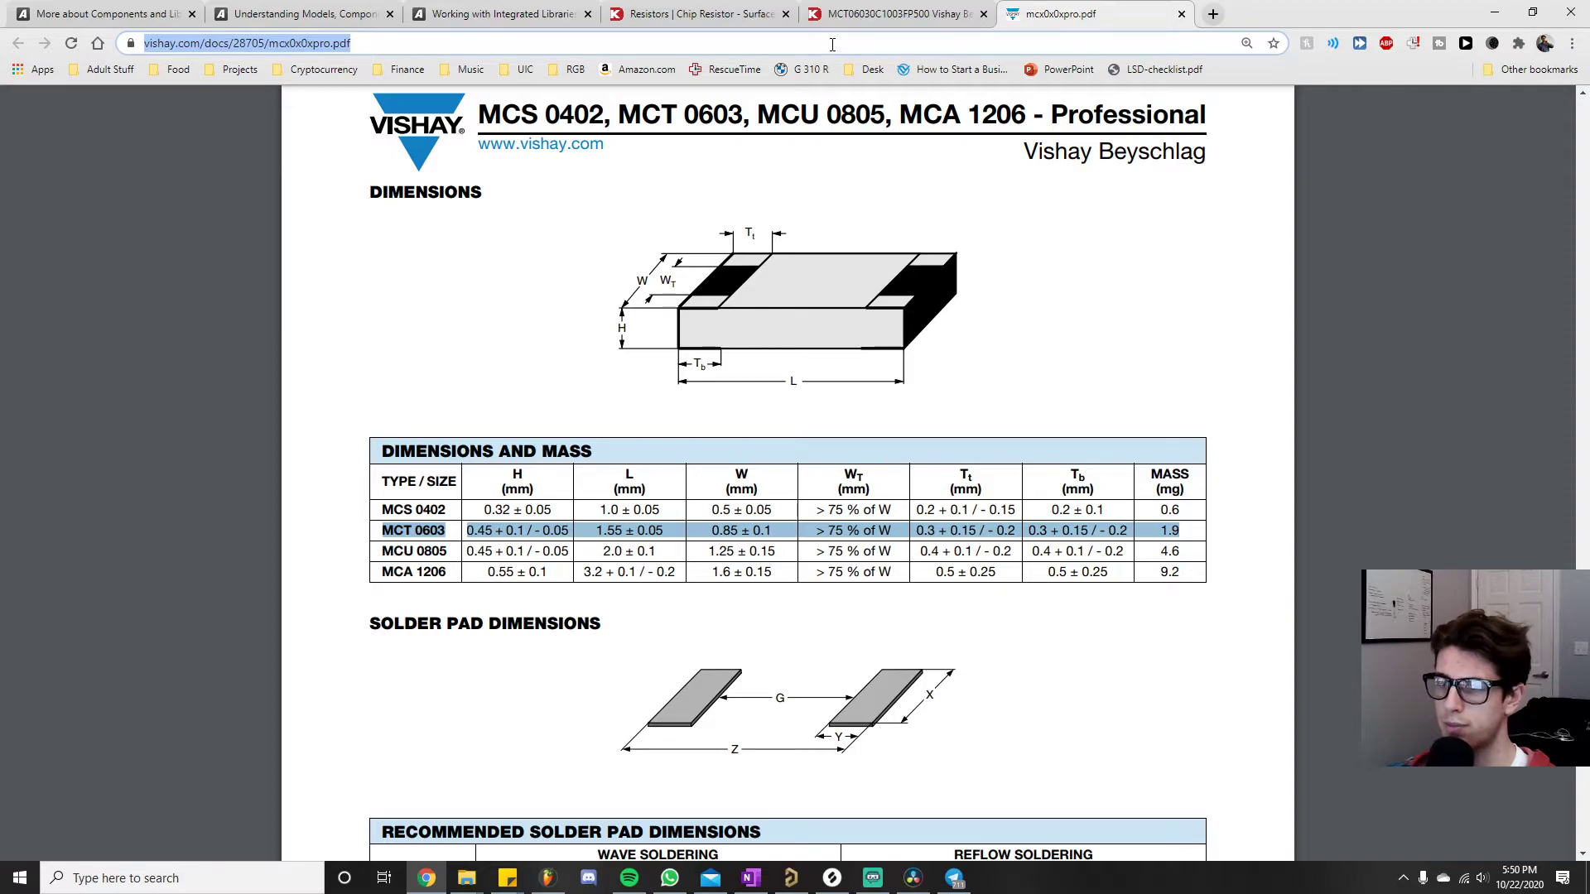
drag(1306, 10, 1589, 354)
click(1587, 9)
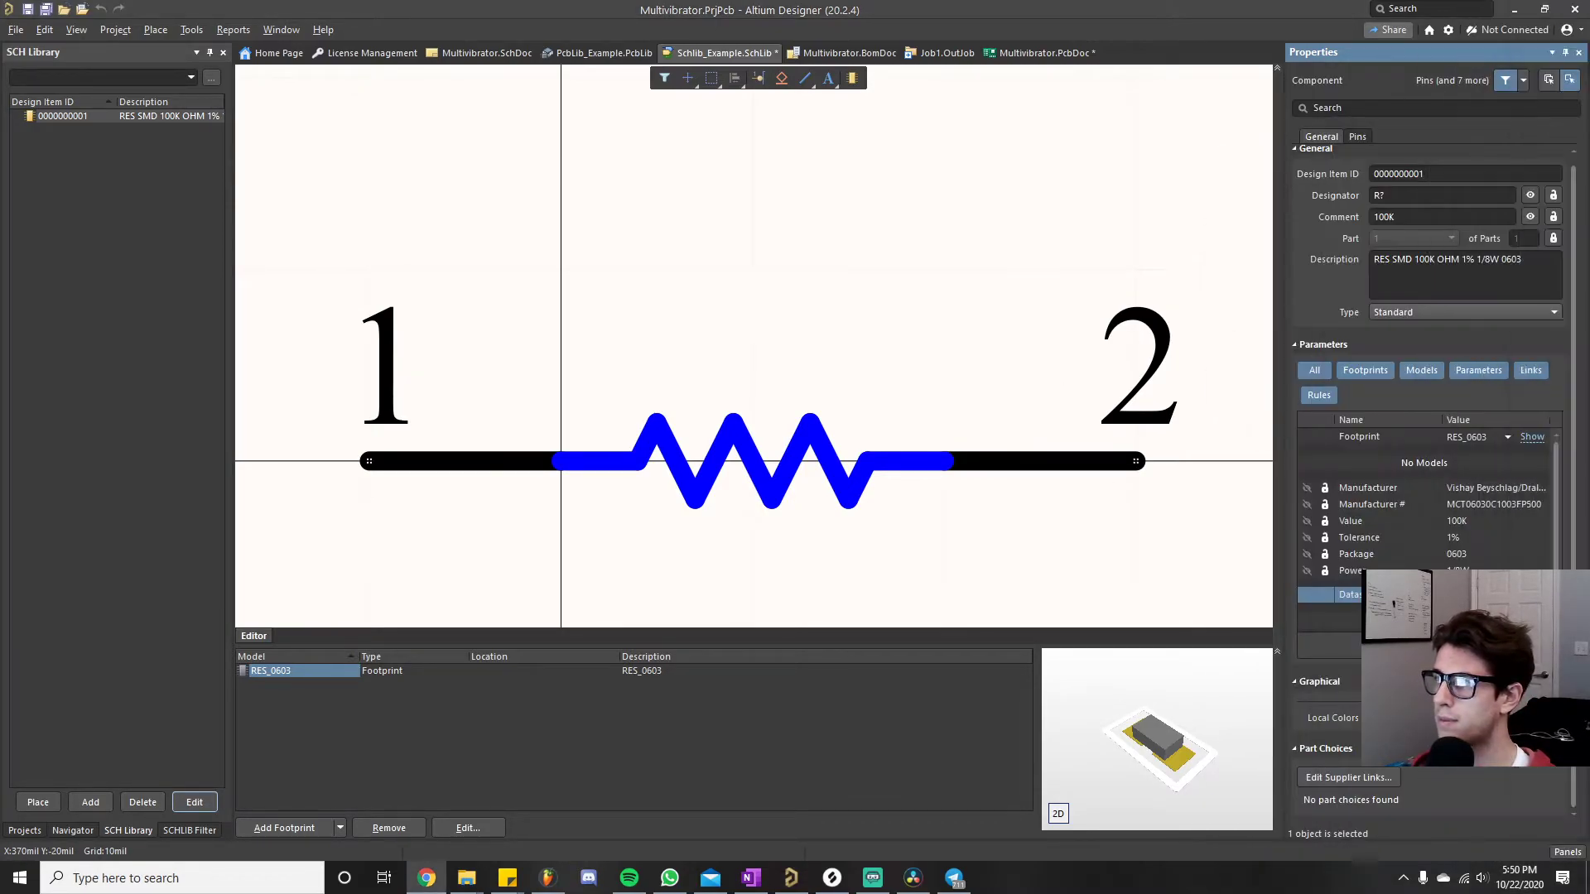
right_click(675, 323)
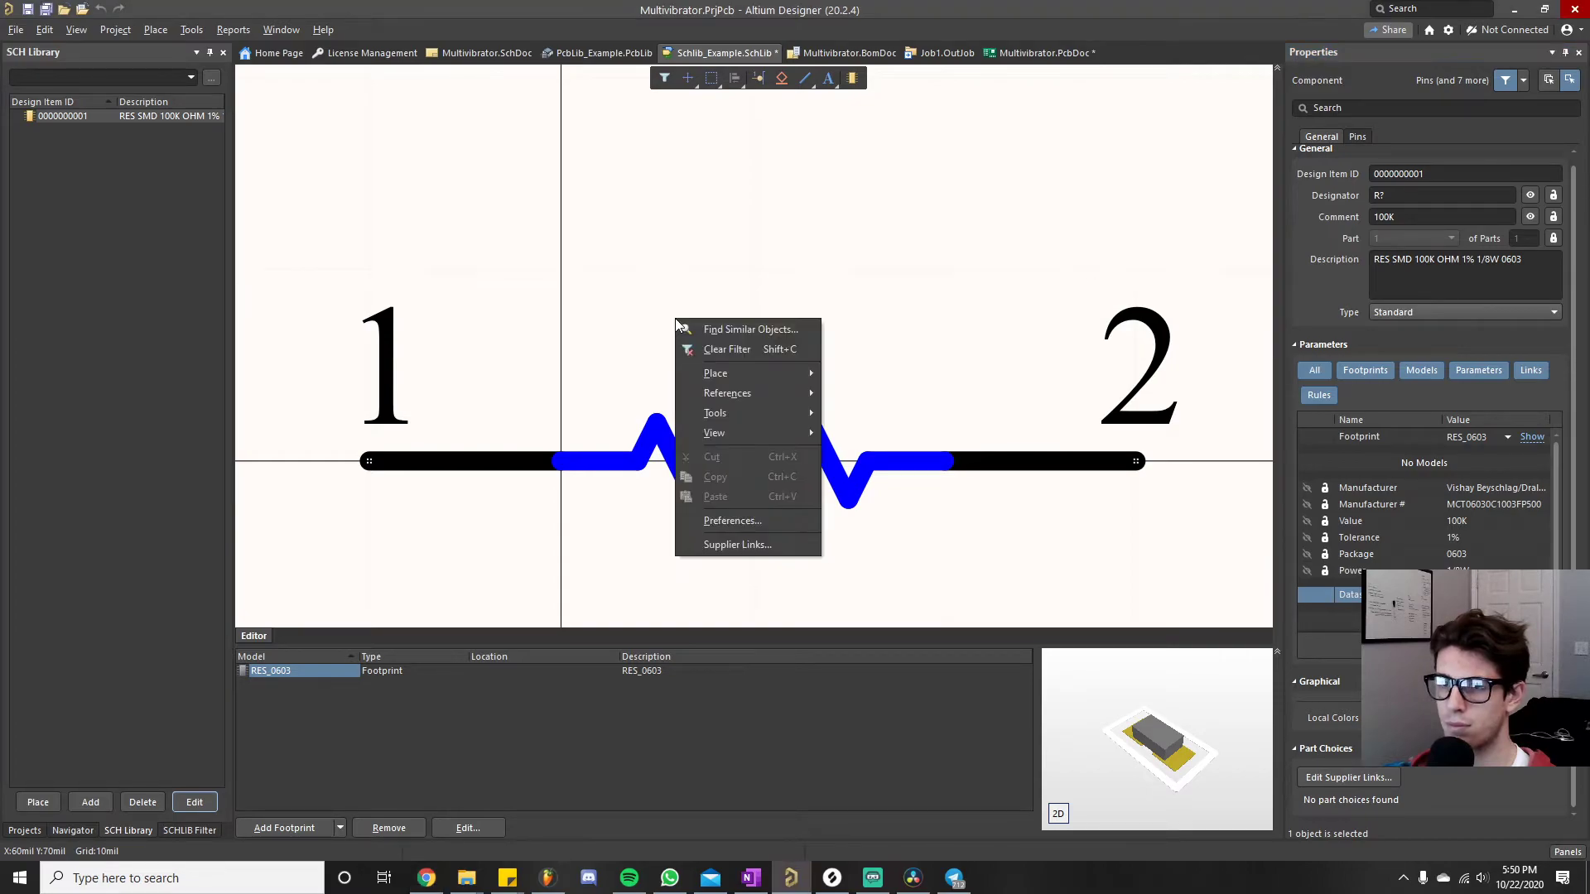
click(632, 270)
ctrl+scroll(644, 267, down, 1)
ctrl+scroll(646, 269, down, 1)
right_drag(649, 270, 749, 354)
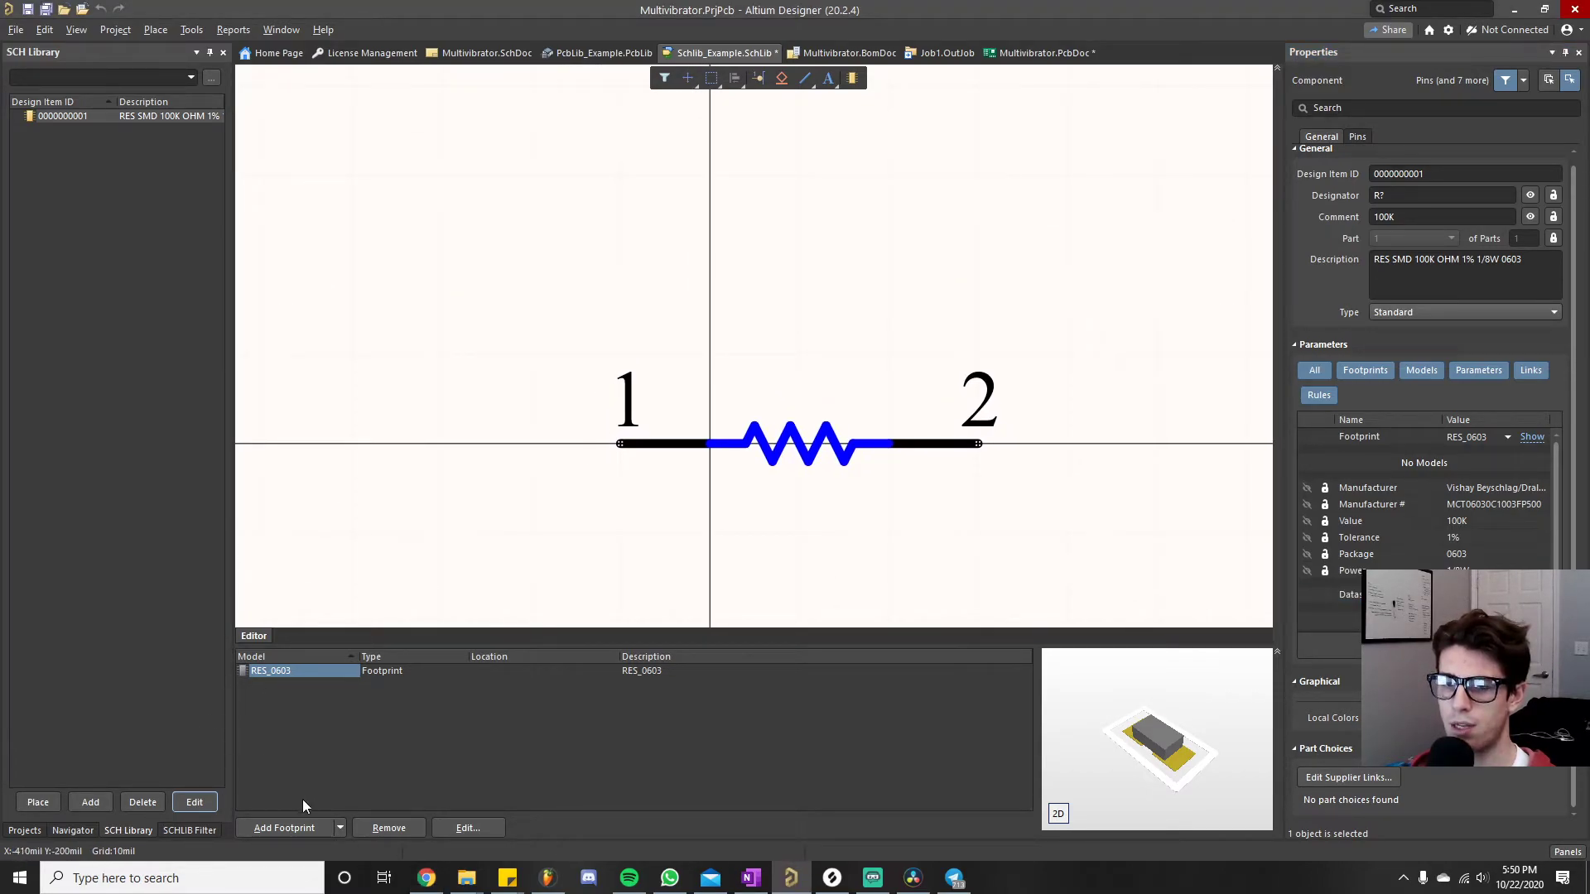
- Save Schlib_Example.SchLib and Multivibrator.PcbDoc from the project tree
click(31, 830)
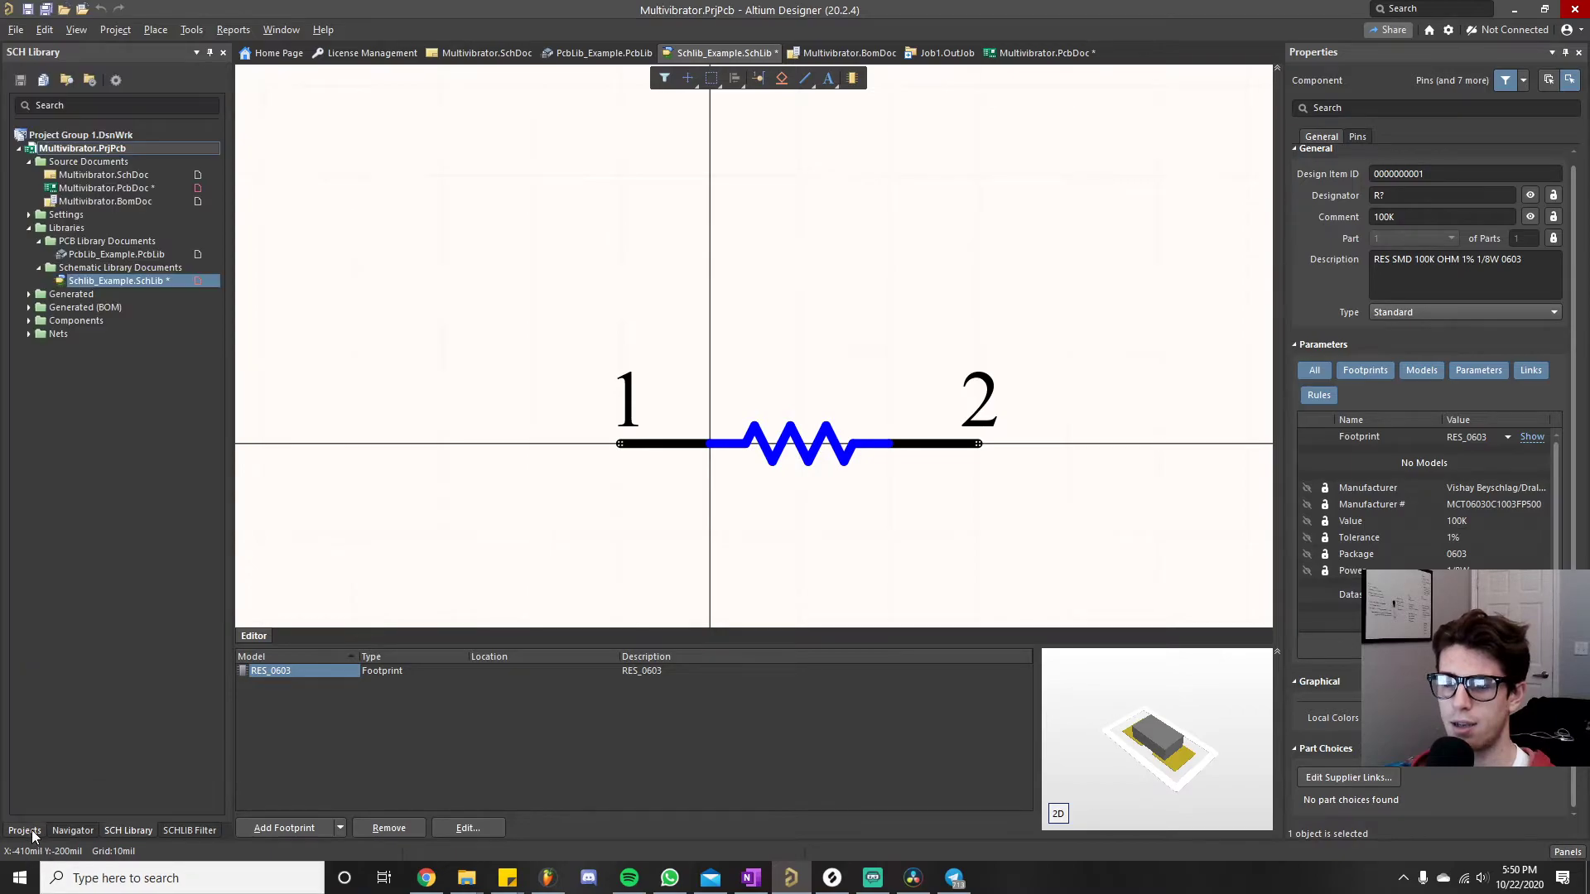
right_click(151, 286)
click(183, 356)
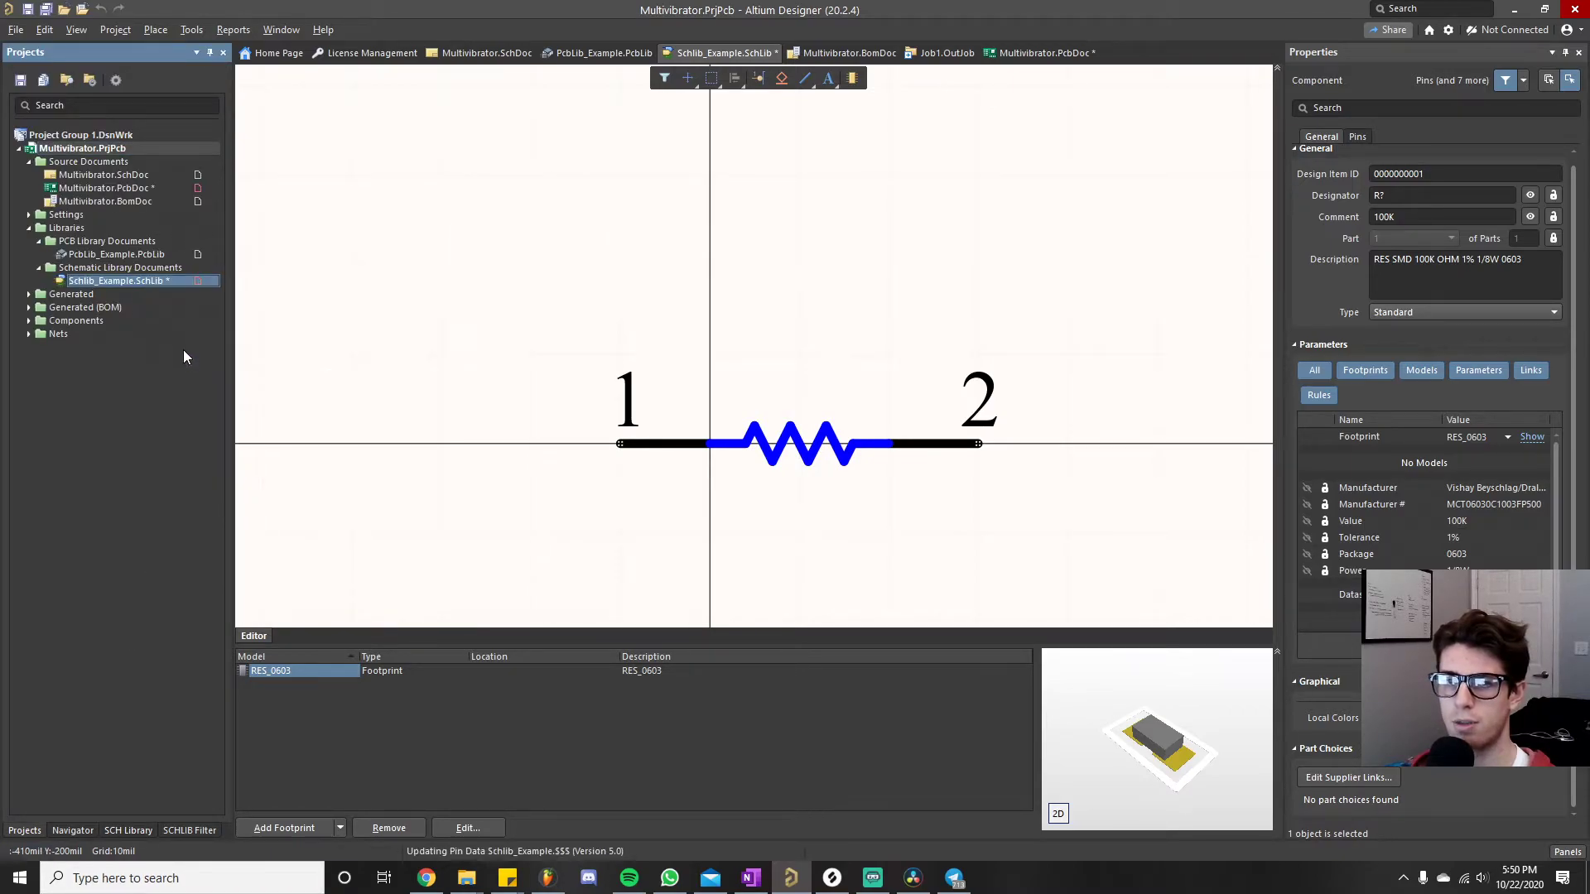
right_click(158, 187)
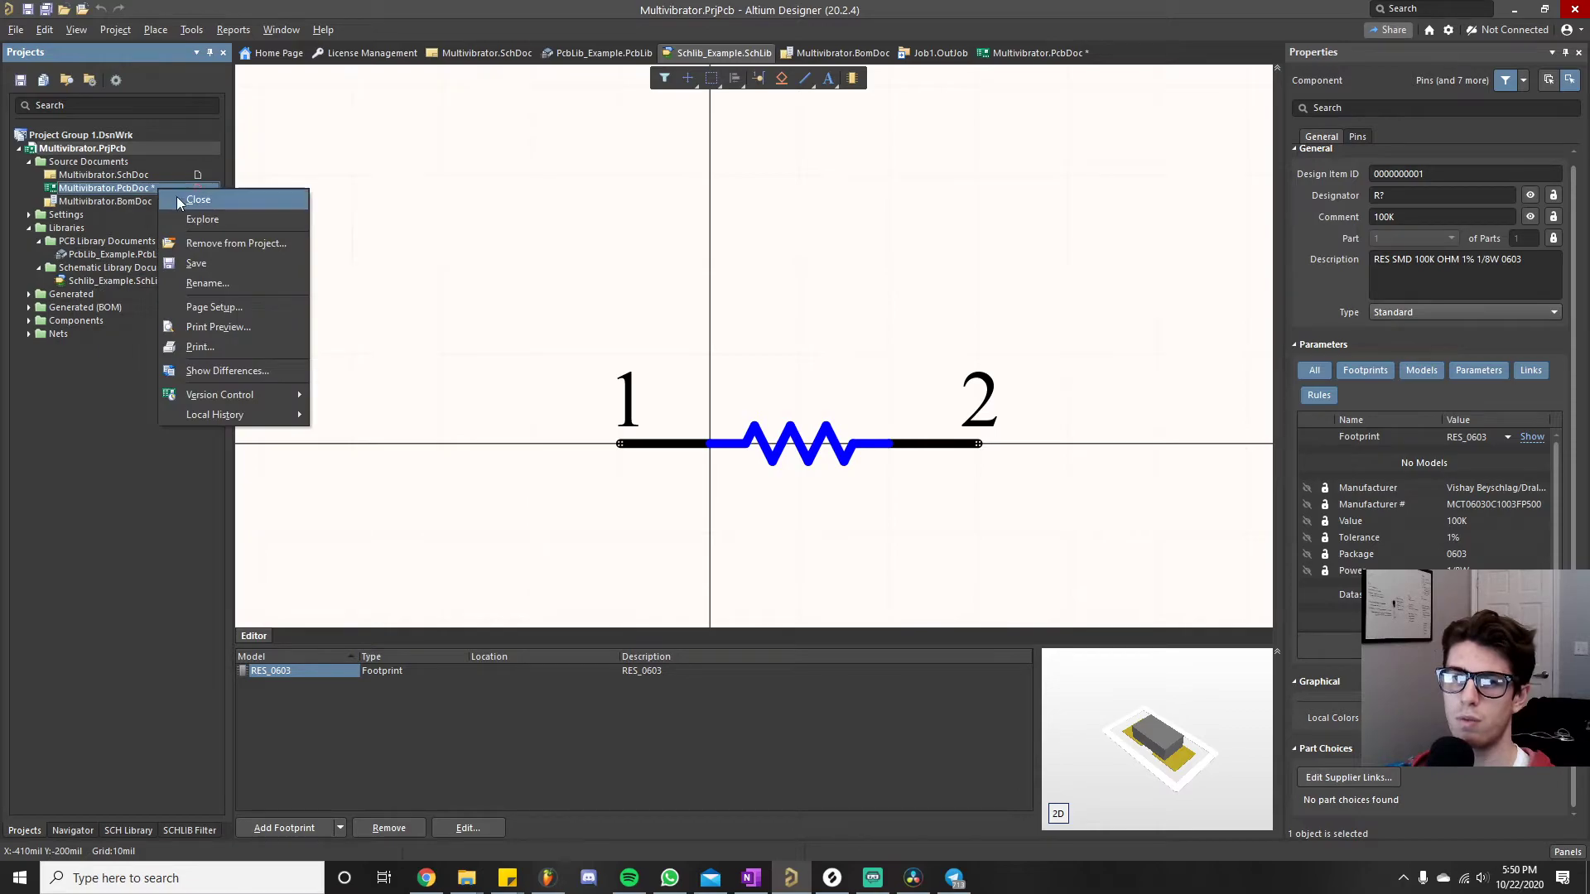
click(185, 262)
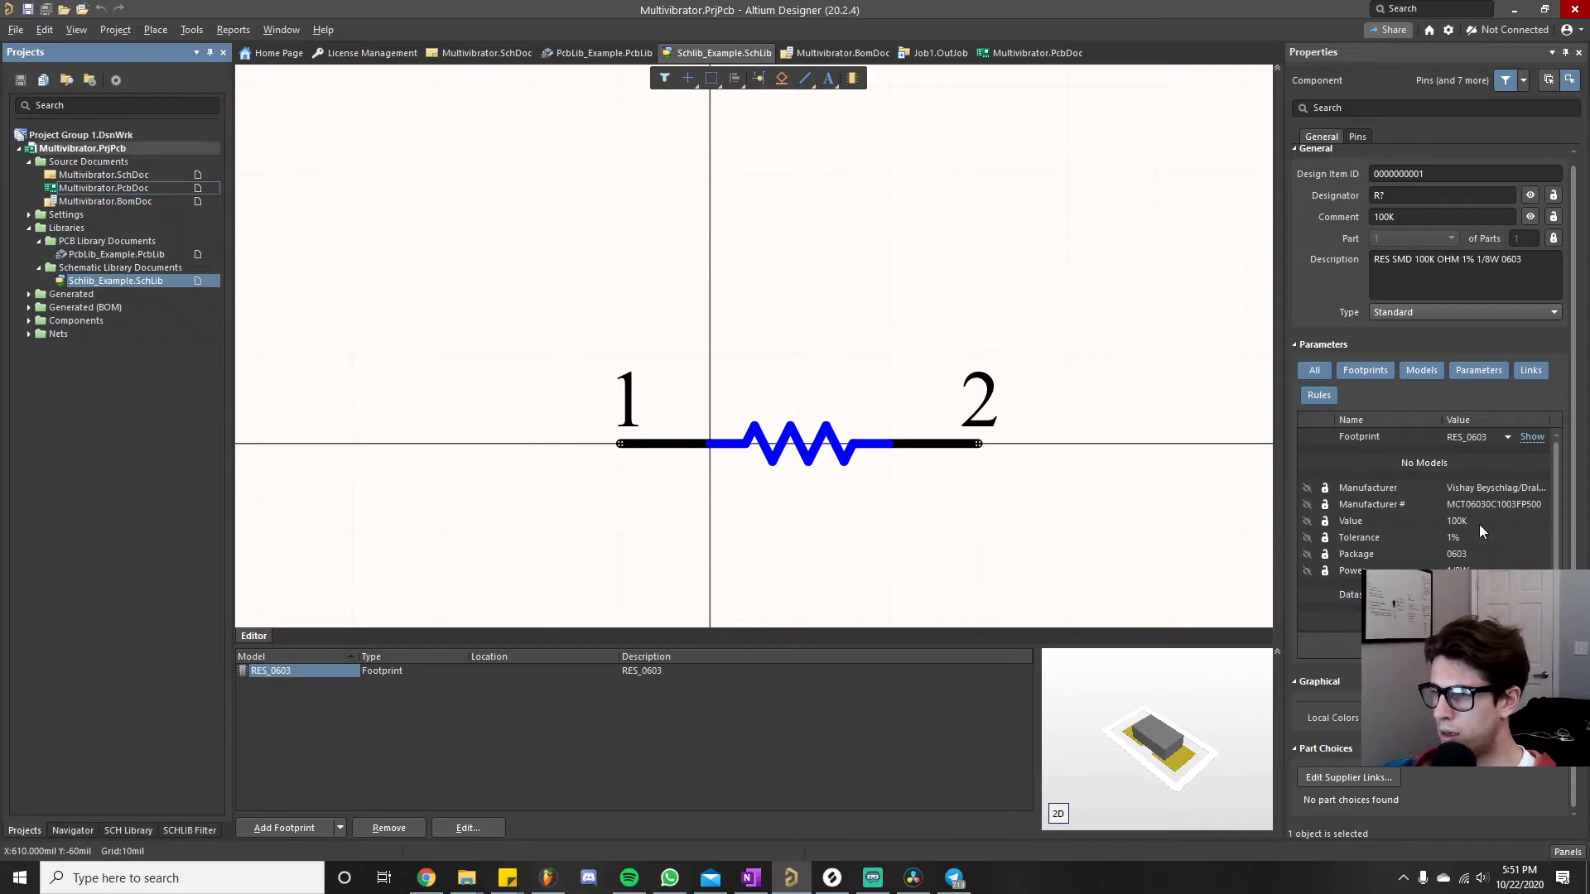
- Open Multivibrator.BomDoc from the project tree and save it
scroll(1478, 524, up, 1)
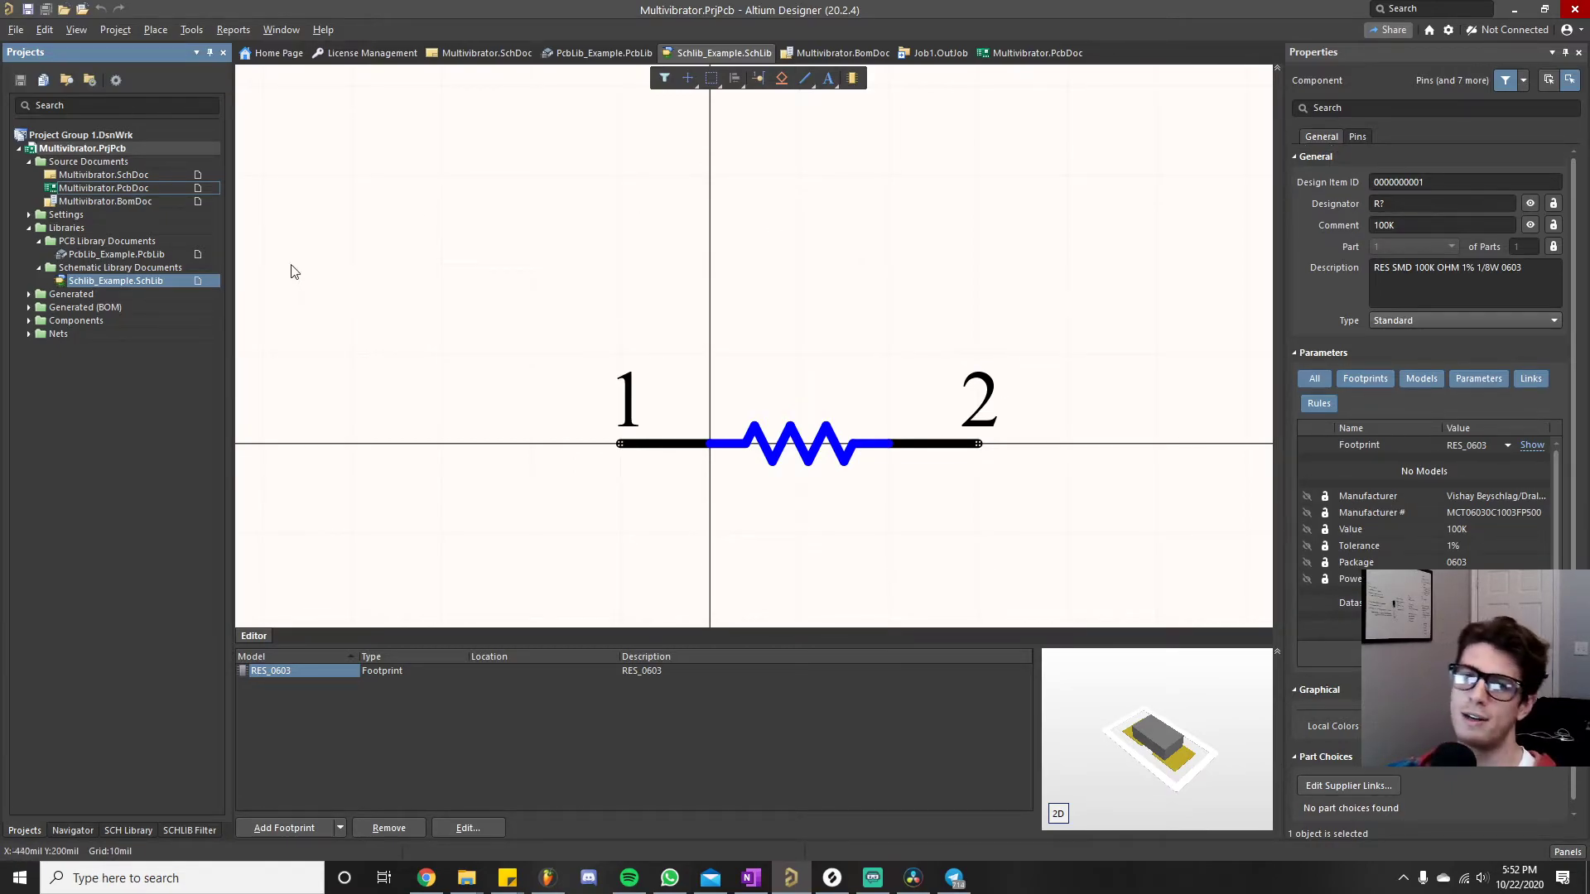
double_click(111, 201)
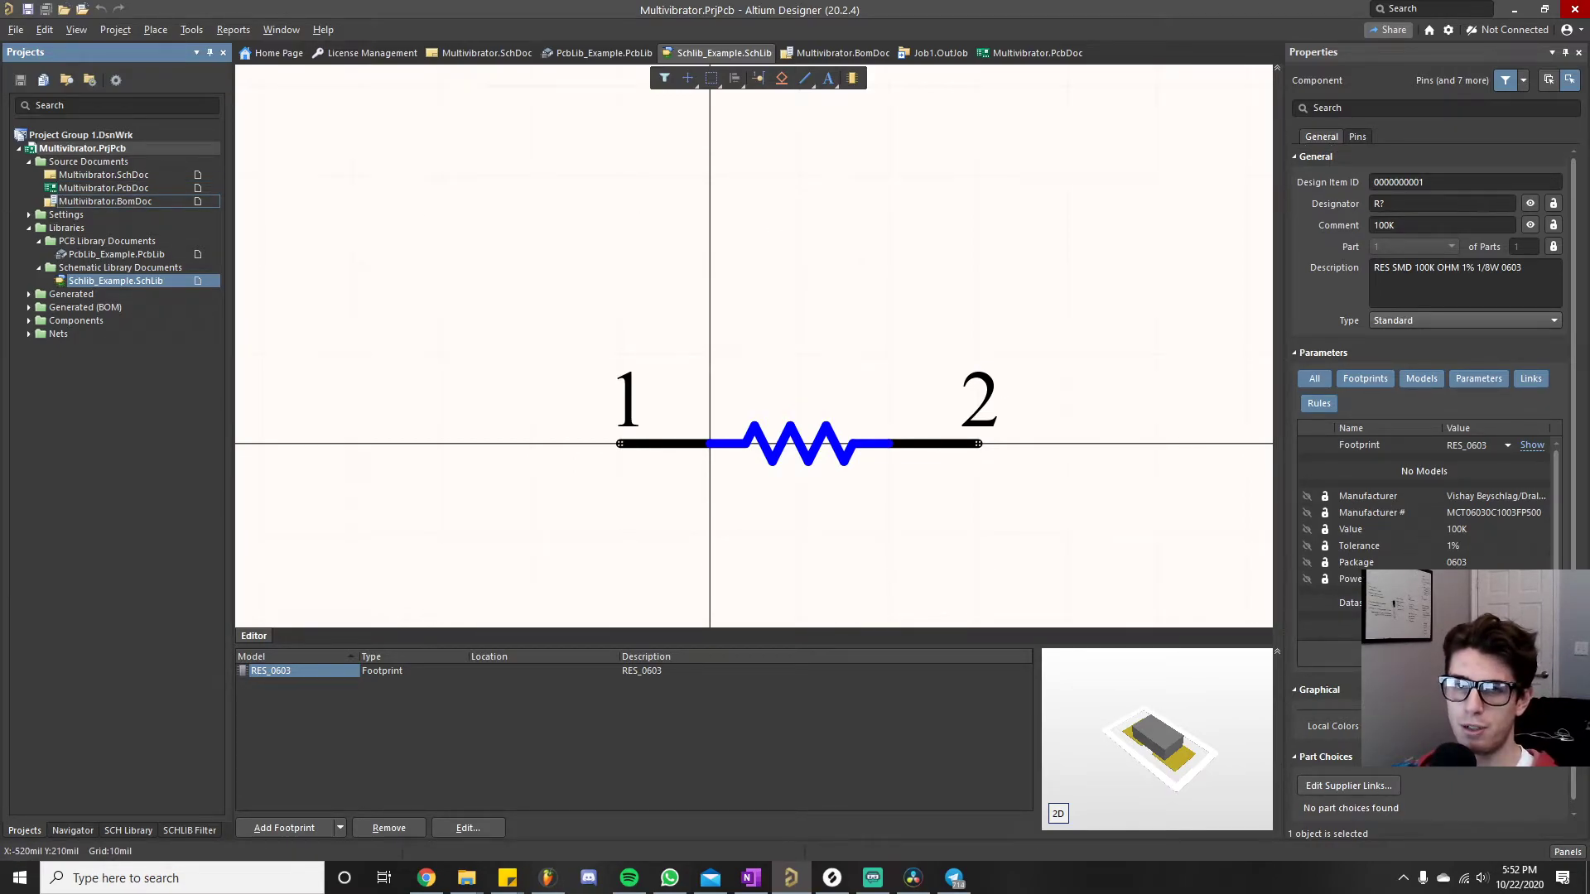
right_click(154, 202)
click(207, 281)
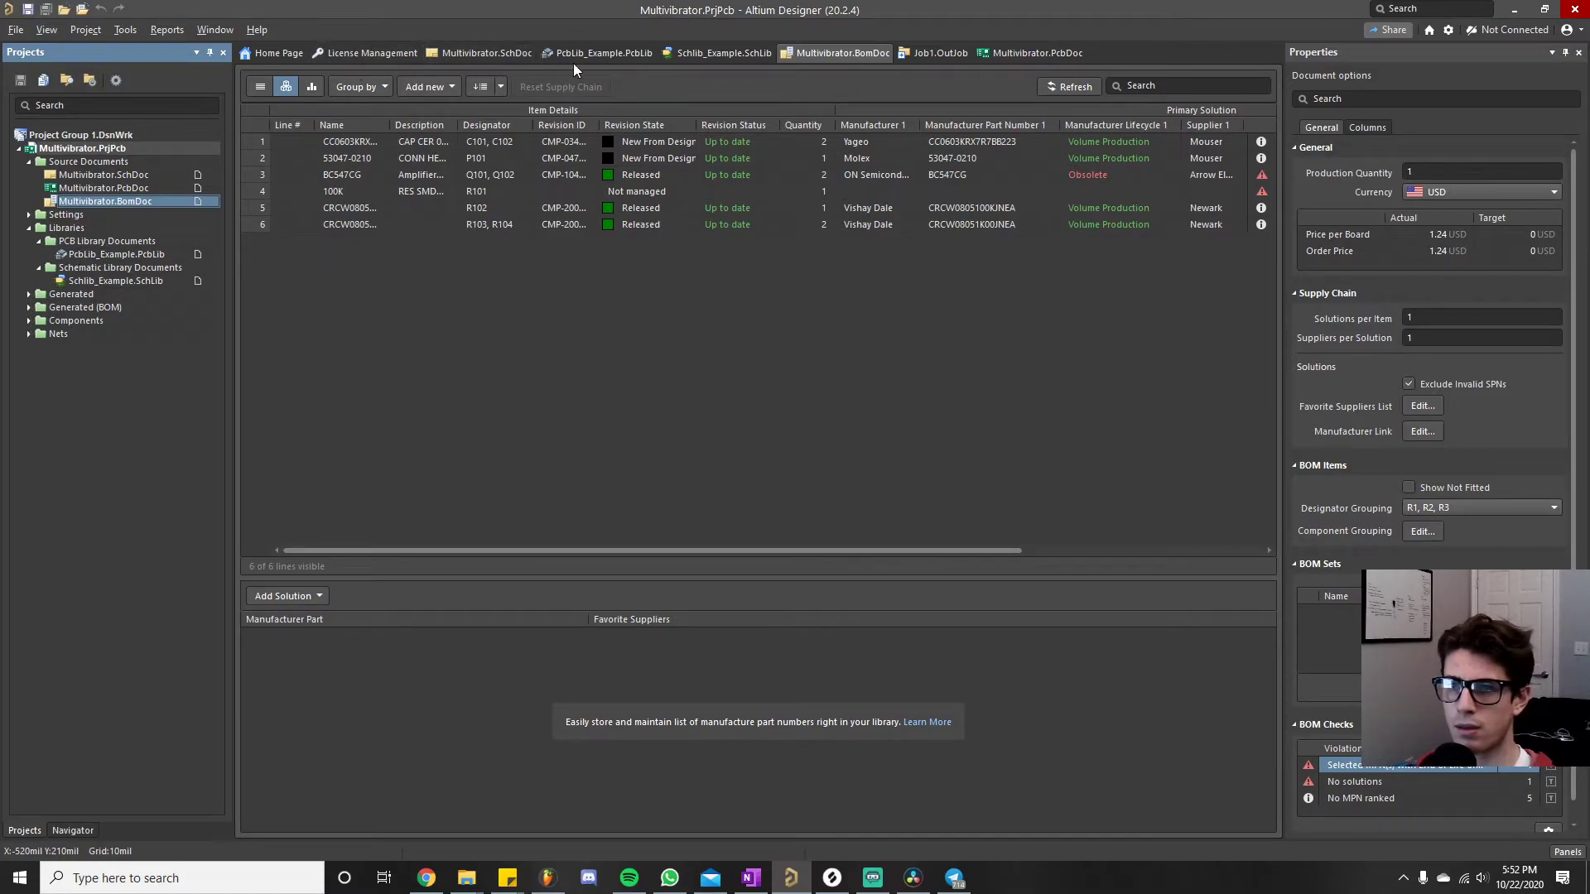
- In Job1.OutJob, set the data source of the Bill of Materials report output to [ActiveBOM Document]
click(941, 52)
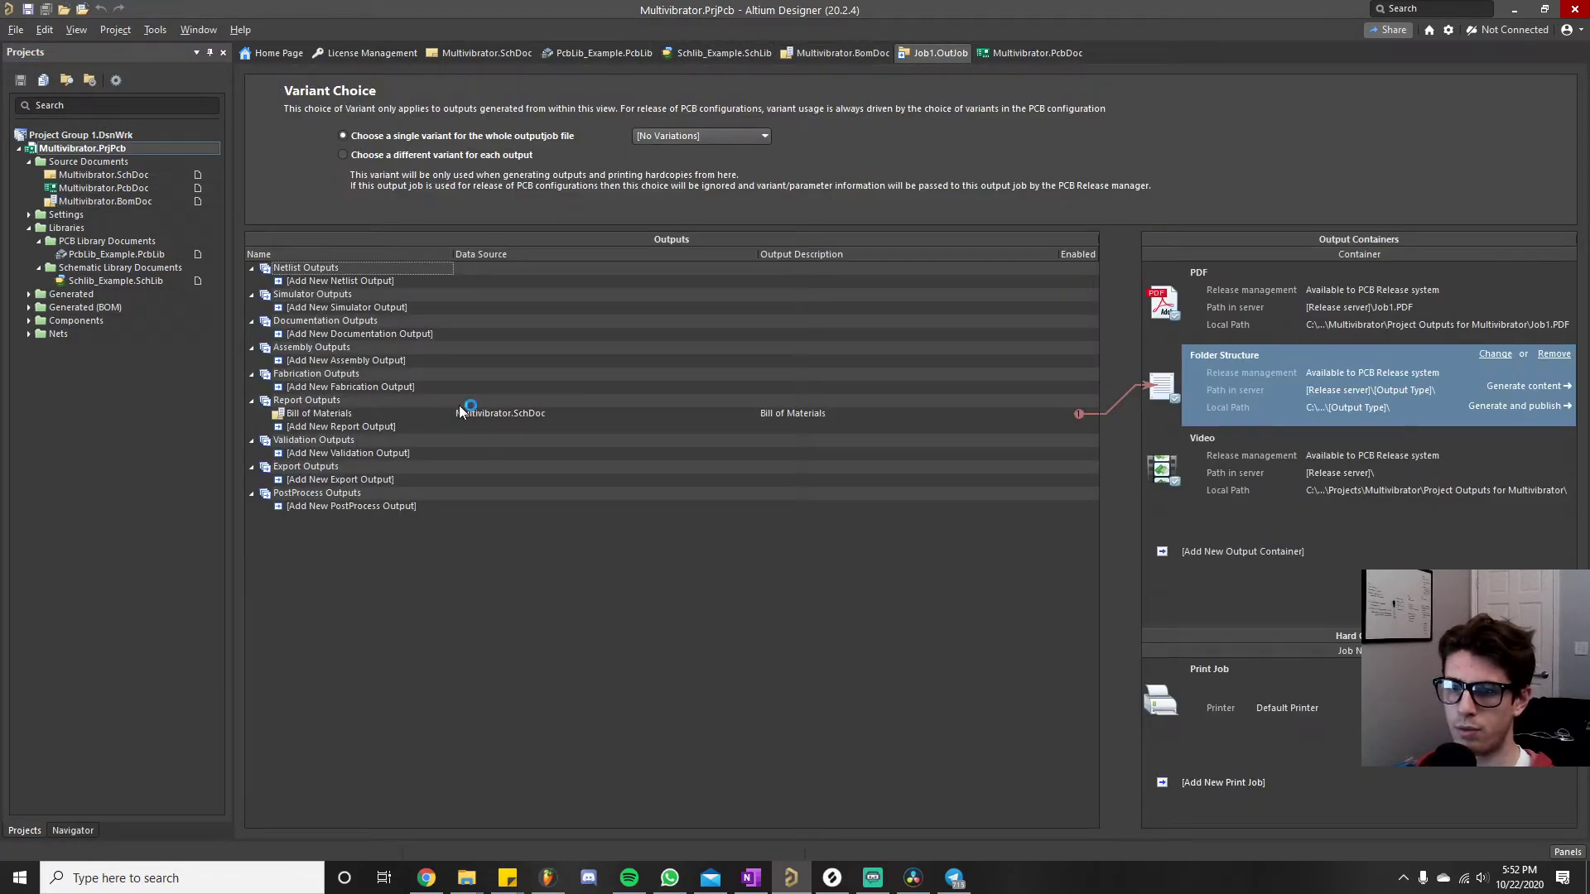
click(498, 413)
click(751, 413)
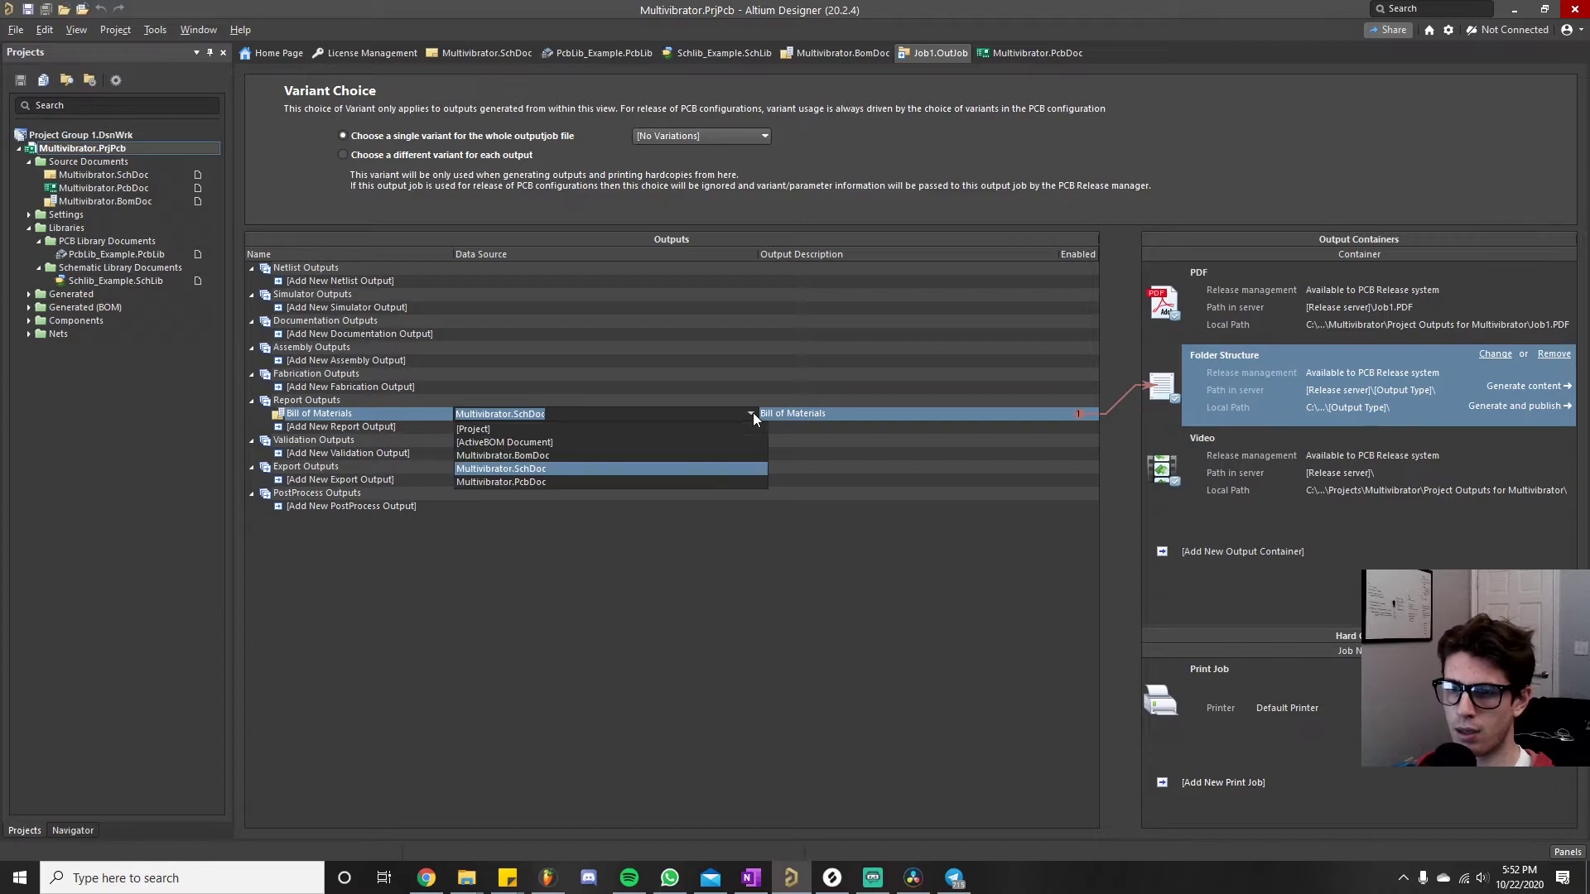
click(553, 467)
click(695, 648)
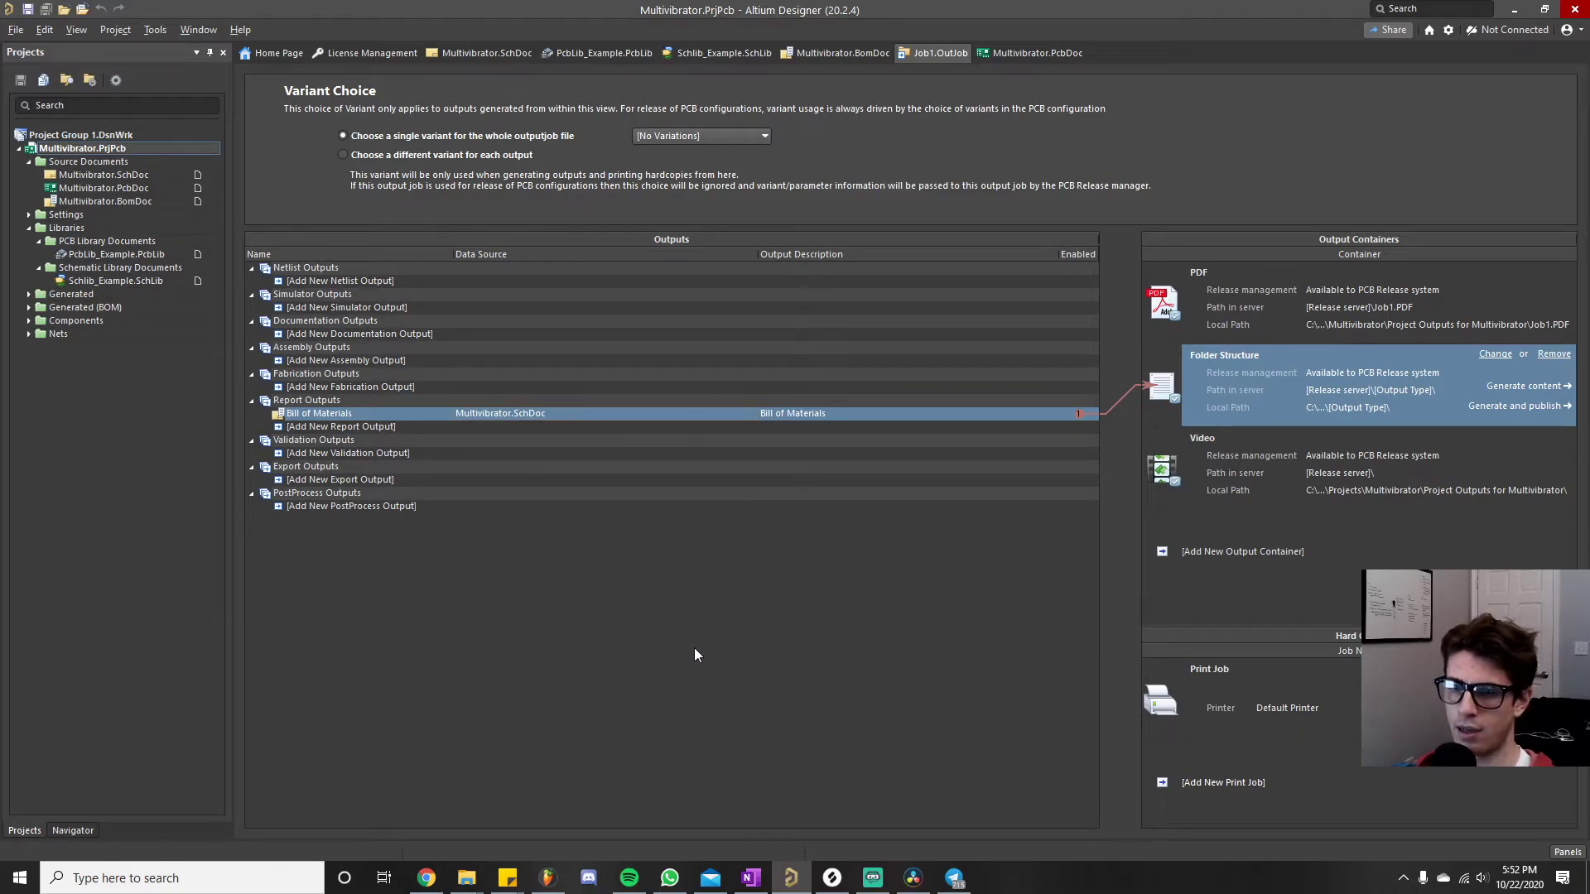
click(729, 413)
click(750, 414)
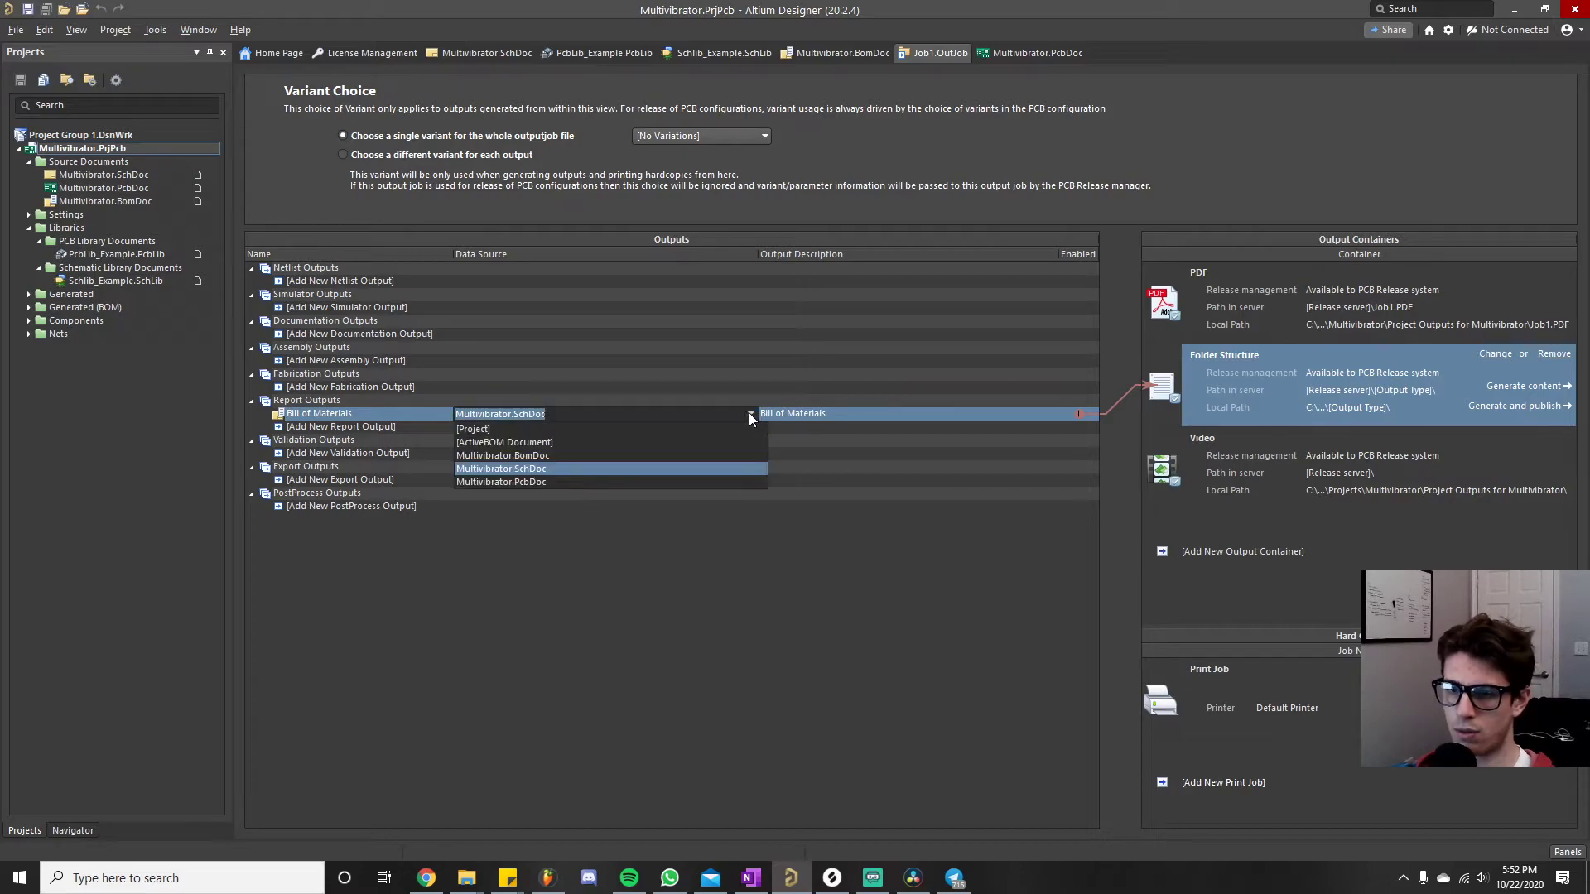
click(577, 441)
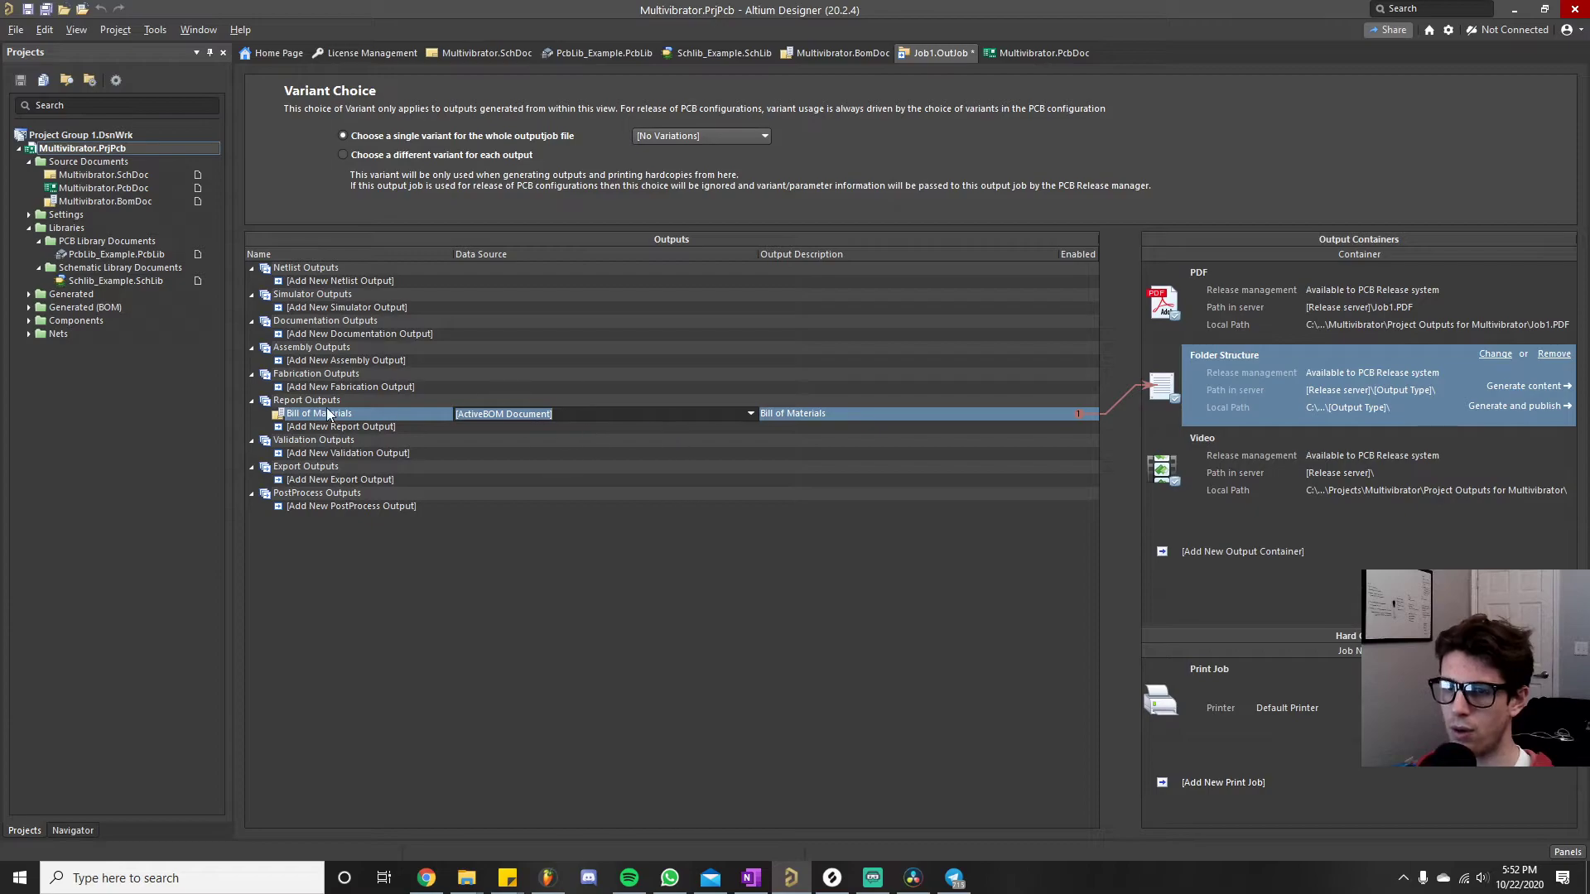
- Open the Bill of Materials output's settings, choose CSV (Comma Delimited) as file format, widen the LibRef column and narrow the Manufacturer column
double_click(399, 413)
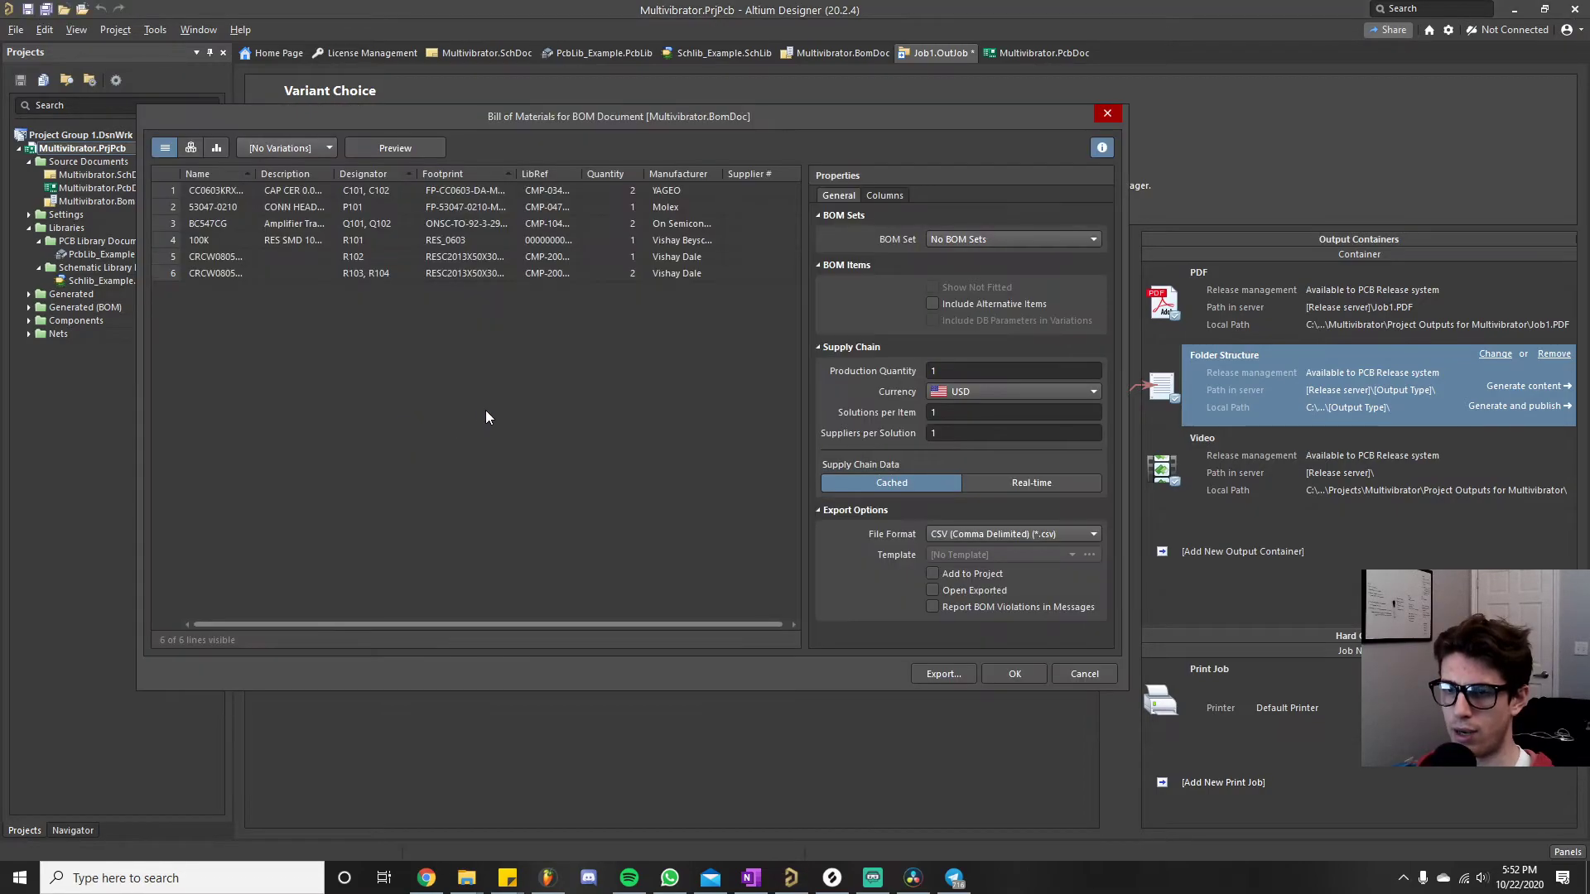
click(1022, 533)
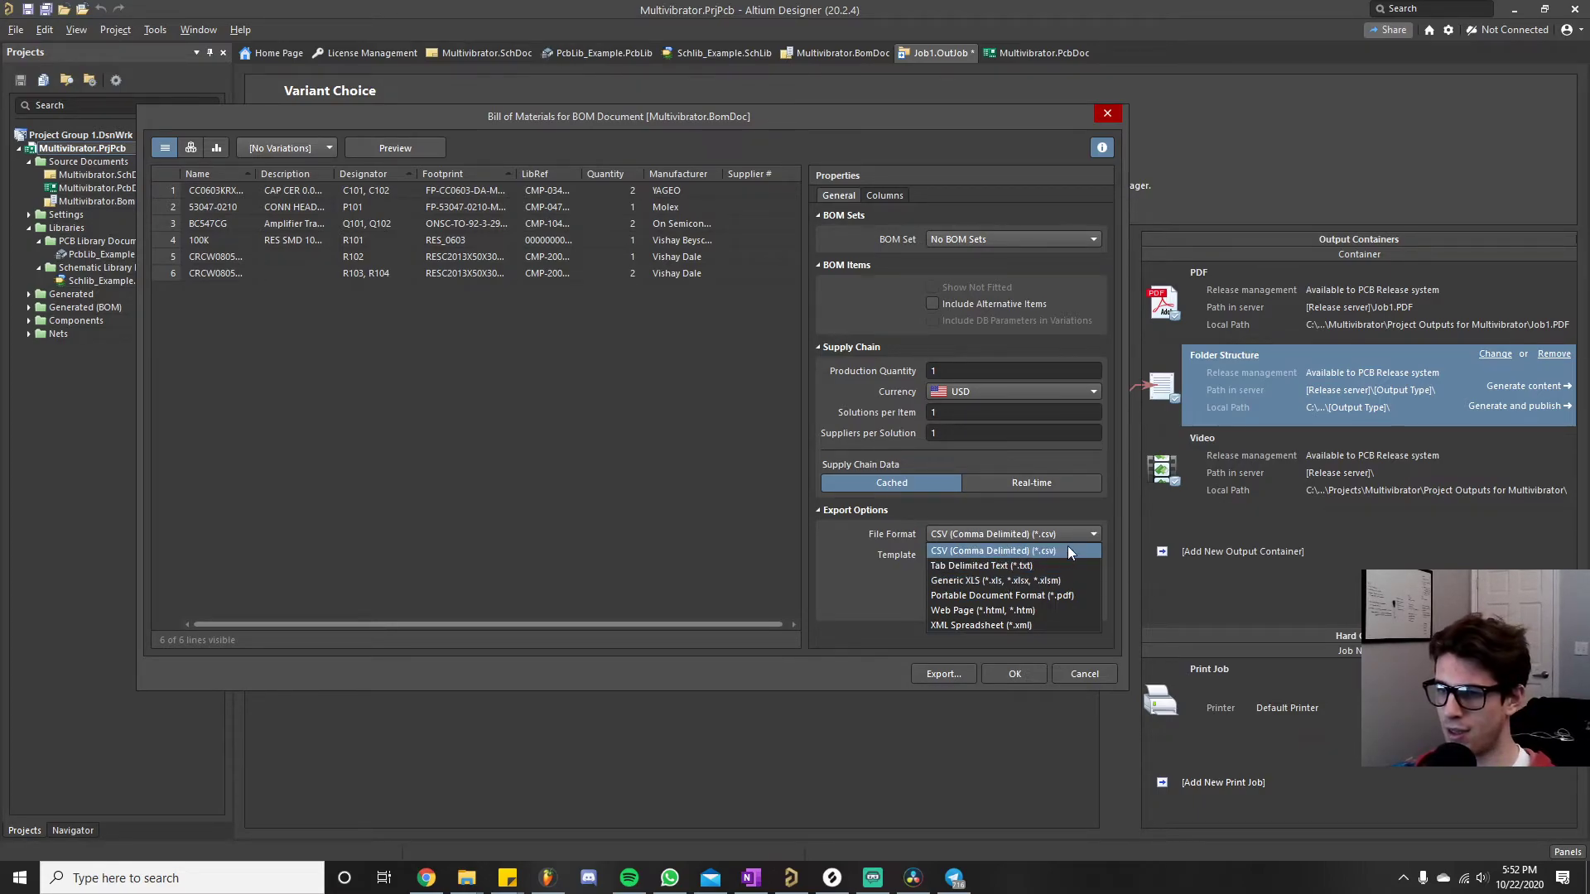
click(1025, 548)
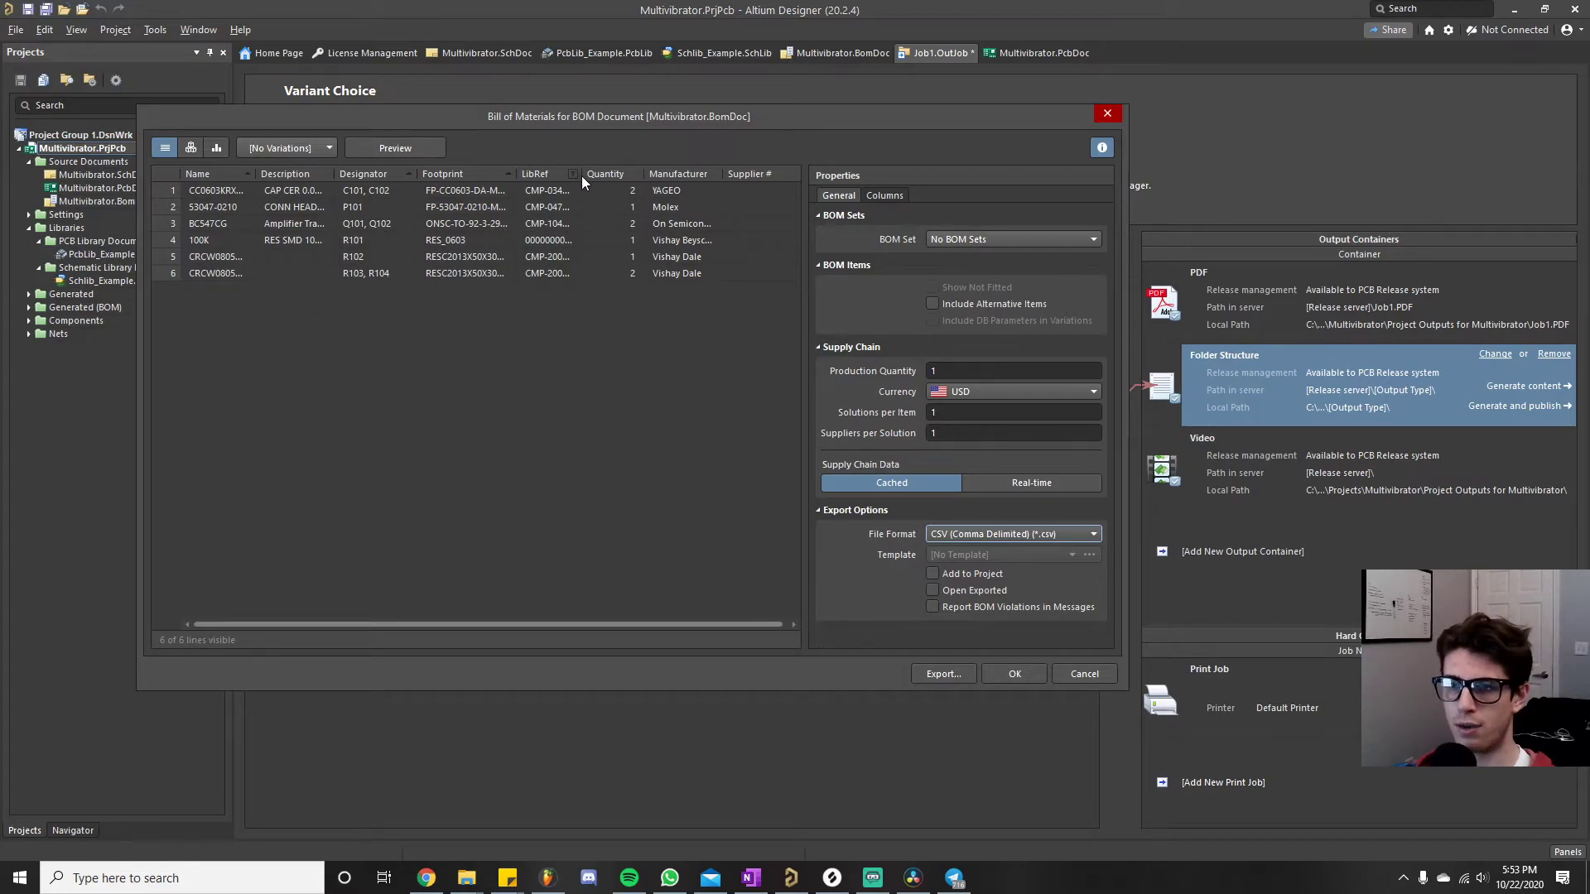
drag(577, 170, 608, 171)
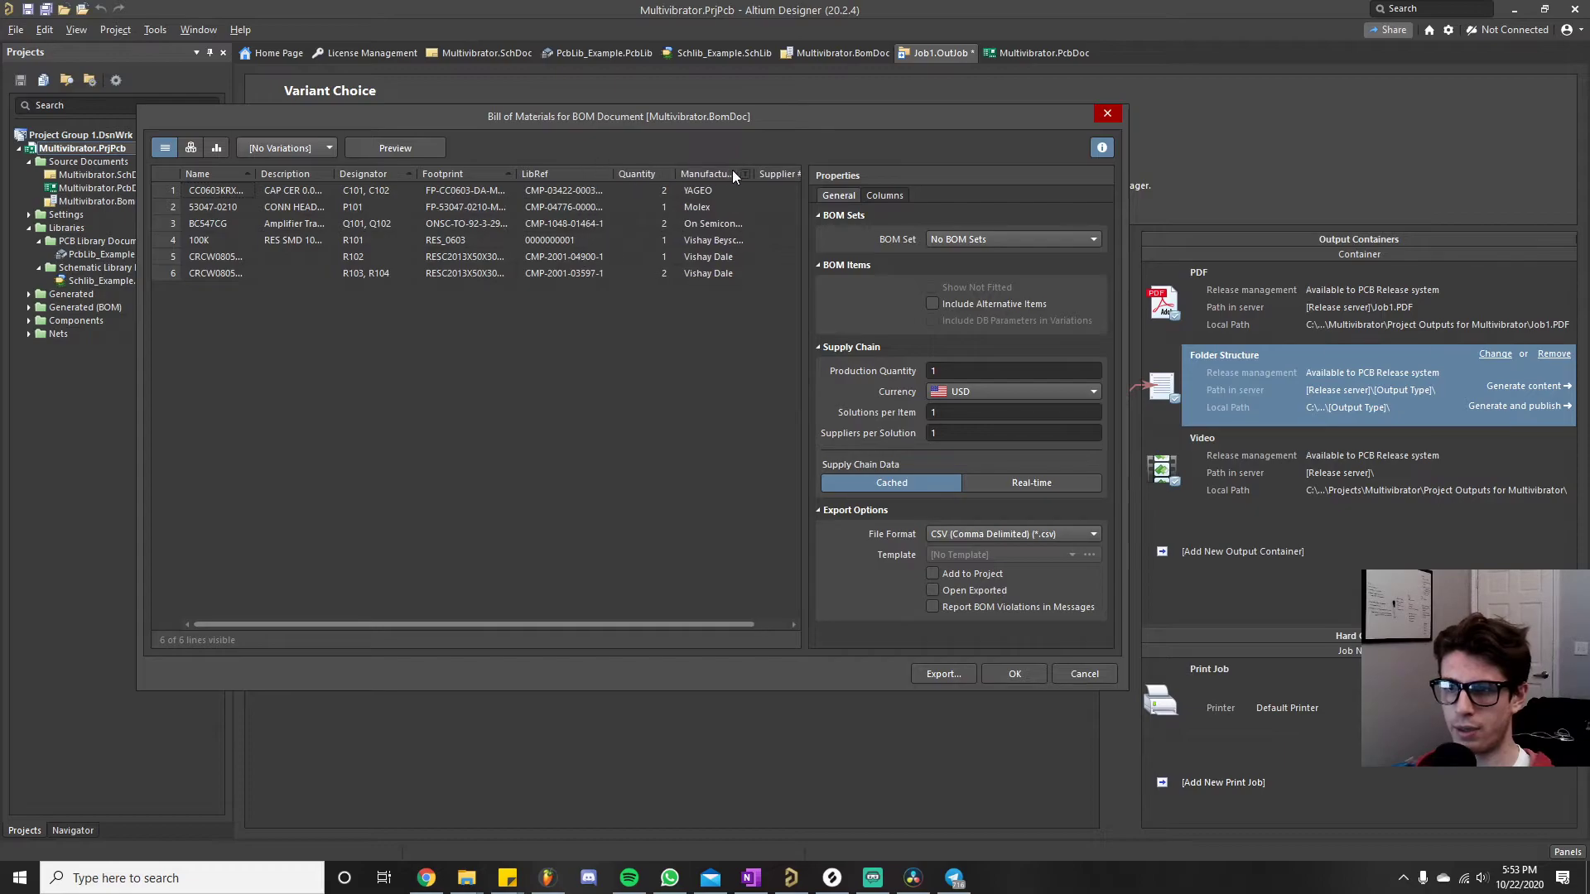
drag(751, 174, 732, 173)
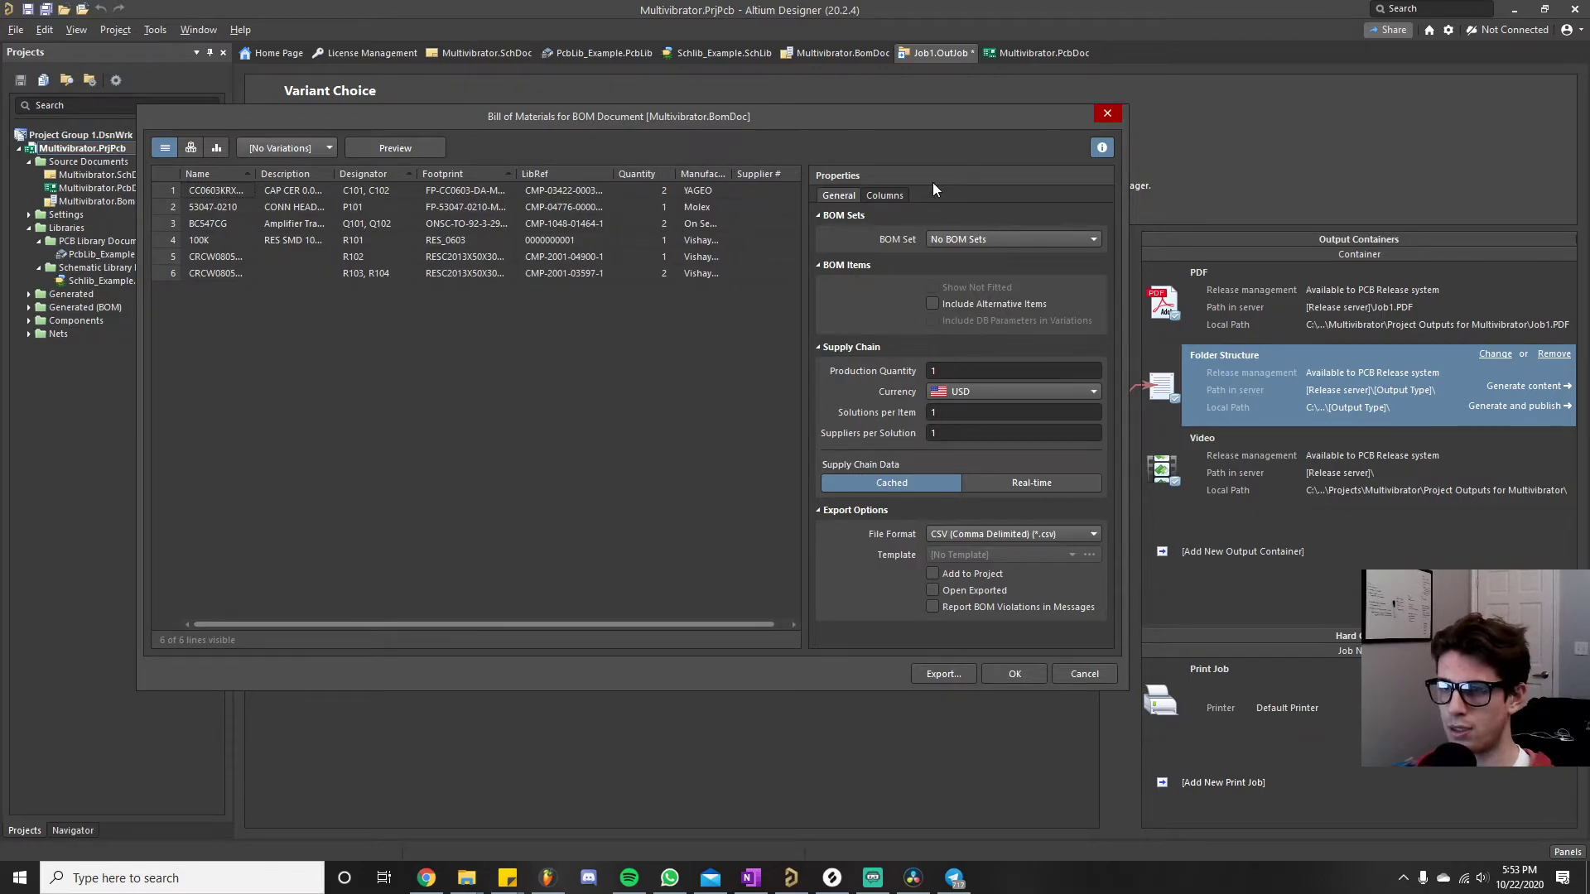
- Examine the list of columns available for the bill of materials, from Address1 down to the revision fields
click(886, 196)
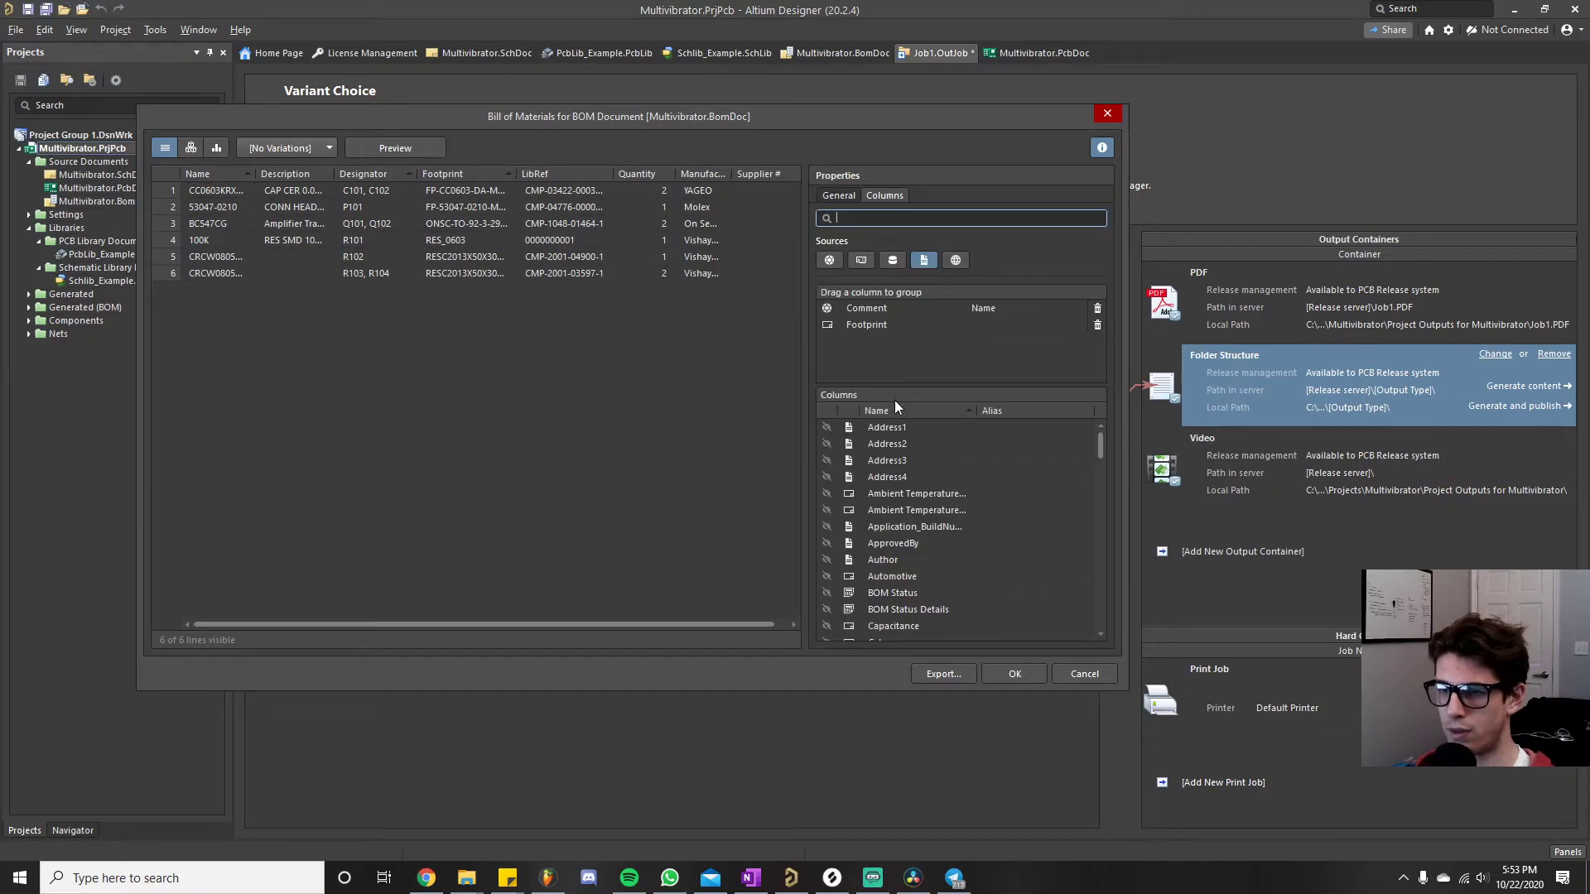
scroll(921, 501, down, 5)
drag(1102, 468, 1102, 435)
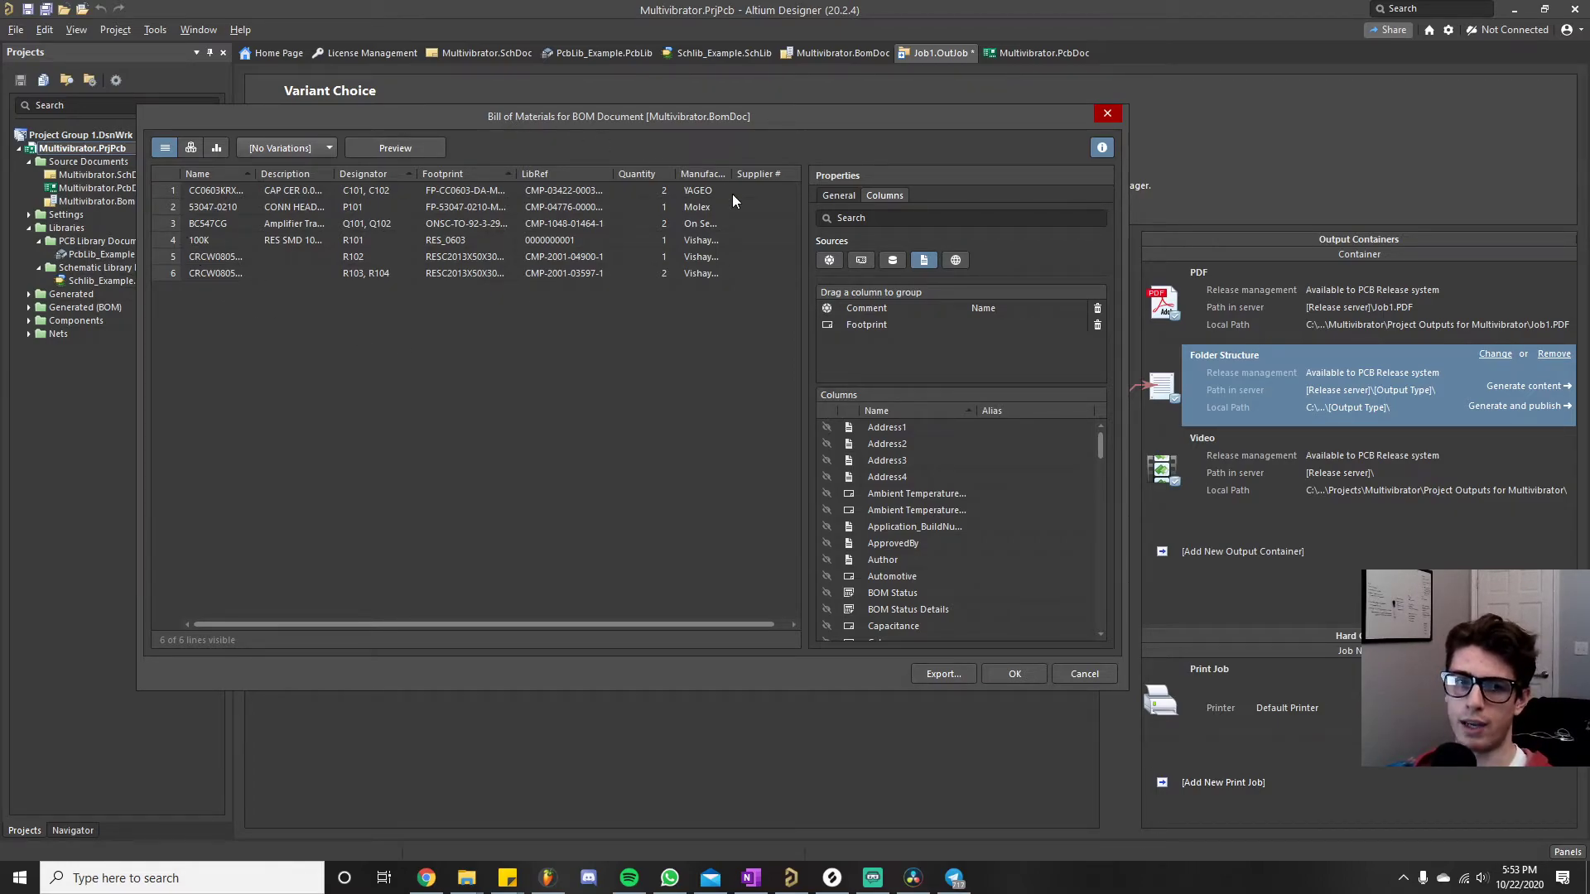
scroll(961, 468, down, 1)
scroll(977, 467, up, 1)
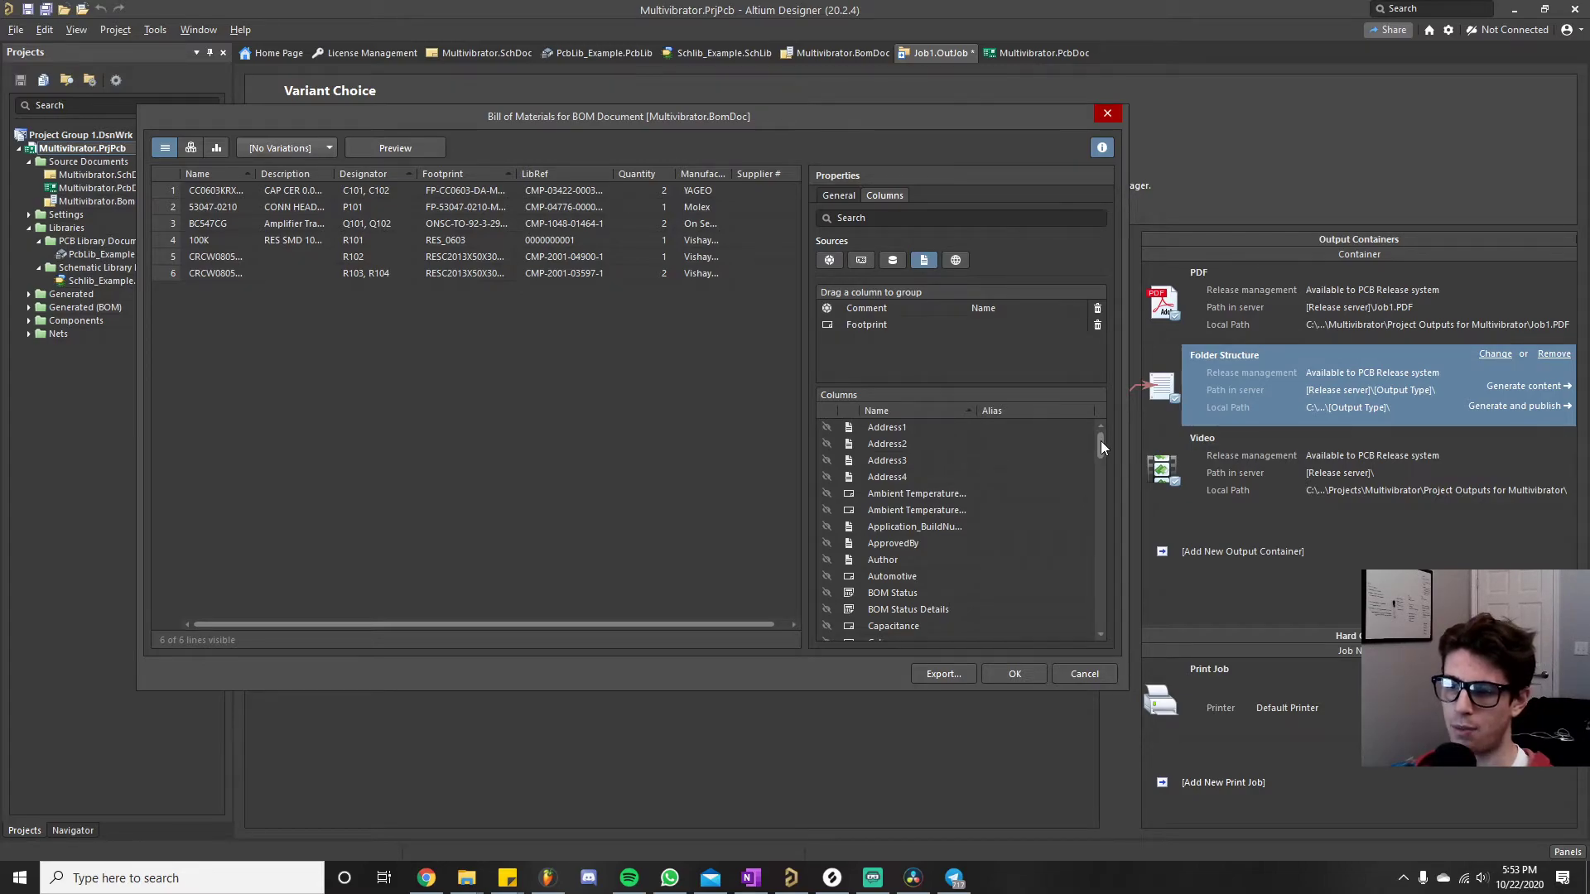
drag(1100, 441, 1100, 453)
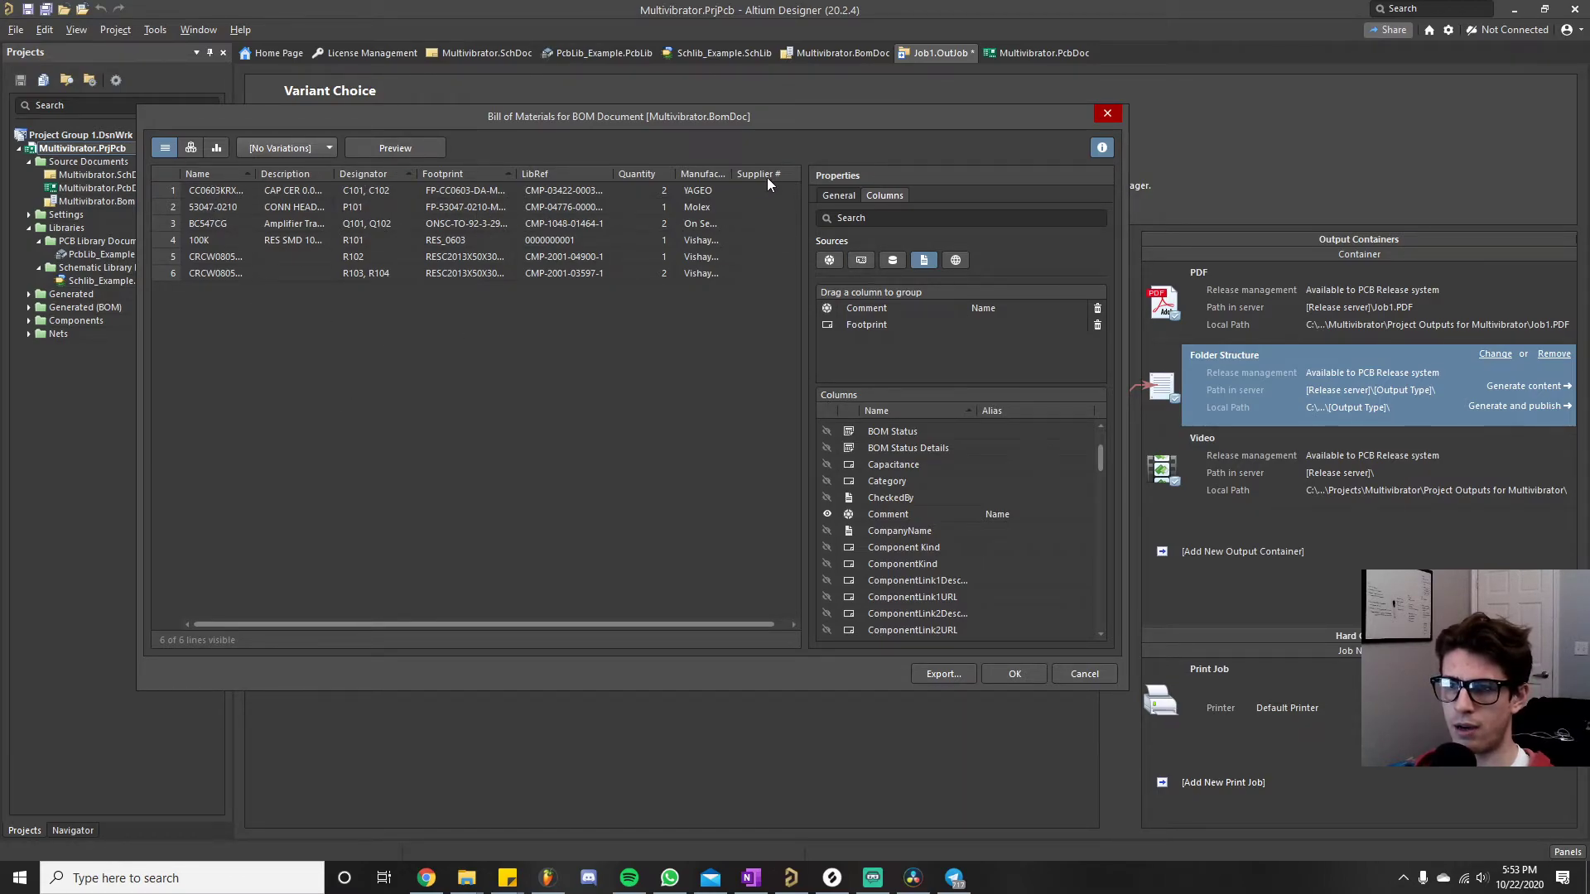
drag(1100, 453, 1109, 568)
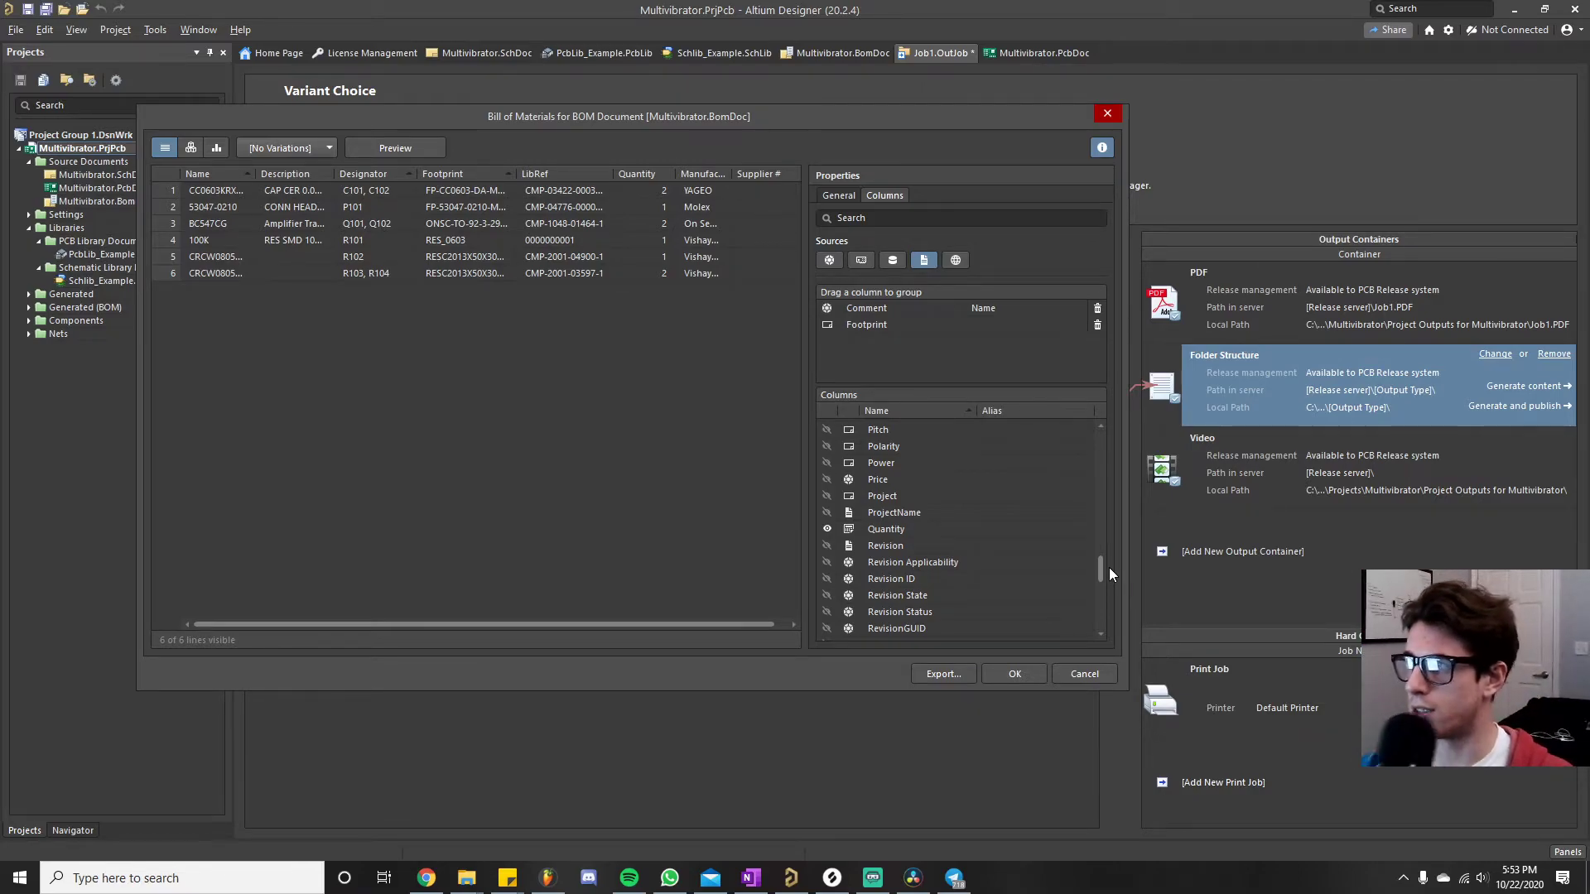
- Switch to Chrome and review the Digi-Key product page of resistor MCT06030C1003FP500, from its attributes up to the part number and pricing
key(alt+Tab)
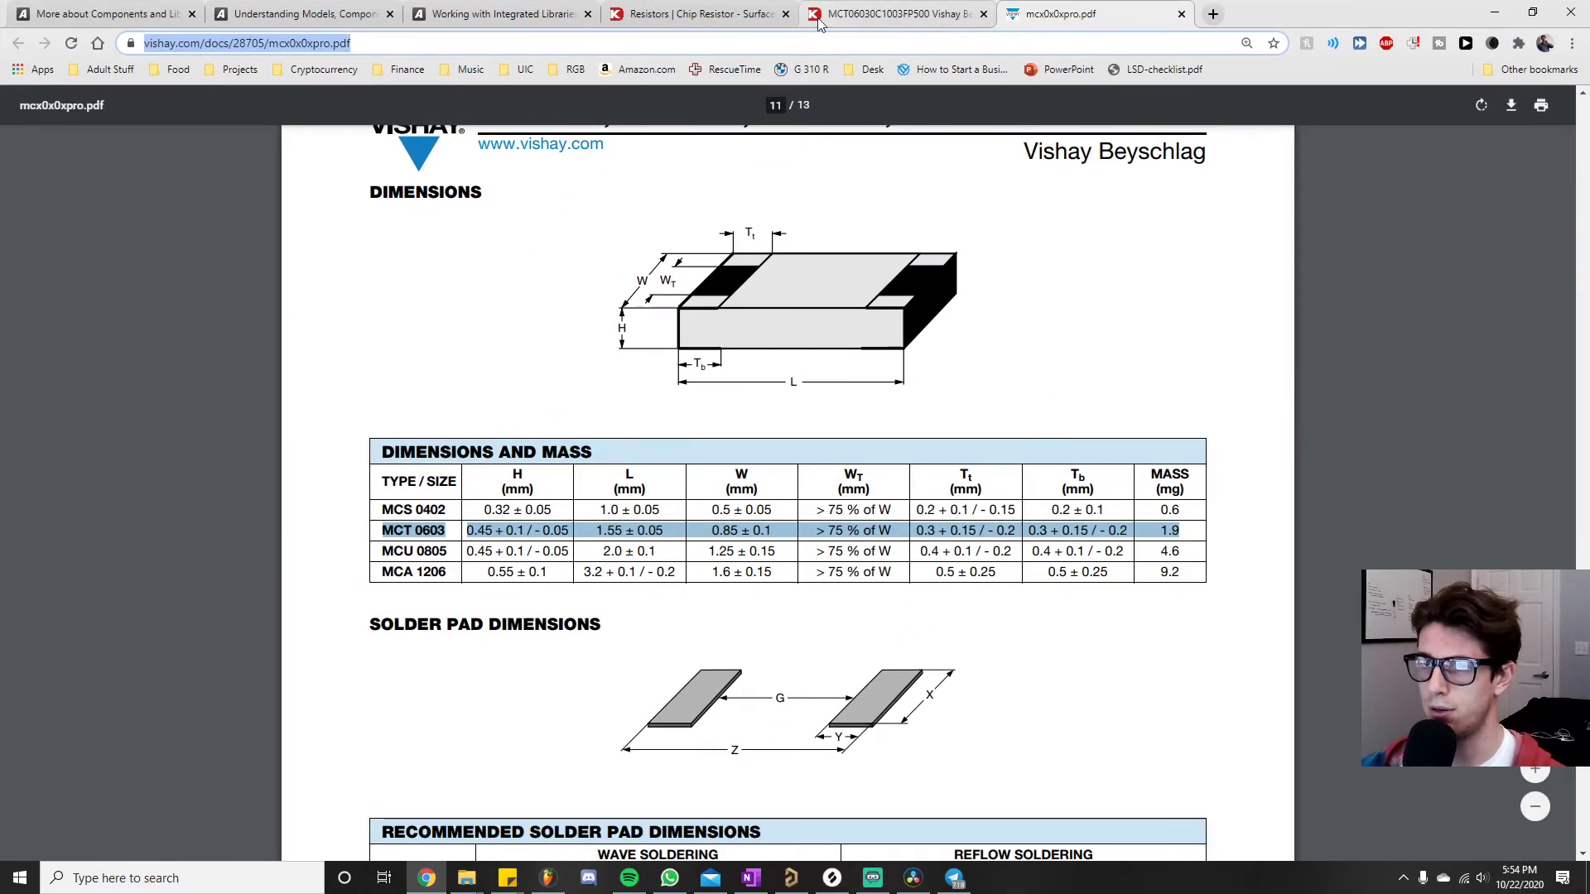
click(710, 15)
click(901, 14)
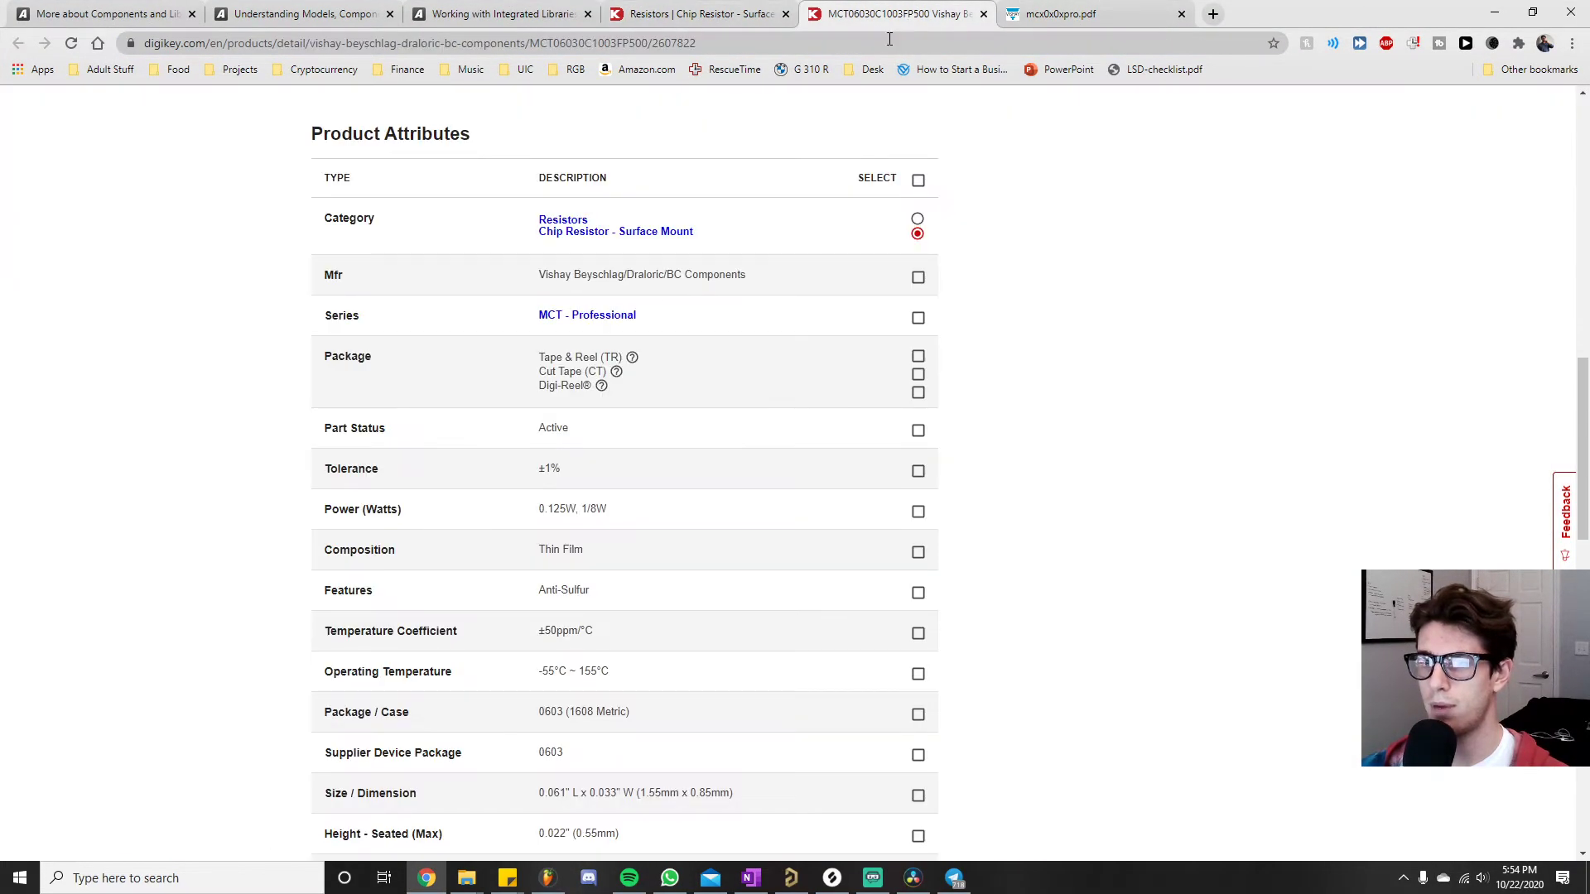
scroll(197, 476, up, 10)
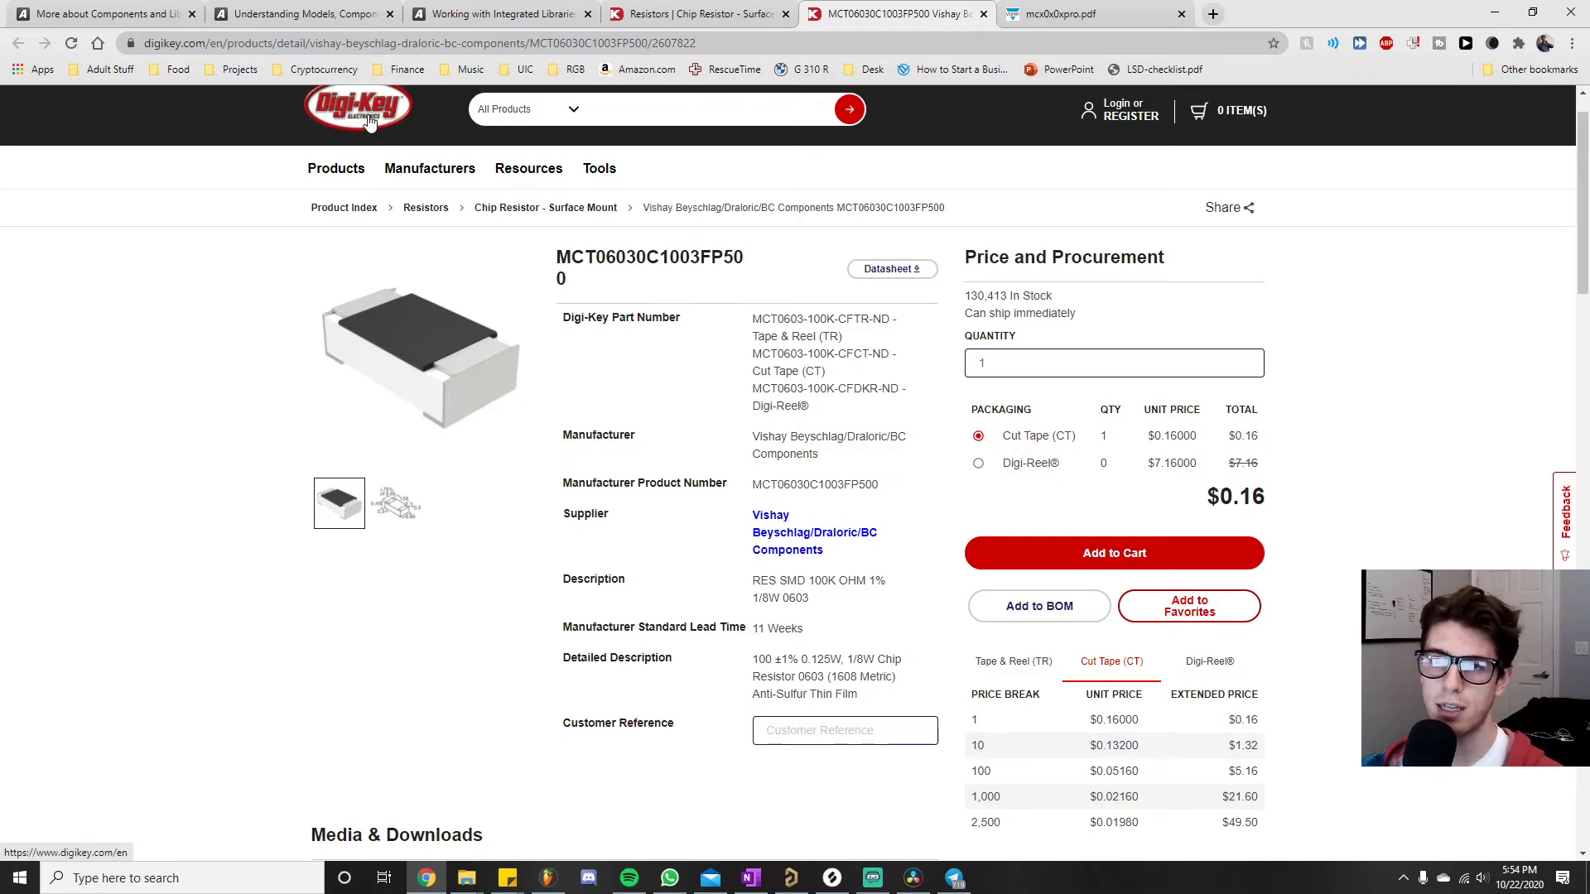
scroll(222, 210, up, 1)
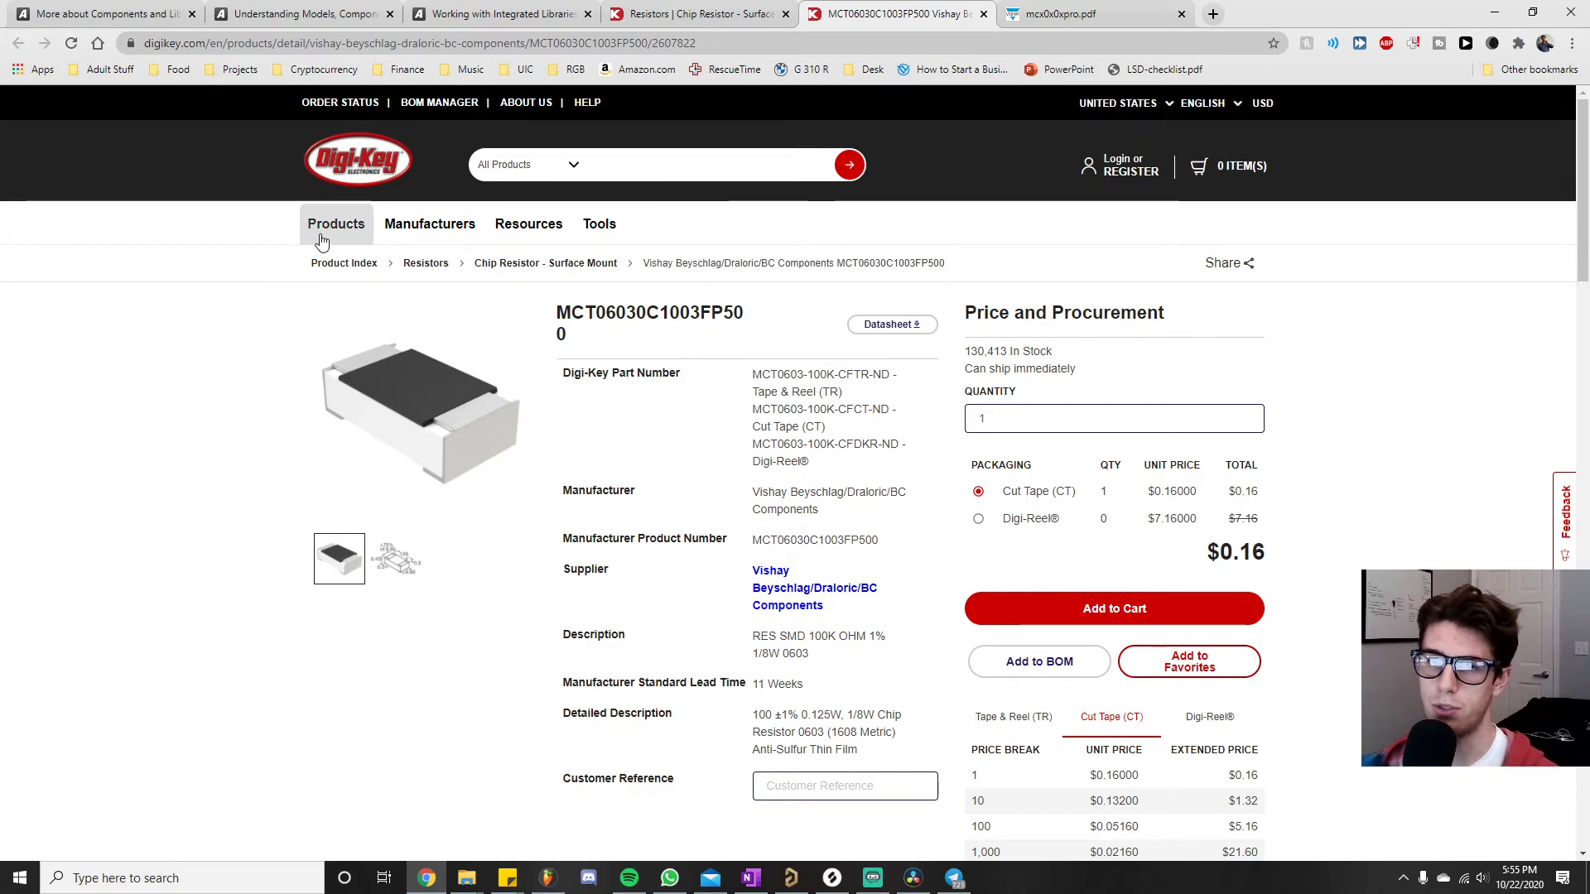
mouse_move(339, 230)
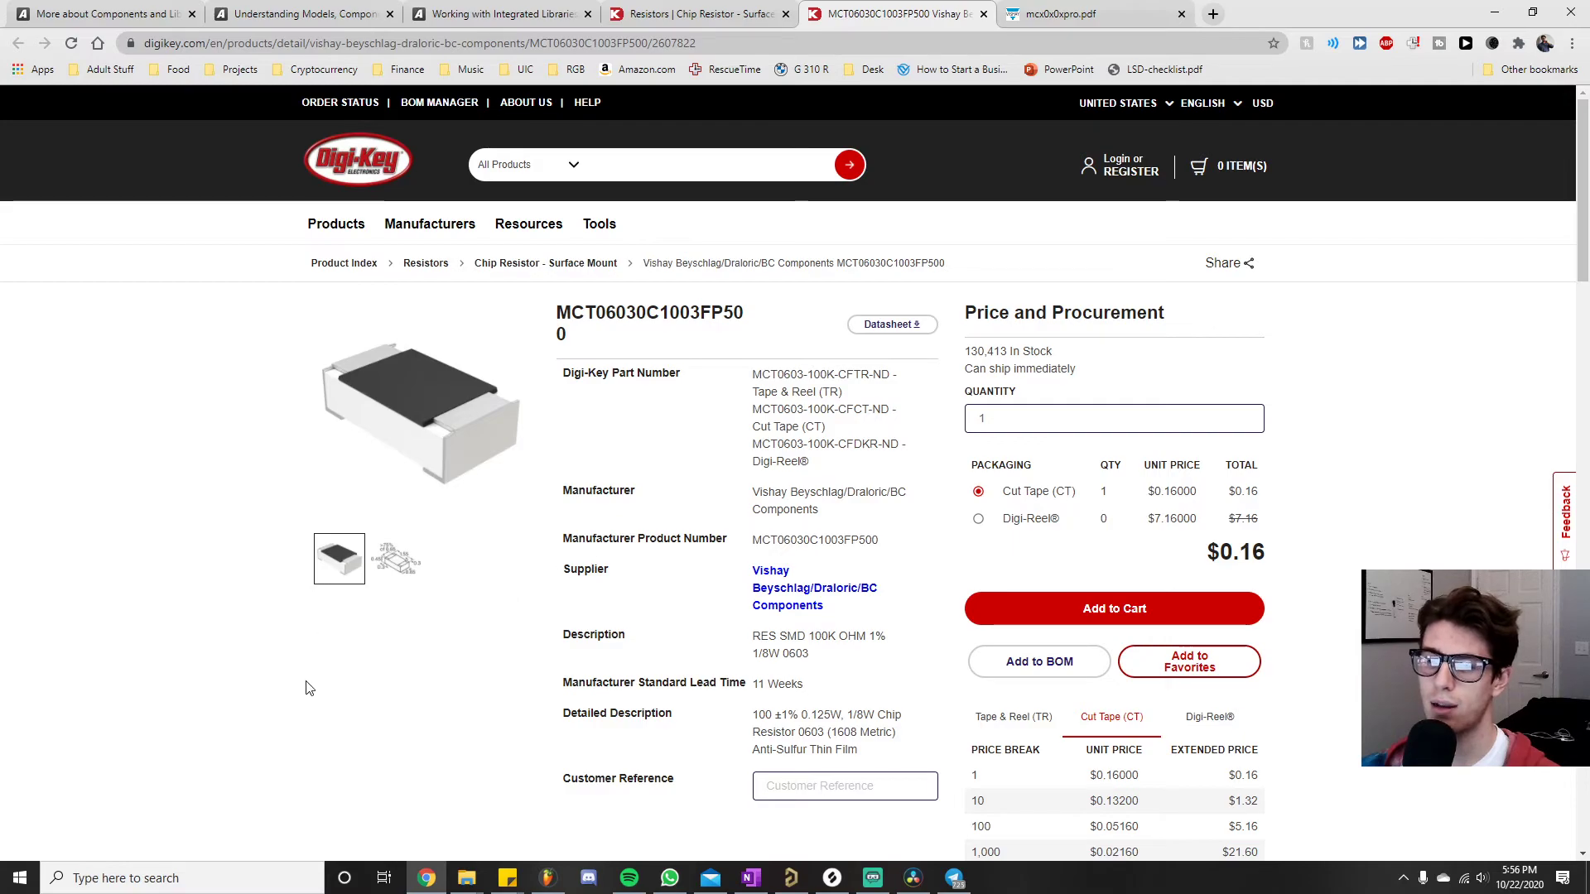
- Finish viewing the Digi-Key resistor page, switch back to Altium Designer and widen the Description and Name columns of the bill of materials
scroll(331, 679, down, 2)
scroll(347, 615, up, 1)
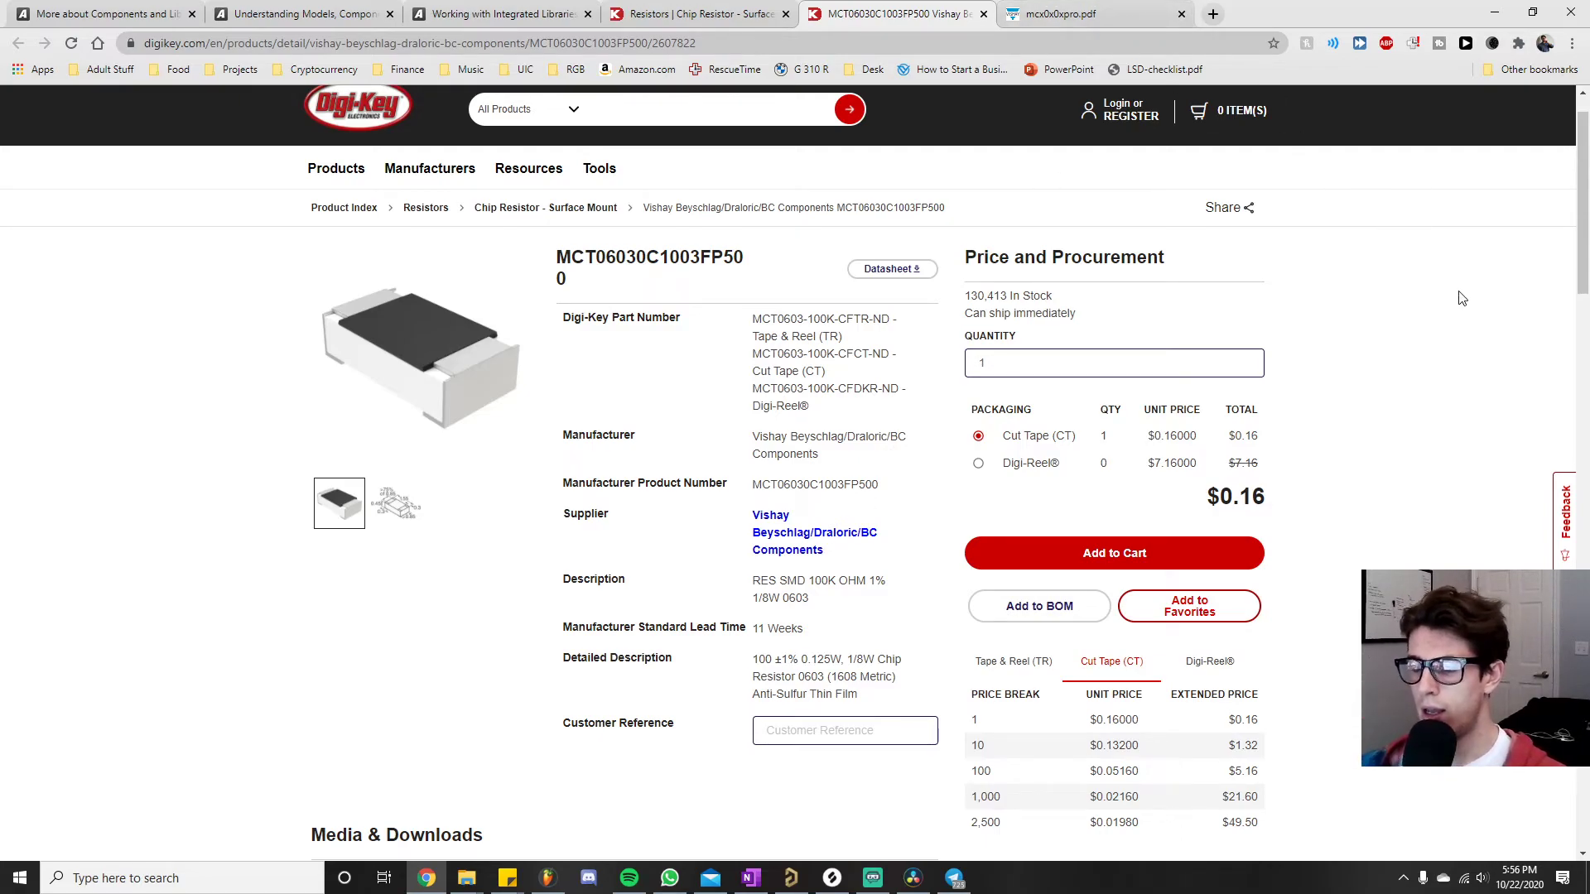
click(792, 876)
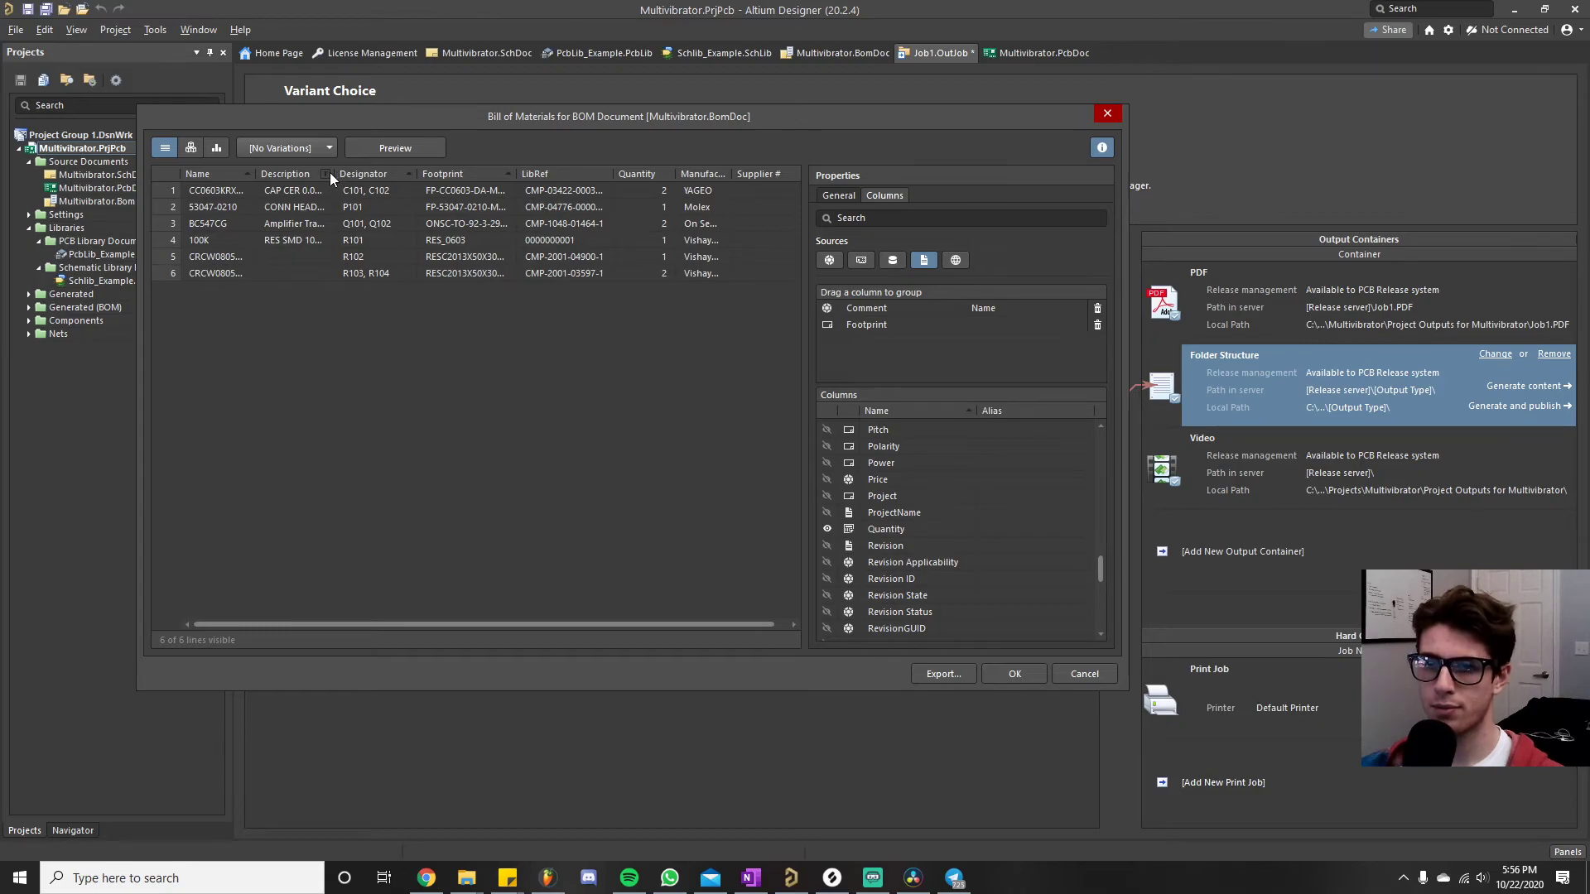
drag(331, 173, 342, 173)
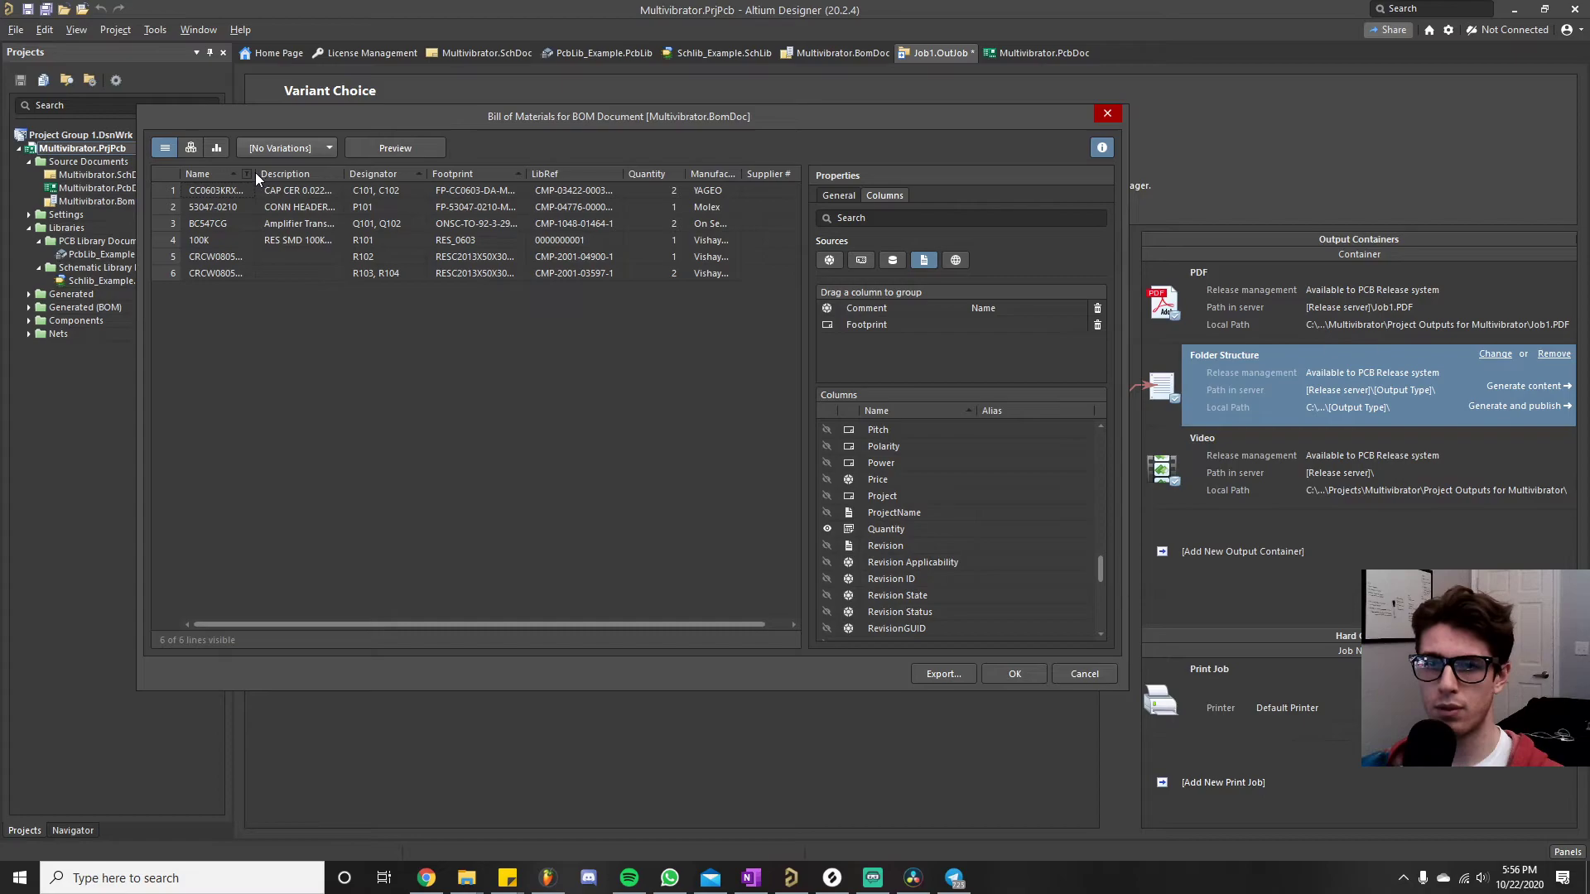
drag(255, 173, 326, 184)
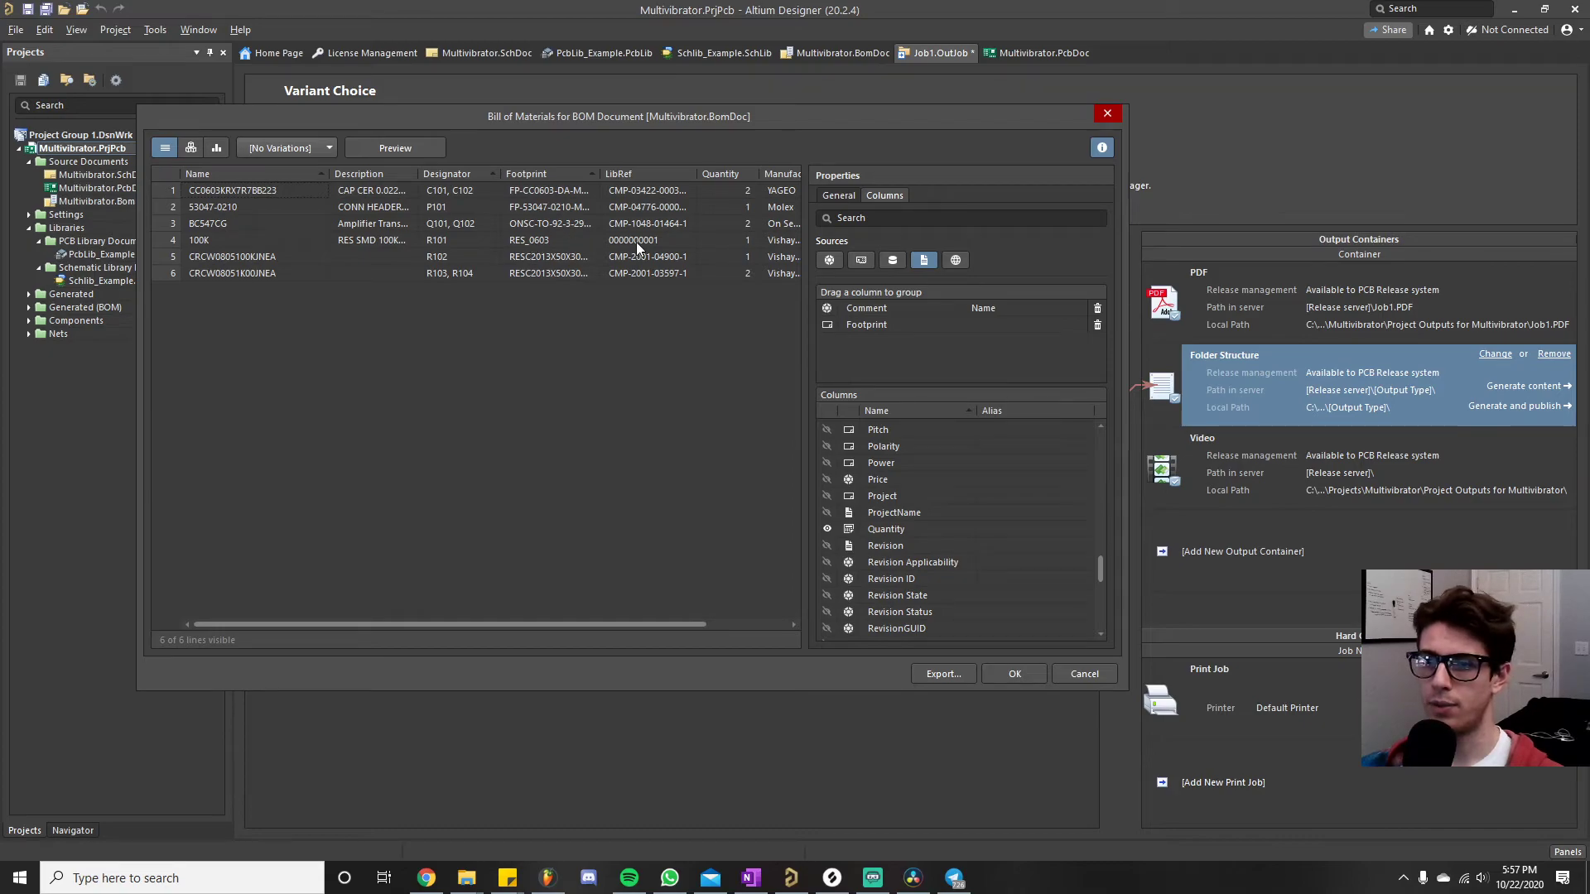
- Hide the LibRef column in the bill of materials and resize its neighbours, narrowing Quantity and widening Manufacturer
scroll(941, 513, down, 8)
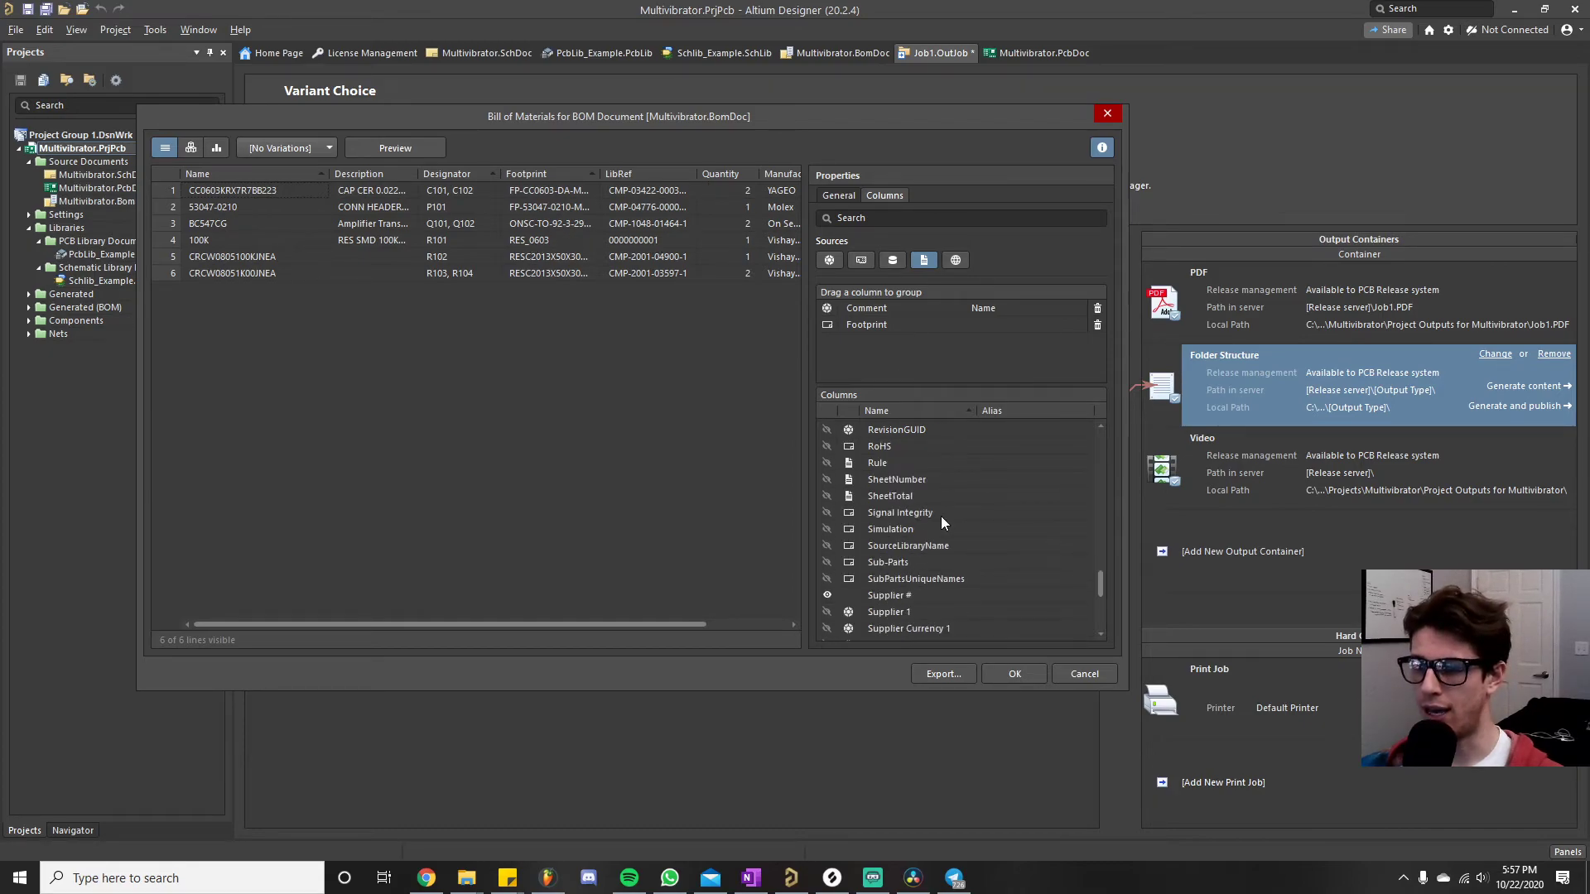
scroll(927, 560, up, 12)
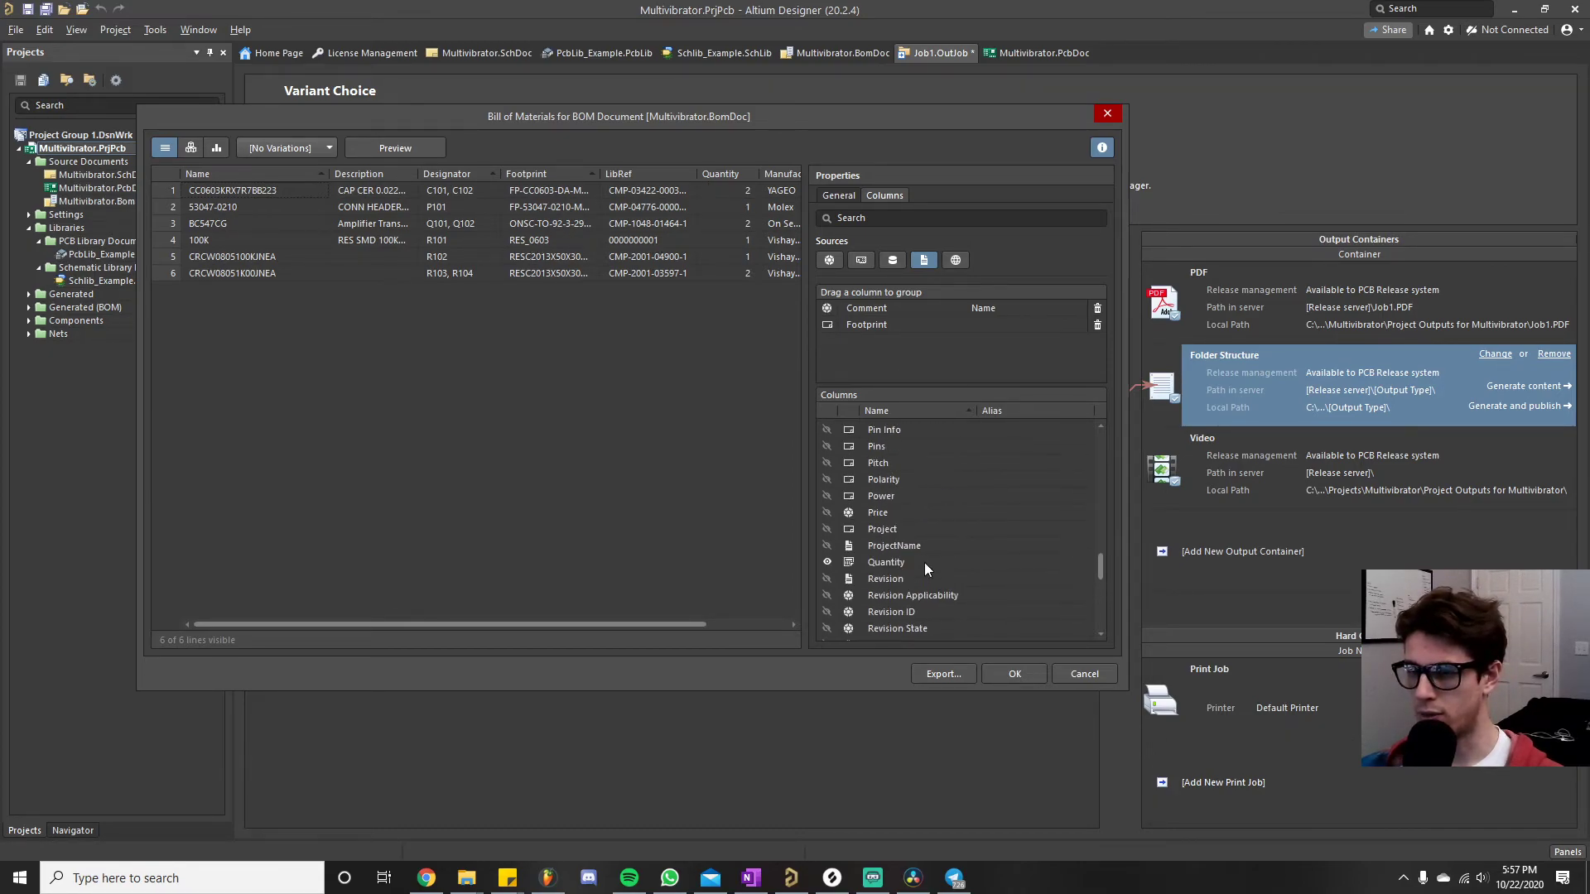
scroll(876, 531, up, 5)
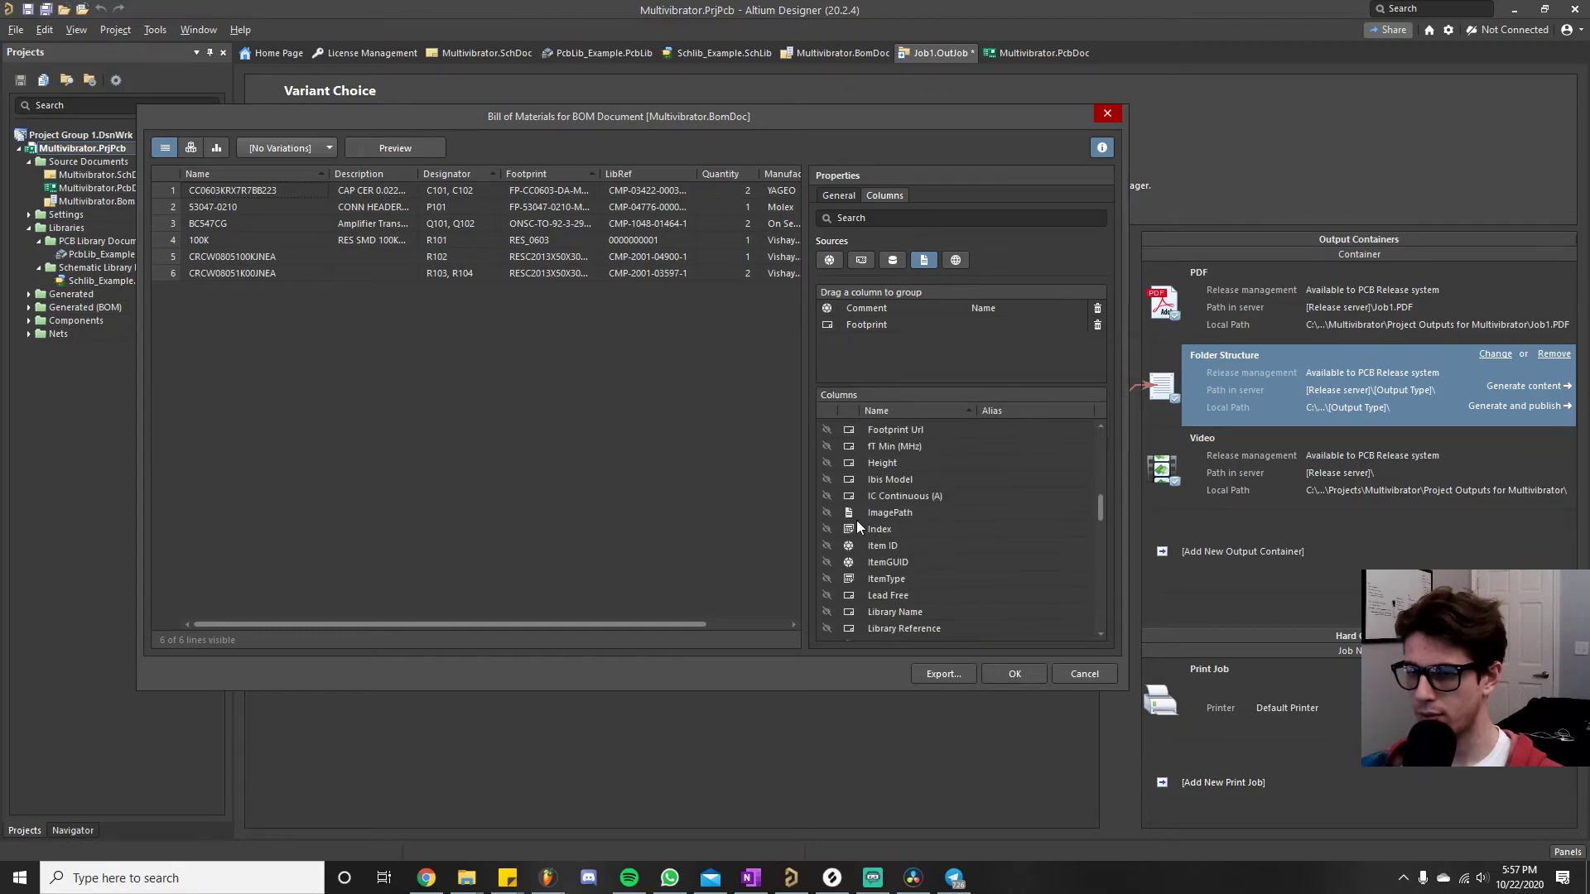
scroll(874, 530, down, 1)
click(827, 577)
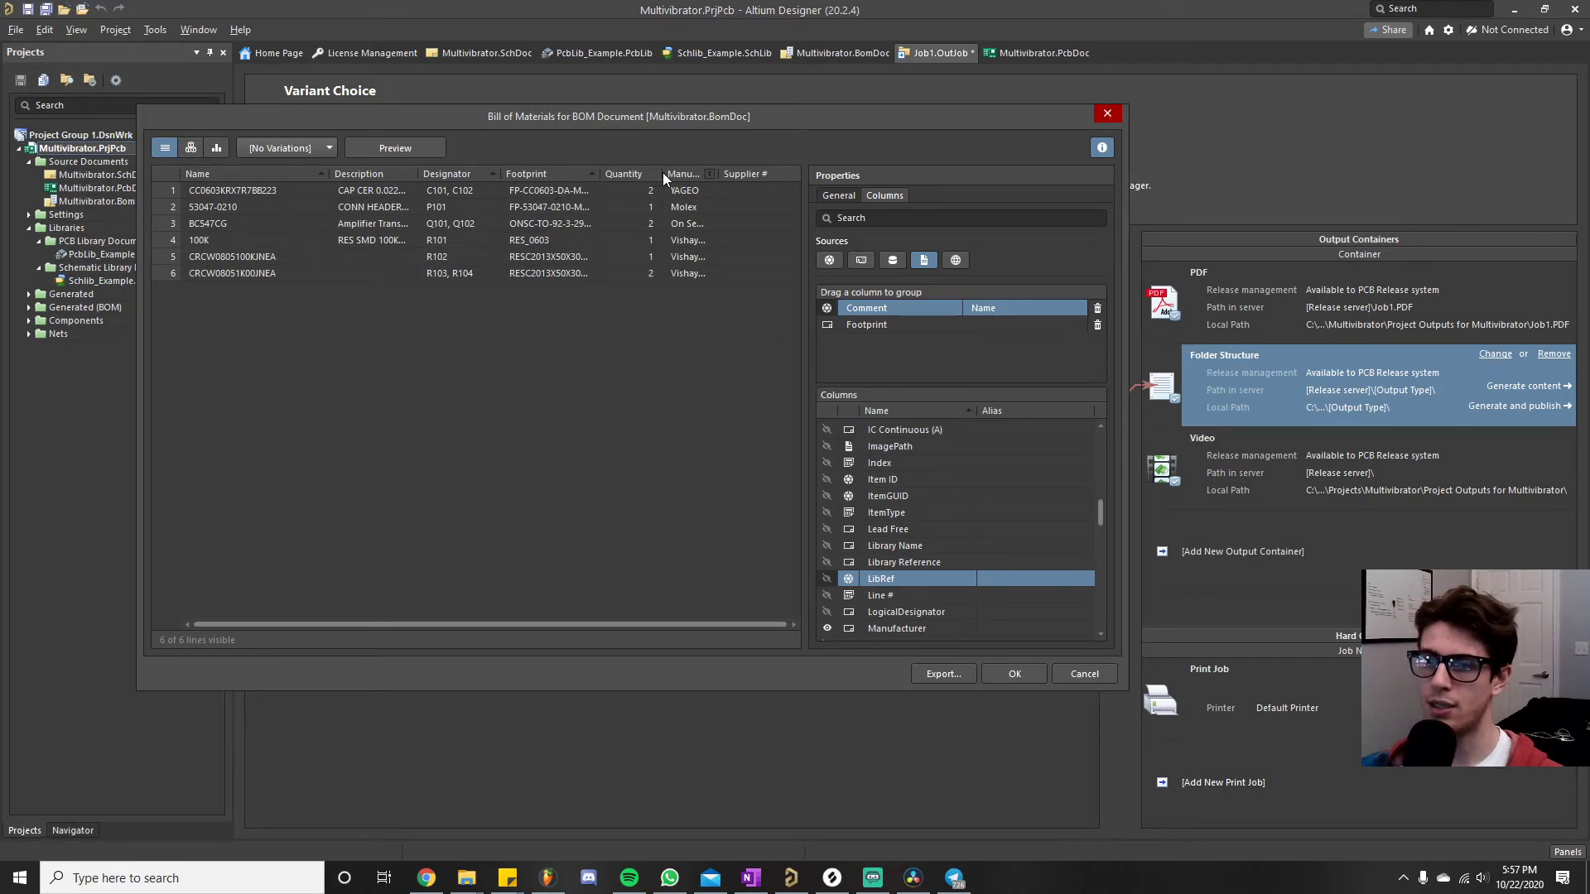
drag(664, 173, 635, 174)
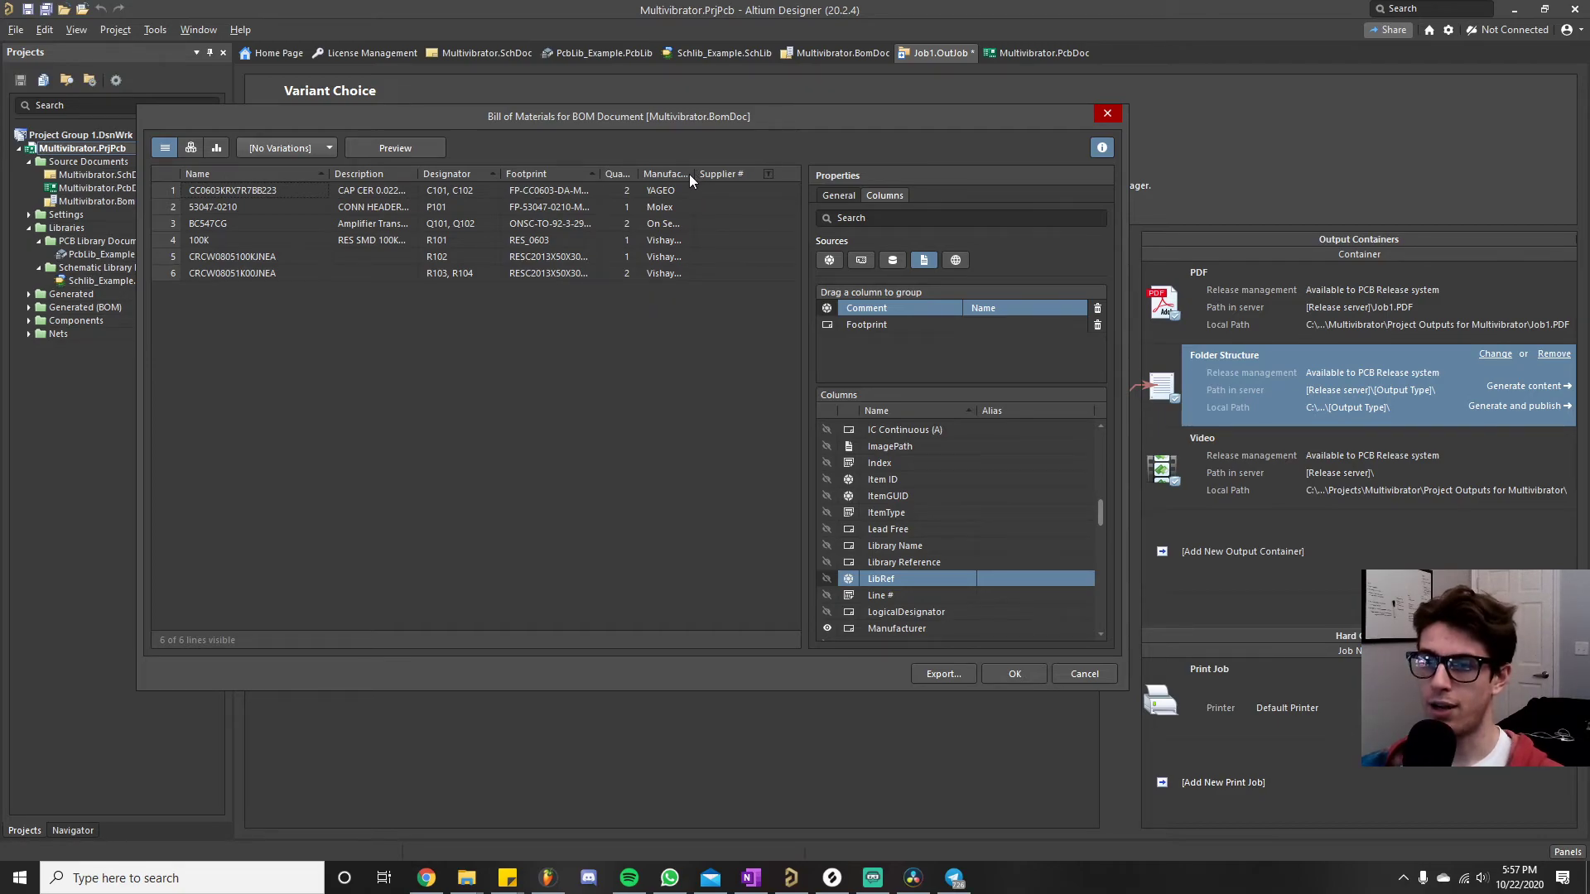
drag(694, 172, 732, 173)
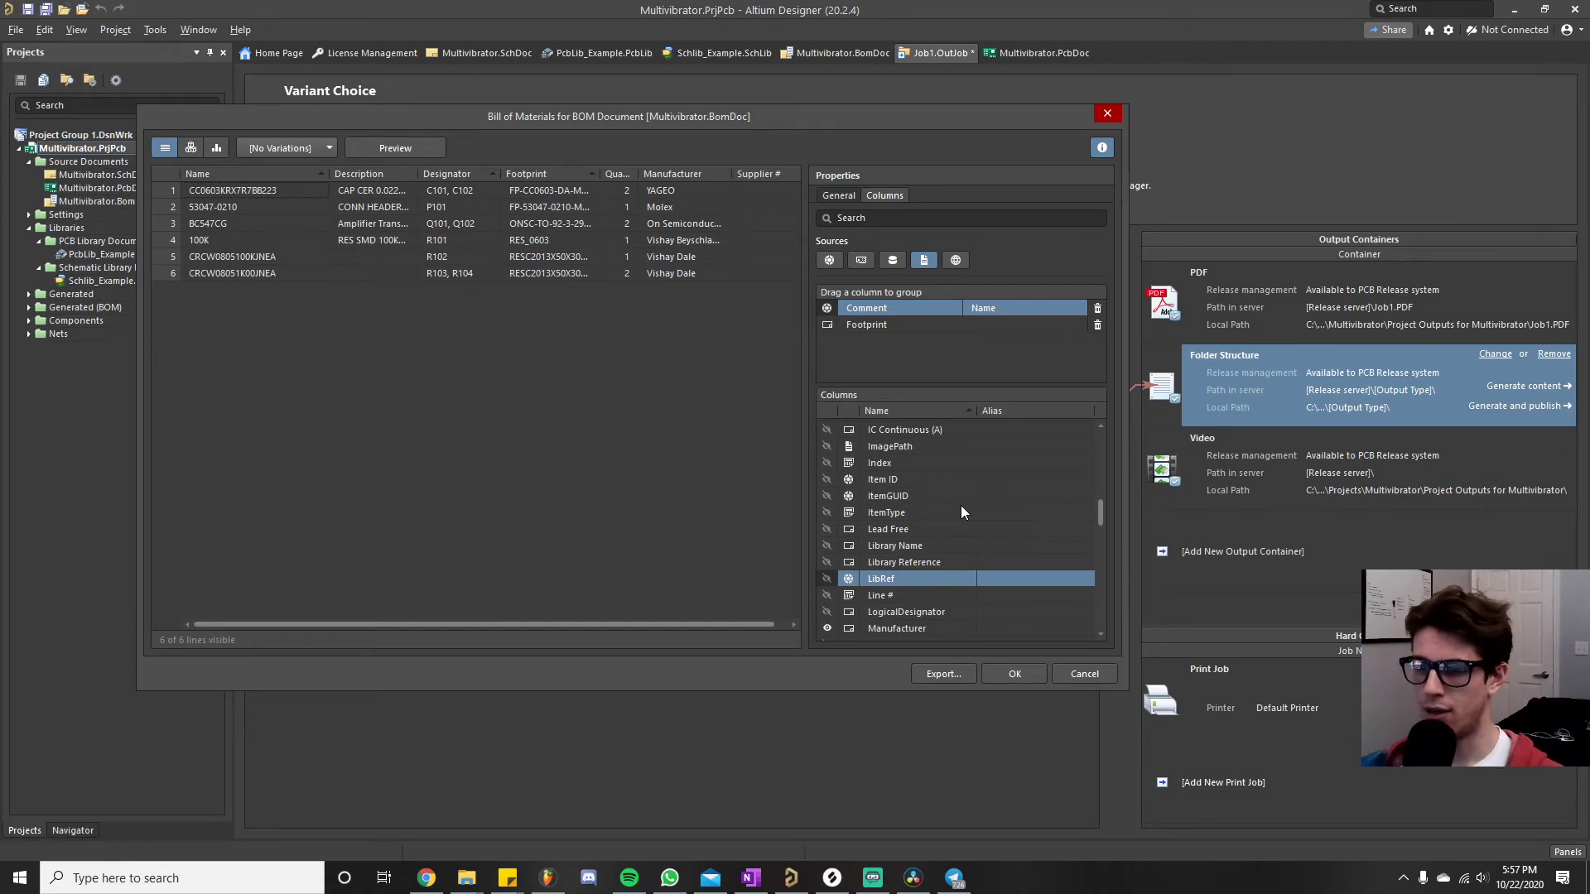
- Show the Manufacturer # column in the bill of materials and hide the Supplier # column
scroll(938, 553, down, 3)
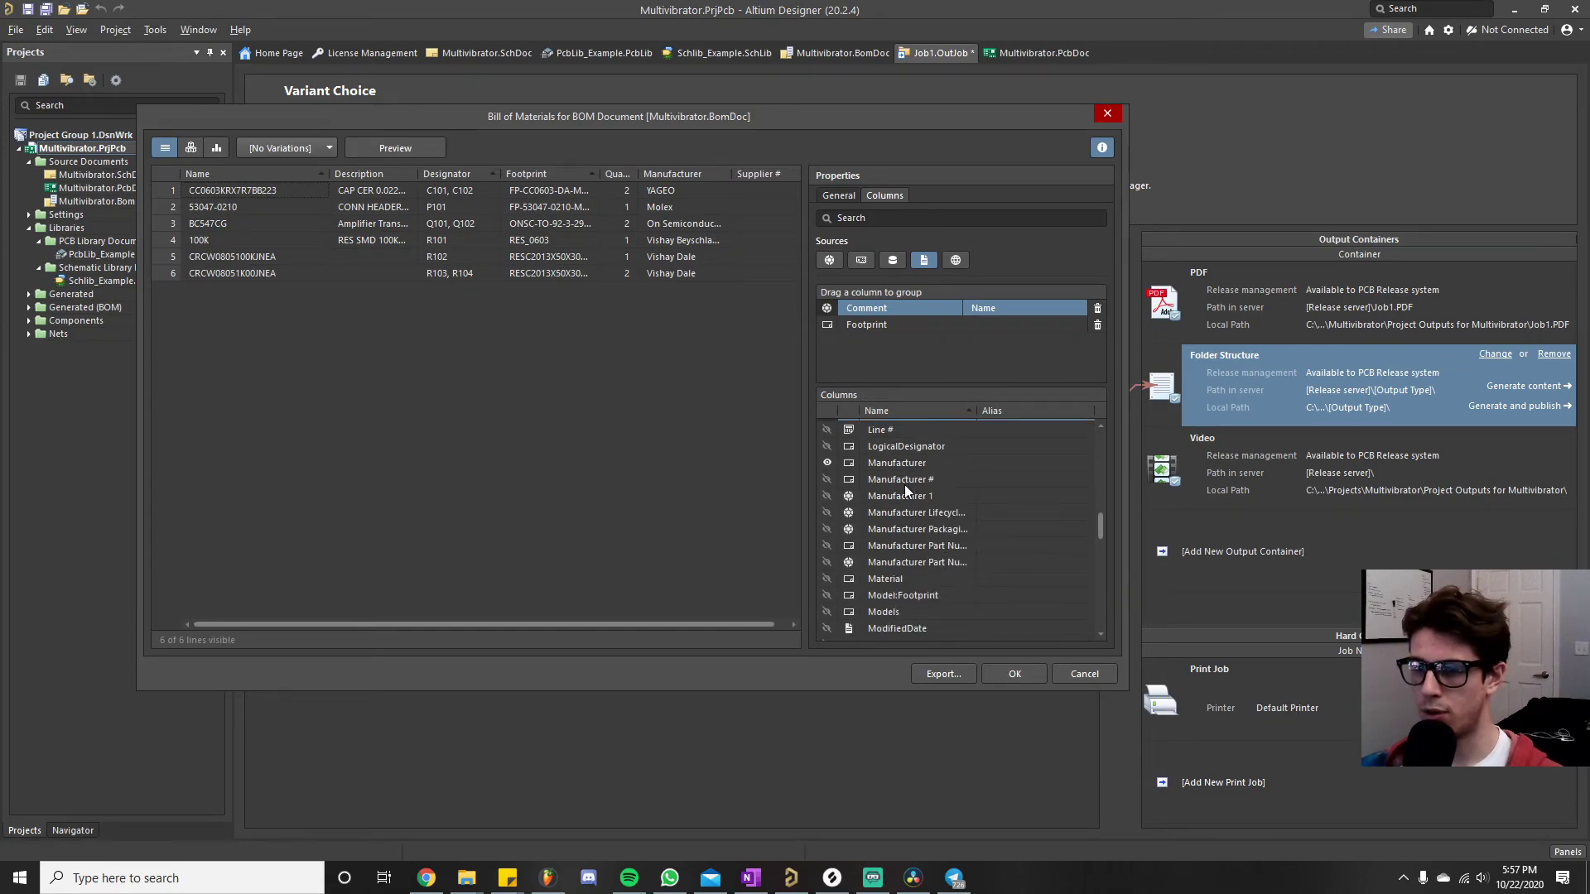
click(826, 479)
scroll(959, 492, down, 1)
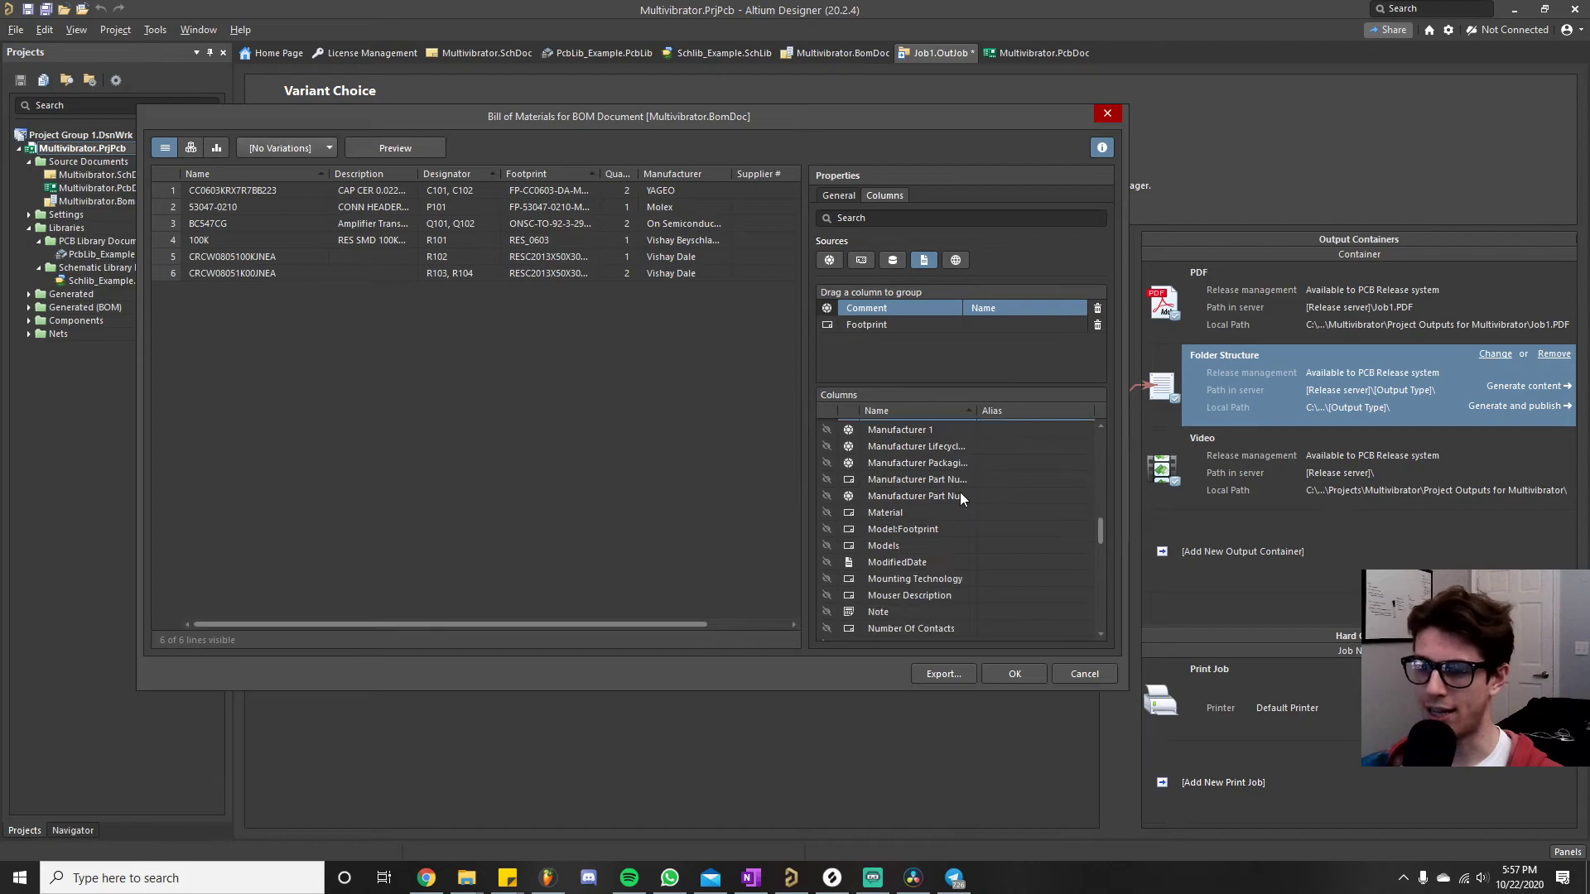
scroll(928, 493, down, 3)
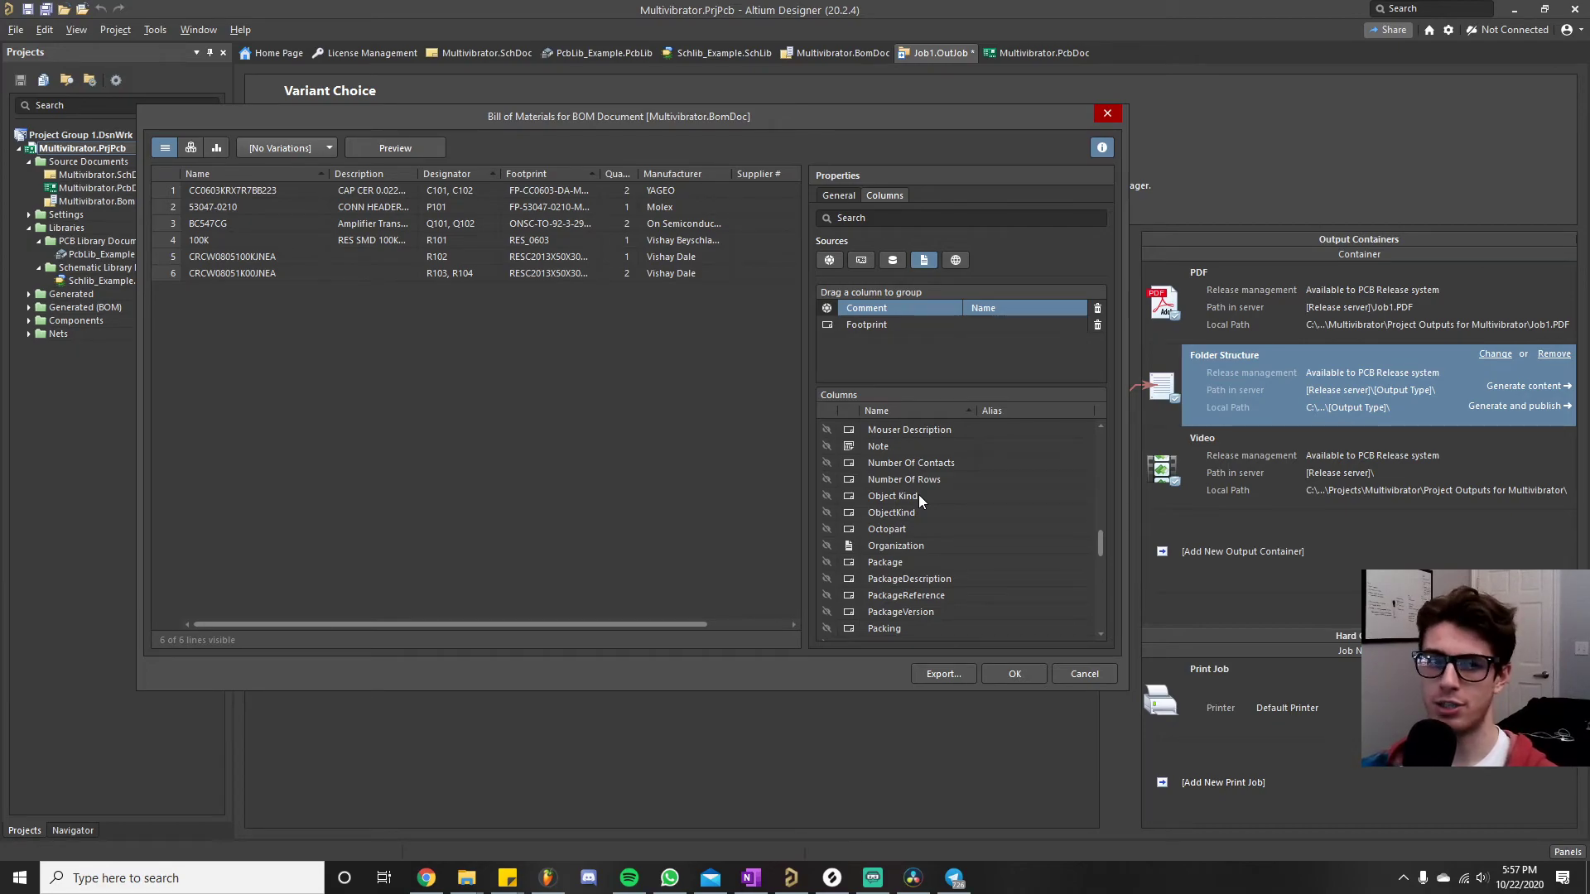
scroll(918, 498, down, 6)
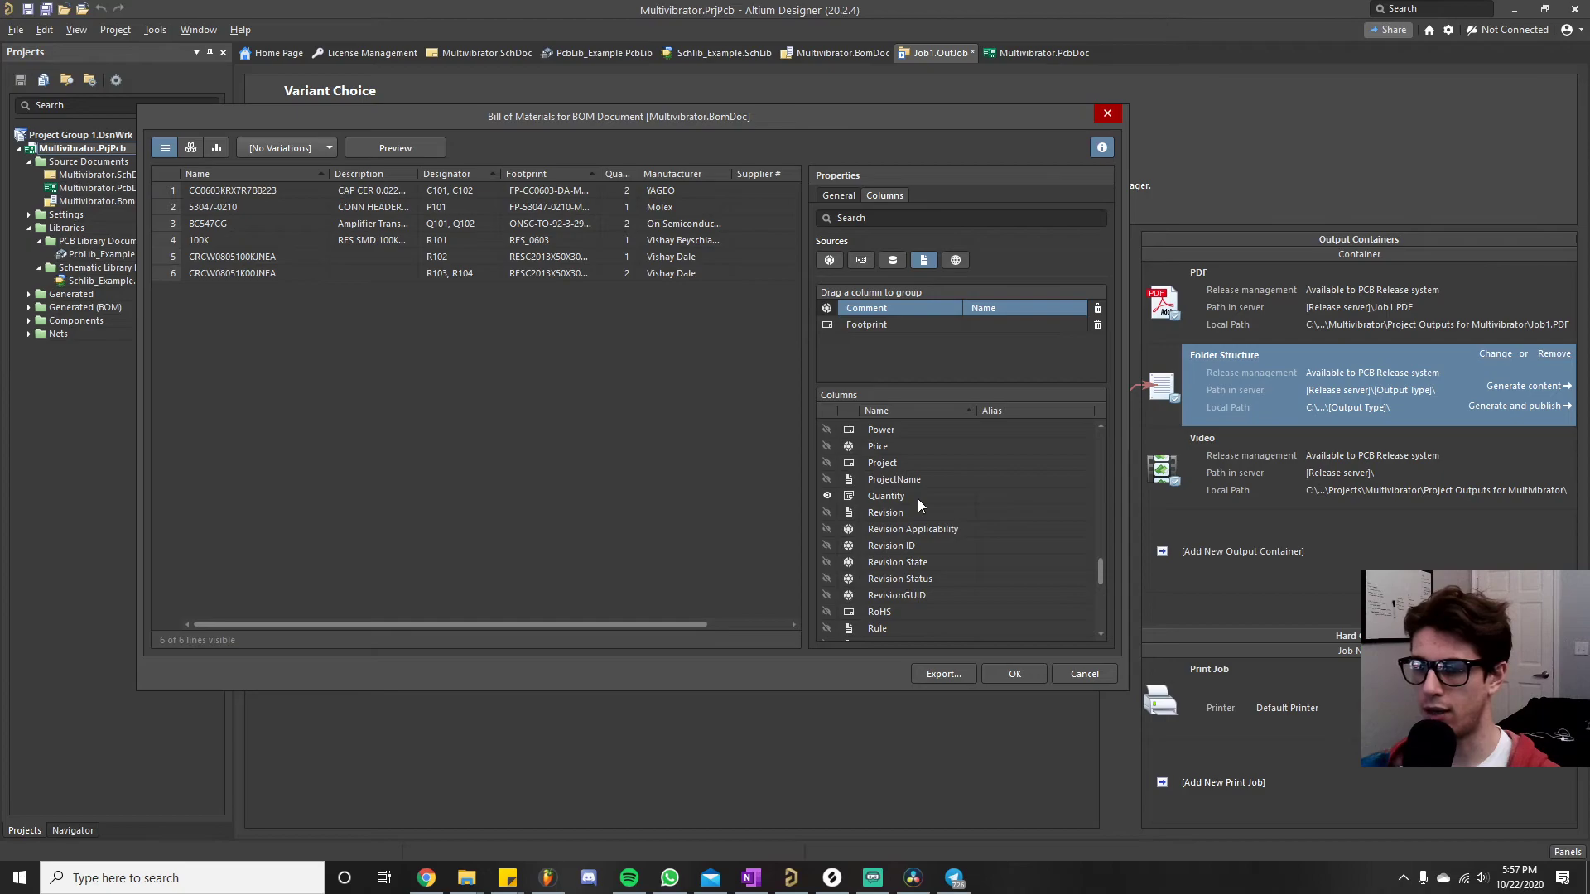
scroll(917, 498, down, 4)
scroll(882, 549, down, 1)
click(828, 593)
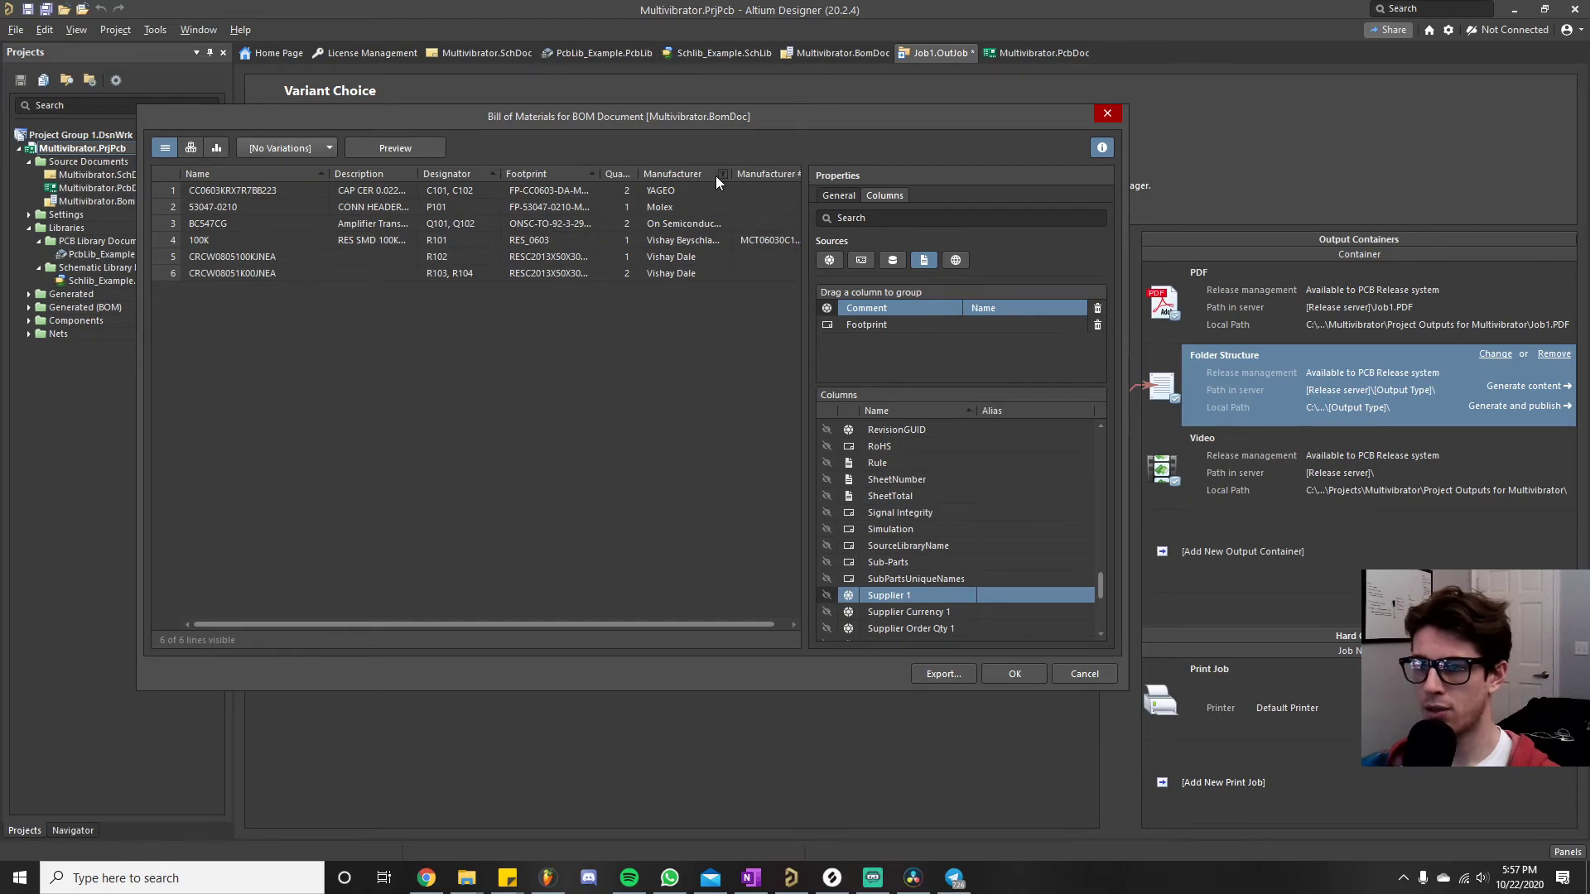
- Narrow the Manufacturer and Name columns slightly and accept the Bill of Materials settings
drag(728, 172, 715, 204)
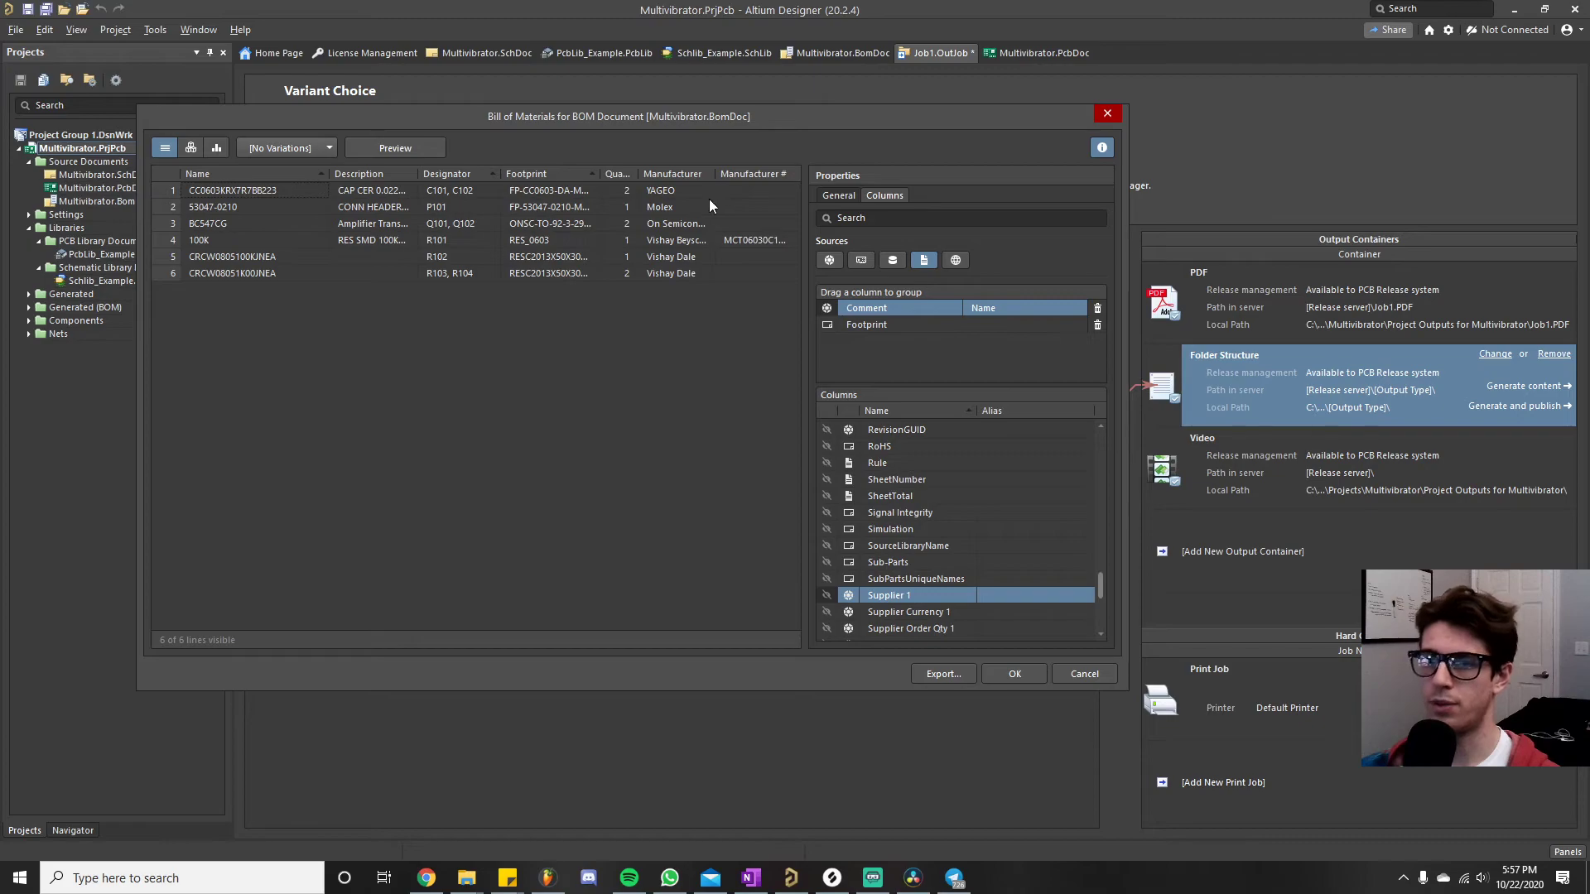
mouse_move(328, 173)
mouse_down()
mouse_move(285, 189)
mouse_move(311, 192)
mouse_up()
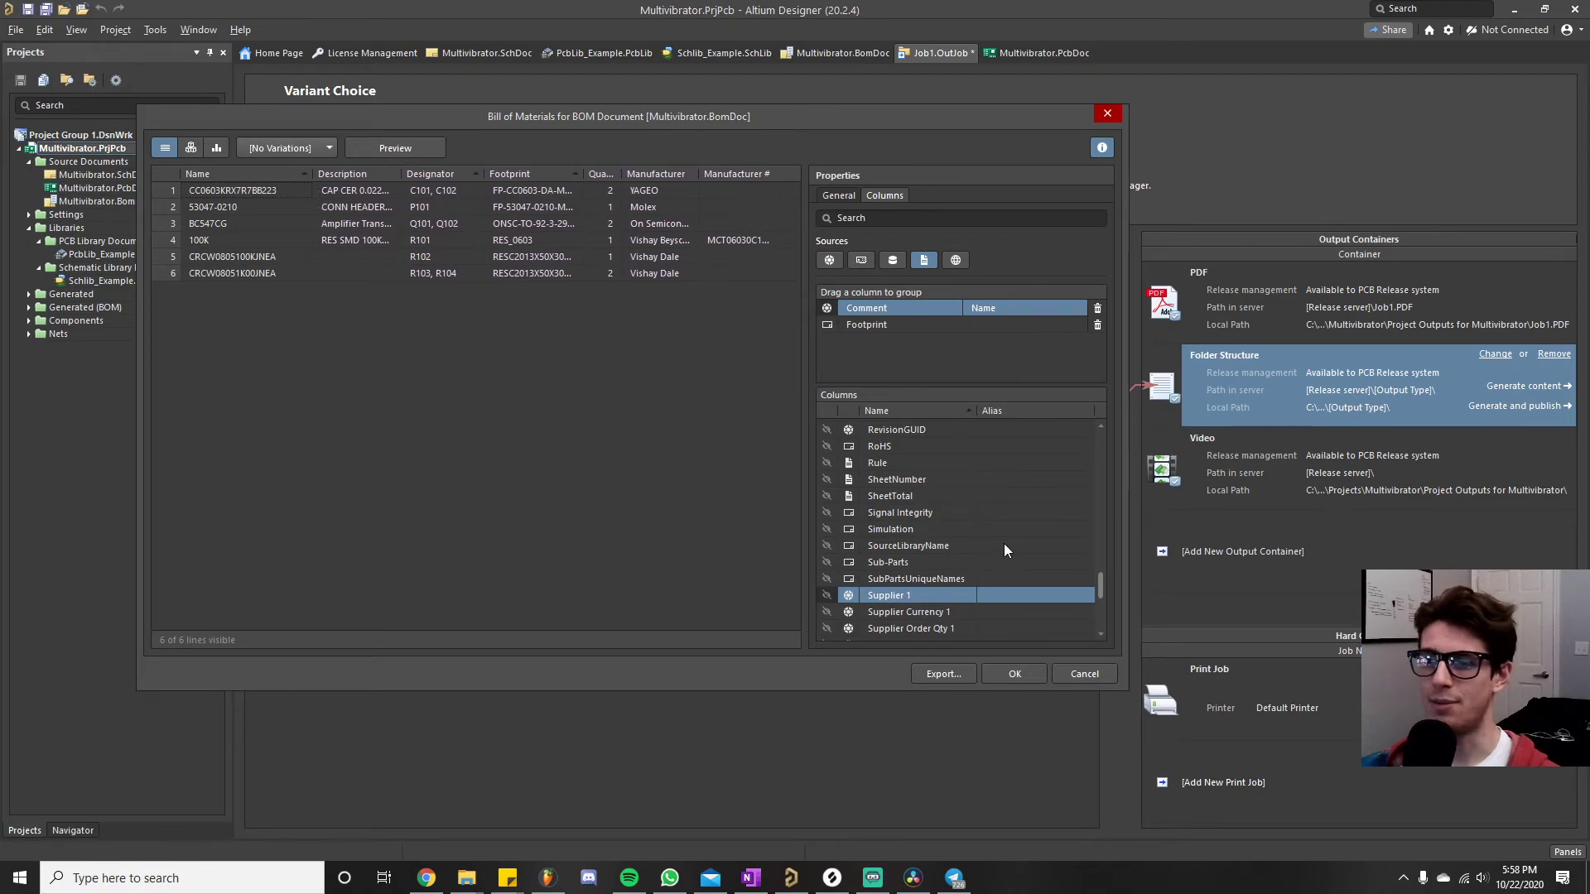
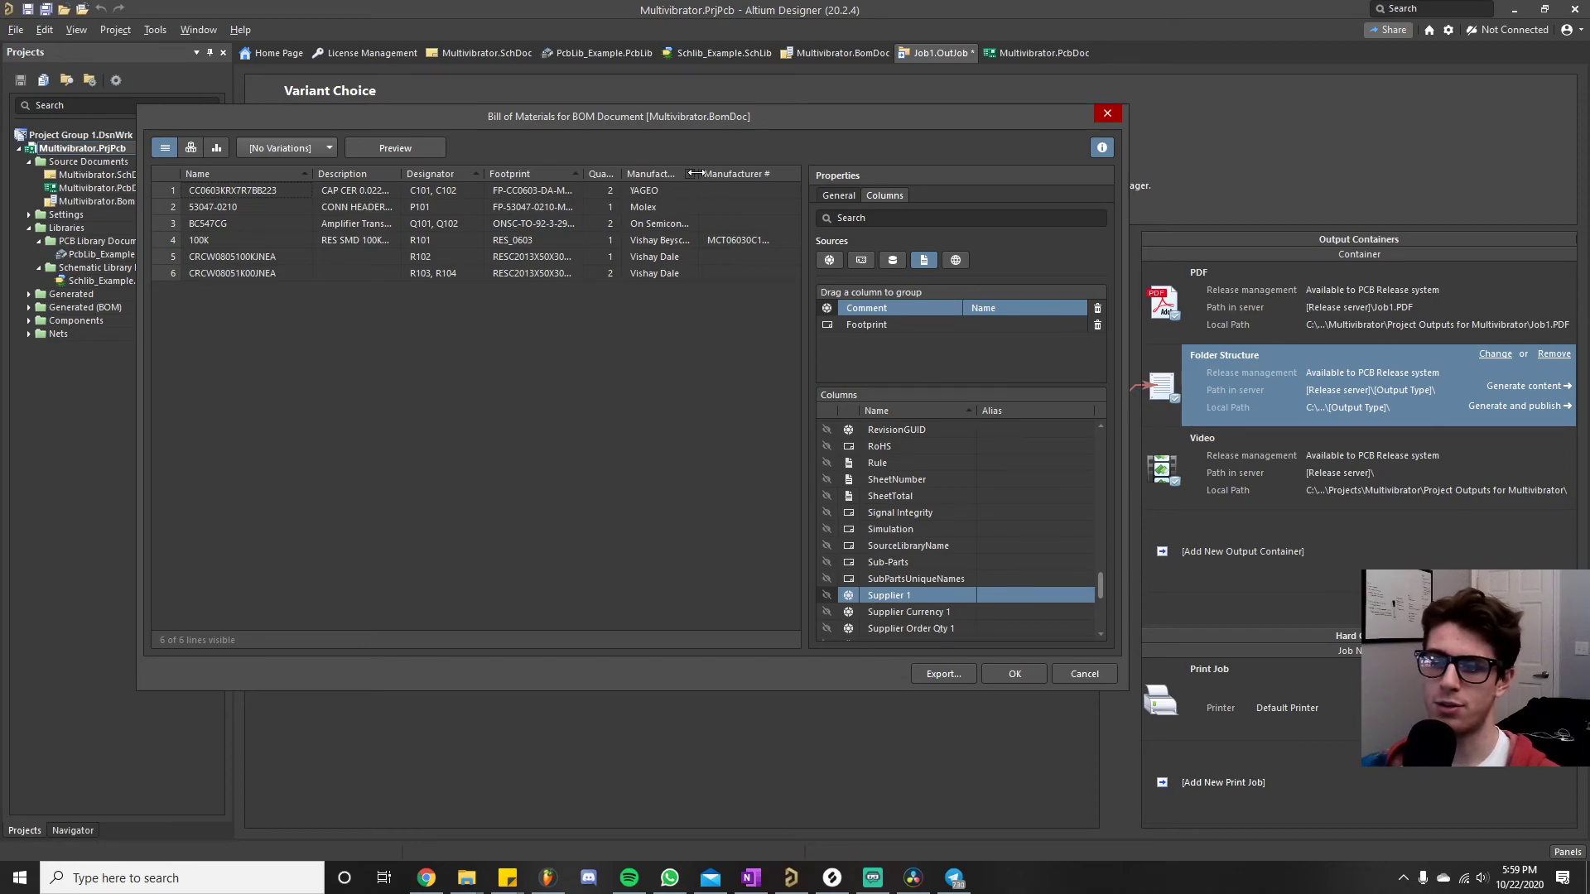
mouse_move(696, 174)
mouse_down()
mouse_move(749, 177)
mouse_move(703, 193)
mouse_move(754, 197)
mouse_move(686, 199)
mouse_up()
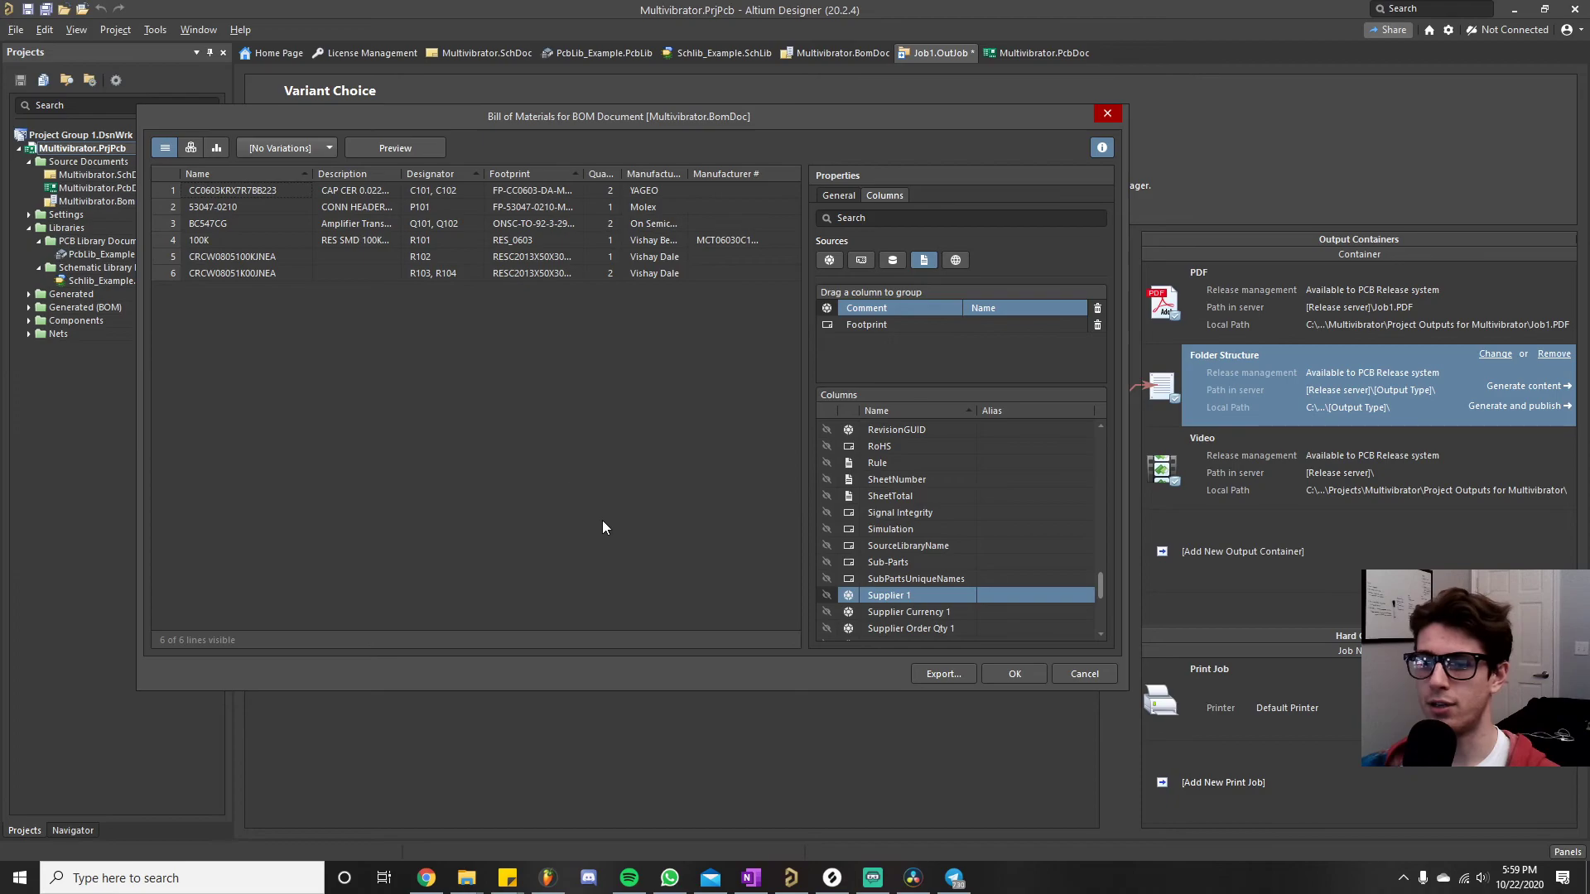
click(1017, 672)
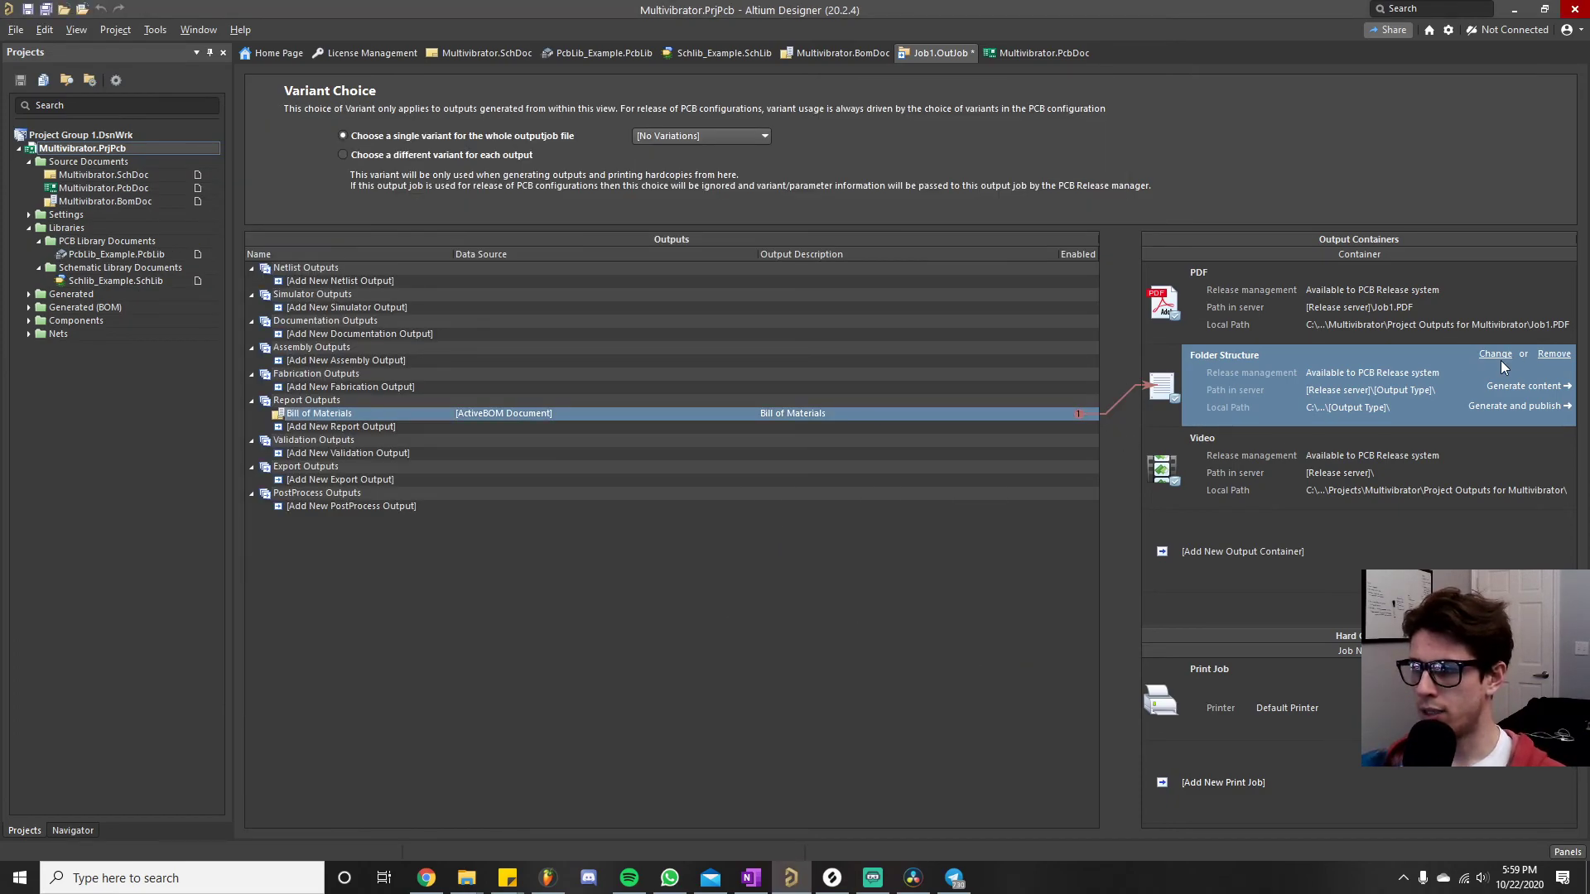
- Generate the Folder Structure container's content, review the resulting bill of materials file in a widened Notepad window, and close it
click(1519, 389)
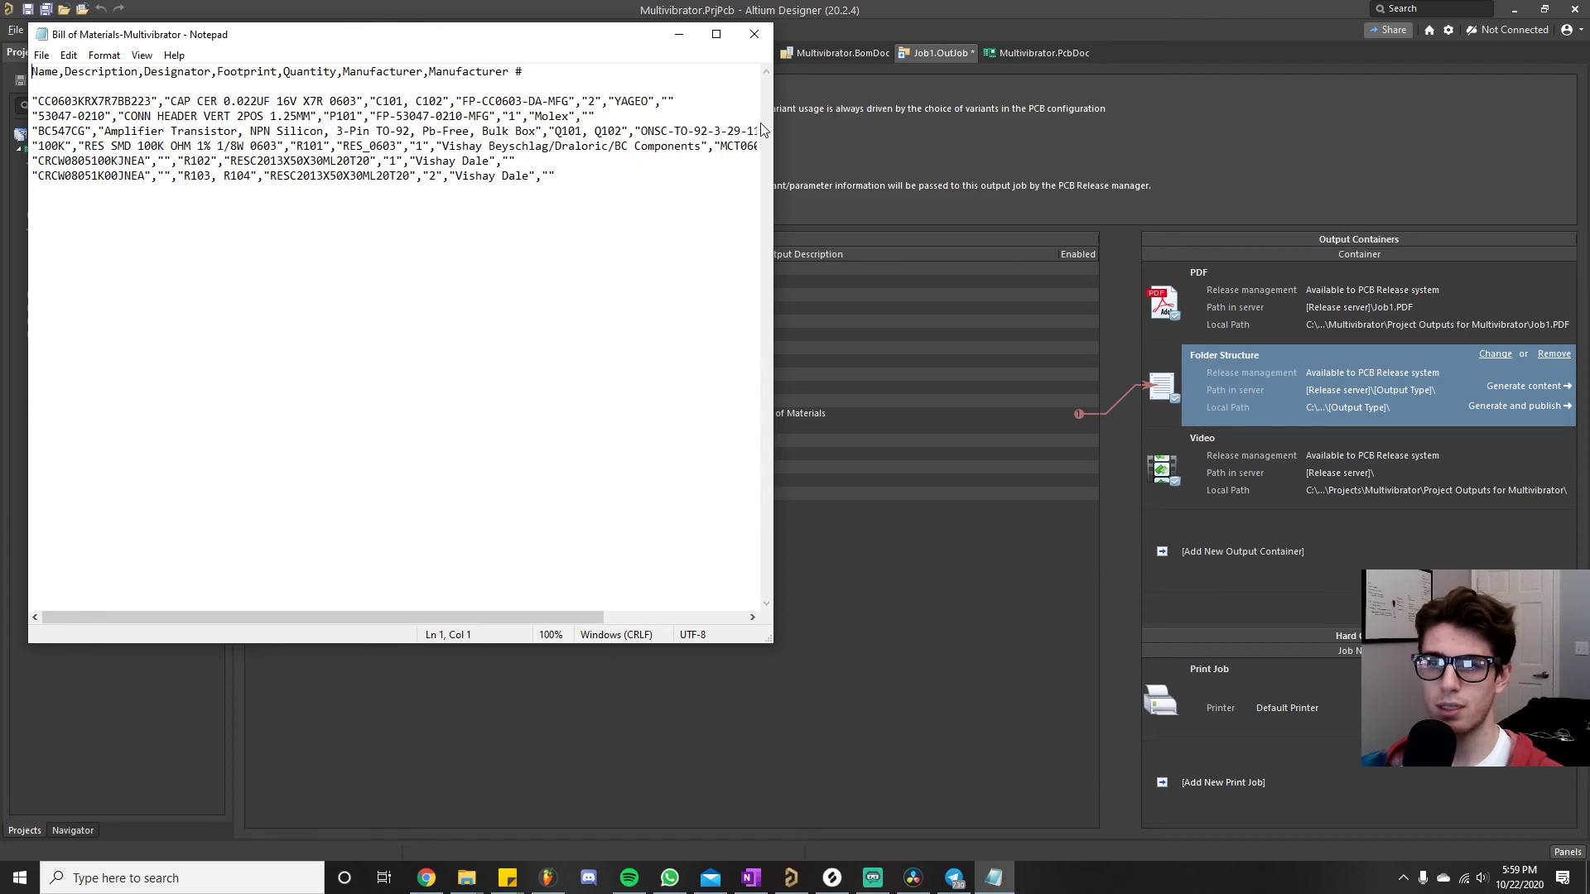
drag(773, 132, 1114, 131)
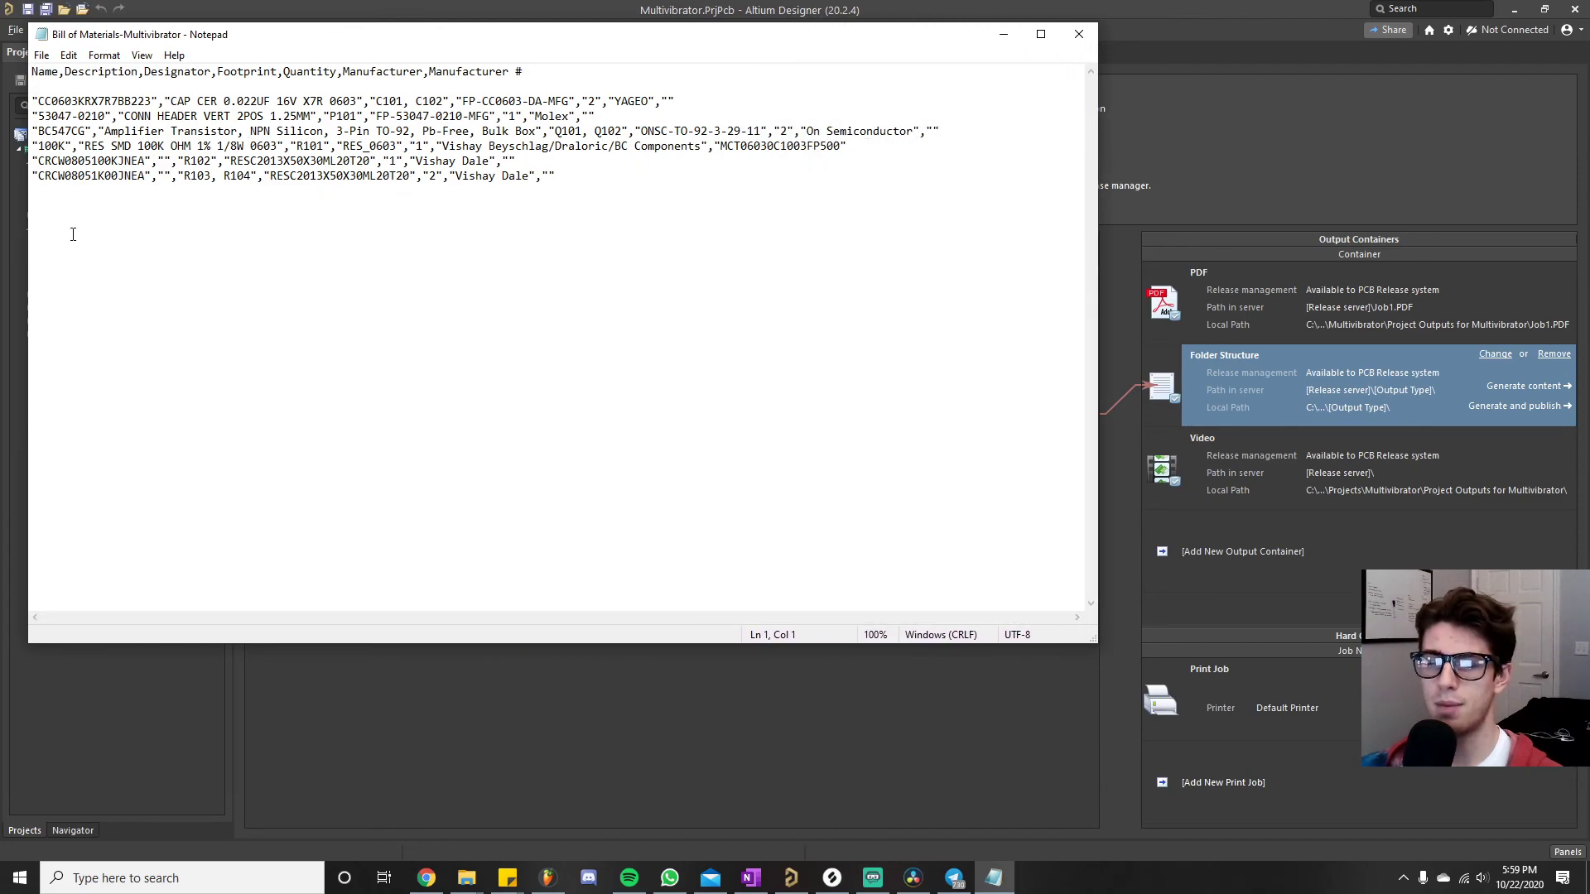
click(1092, 31)
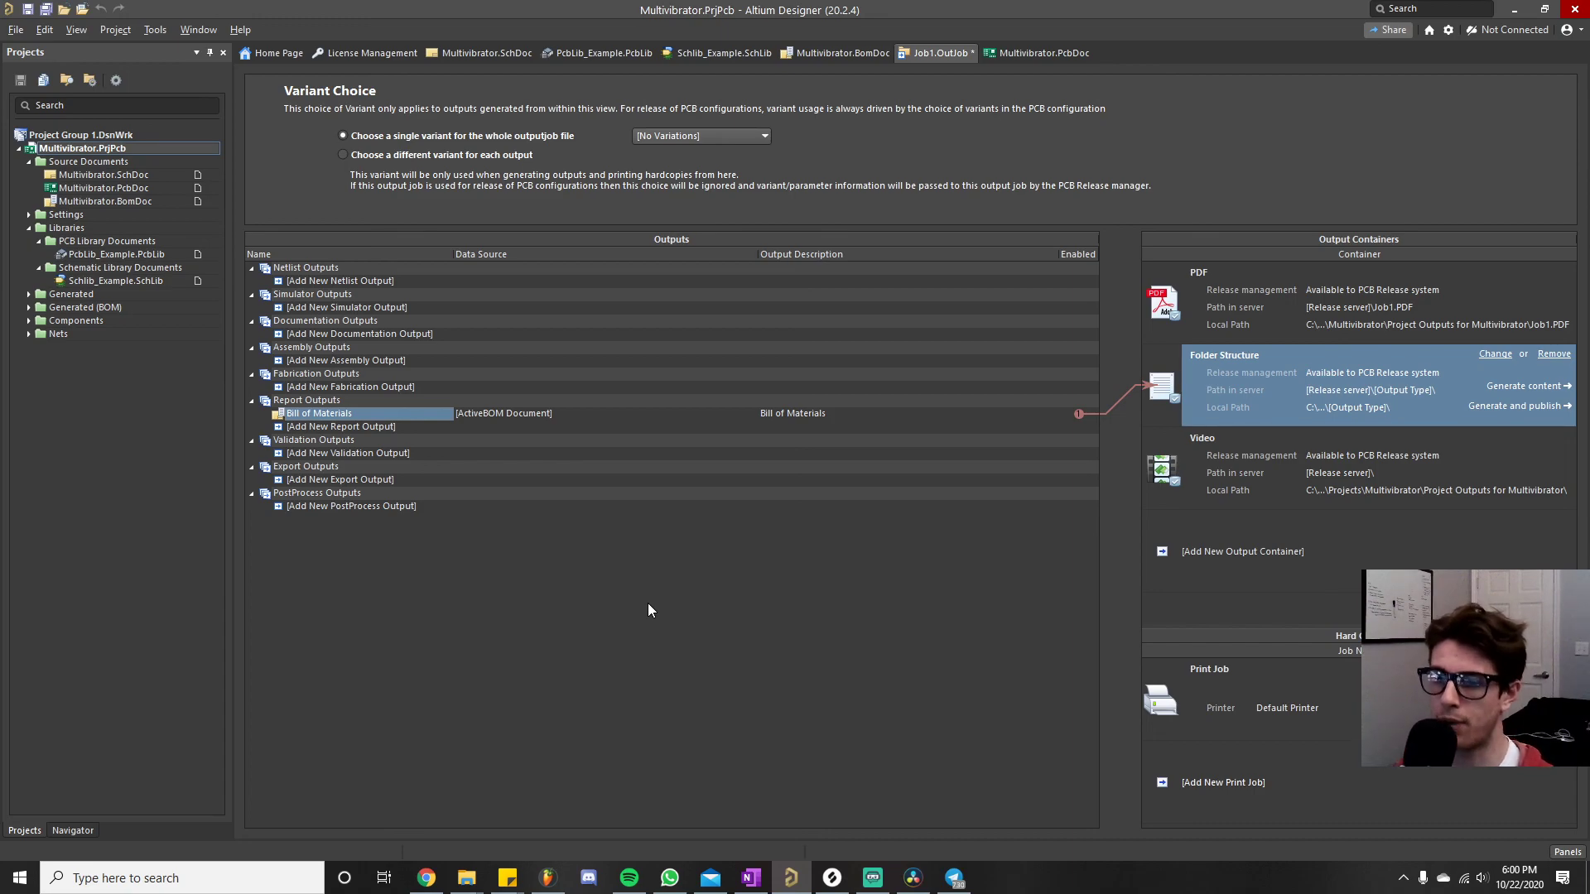
- Return to the Multivibrator.SchDoc schematic and deselect resistor R101
click(492, 55)
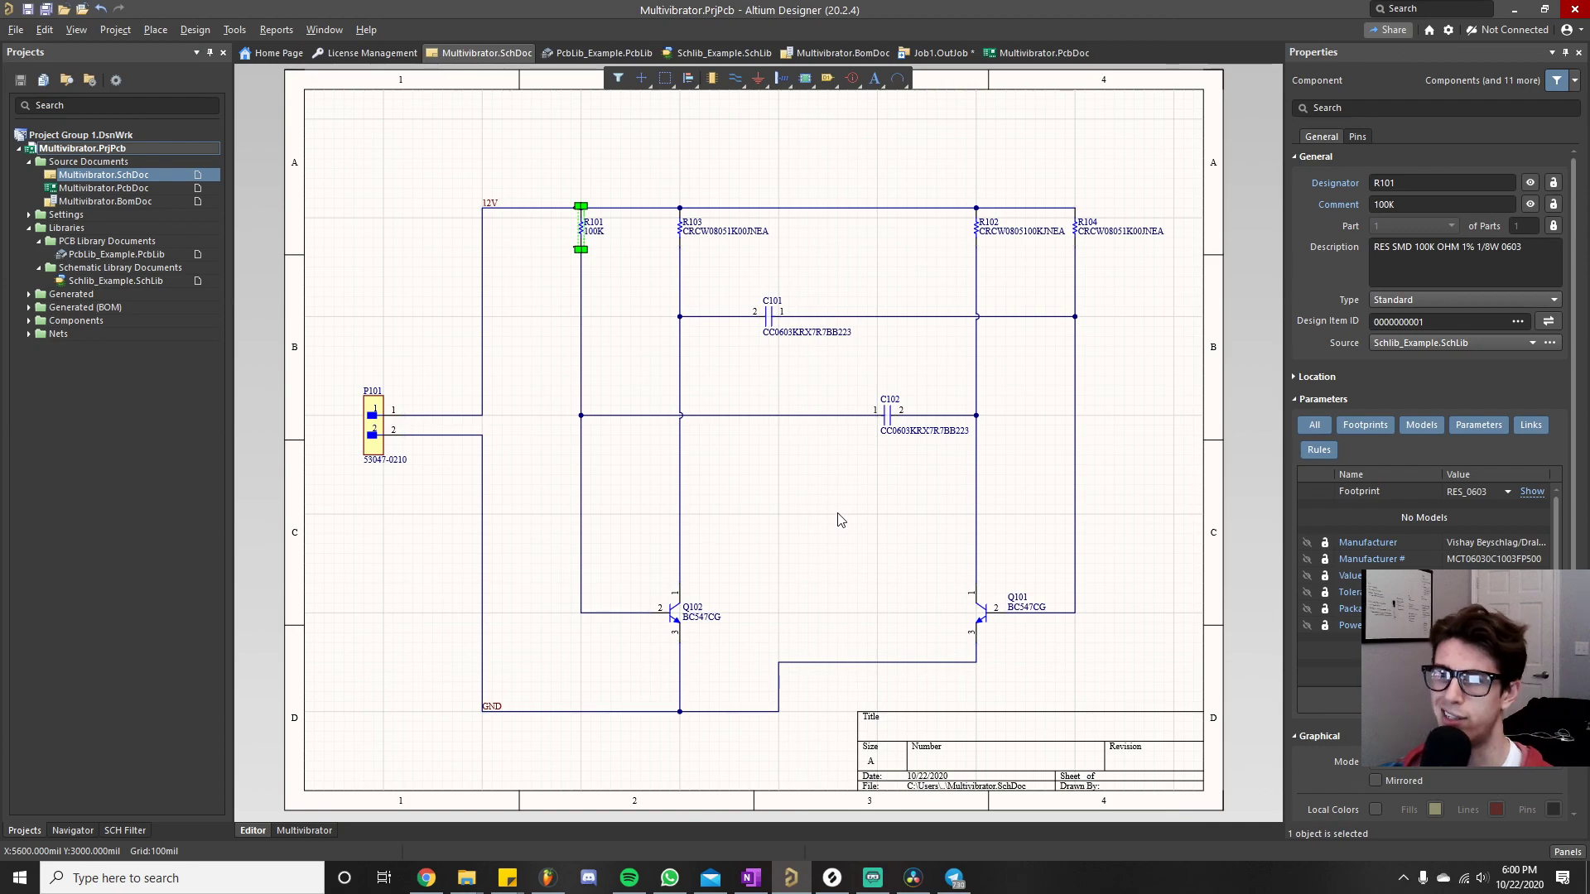
click(840, 520)
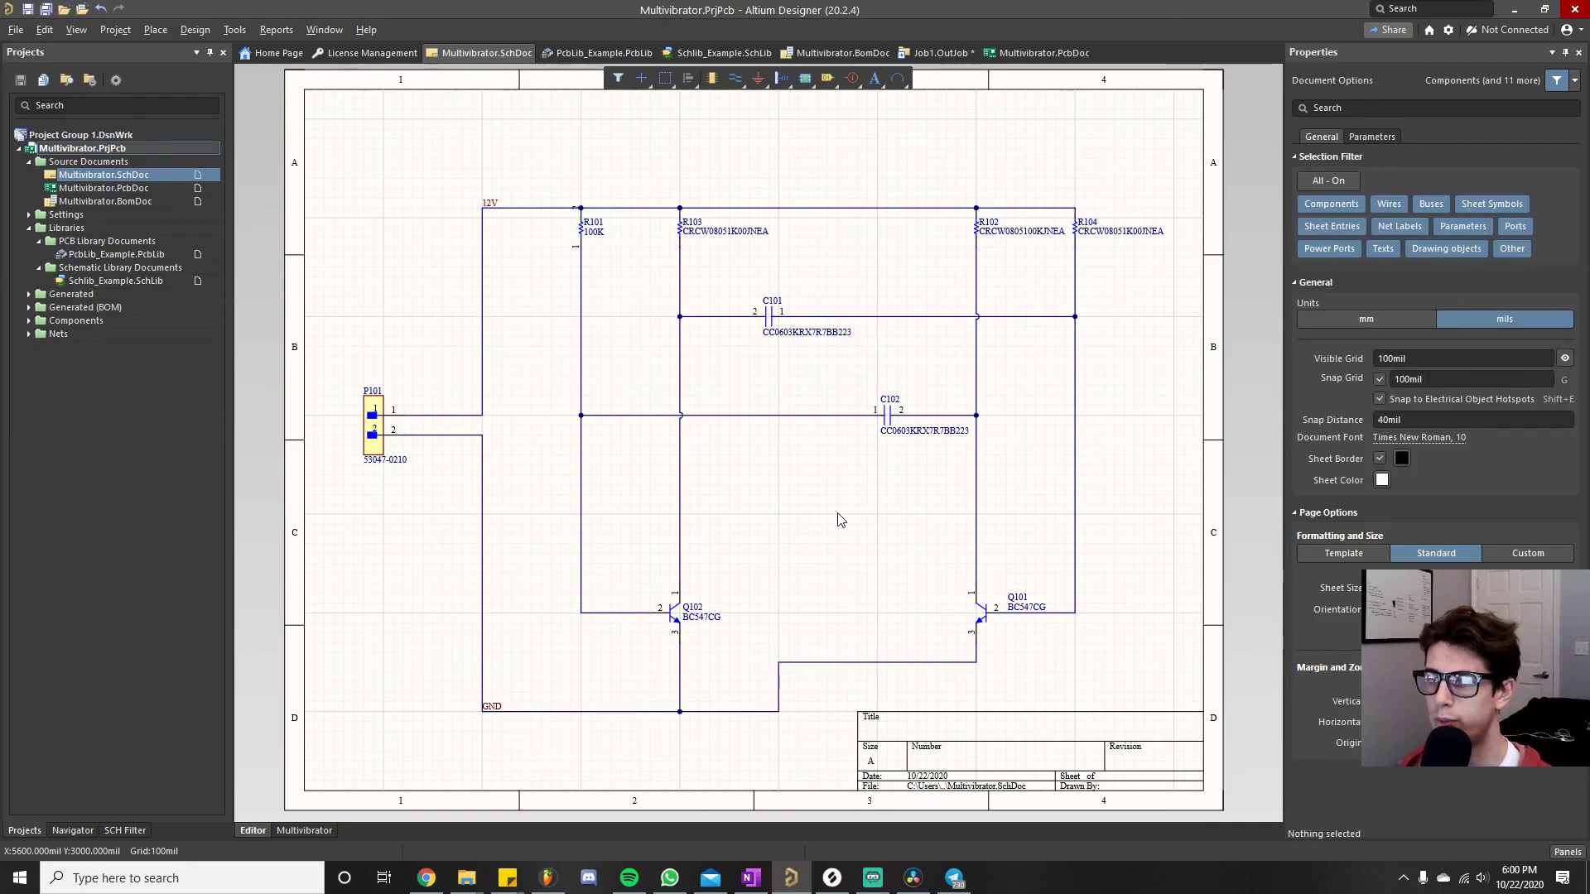